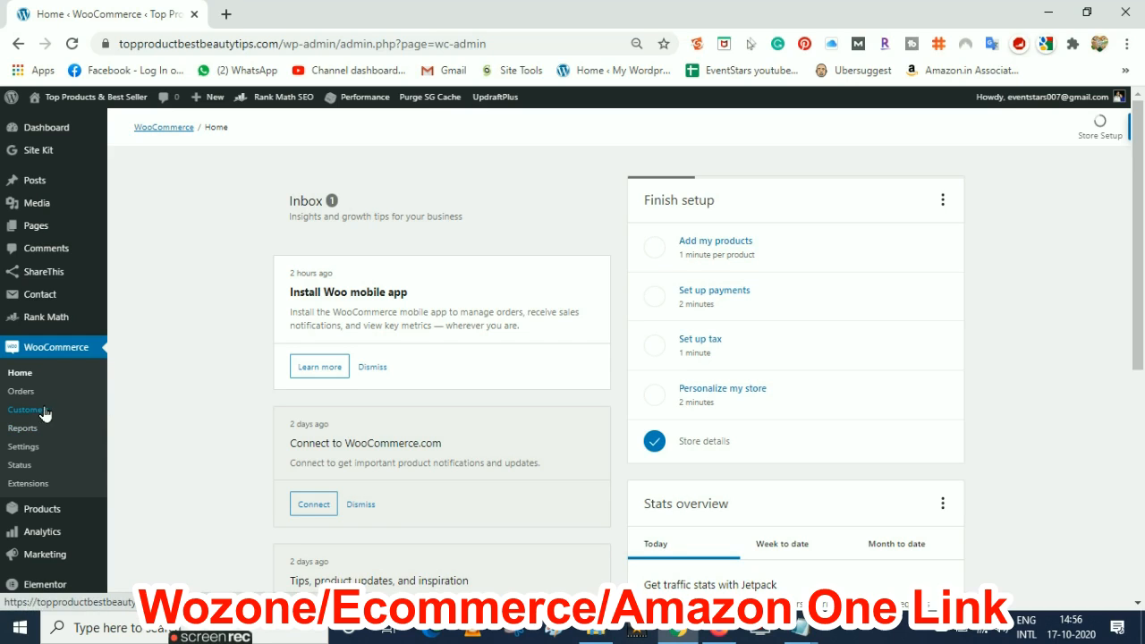
# View the general WooCommerce settings and return to the WordPress dashboard
pyautogui.click(18, 449)
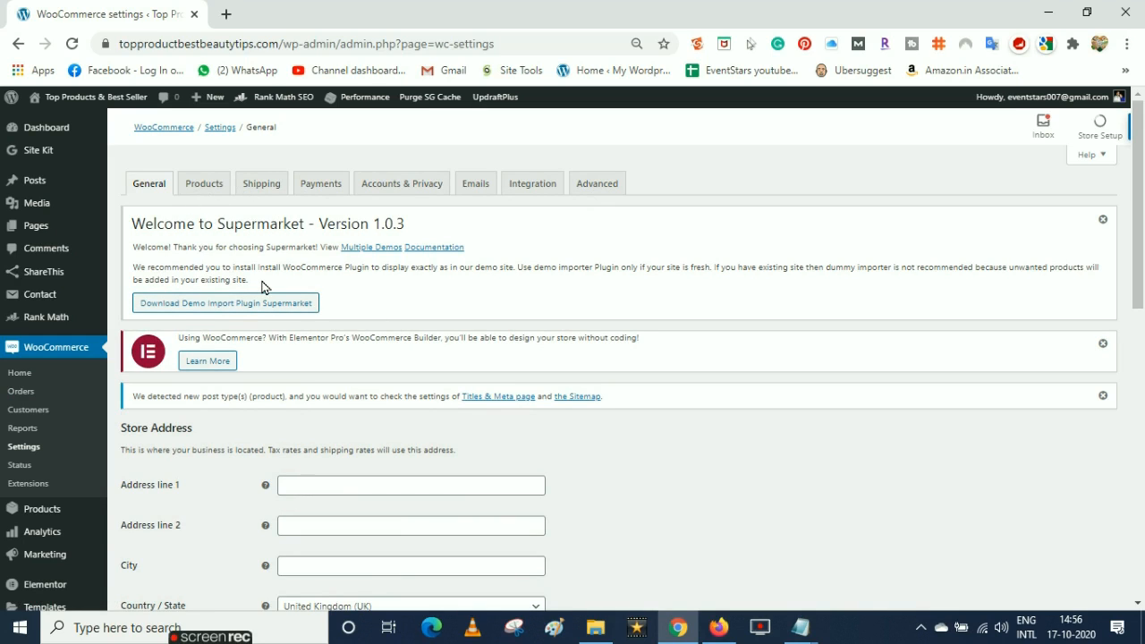
pyautogui.click(52, 132)
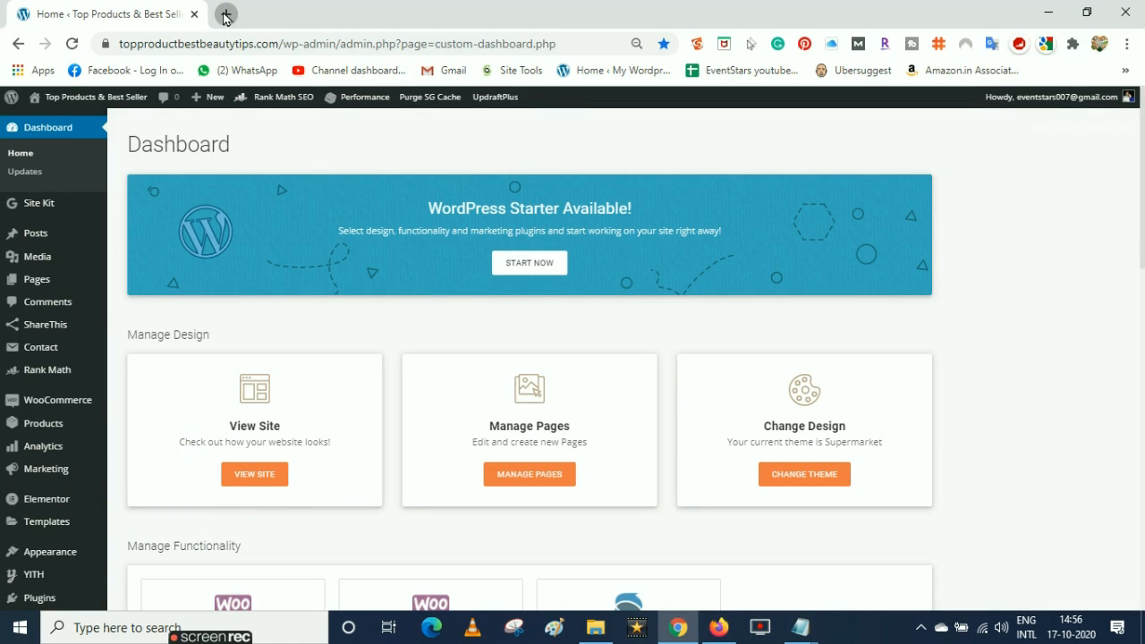
# Search Google for "woozone plugin" in a new browser tab
pyautogui.click(226, 16)
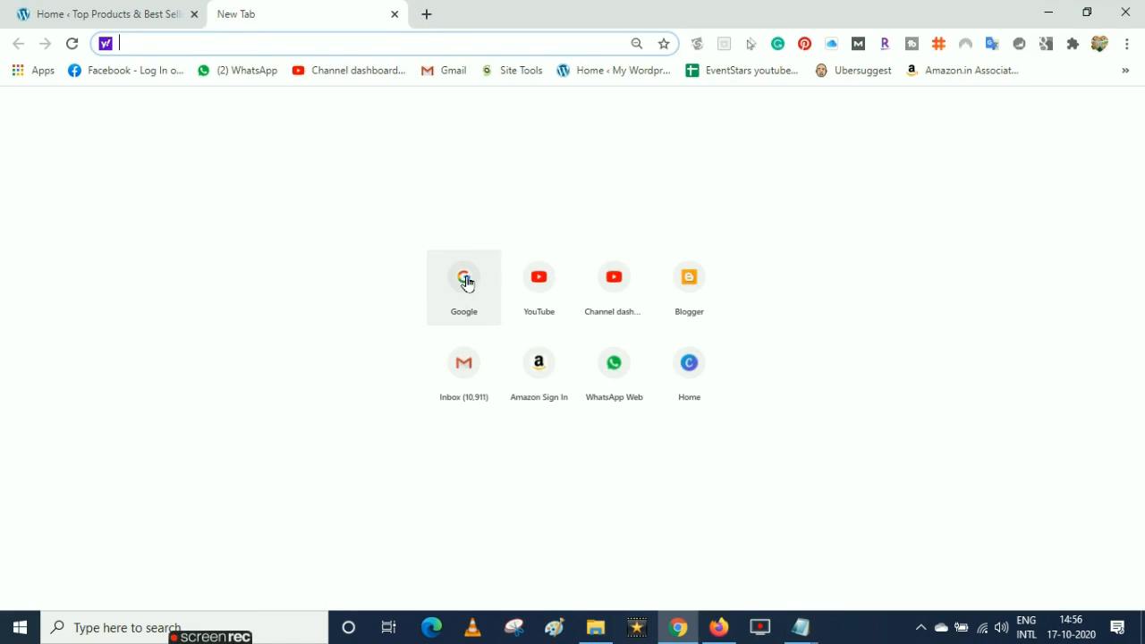
pyautogui.click(464, 282)
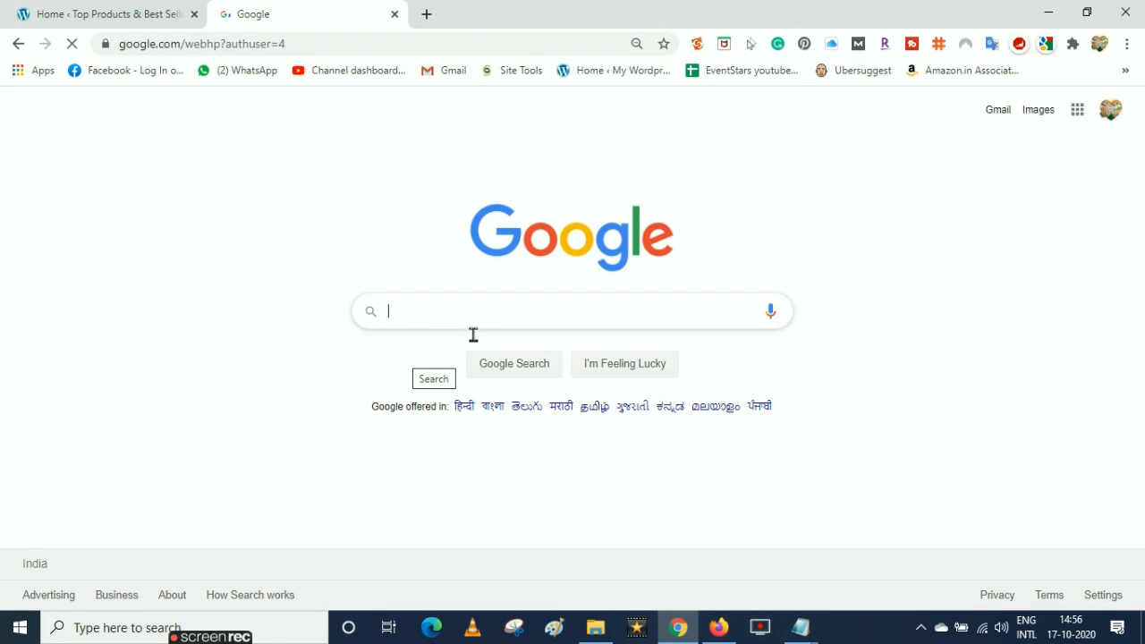
pyautogui.write('woozone plugin')
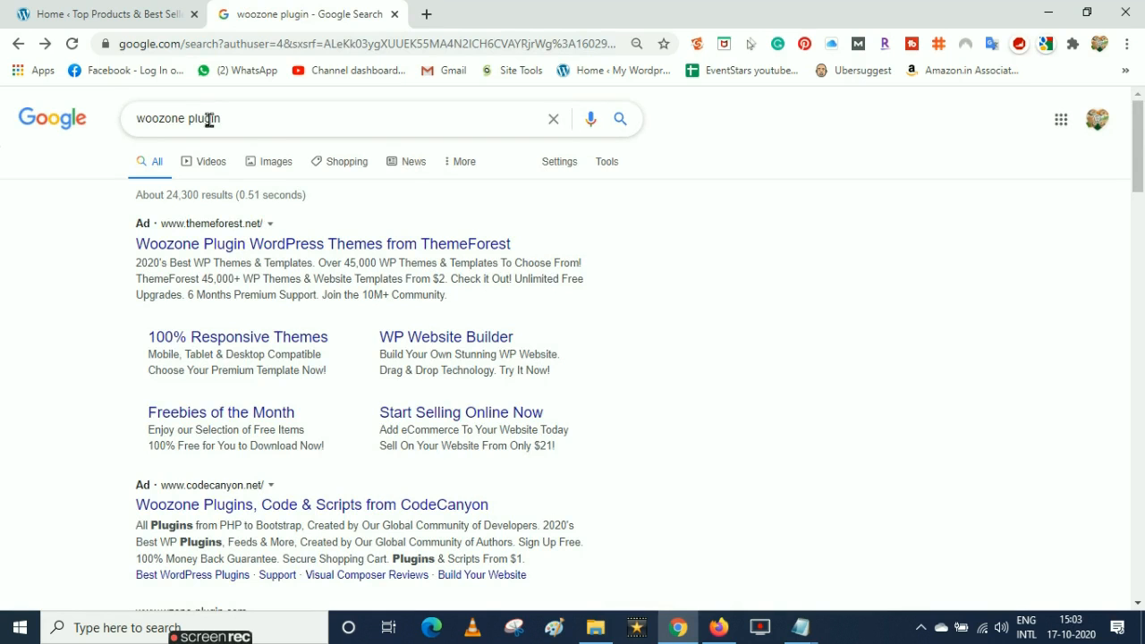
# Open the wzone-plugin.com and CodeCanyon WooCommerce Amazon Affiliates search results in separate new tabs
pyautogui.moveTo(1140, 168); pyautogui.dragTo(1142, 225)
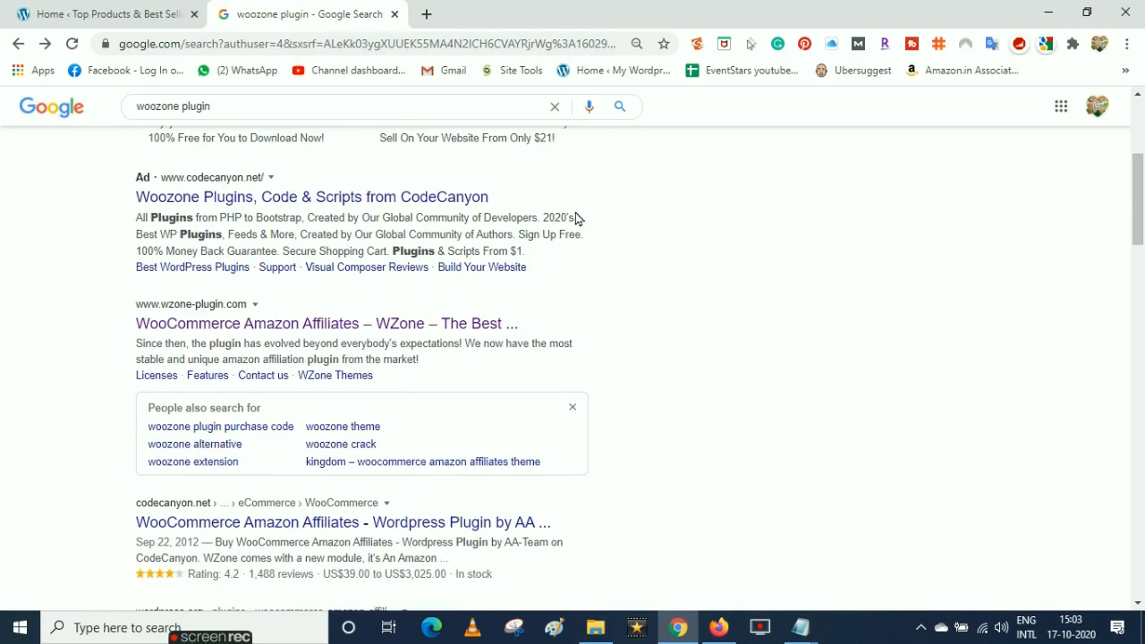
pyautogui.rightClick(226, 326)
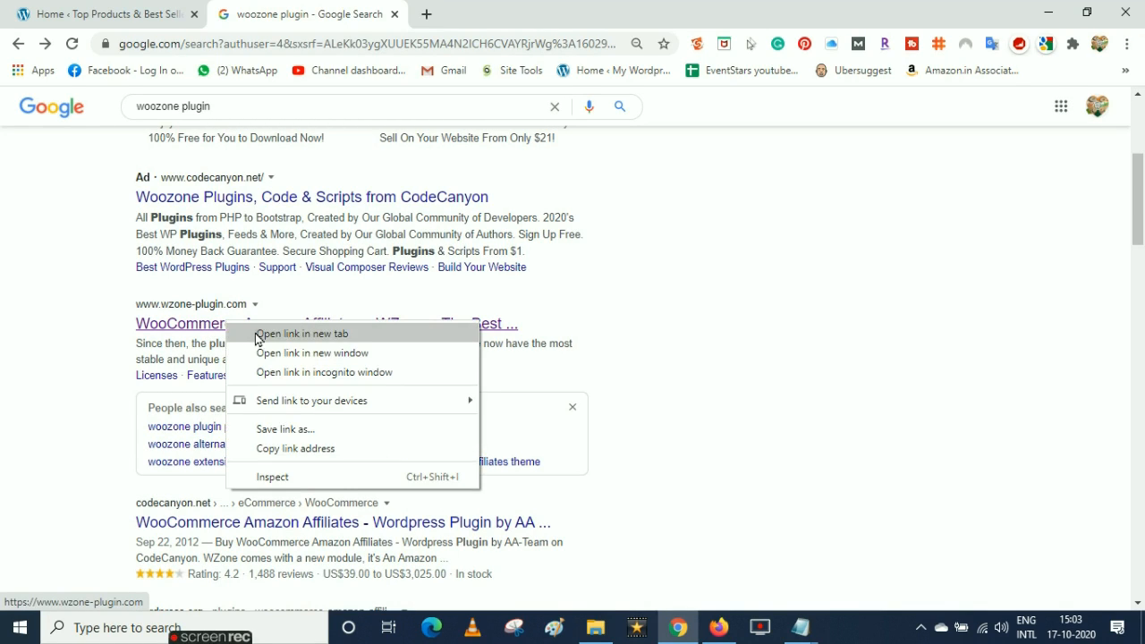
pyautogui.click(257, 335)
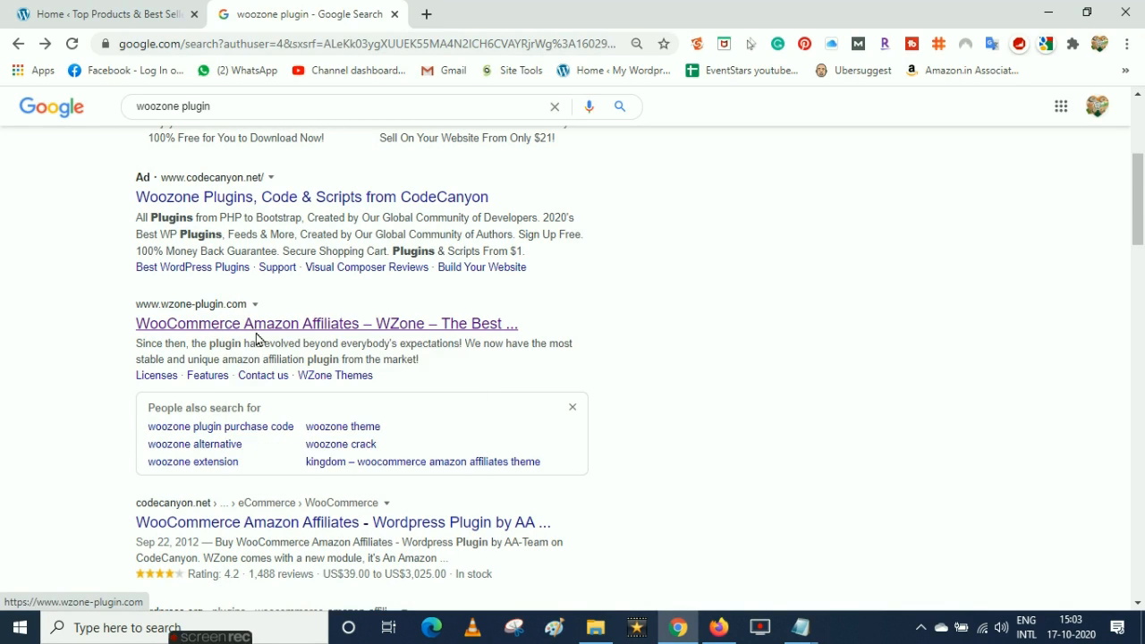
pyautogui.rightClick(288, 528)
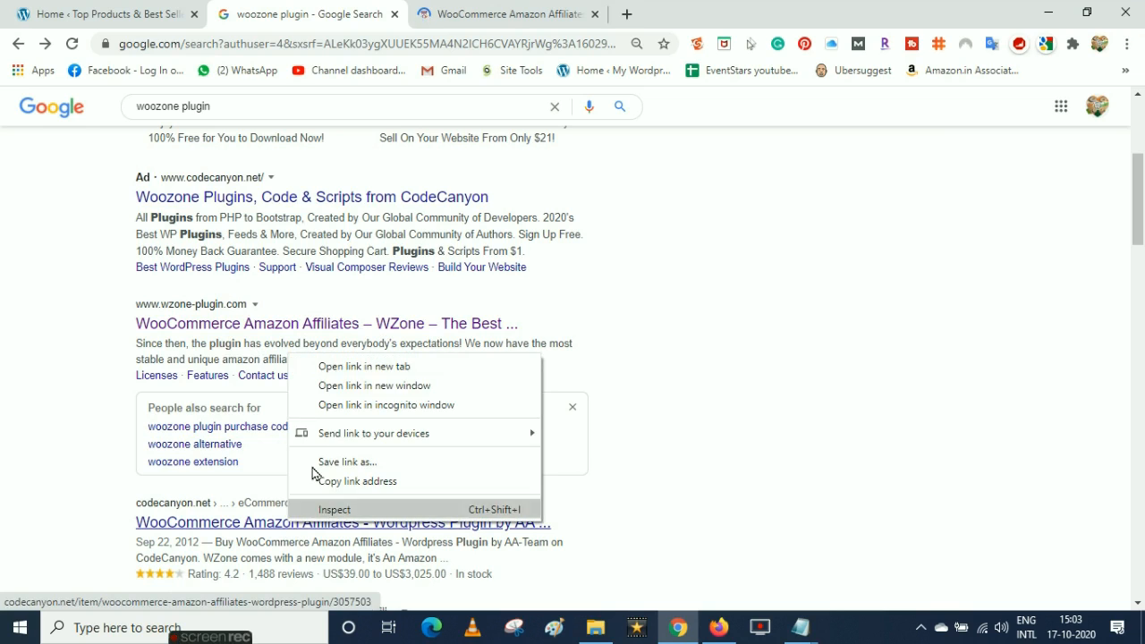
pyautogui.click(363, 374)
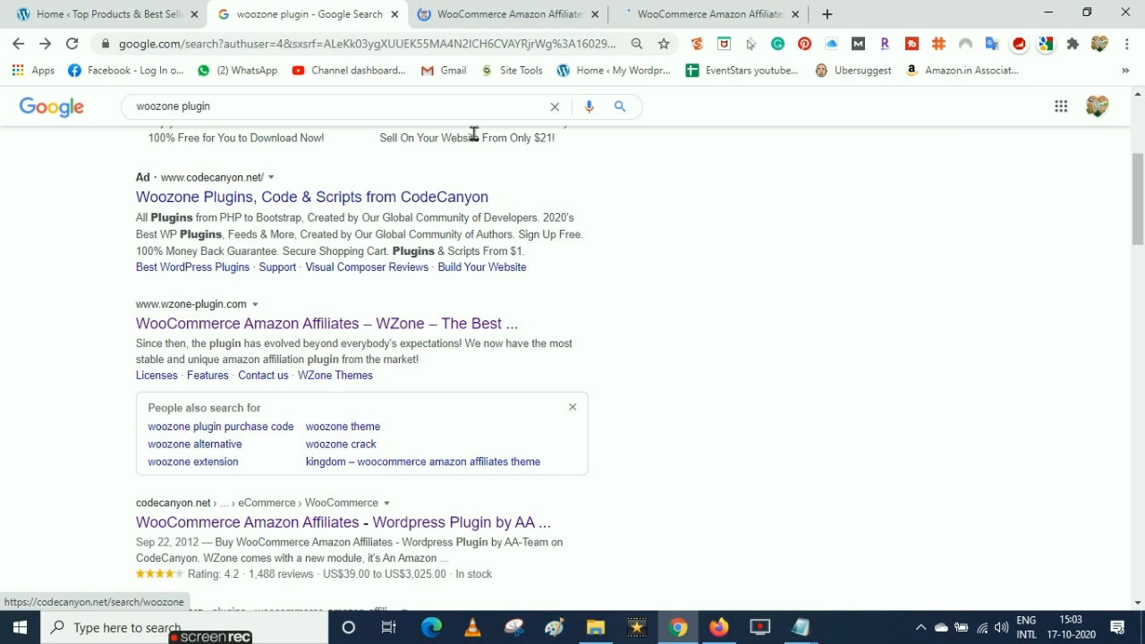
# View the WZone plugin website and dismiss its promotional discount popup
pyautogui.click(509, 17)
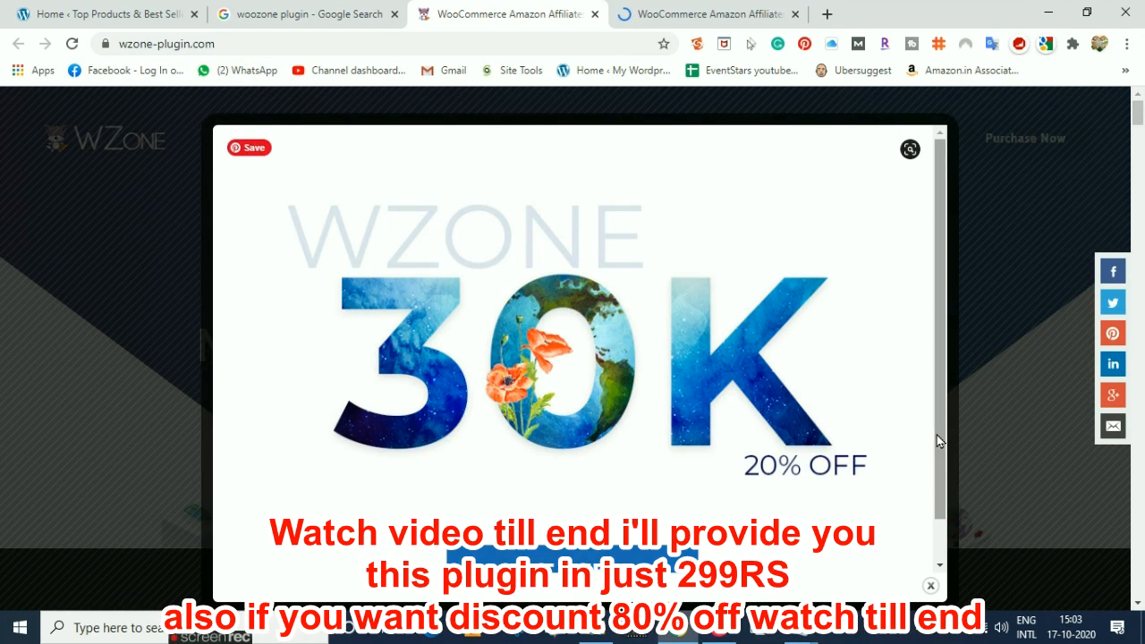
pyautogui.moveTo(939, 436); pyautogui.dragTo(950, 537)
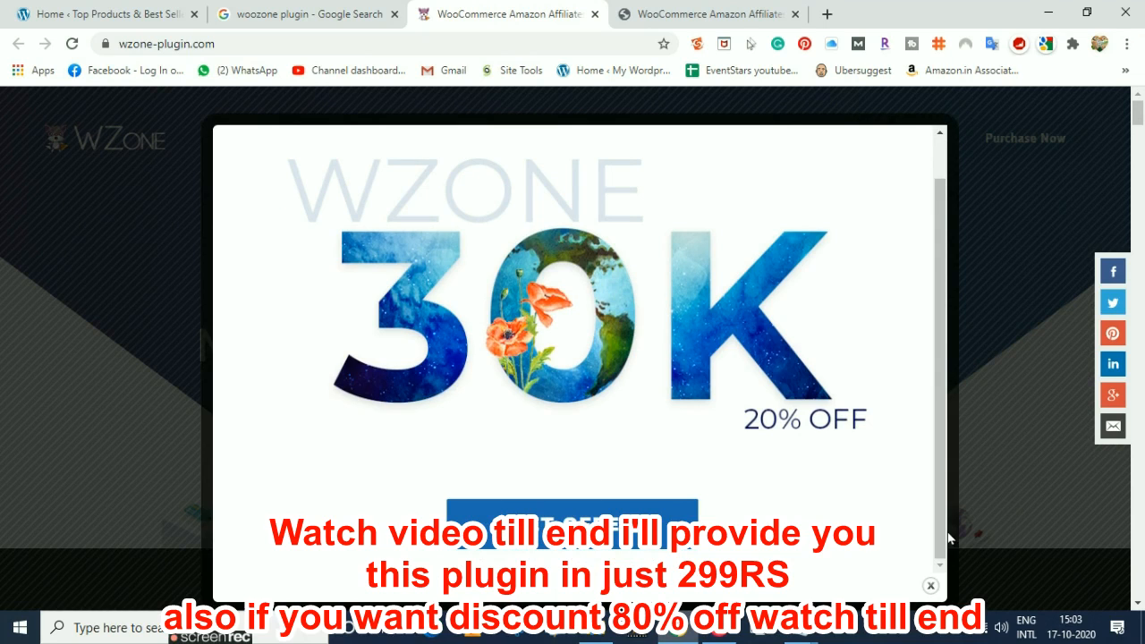
pyautogui.click(1007, 384)
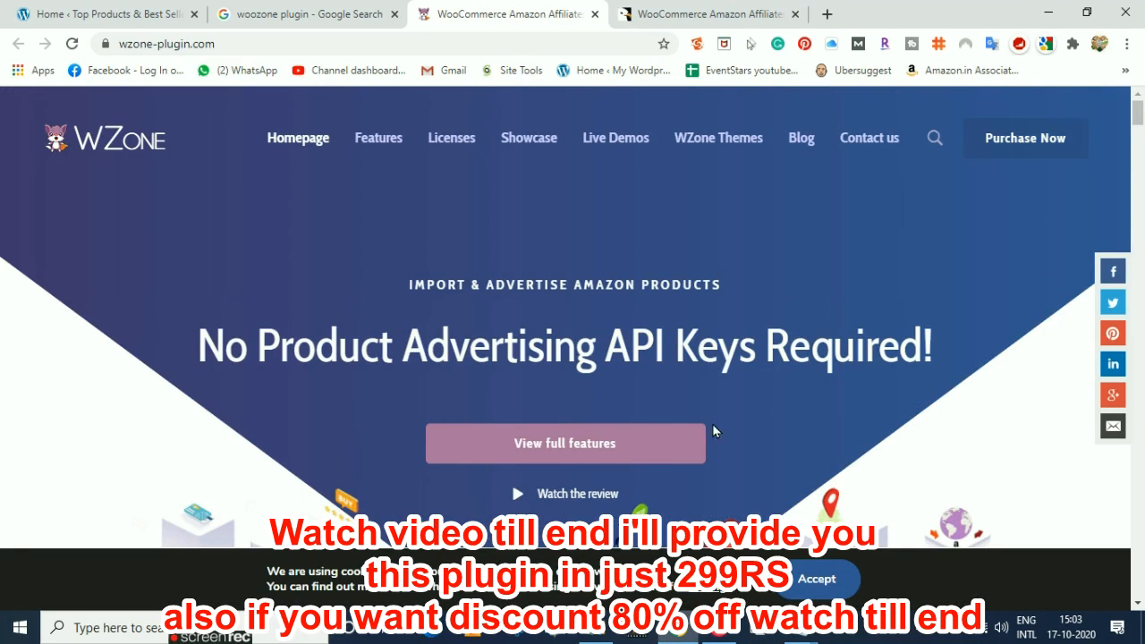
# Review the price and license details of the WooCommerce Amazon Affiliates plugin on CodeCanyon
pyautogui.click(716, 9)
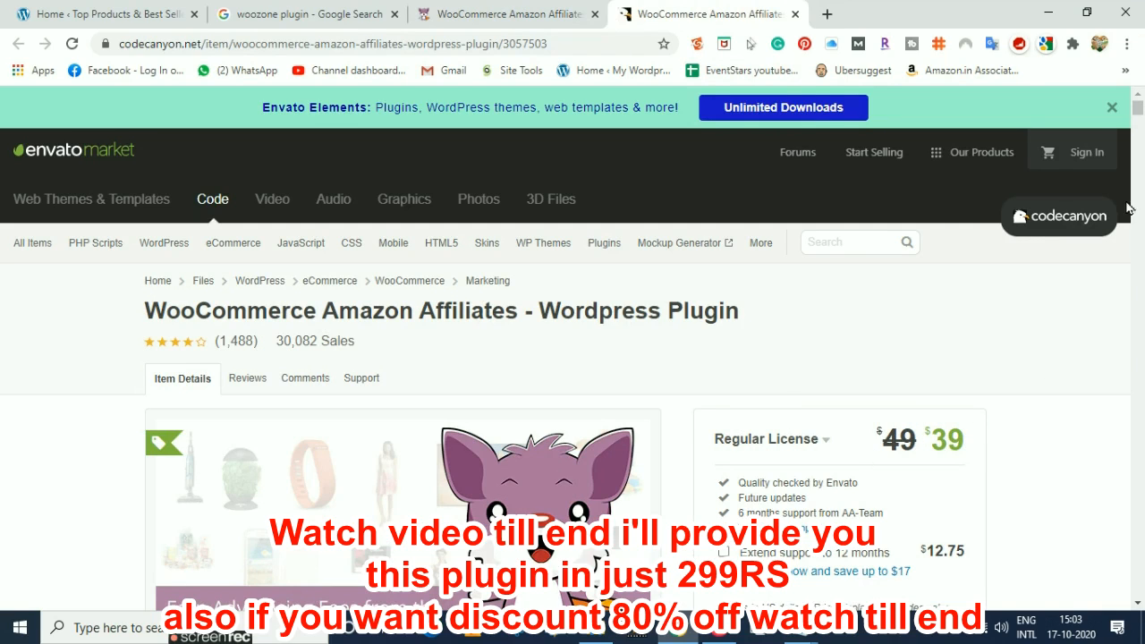
pyautogui.moveTo(1139, 109); pyautogui.dragTo(1139, 114)
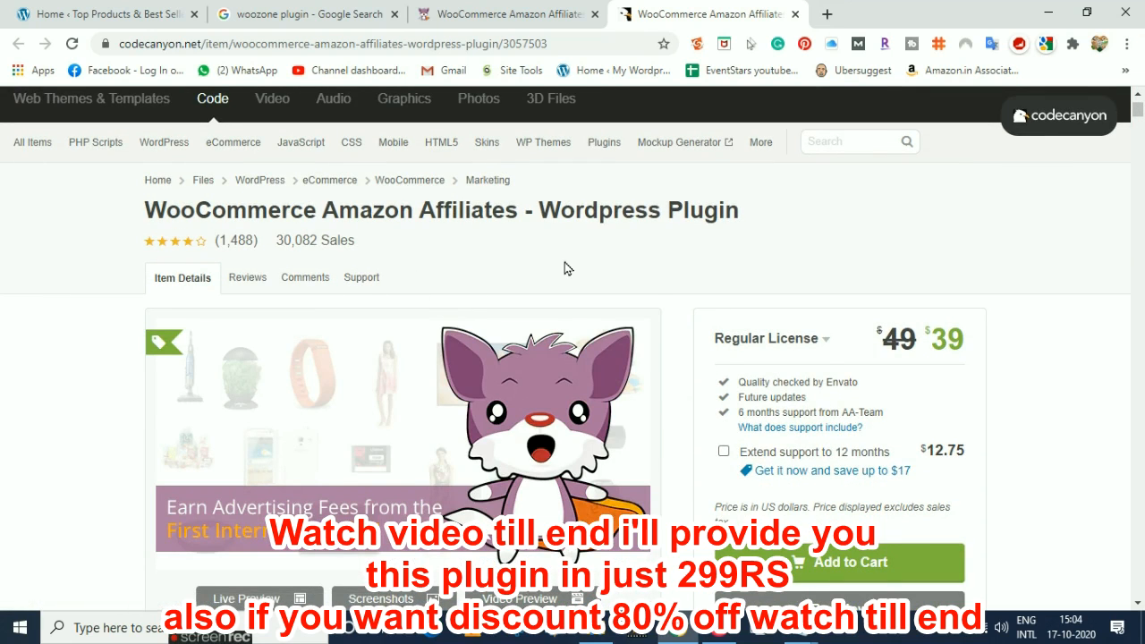
pyautogui.moveTo(1137, 116); pyautogui.dragTo(1138, 109)
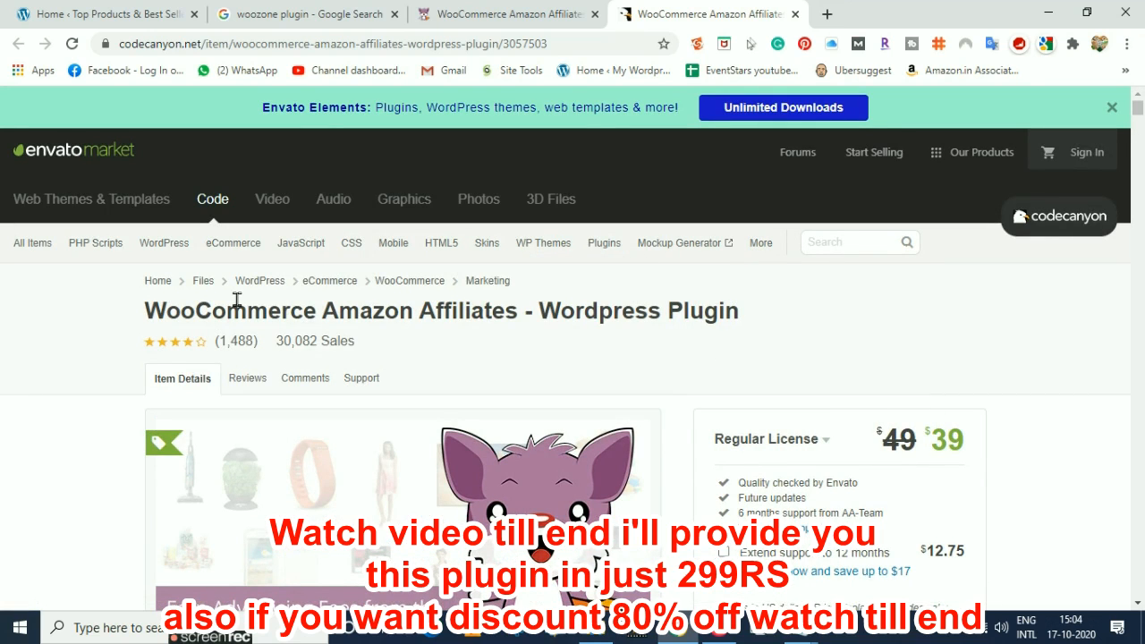
pyautogui.click(490, 9)
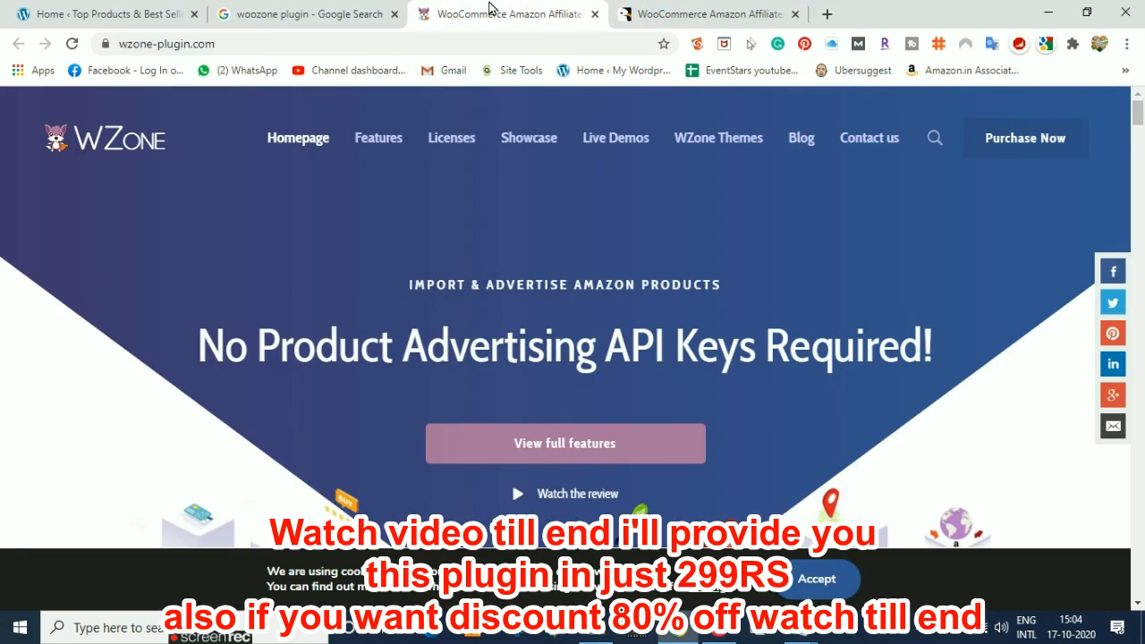
pyautogui.click(284, 8)
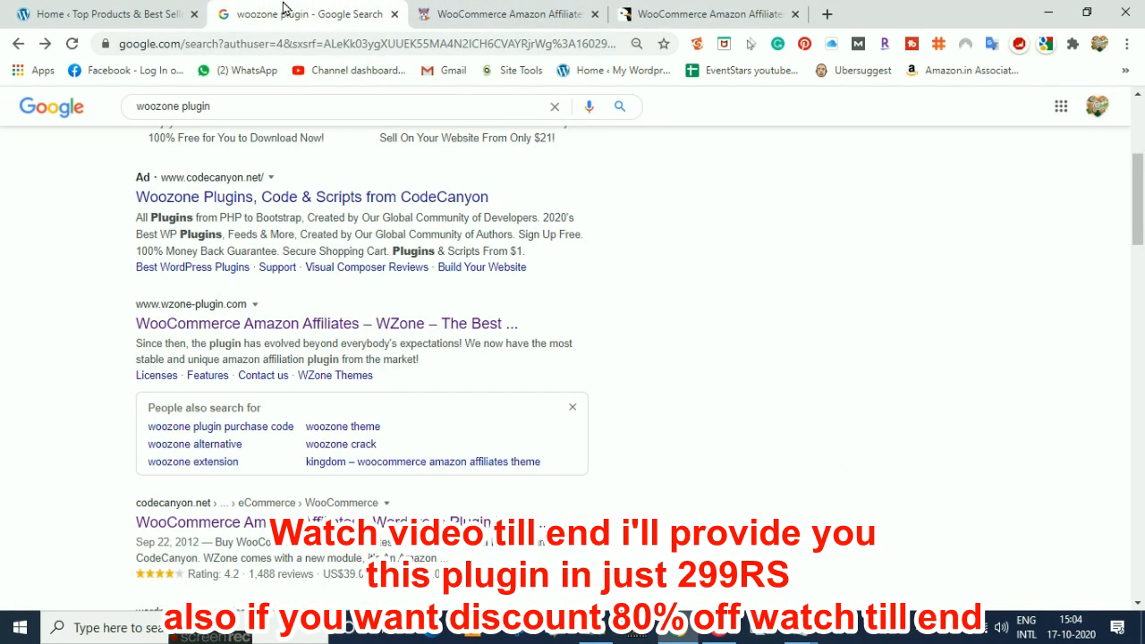
pyautogui.hotkey('ctrl', 'Tab')
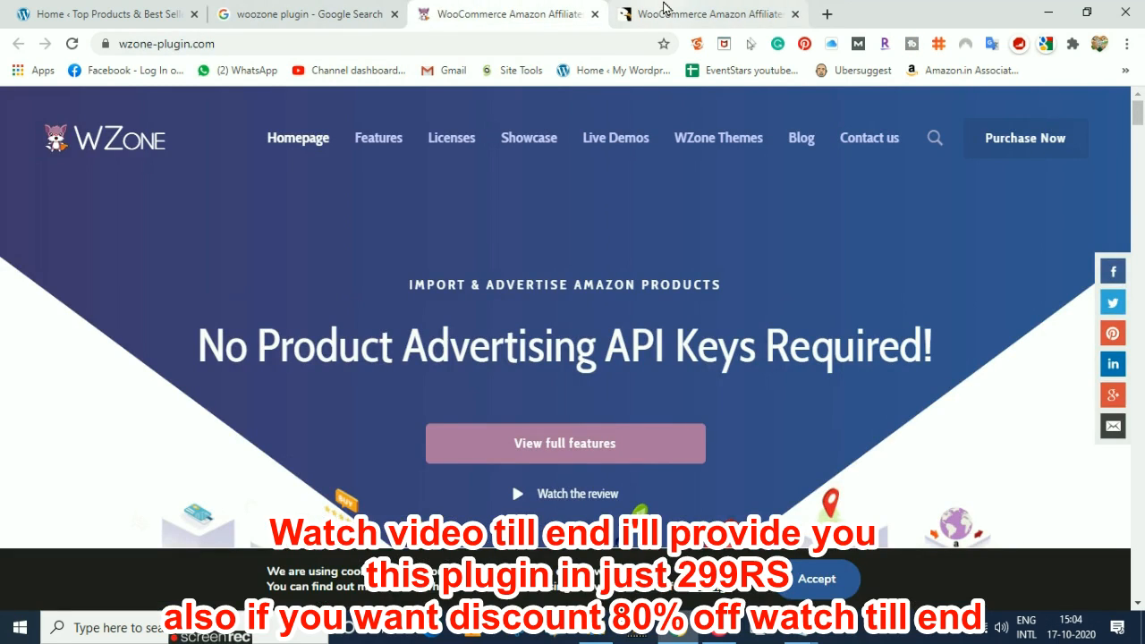
pyautogui.hotkey('ctrl', 'Tab')
pyautogui.click(324, 9)
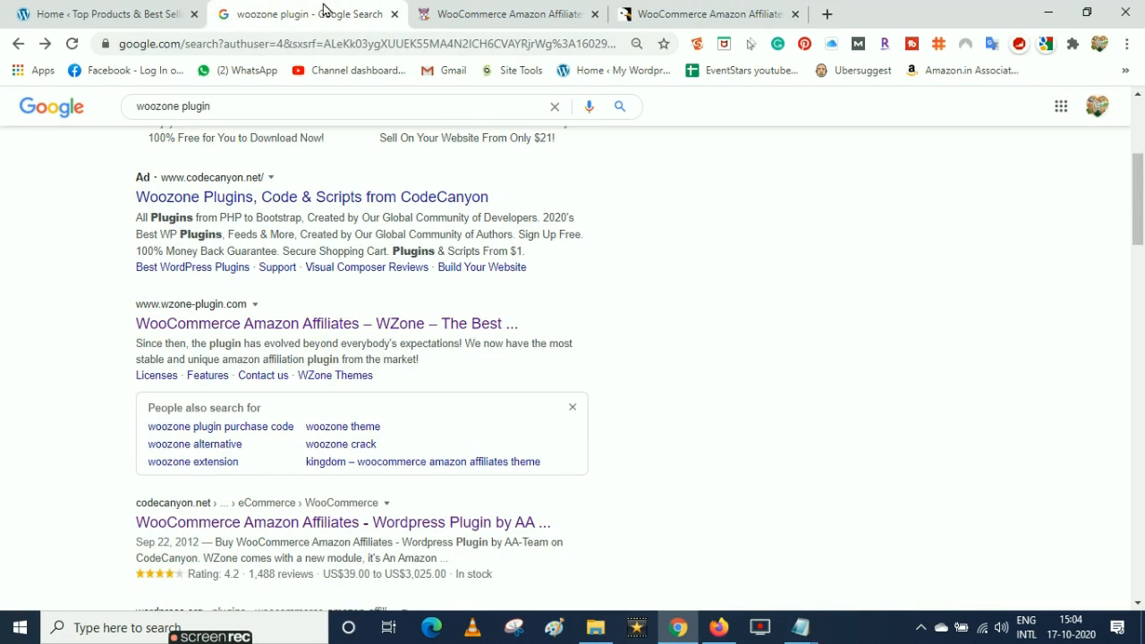
# Return to the WordPress admin and open the page for adding new plugins
pyautogui.click(120, 9)
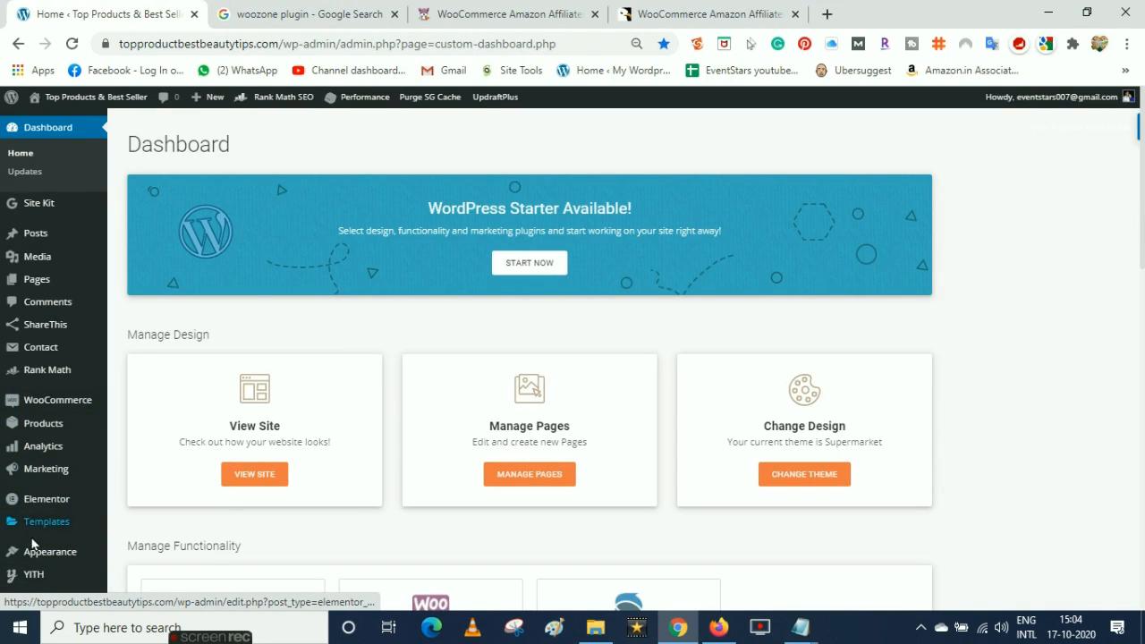
pyautogui.click(137, 552)
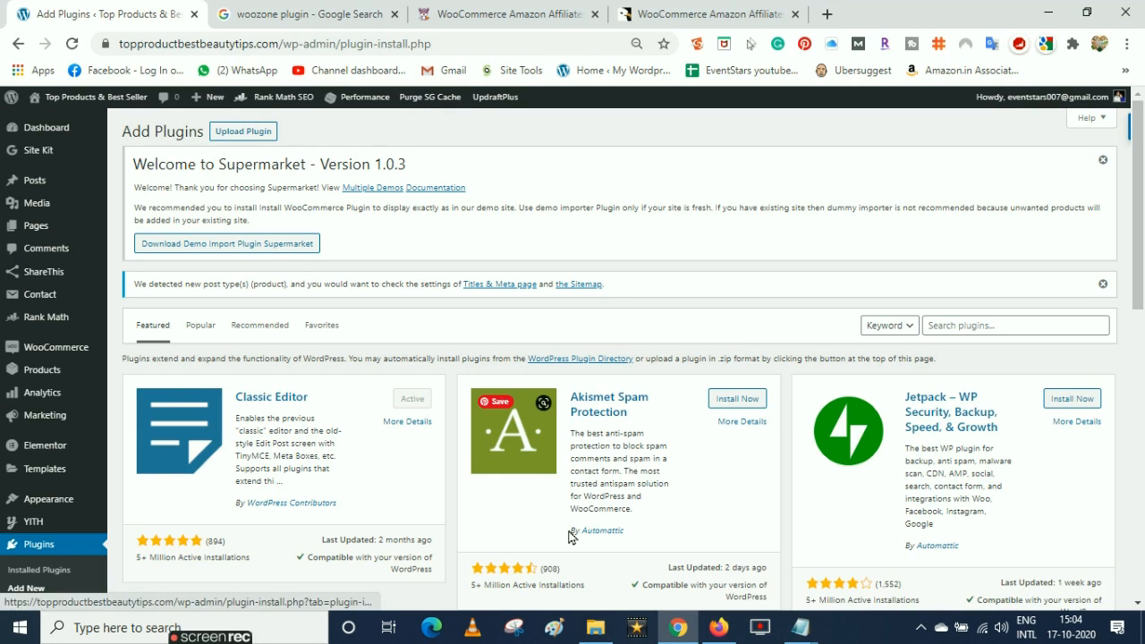
# Inspect the CodeCanyon zip down to the Plugin folder inside 13.5.4, and locate the woozone zip in the parent woozone folder in File Explorer
pyautogui.click(595, 627)
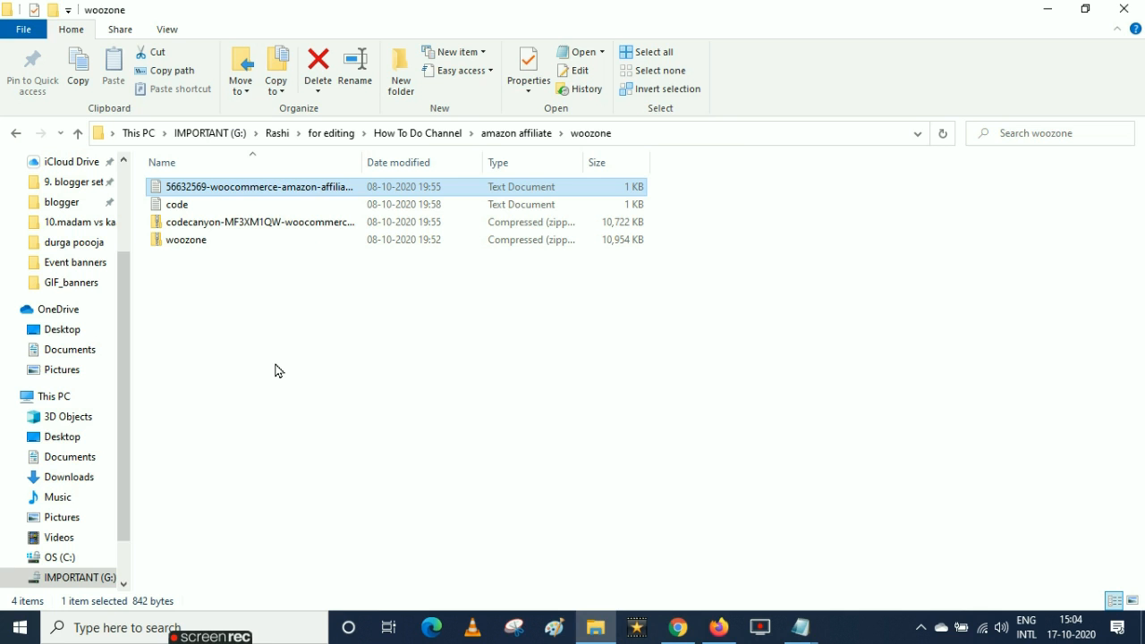
pyautogui.click(275, 370)
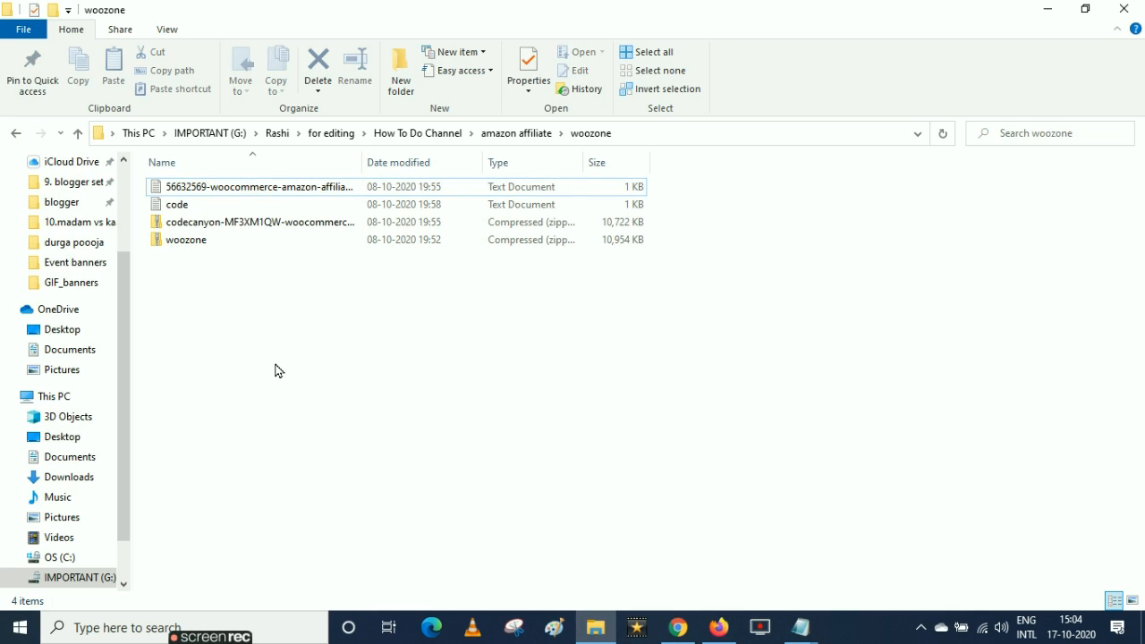
pyautogui.click(200, 225)
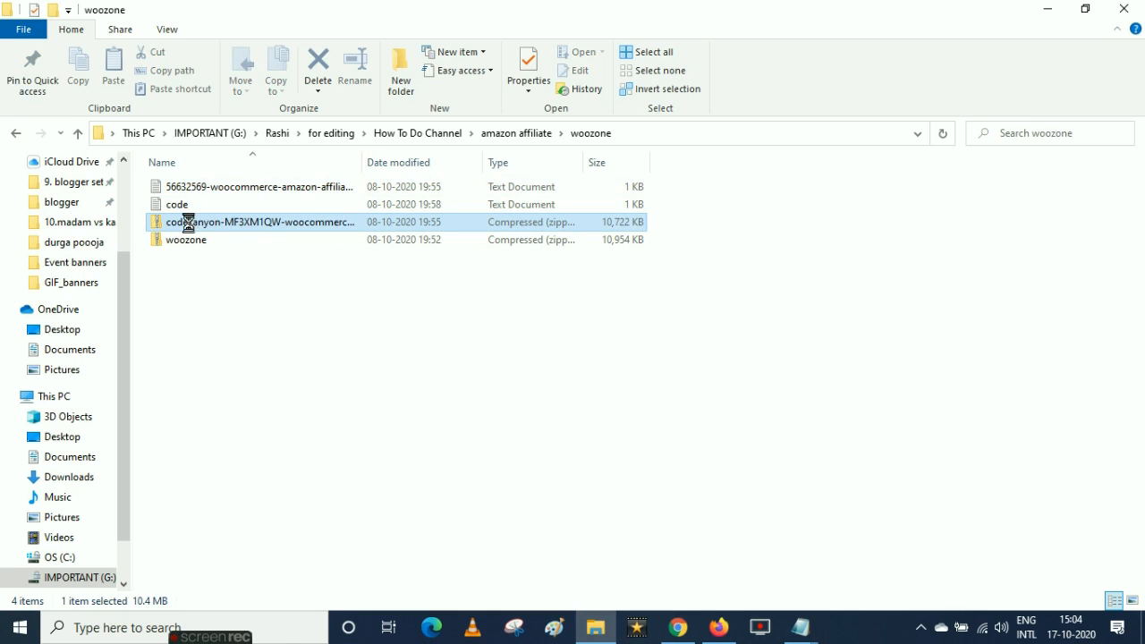
pyautogui.doubleClick(277, 221)
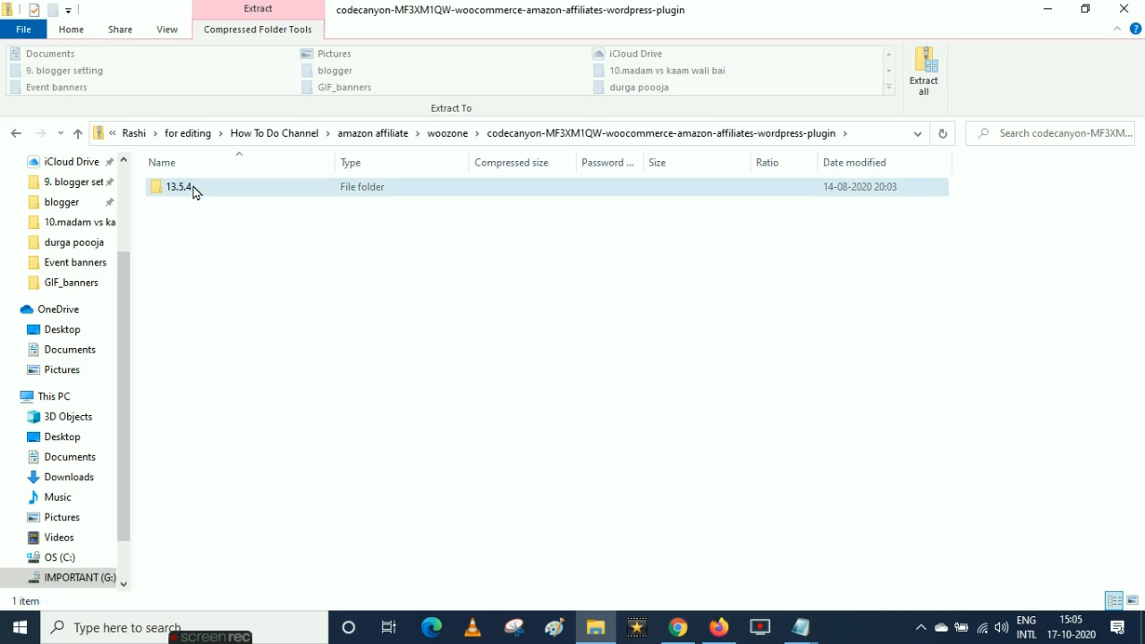
pyautogui.doubleClick(198, 189)
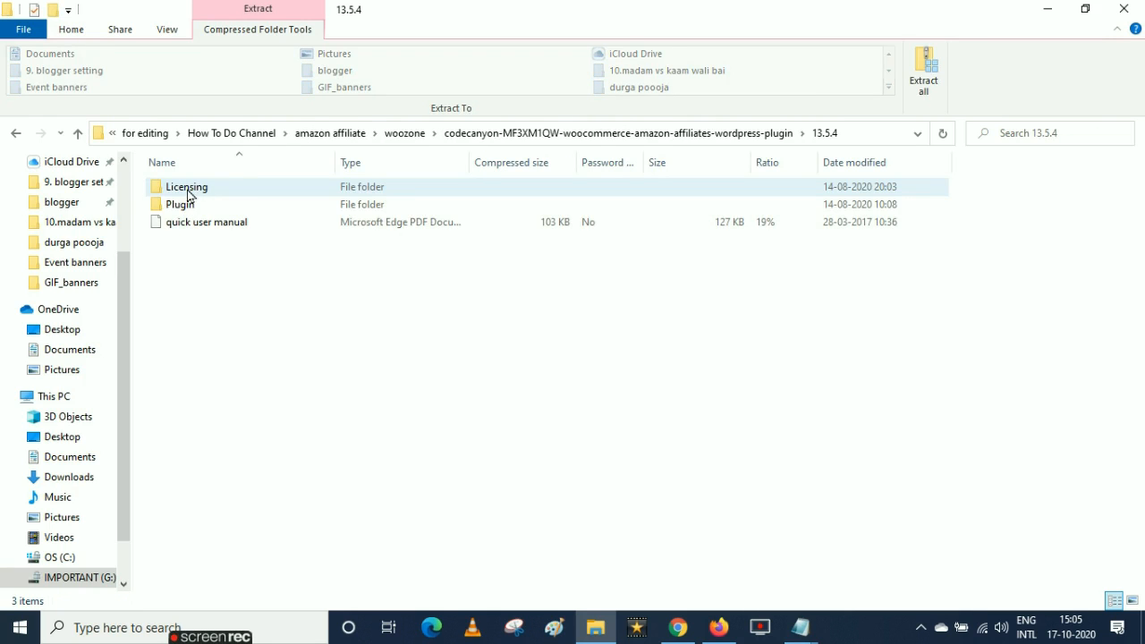
pyautogui.click(182, 207)
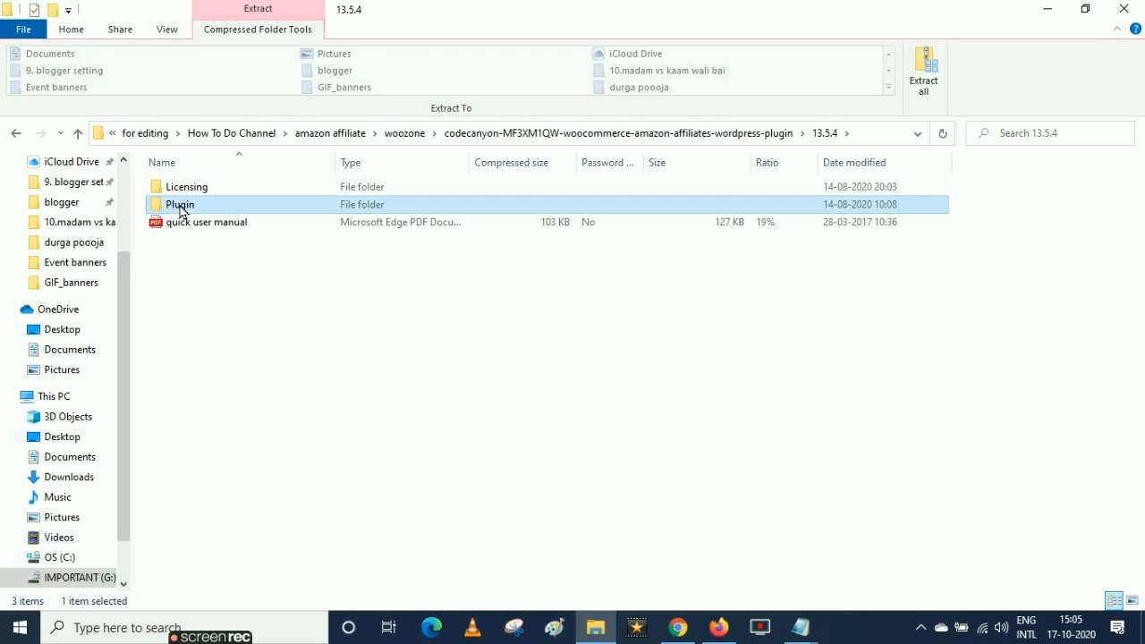
pyautogui.doubleClick(180, 205)
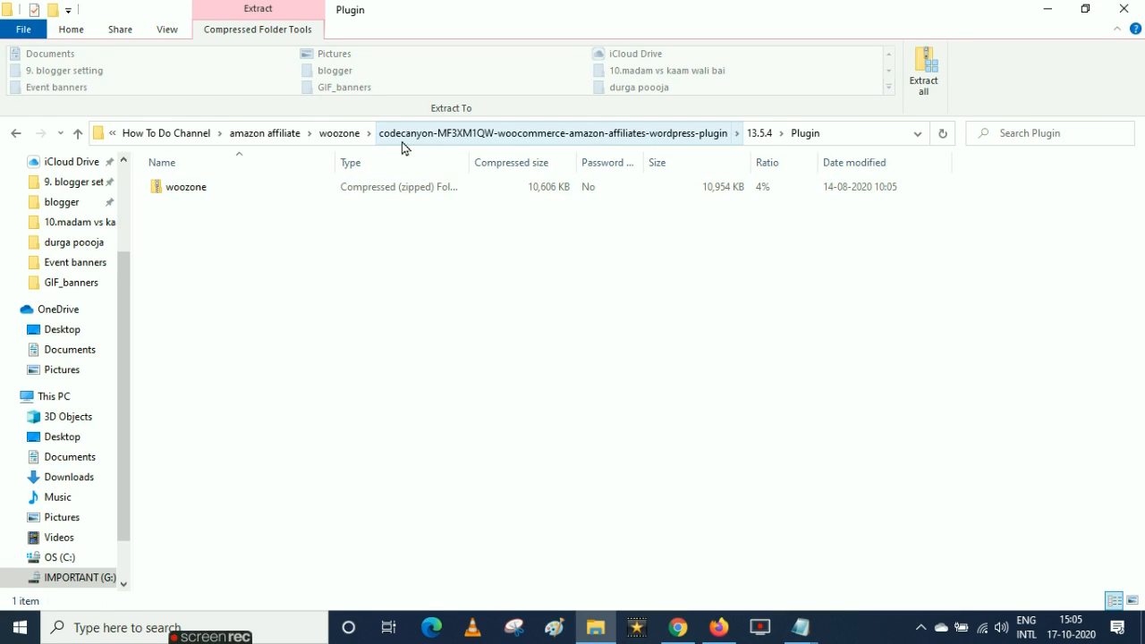
pyautogui.click(344, 136)
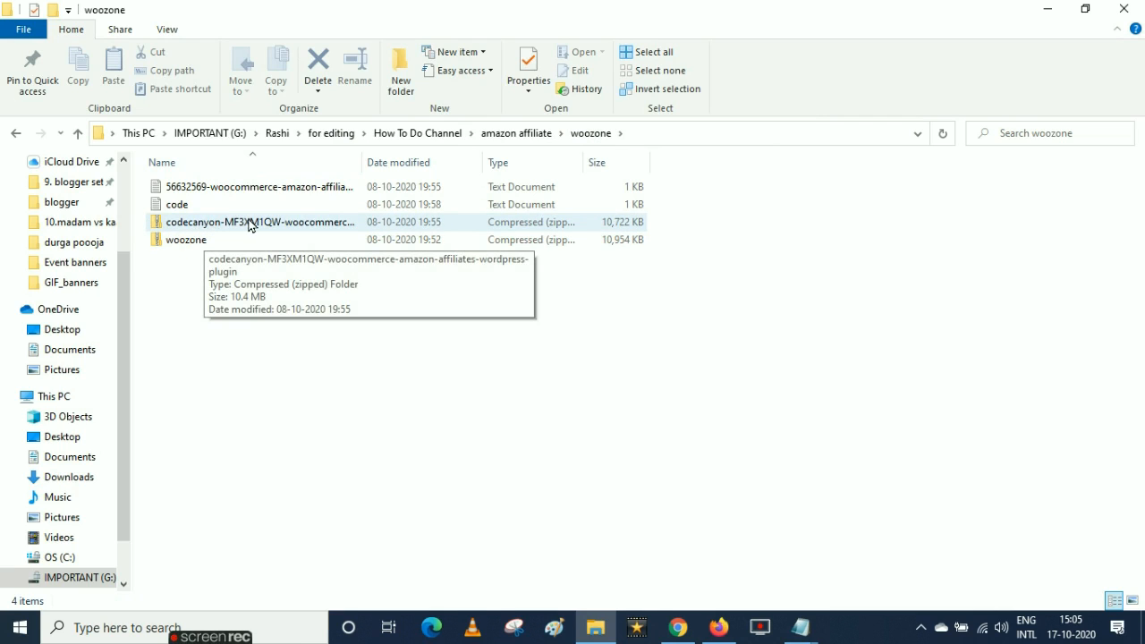
pyautogui.click(185, 245)
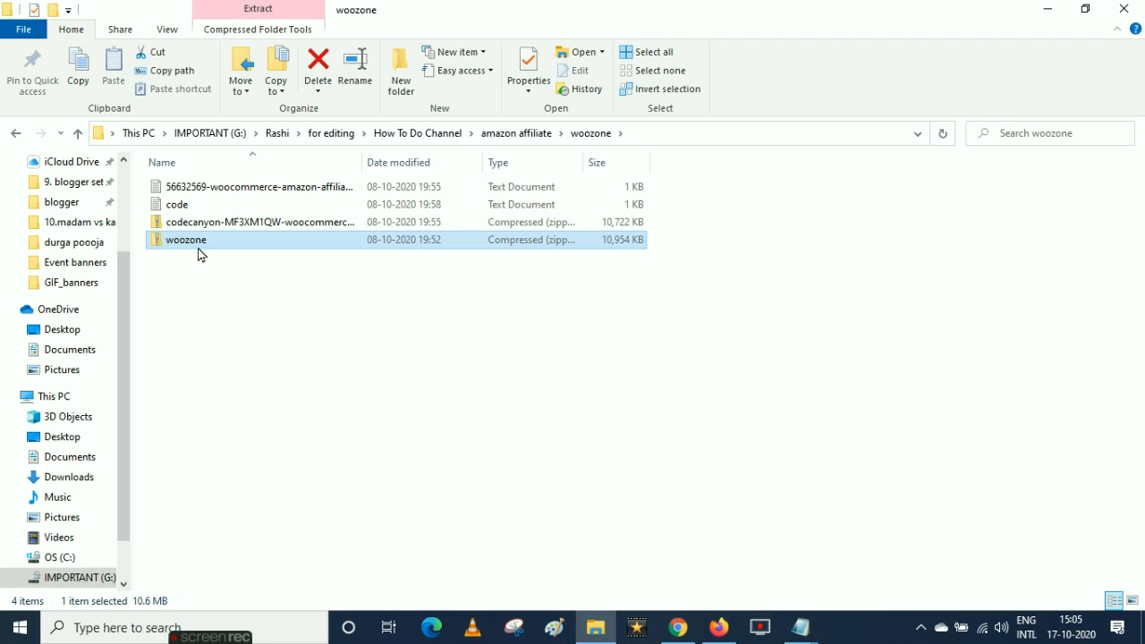
# Switch back to Chrome and choose woozone.zip as the plugin file to upload in WordPress
pyautogui.click(678, 628)
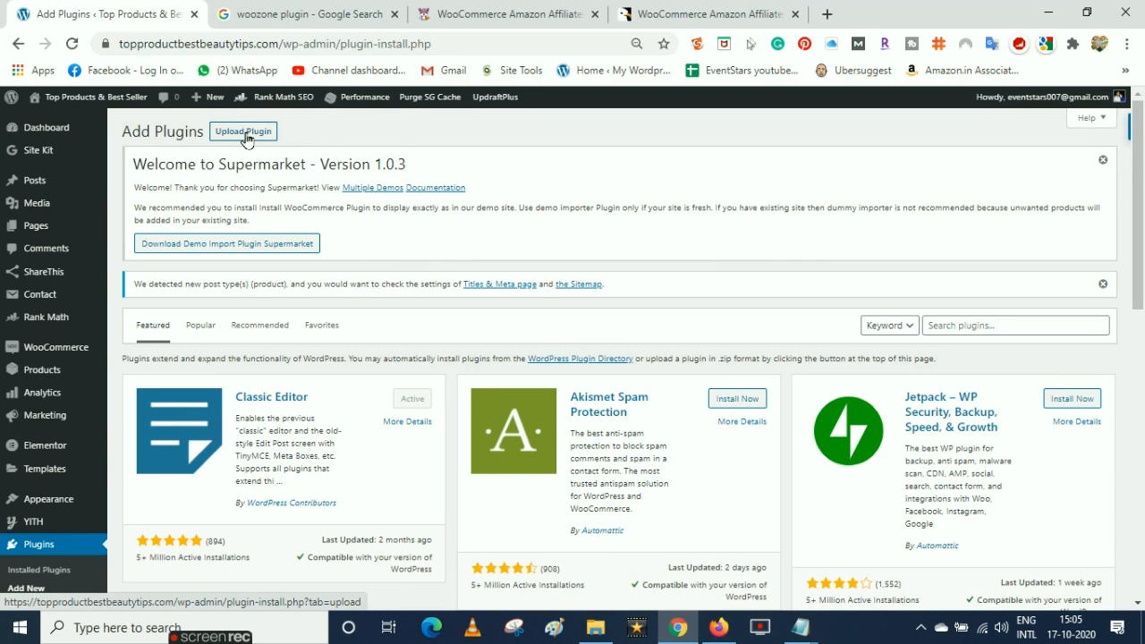
pyautogui.click(245, 133)
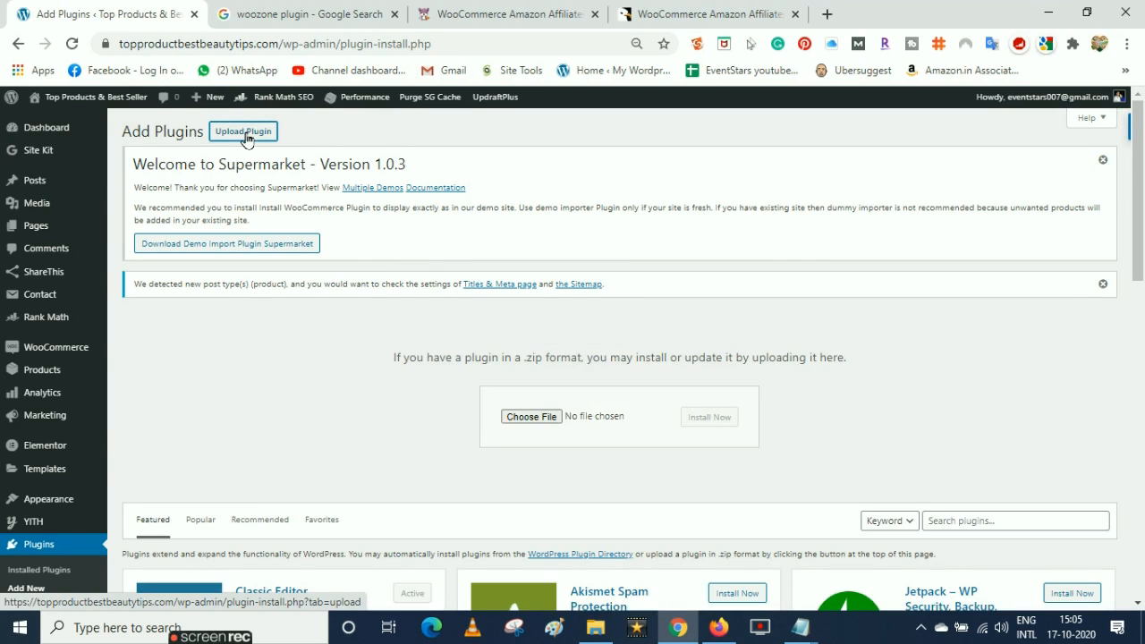
pyautogui.click(531, 417)
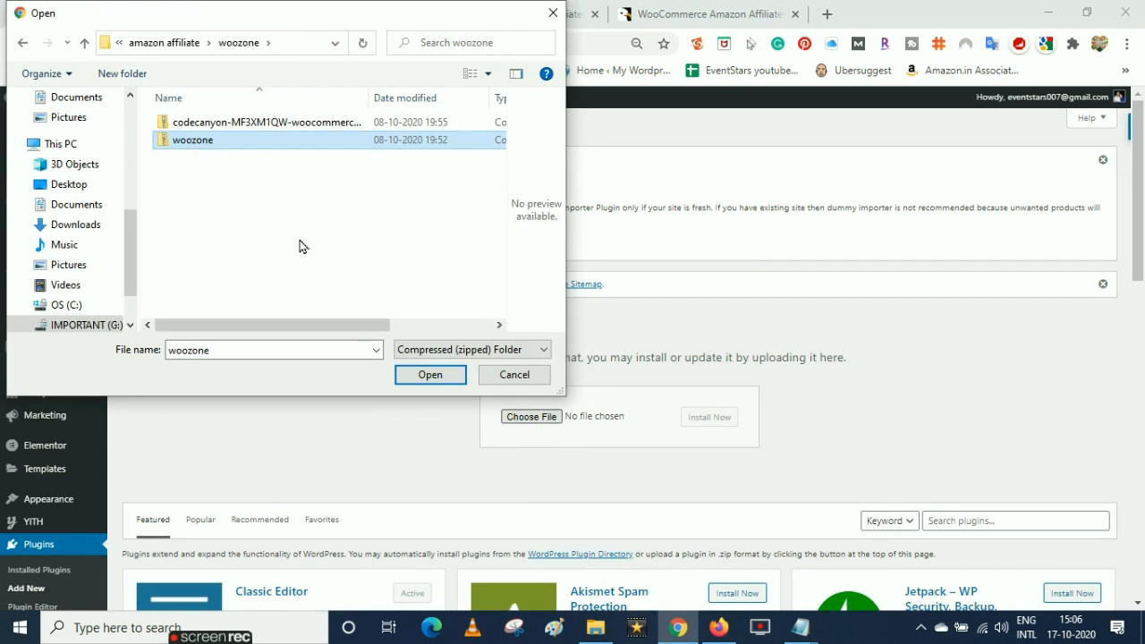
pyautogui.click(428, 380)
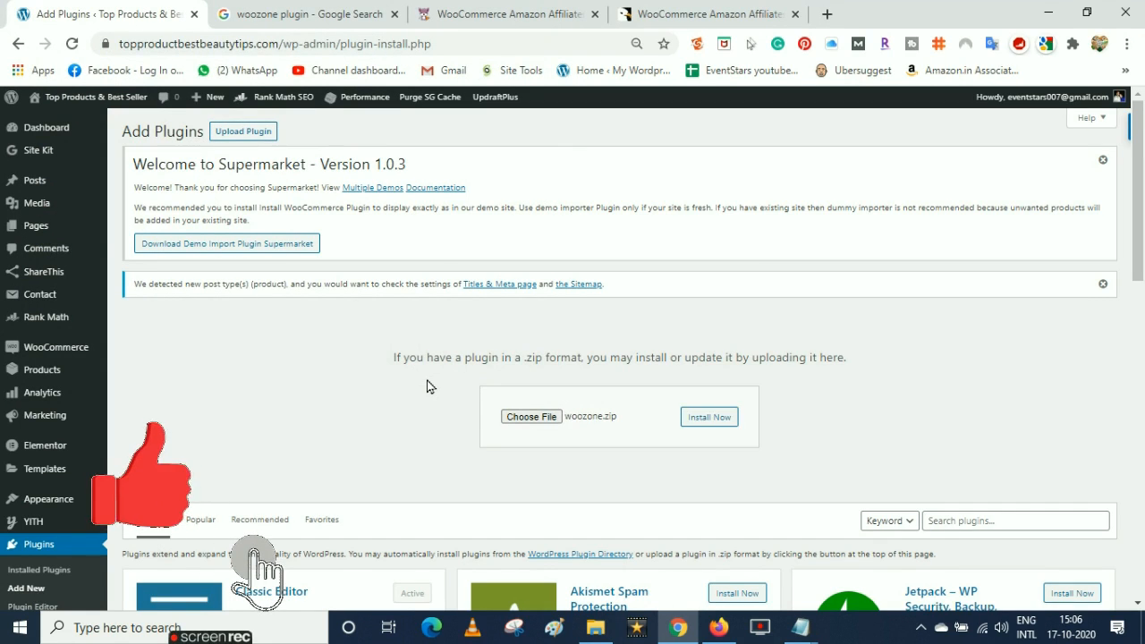
# Install the plugin from the chosen woozone.zip file and activate it
pyautogui.click(706, 424)
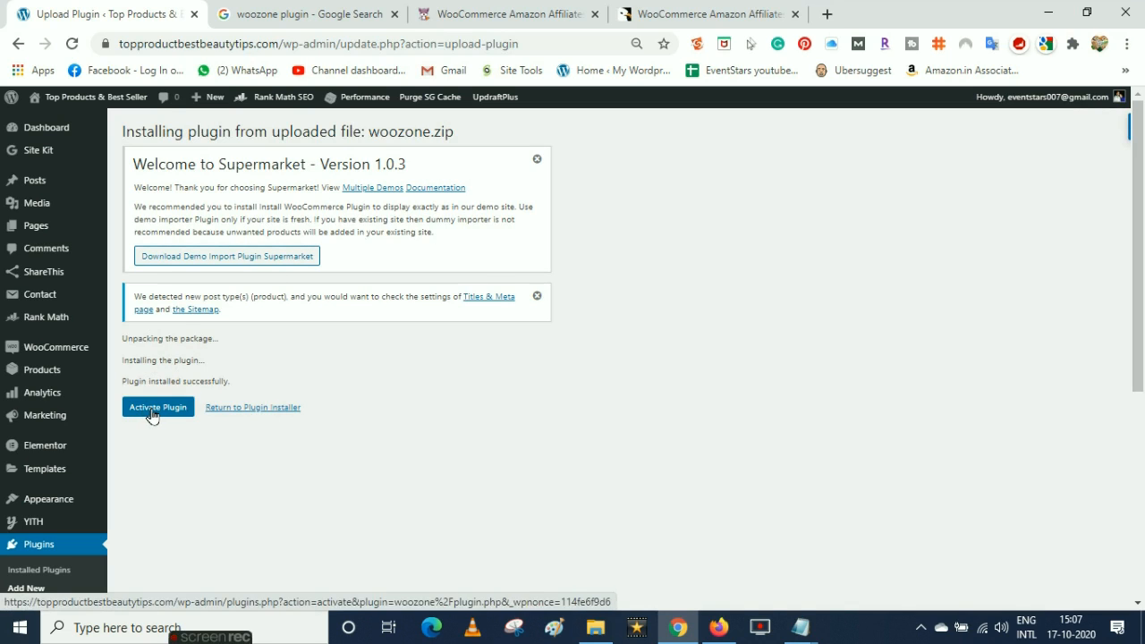
pyautogui.click(151, 414)
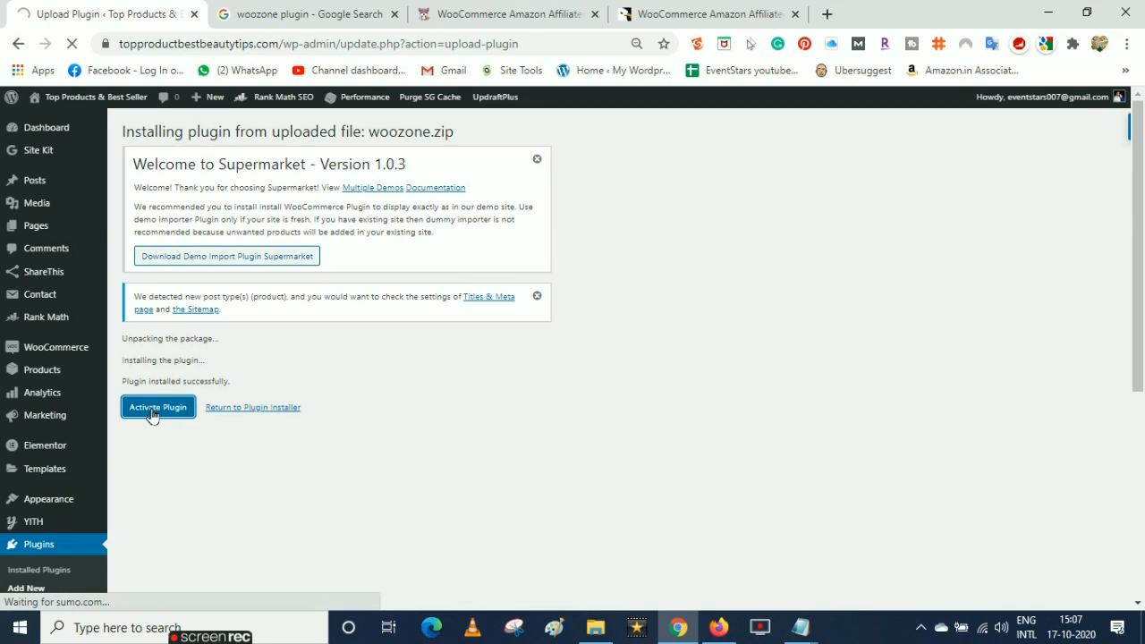
# Find the WZone notice about the Cart page and select its [woocommerce_cart] shortcode
pyautogui.scroll(-3, 1143, 237)
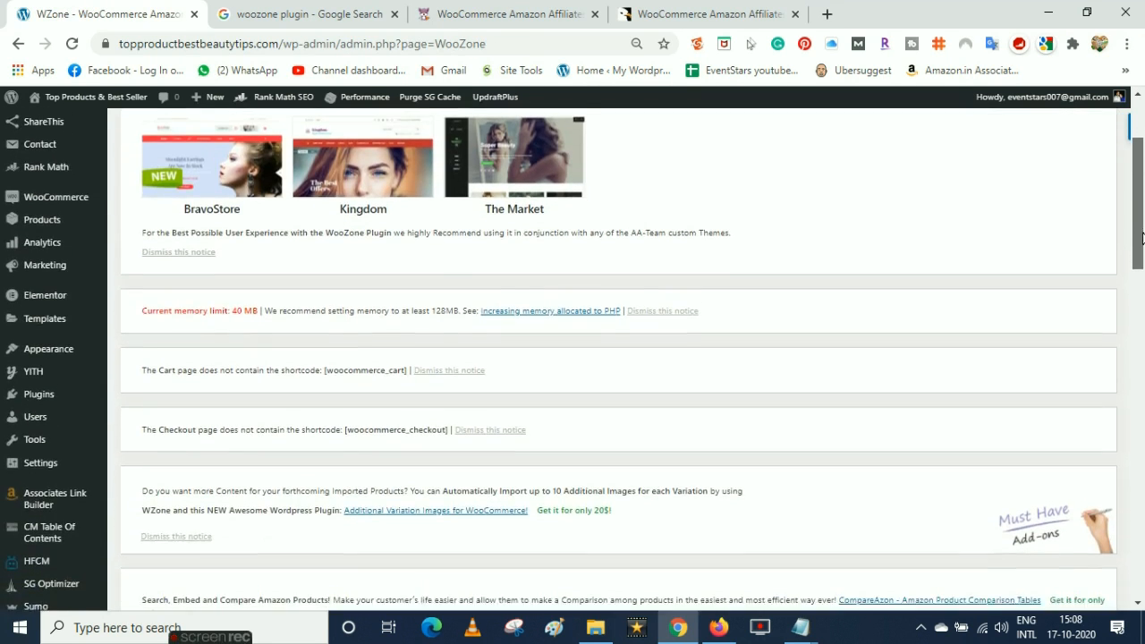
pyautogui.moveTo(1142, 237); pyautogui.dragTo(1142, 244)
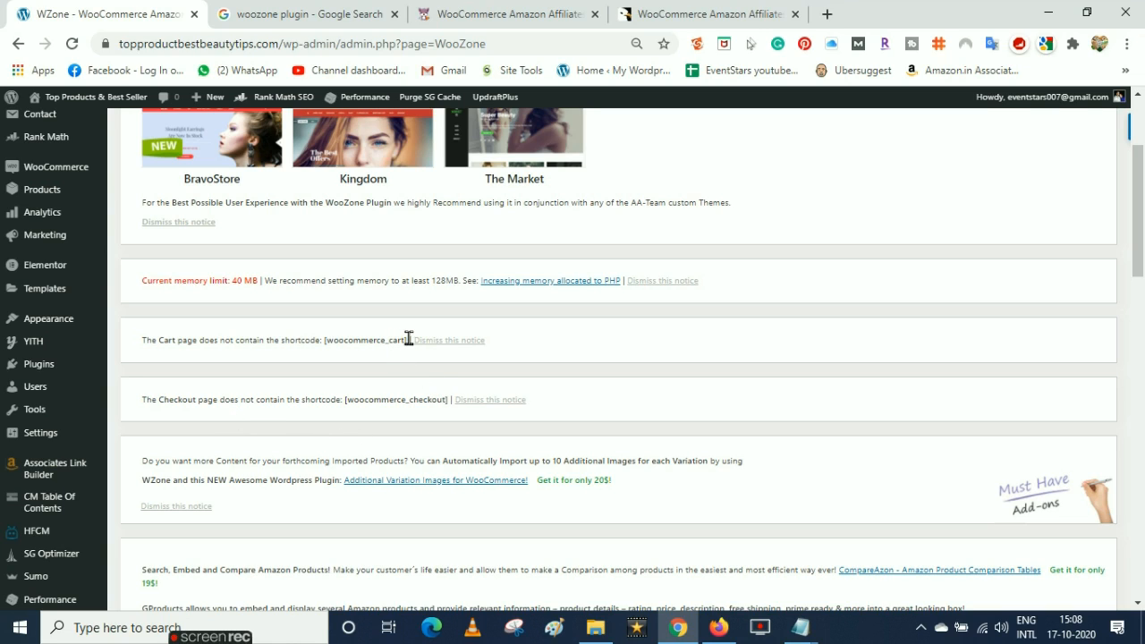
pyautogui.moveTo(408, 339); pyautogui.dragTo(337, 339)
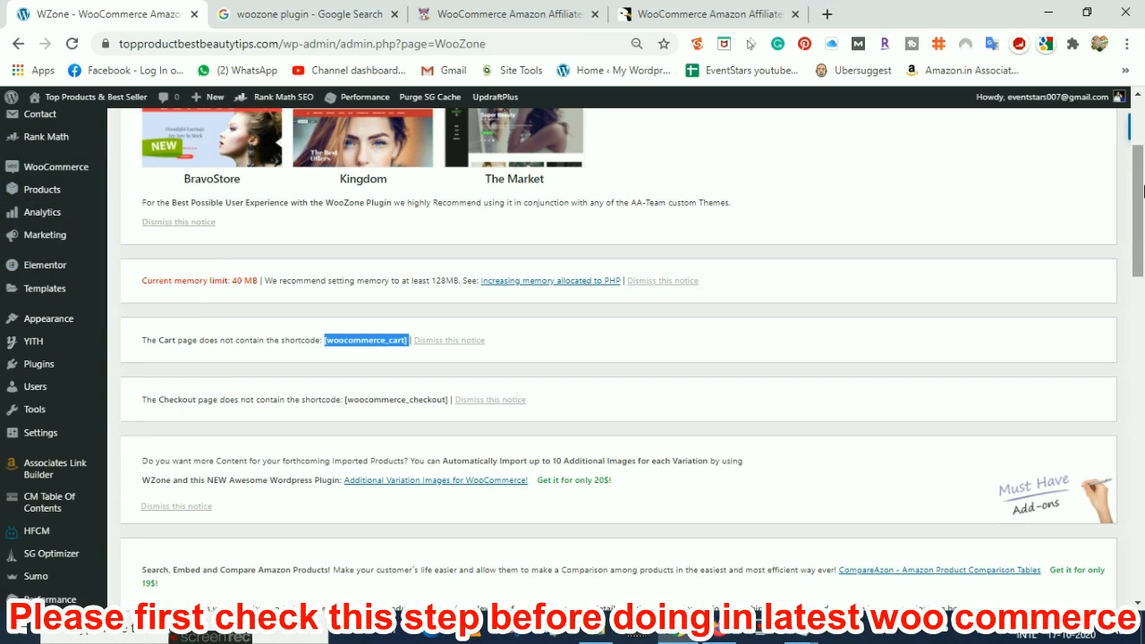
# Open the list of all WordPress pages in a new browser tab and switch to it
pyautogui.scroll(3, 537, 203)
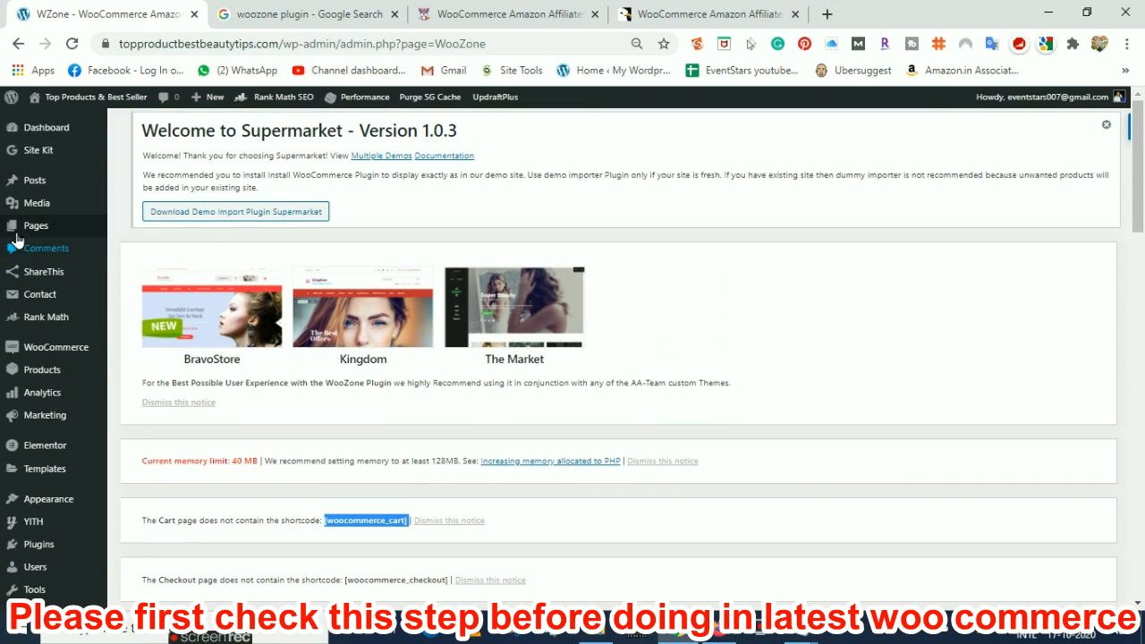
pyautogui.moveTo(36, 231)
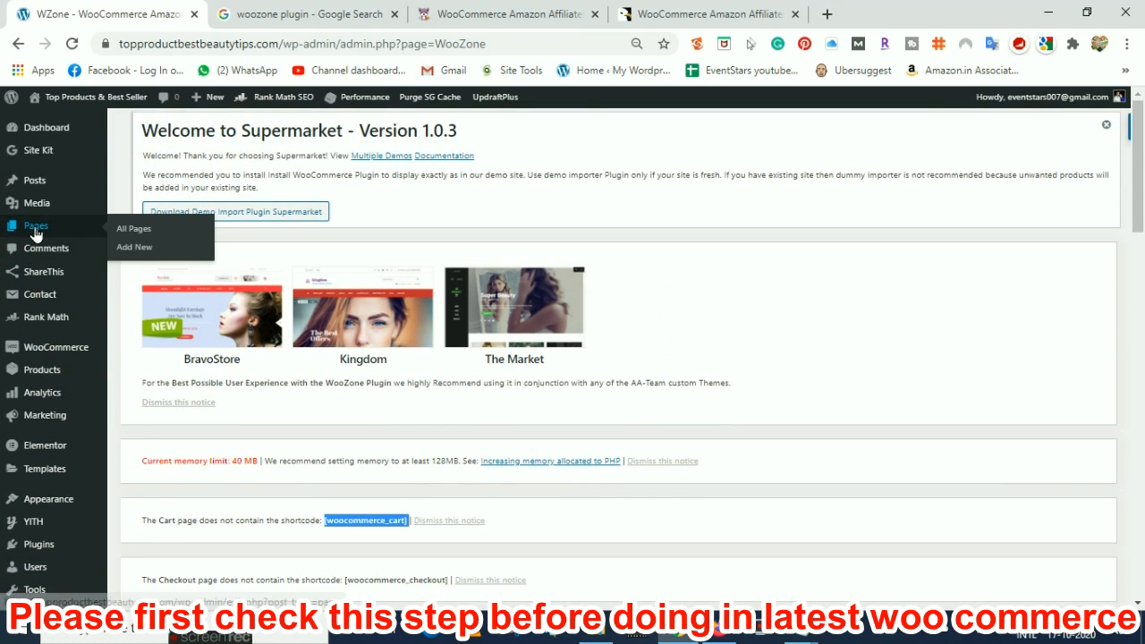
pyautogui.rightClick(139, 234)
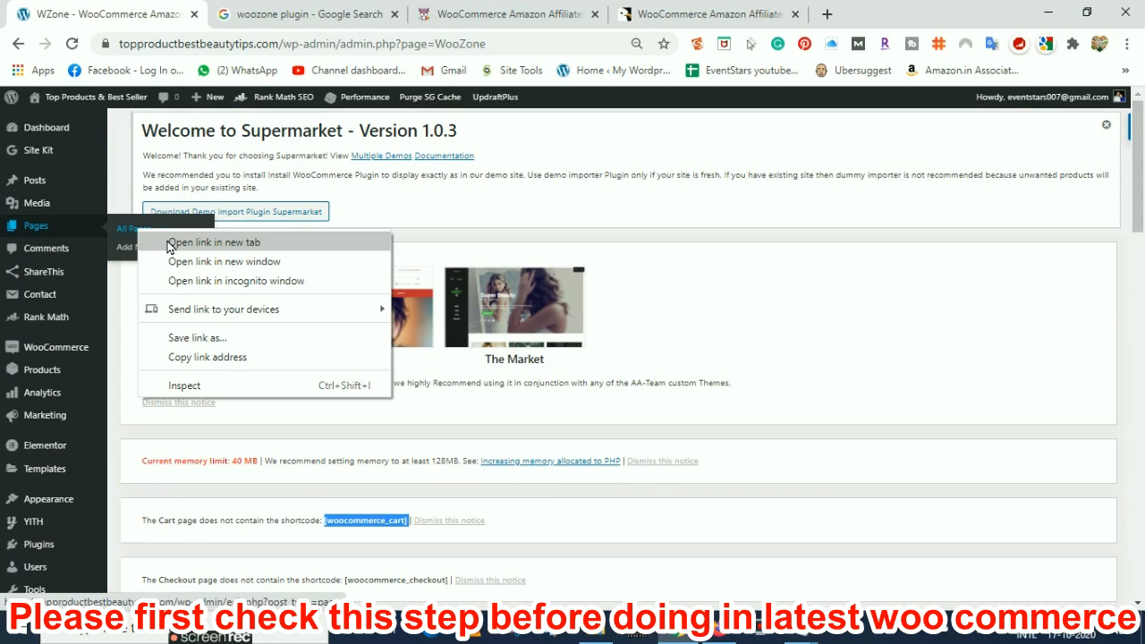
pyautogui.click(170, 242)
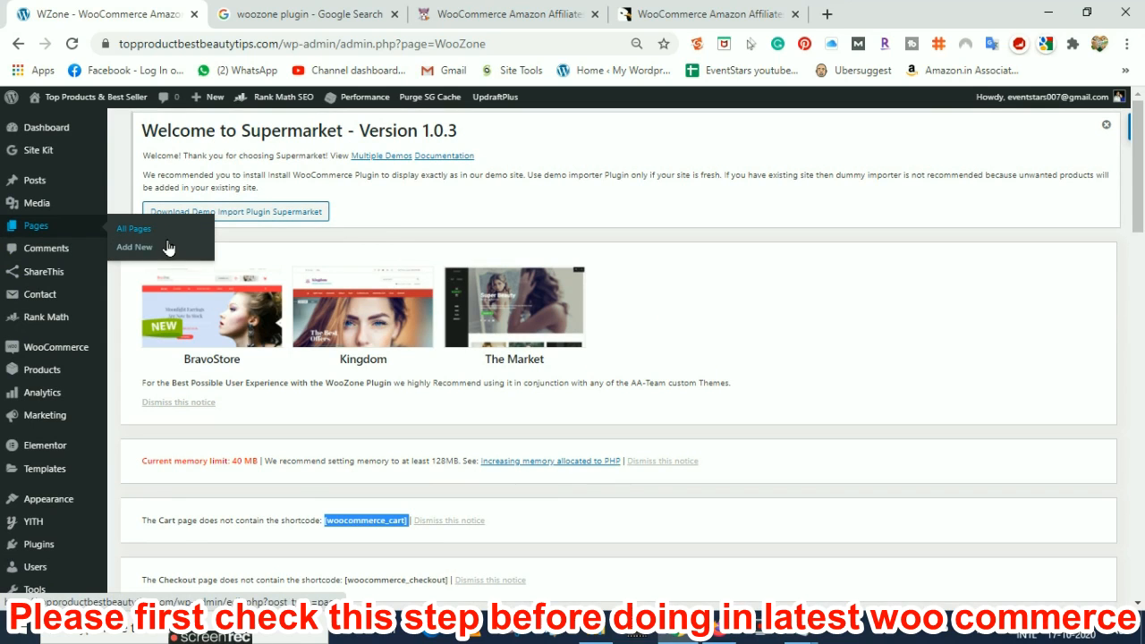
pyautogui.click(250, 13)
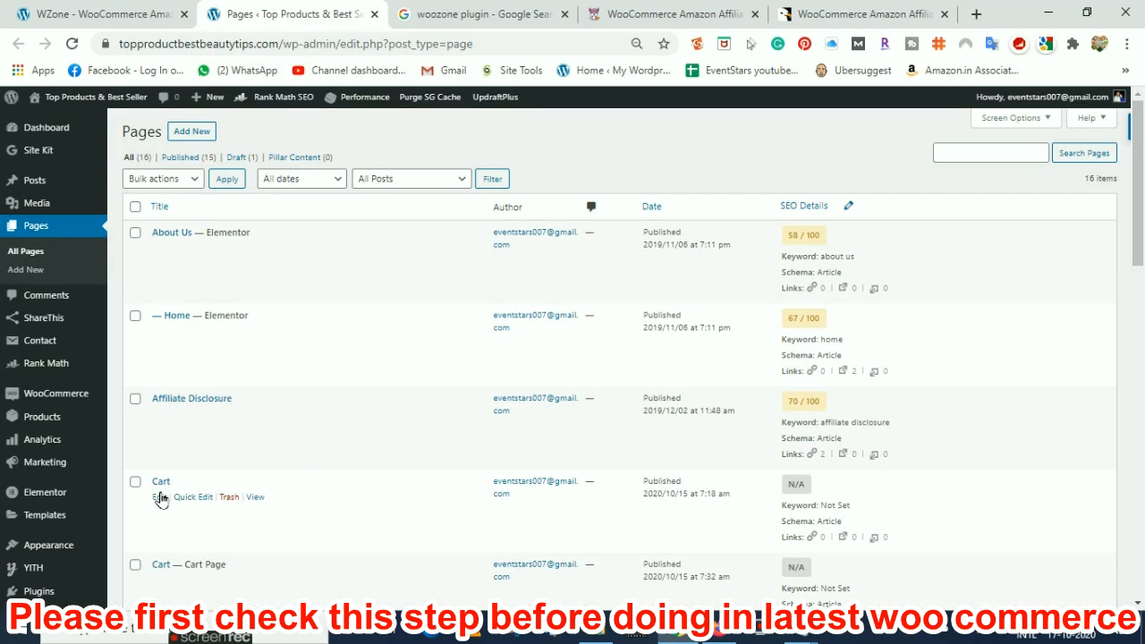
# Open the first Cart page for editing and update it with the [woocommerce_cart] shortcode as its content
pyautogui.click(158, 497)
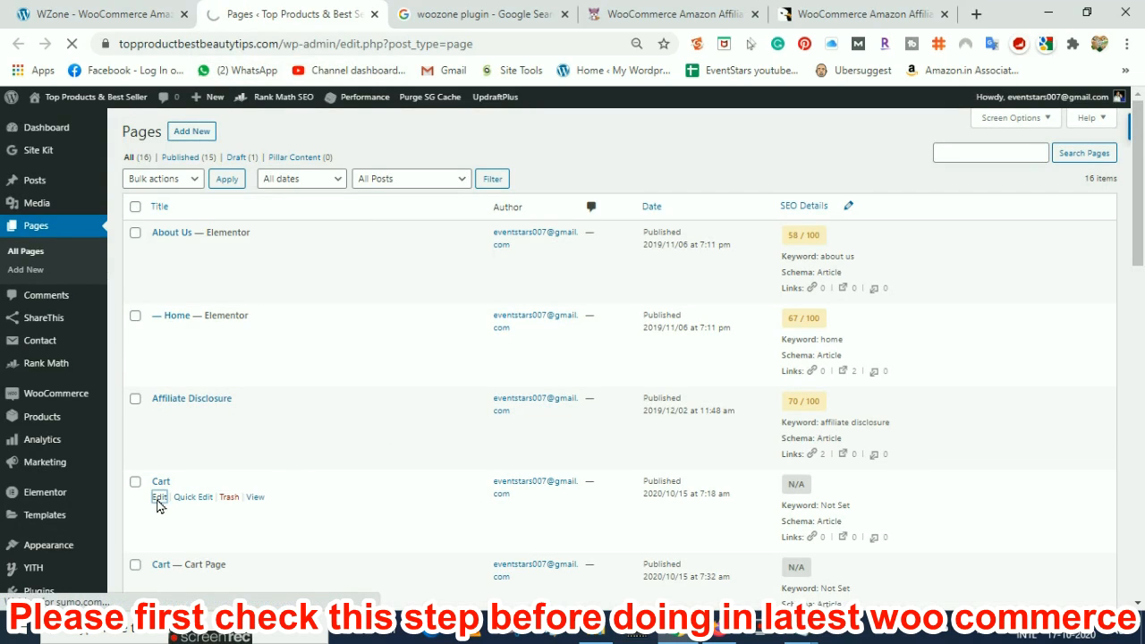
pyautogui.scroll(-3, 359, 309)
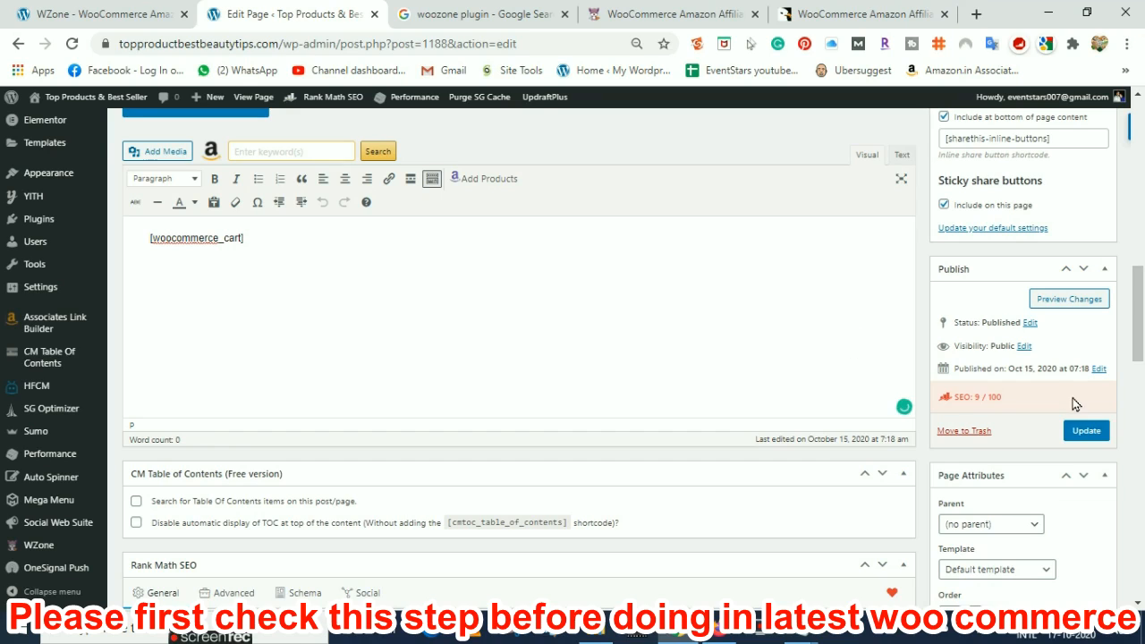
pyautogui.click(1086, 431)
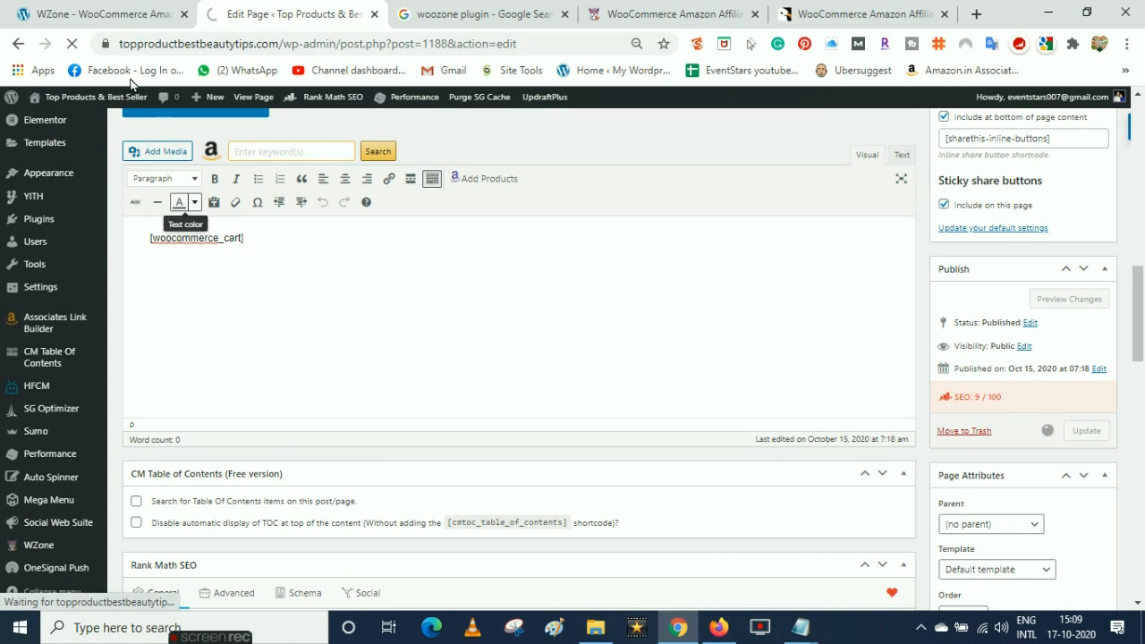
# Return to the WZone page and dismiss the missing-shortcode notices for the Cart and Checkout pages
pyautogui.click(108, 14)
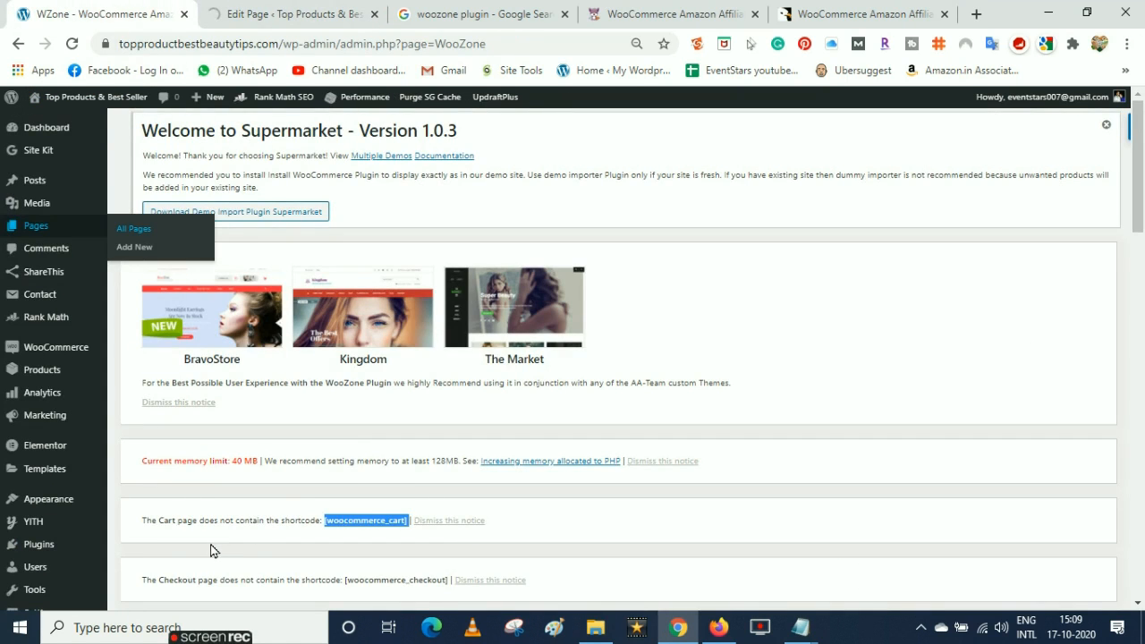
pyautogui.moveTo(1142, 197); pyautogui.dragTo(1141, 255)
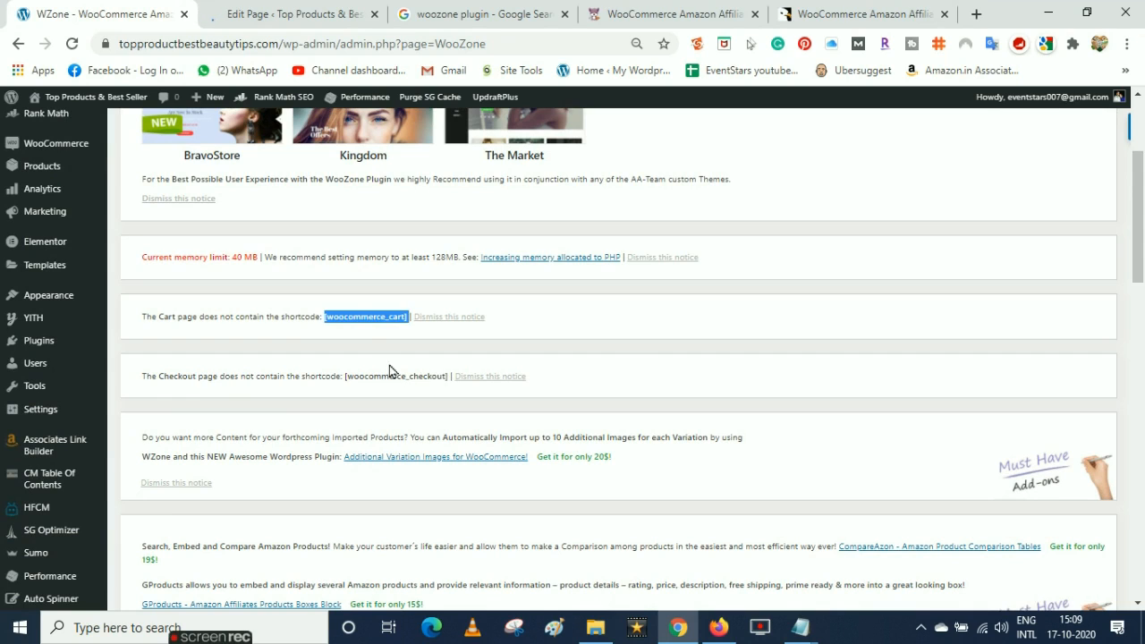
pyautogui.click(460, 322)
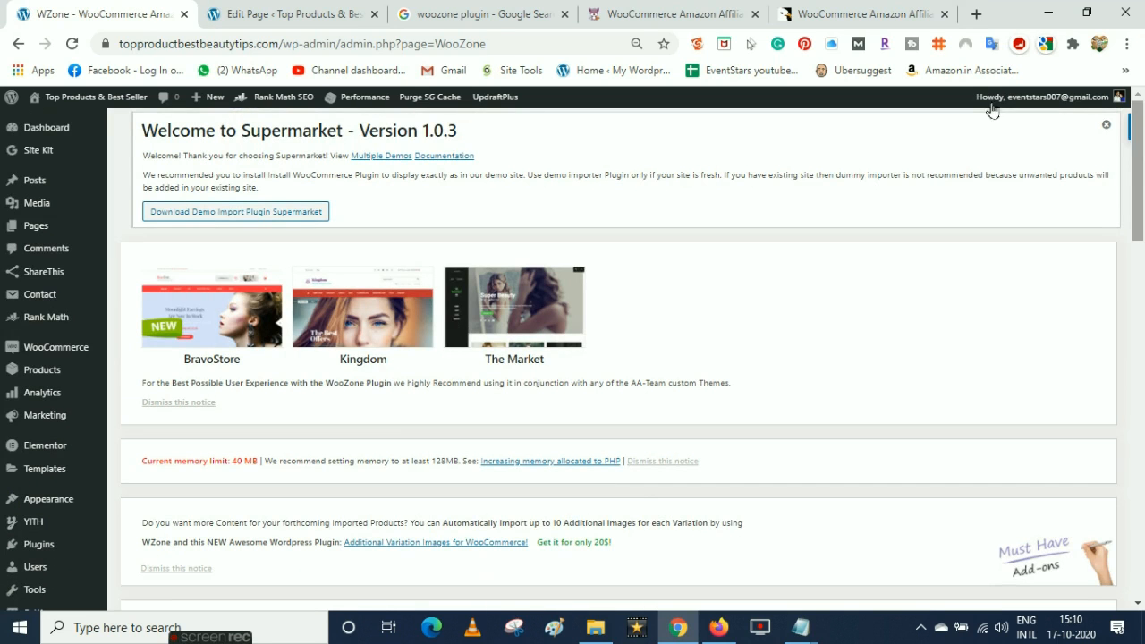
# Check the notices on the Cart page's edit screen and return to the WZone page
pyautogui.click(262, 10)
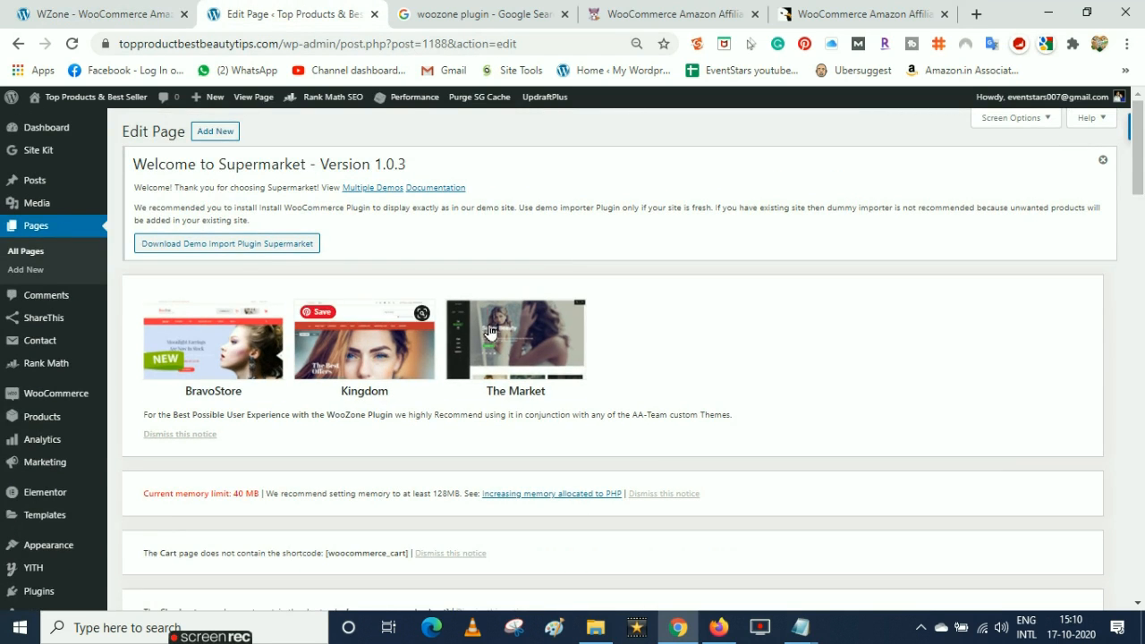
pyautogui.moveTo(1140, 179)
pyautogui.mouseDown()
pyautogui.moveTo(1144, 222)
pyautogui.moveTo(1140, 159)
pyautogui.mouseUp()
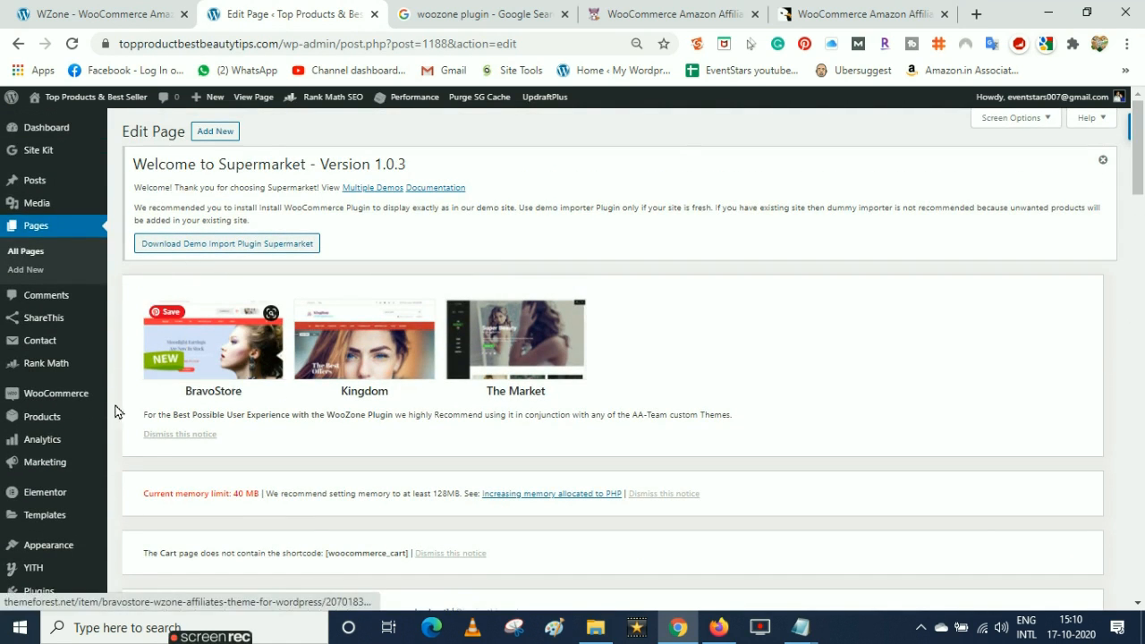
pyautogui.click(112, 11)
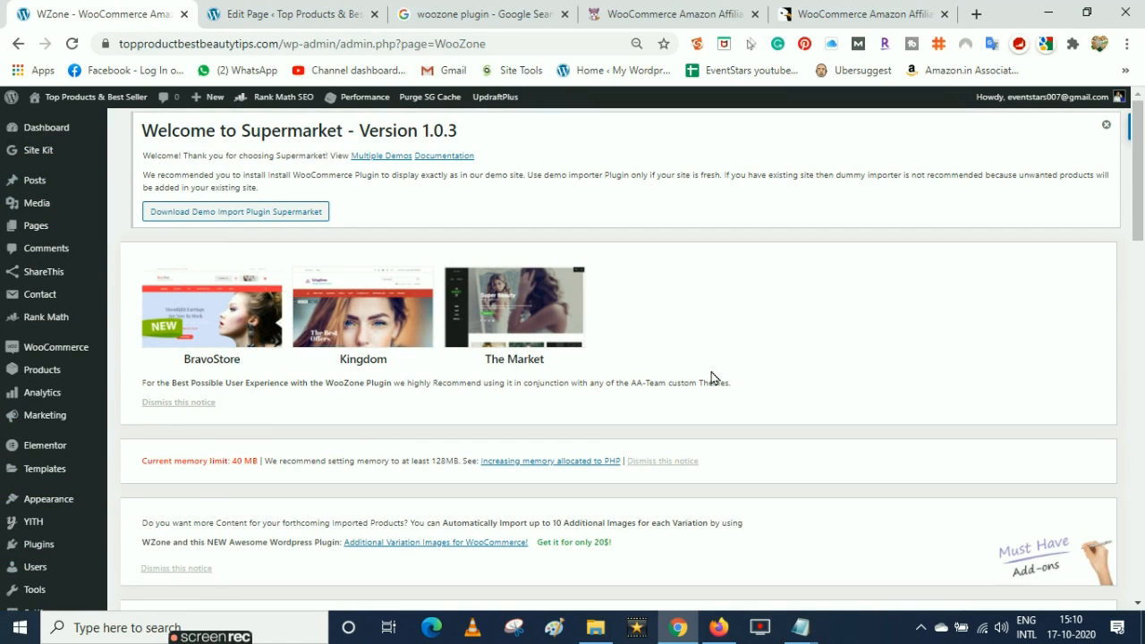
# Open the WZone Config page, check the eBay settings, and return to the General & Amazon settings
pyautogui.moveTo(1142, 135); pyautogui.dragTo(1144, 334)
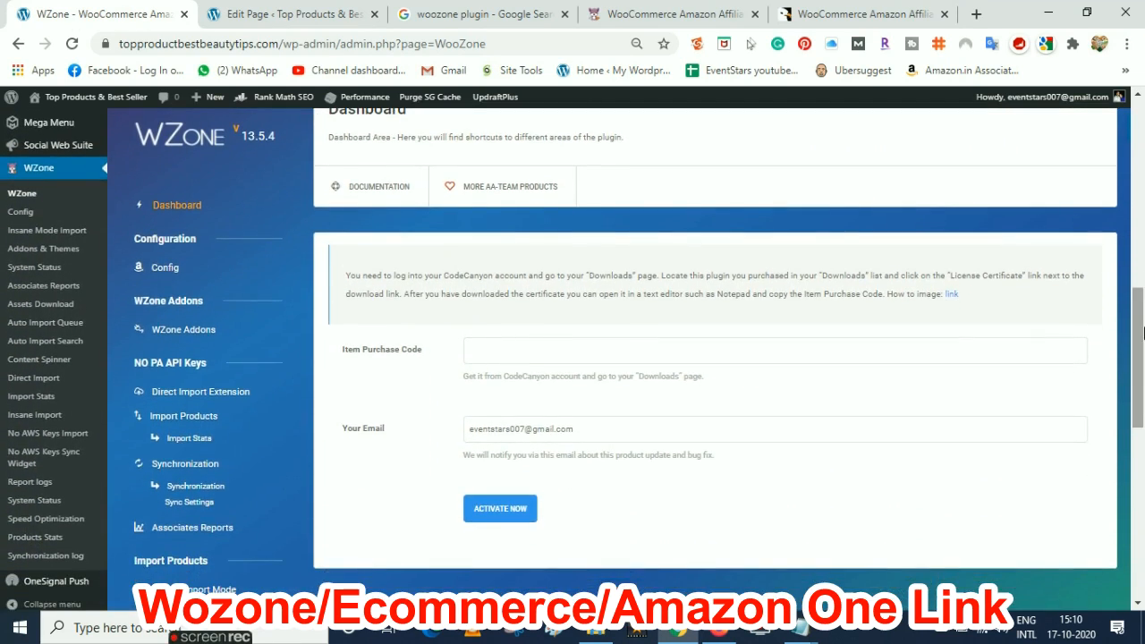
pyautogui.click(166, 274)
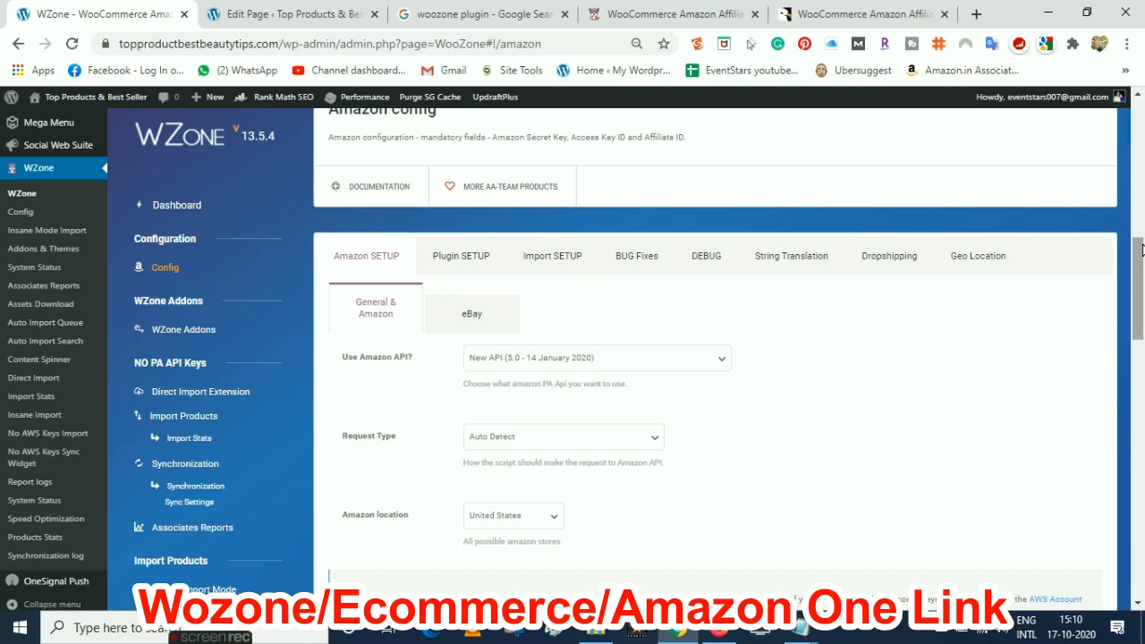
pyautogui.moveTo(1142, 251); pyautogui.dragTo(1142, 261)
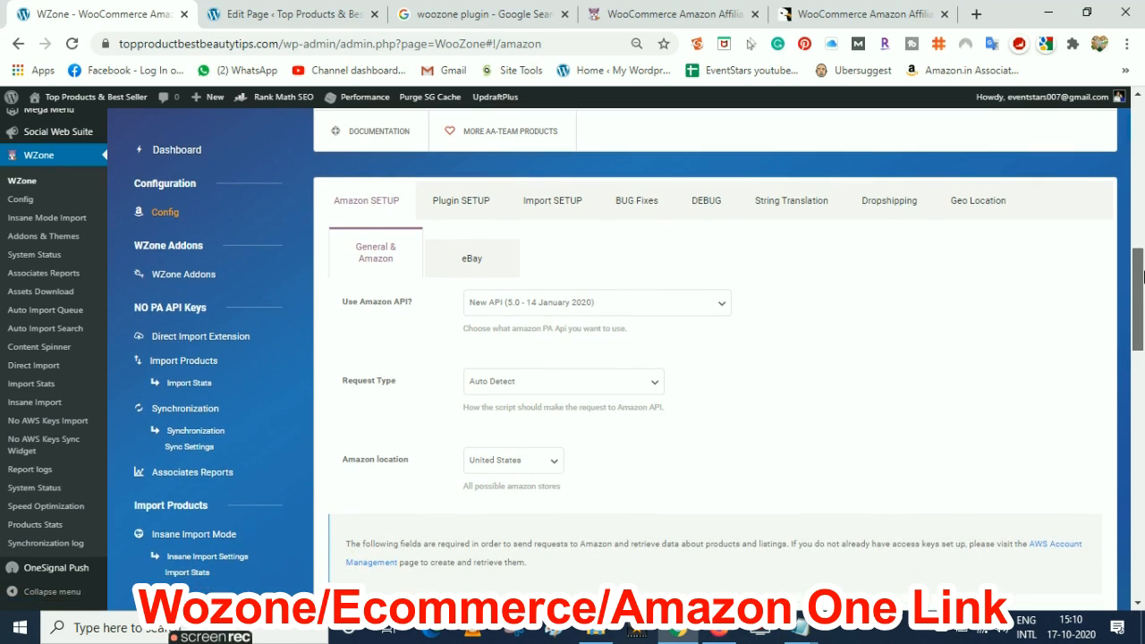
pyautogui.click(518, 261)
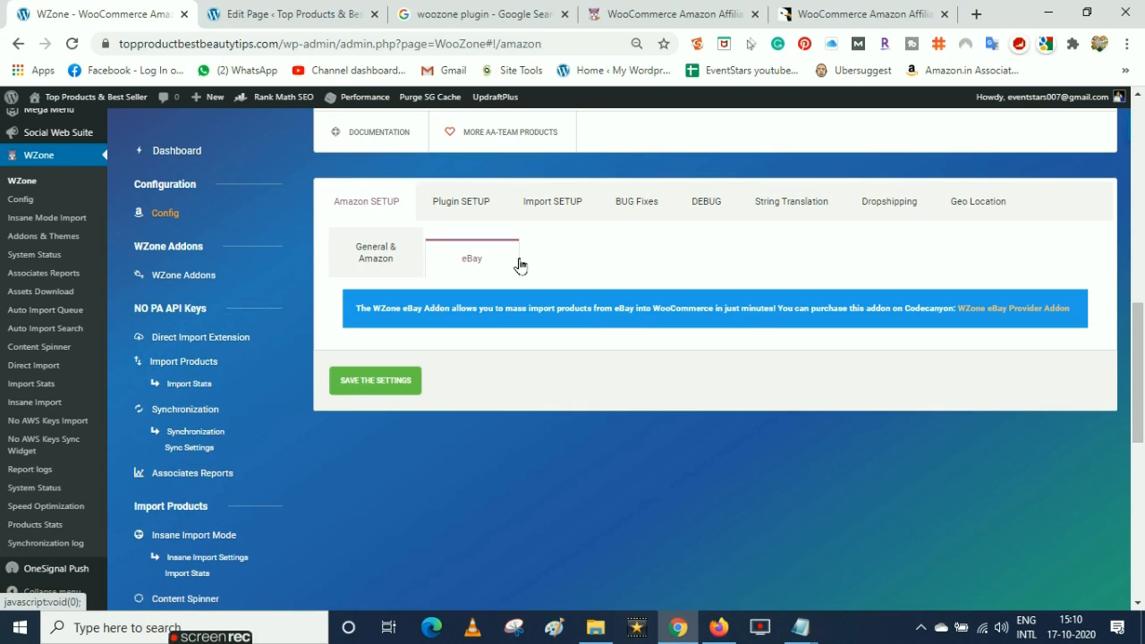
pyautogui.click(387, 258)
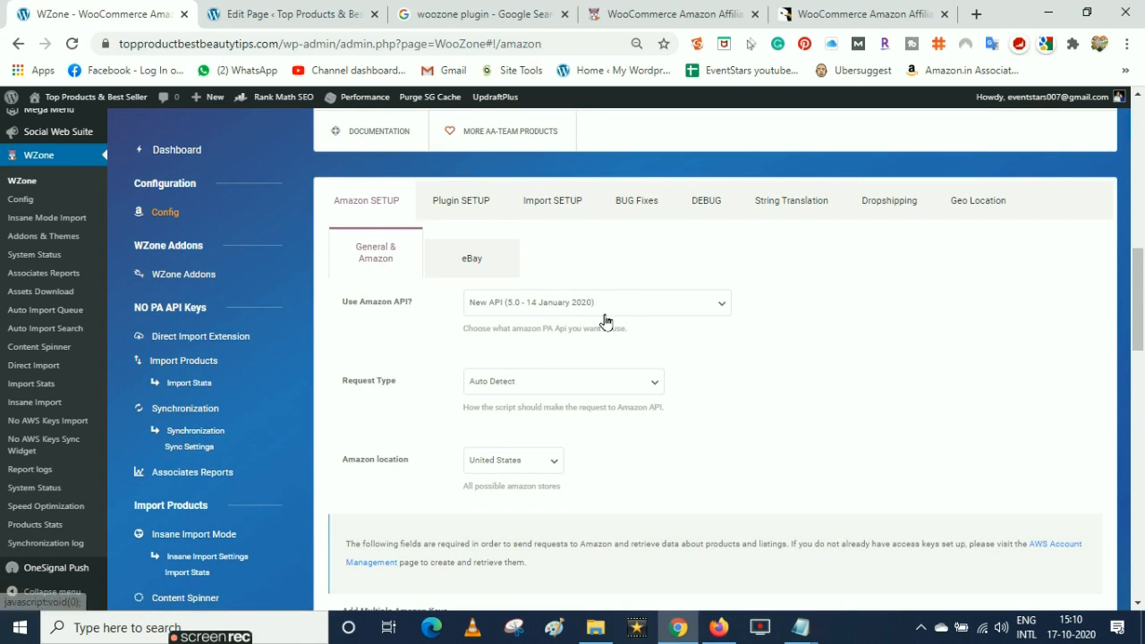
# Leave the Request Type on Auto Detect and set the Amazon location to India
pyautogui.moveTo(1143, 303); pyautogui.dragTo(1143, 320)
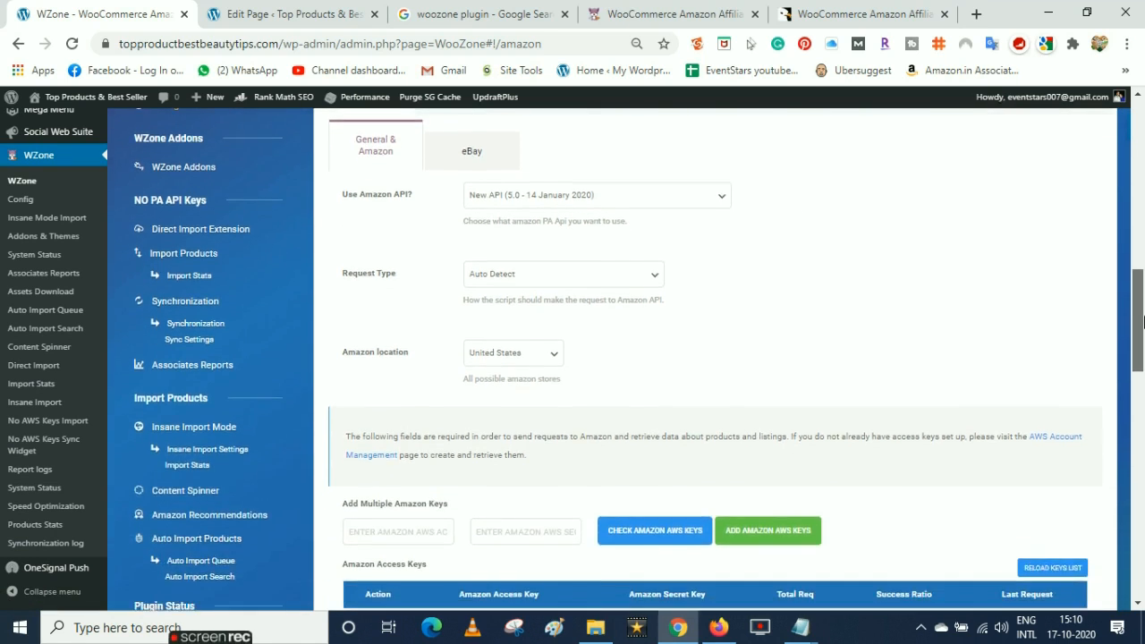
pyautogui.click(630, 277)
pyautogui.click(629, 284)
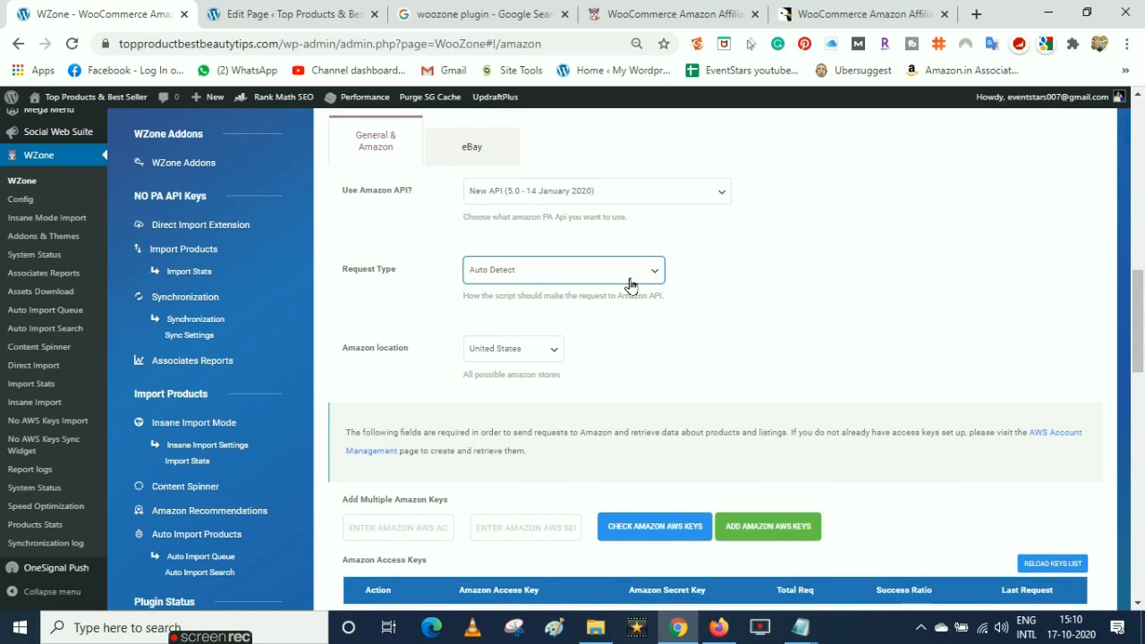
pyautogui.click(548, 352)
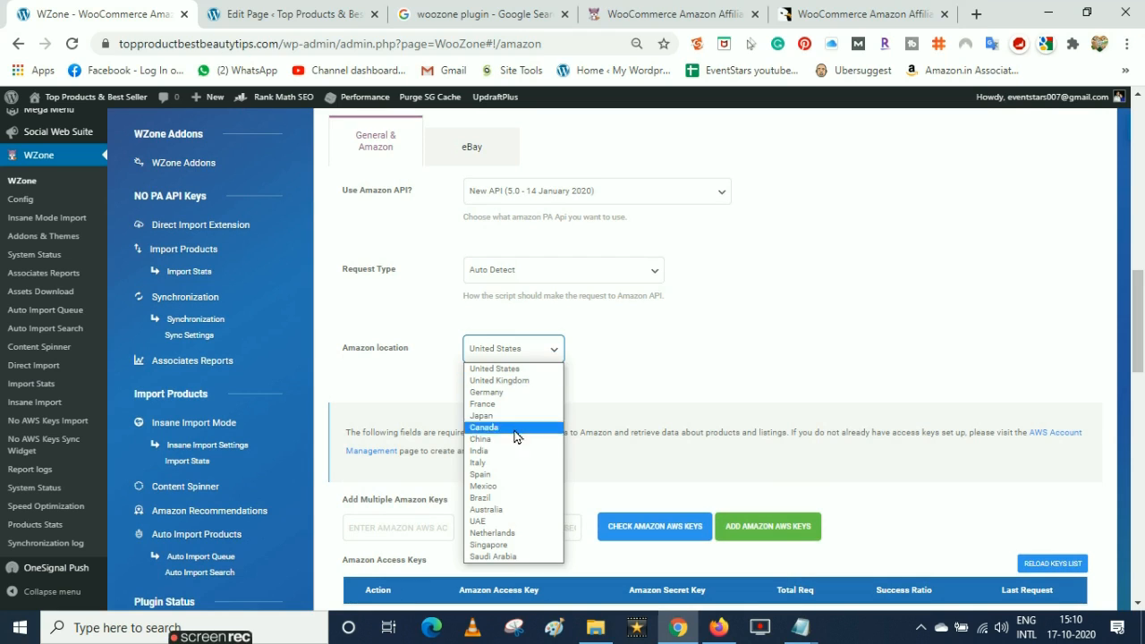
pyautogui.click(483, 451)
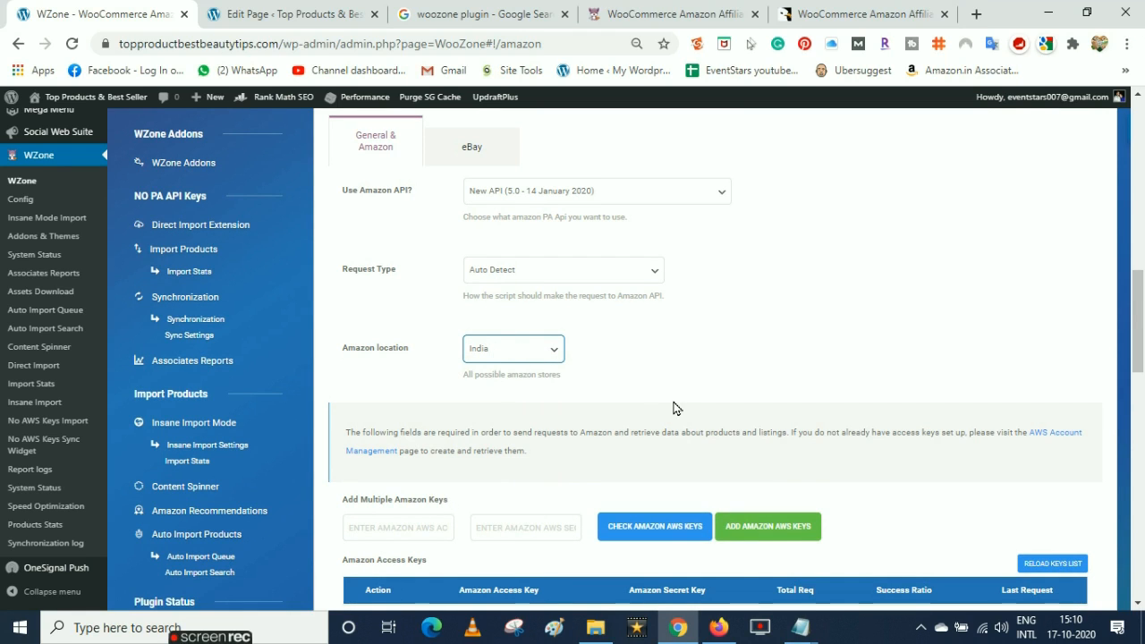
# Locate the Amazon access key and country affiliate ID fields, and open the Amazon.in Associates site in a new tab
pyautogui.scroll(-3, 1143, 347)
pyautogui.moveTo(1143, 347); pyautogui.dragTo(1143, 358)
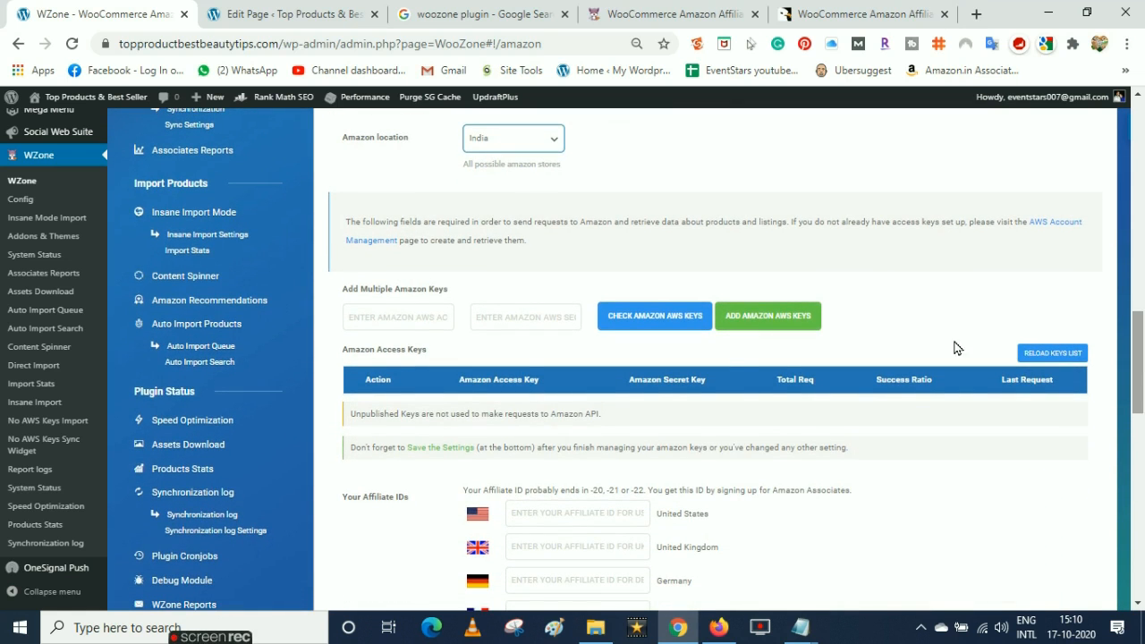
pyautogui.scroll(-5, 1143, 348)
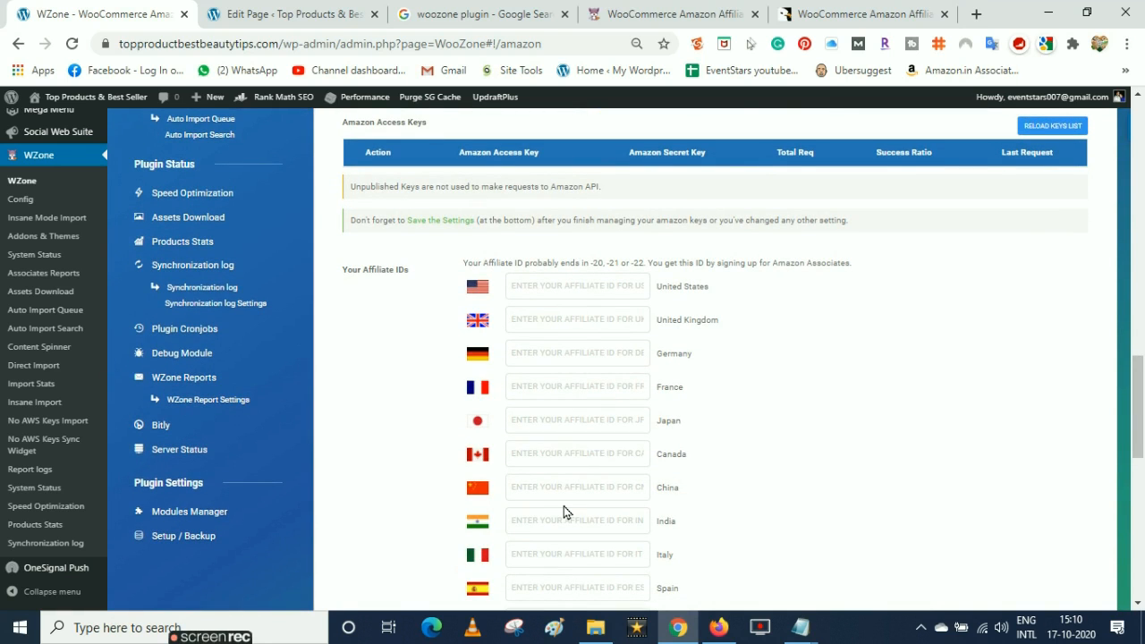
pyautogui.scroll(-1, 1139, 407)
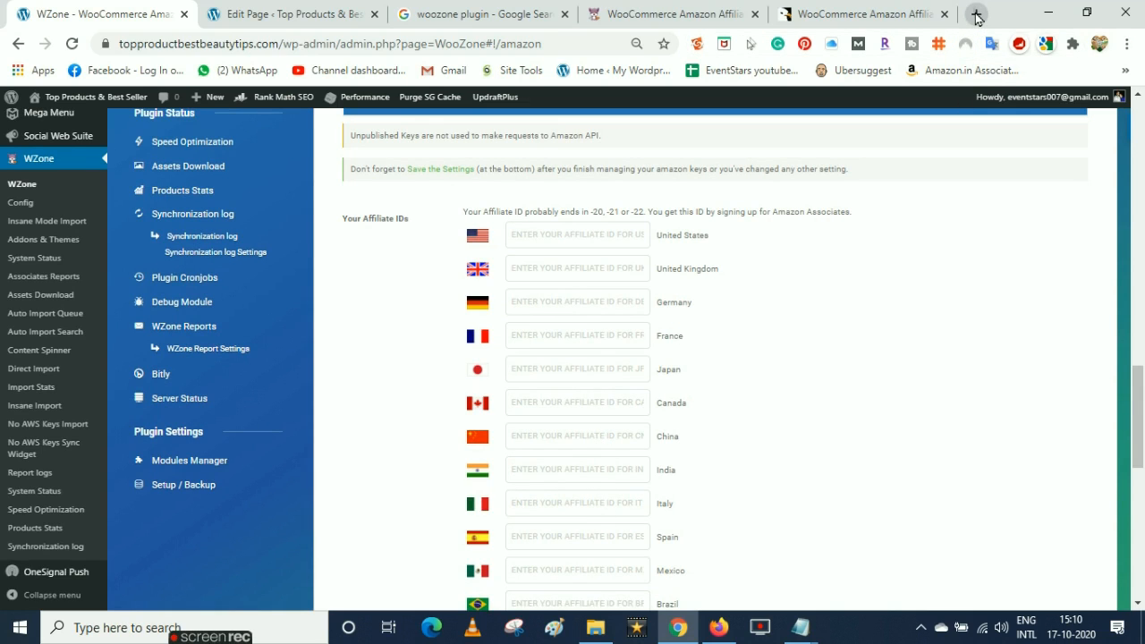
pyautogui.click(978, 14)
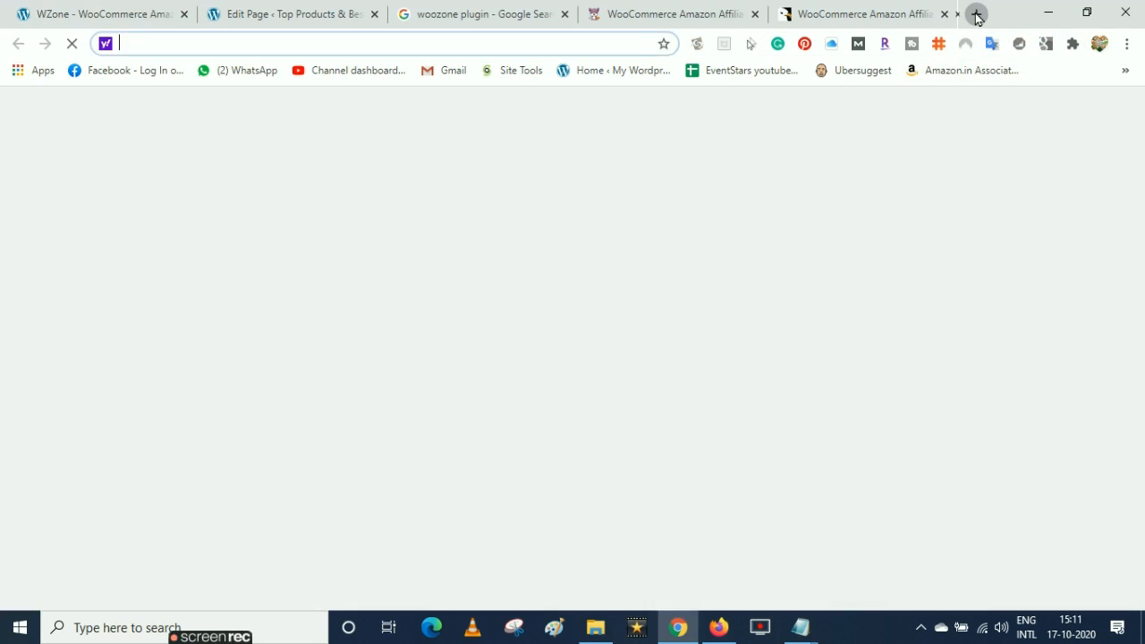
pyautogui.click(947, 71)
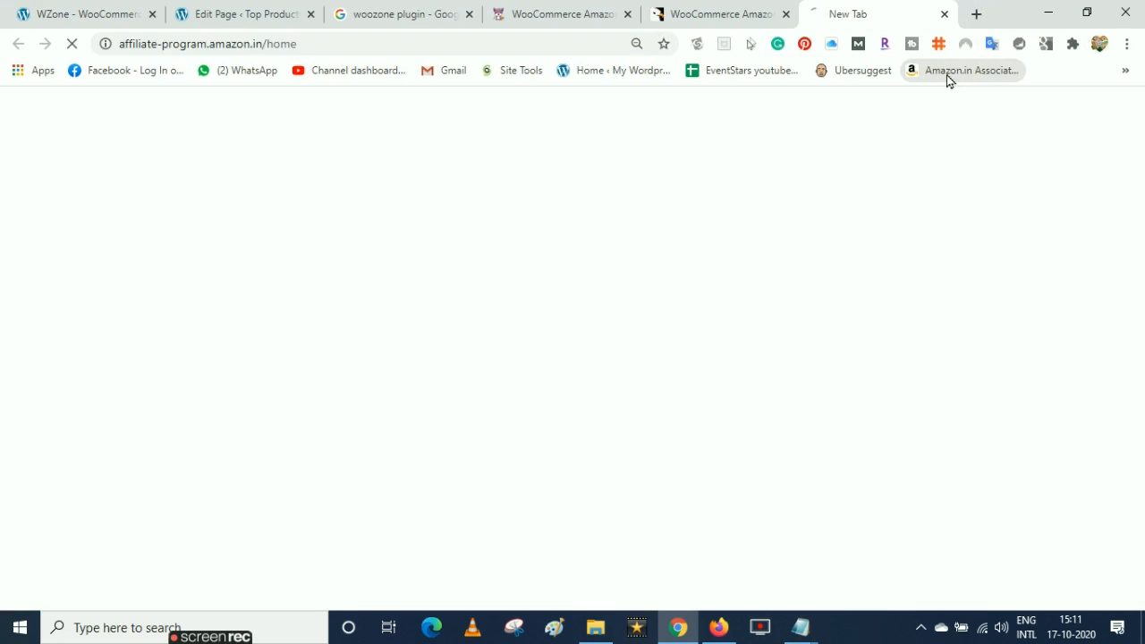
# Open the EventStars spreadsheet in a new tab and sign in to Amazon.in Associates with the account password
pyautogui.click(974, 15)
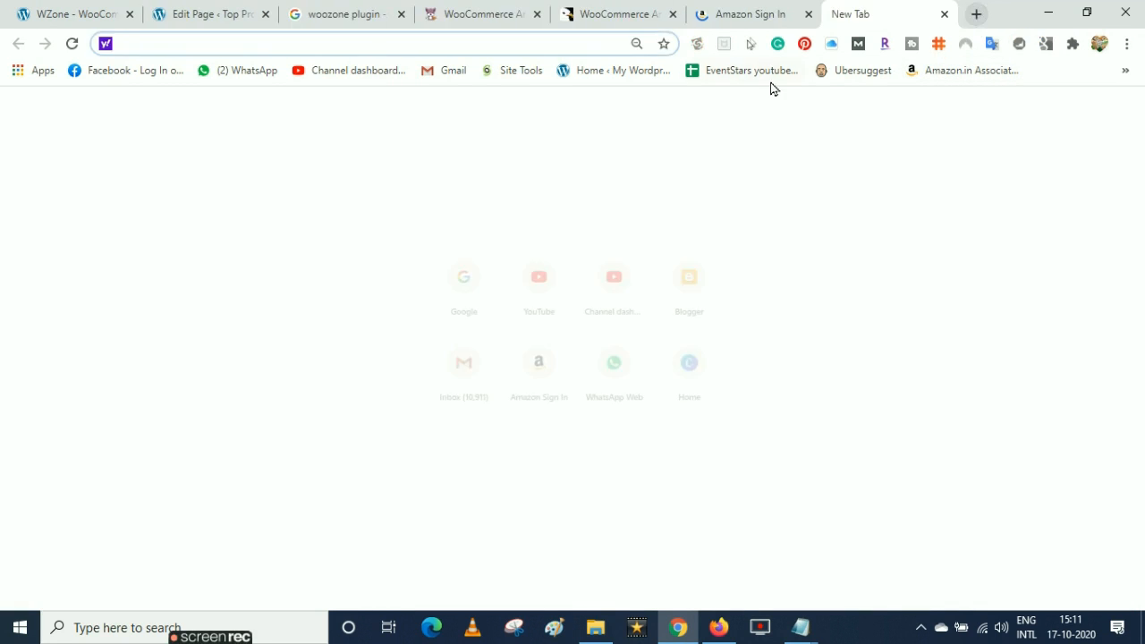
pyautogui.click(751, 15)
pyautogui.click(527, 315)
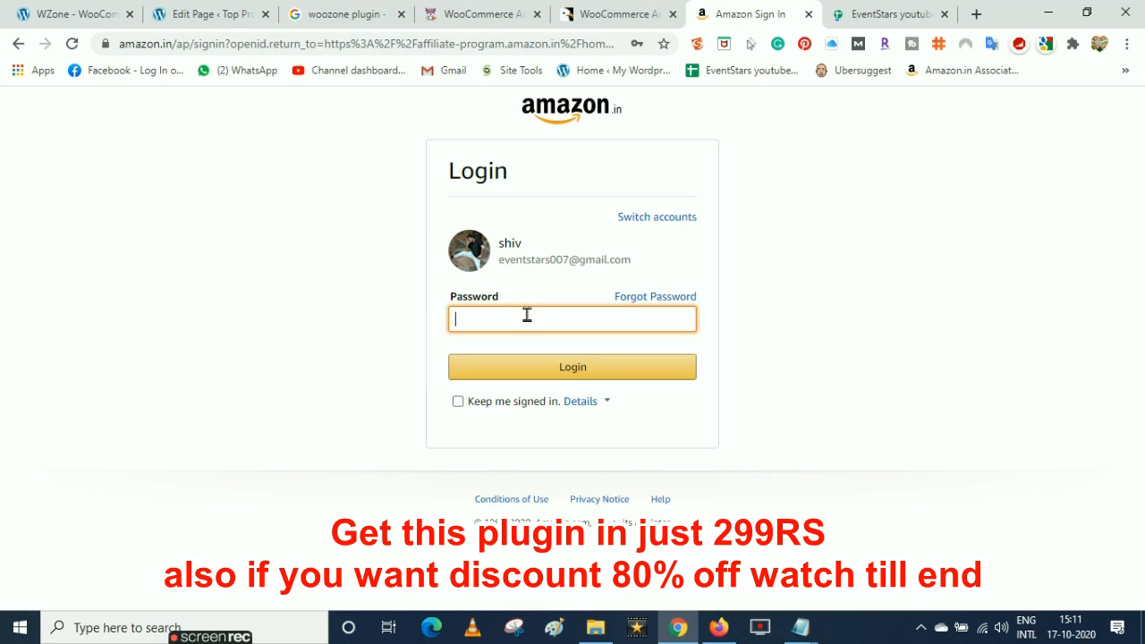
pyautogui.write('•••••••')
pyautogui.press('Return')
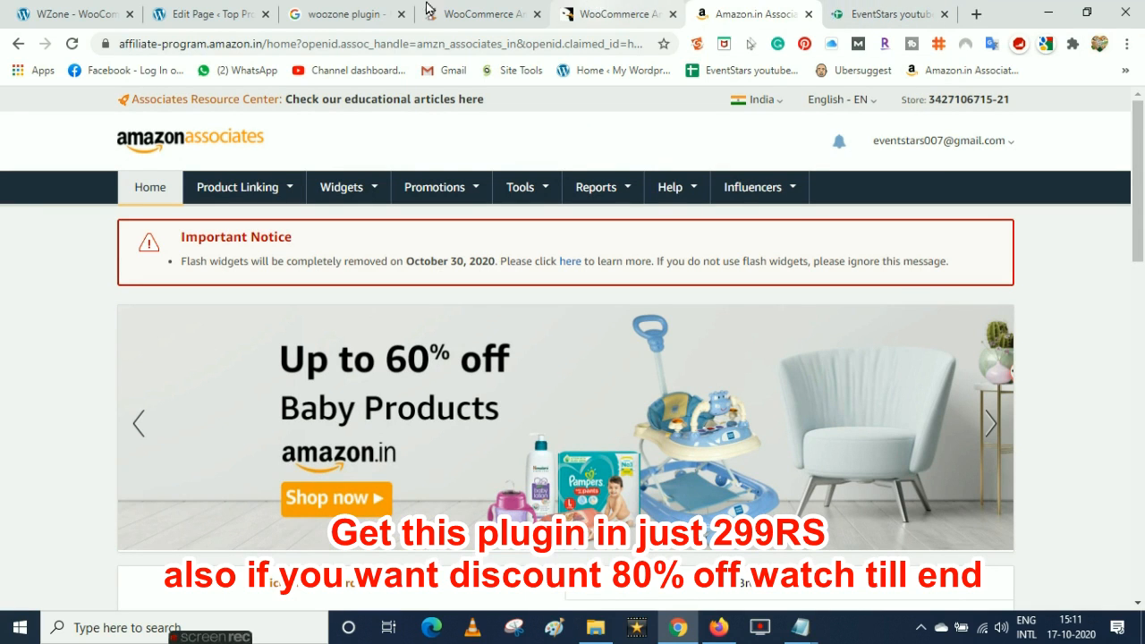
# Copy the store ID from the Amazon Associates page into WZone's affiliate ID field for India
pyautogui.click(82, 8)
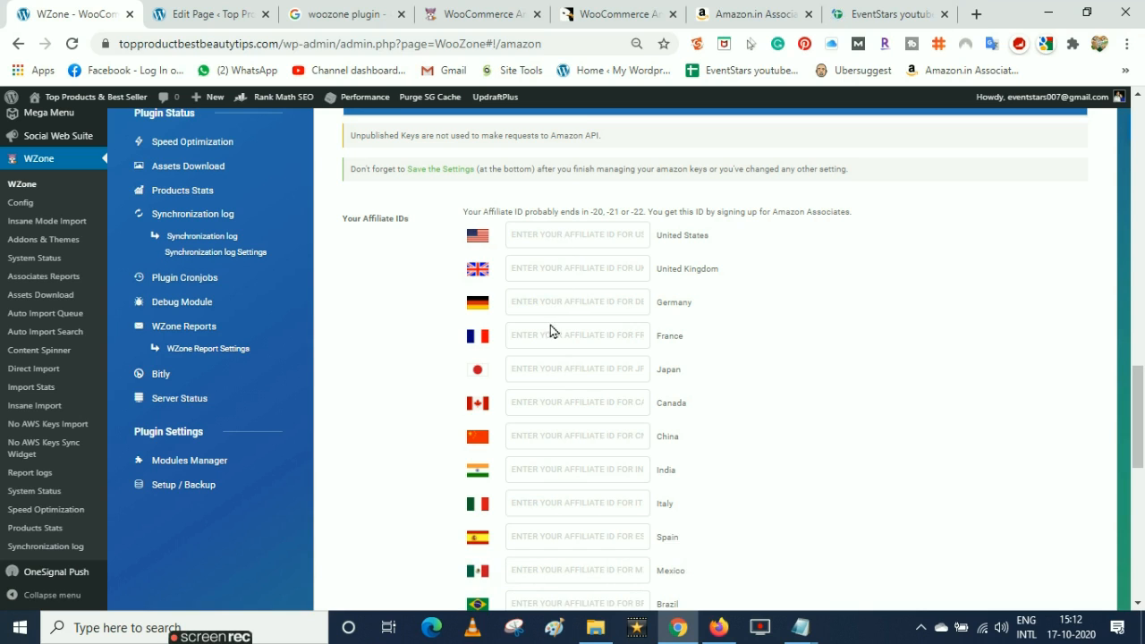
pyautogui.click(543, 469)
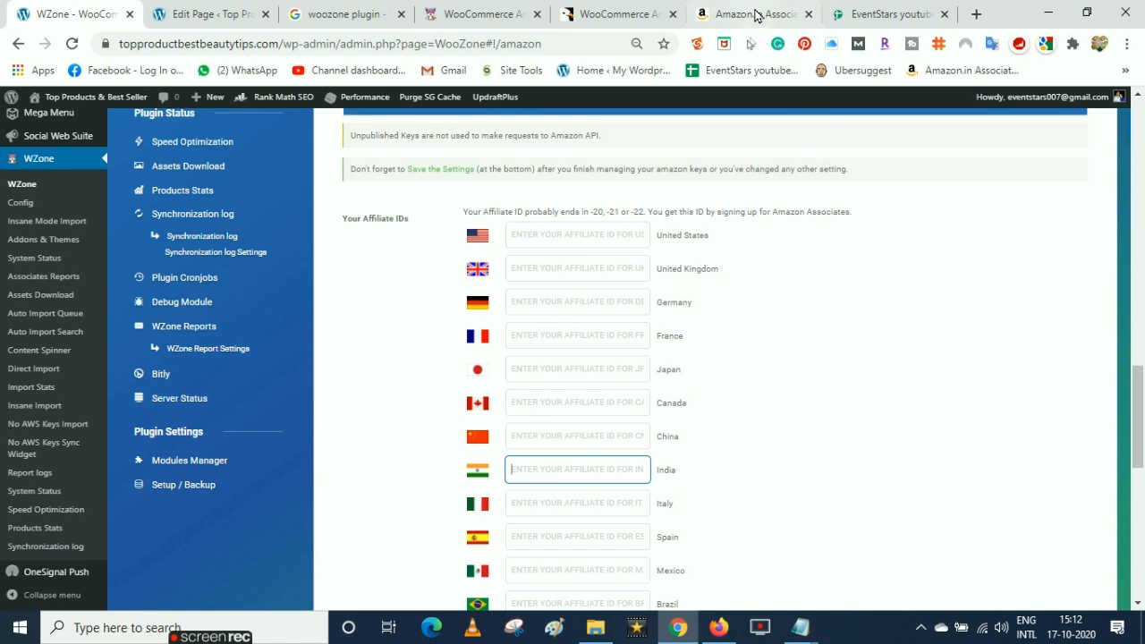
pyautogui.click(754, 15)
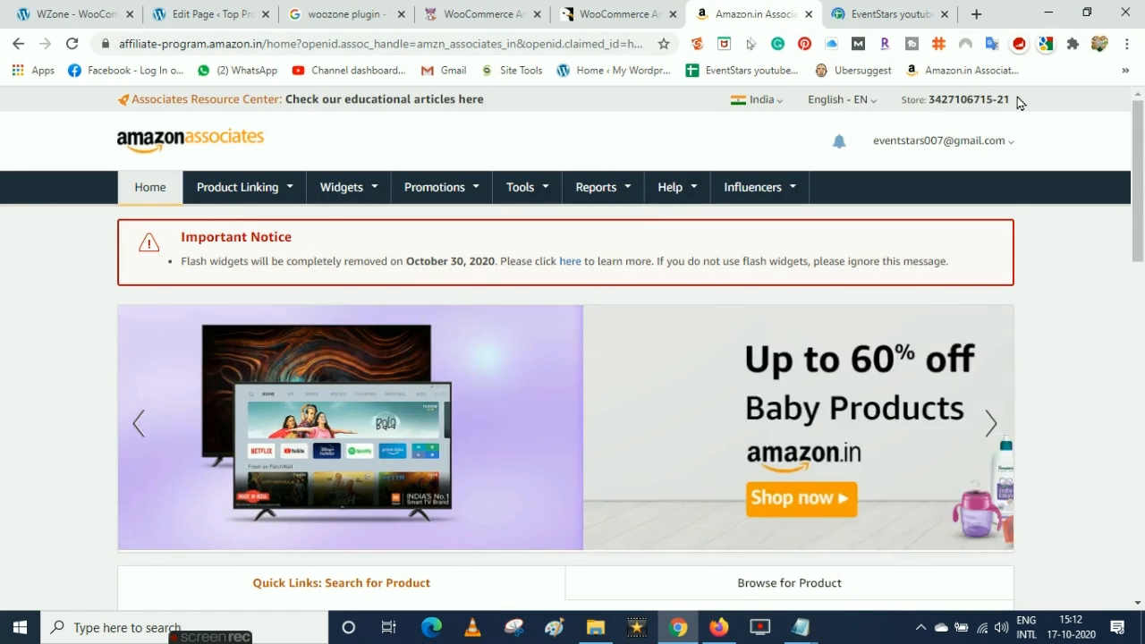
pyautogui.moveTo(1017, 104)
pyautogui.mouseDown()
pyautogui.moveTo(930, 101)
pyautogui.moveTo(1047, 105)
pyautogui.moveTo(930, 100)
pyautogui.moveTo(1026, 104)
pyautogui.mouseUp()
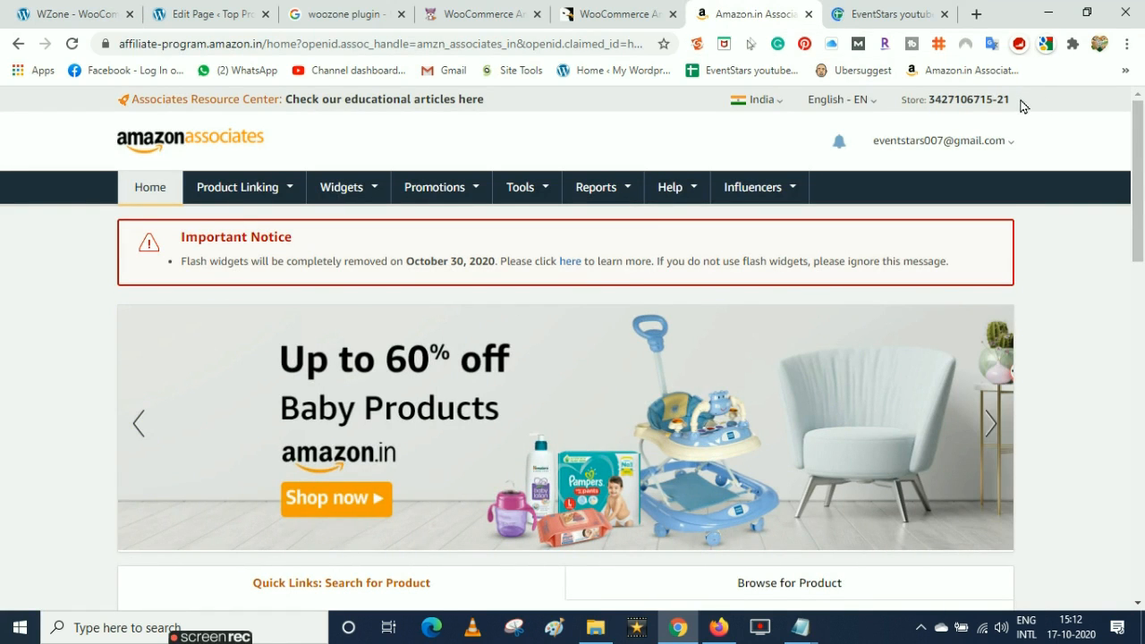
pyautogui.moveTo(928, 100); pyautogui.dragTo(1015, 101)
pyautogui.hotkey('ctrl', 'c')
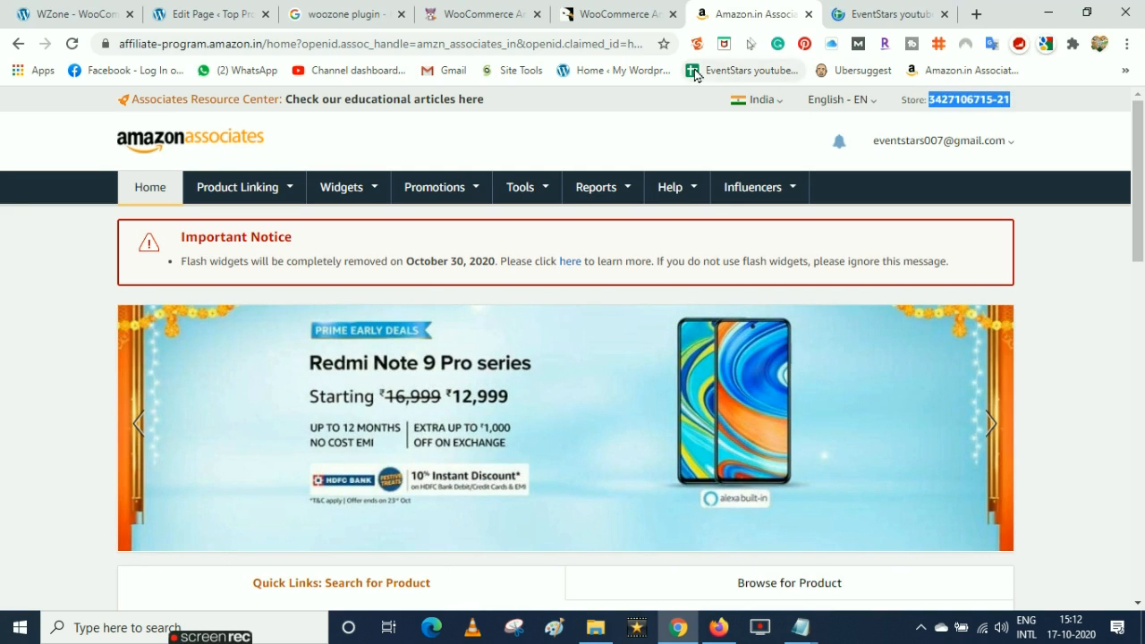
pyautogui.click(82, 11)
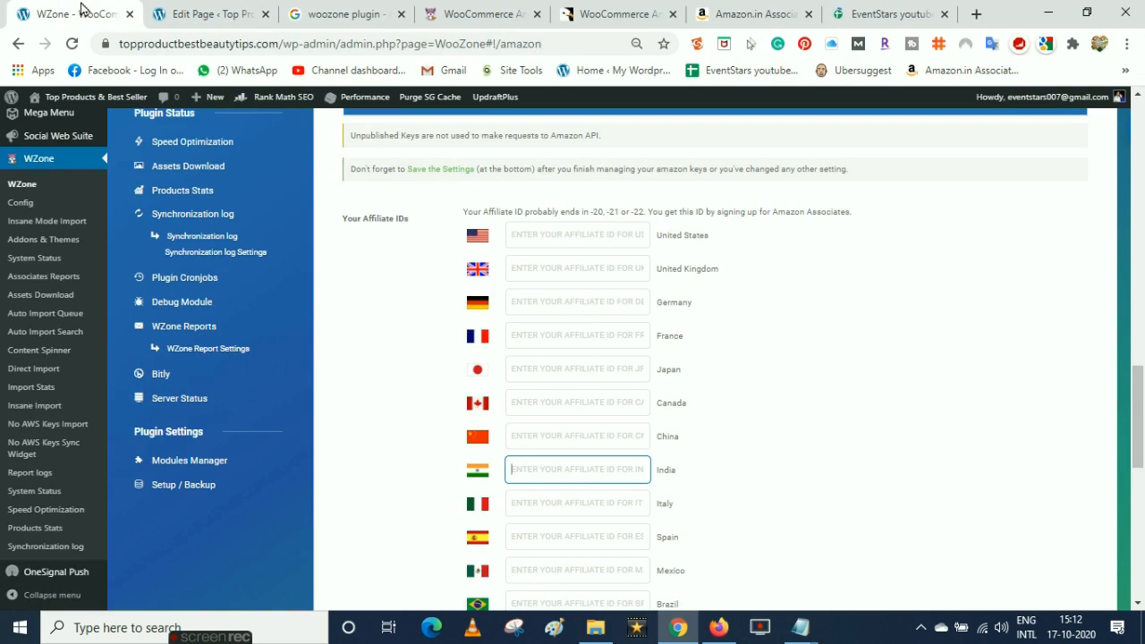
pyautogui.hotkey('ctrl', 'v')
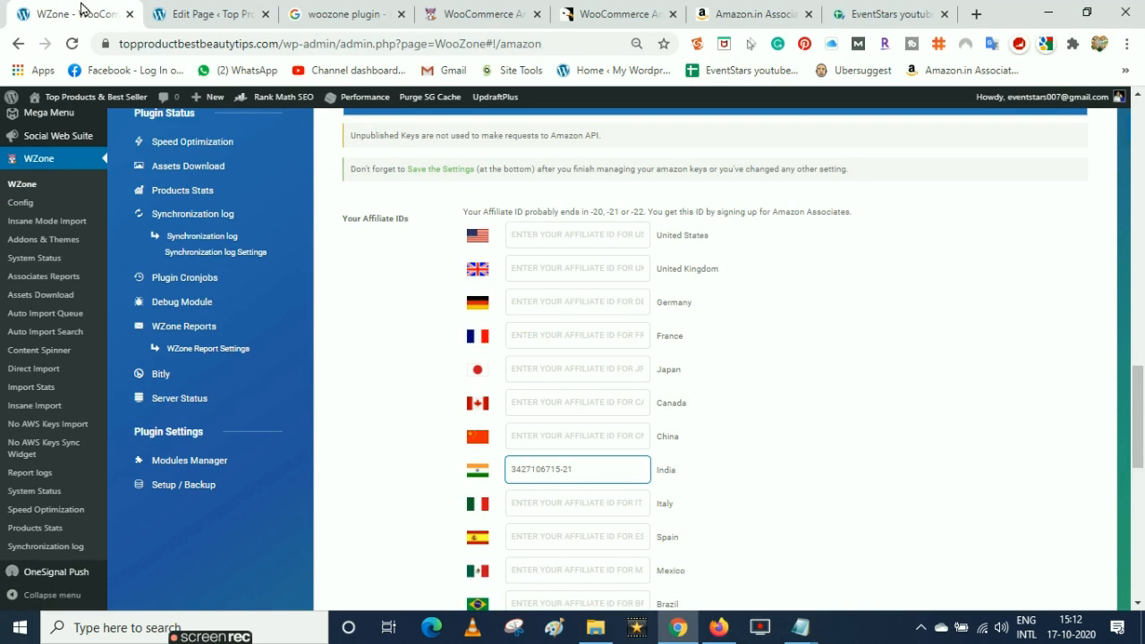
# Copy the Japan affiliate ID from the EventStars spreadsheet into WZone's affiliate ID field for Japan
pyautogui.click(859, 11)
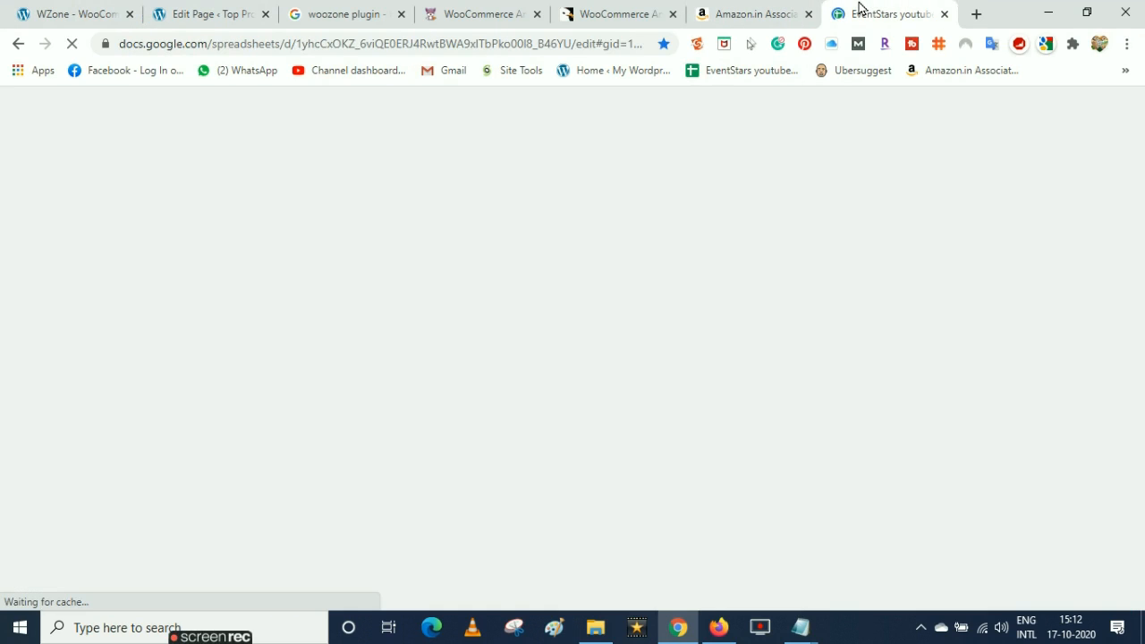
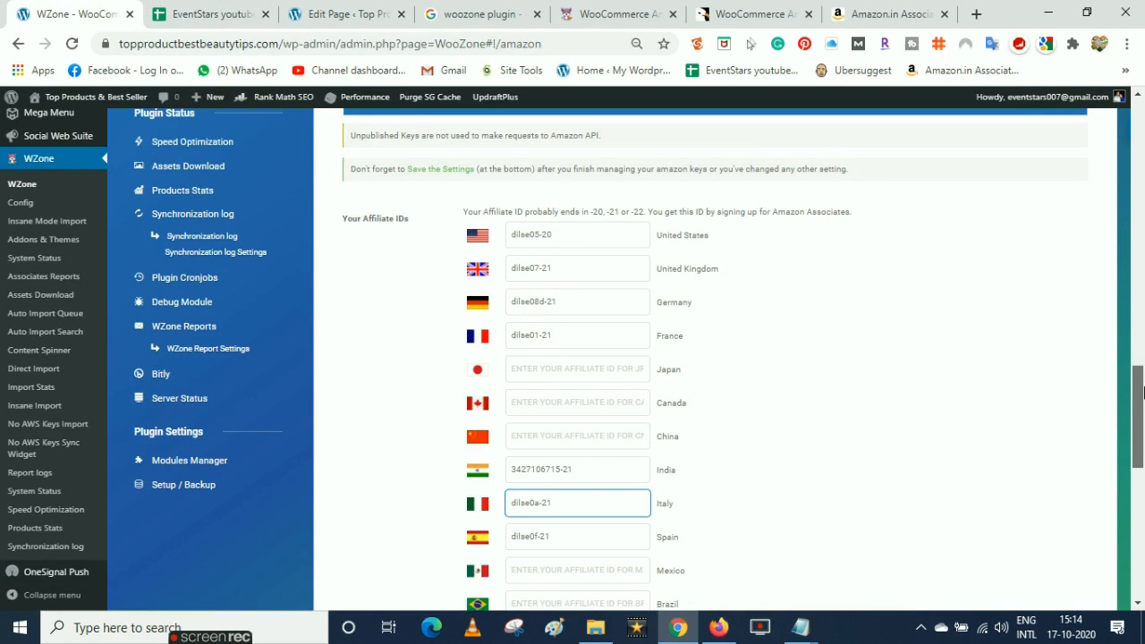
pyautogui.moveTo(1144, 394); pyautogui.dragTo(1144, 418)
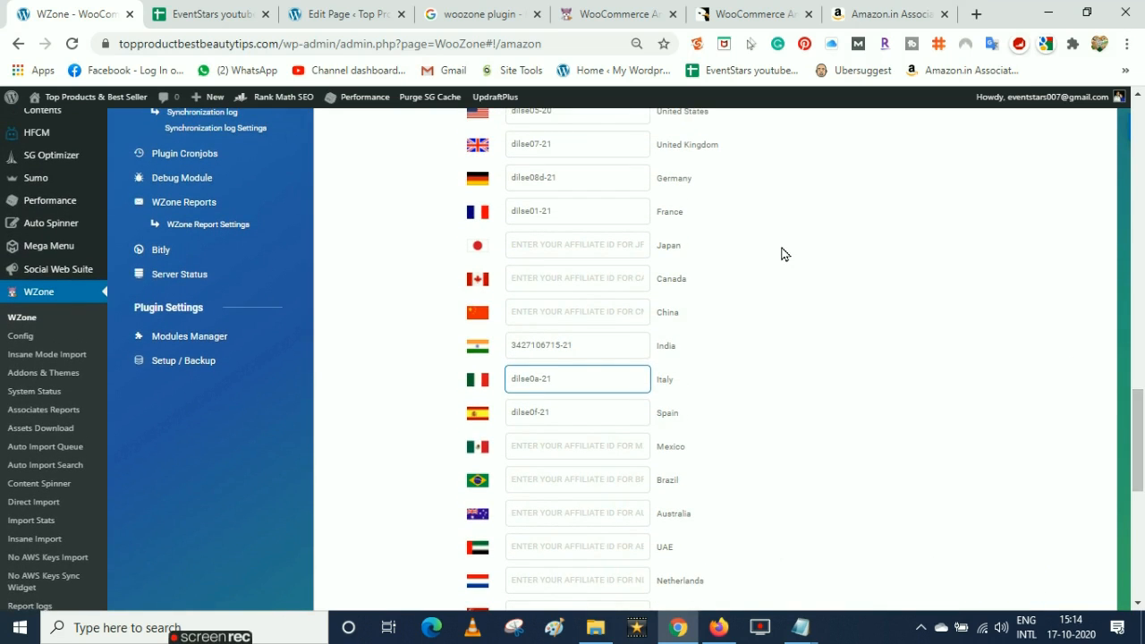
pyautogui.moveTo(1144, 421); pyautogui.dragTo(1143, 409)
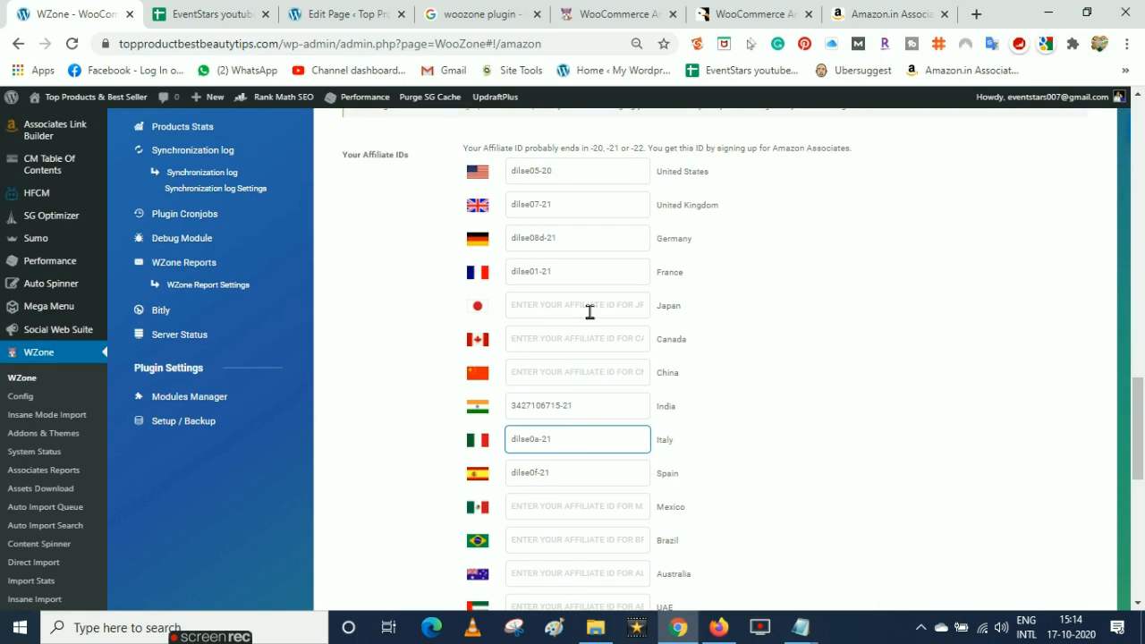
pyautogui.click(177, 9)
pyautogui.press('Down')
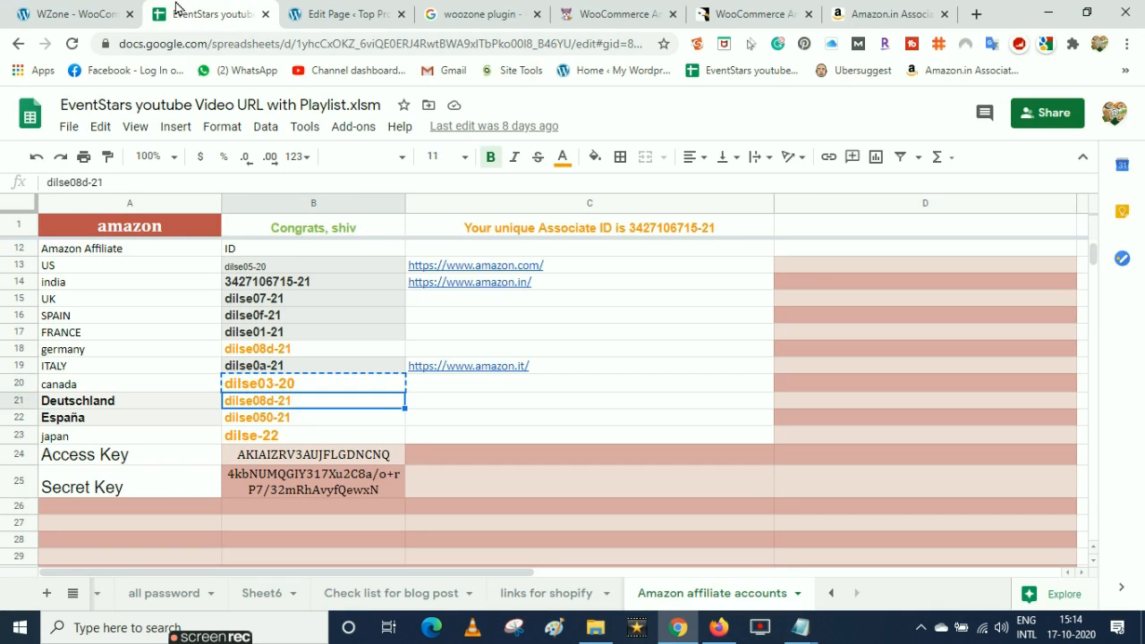
pyautogui.press('Down')
pyautogui.press('Down')
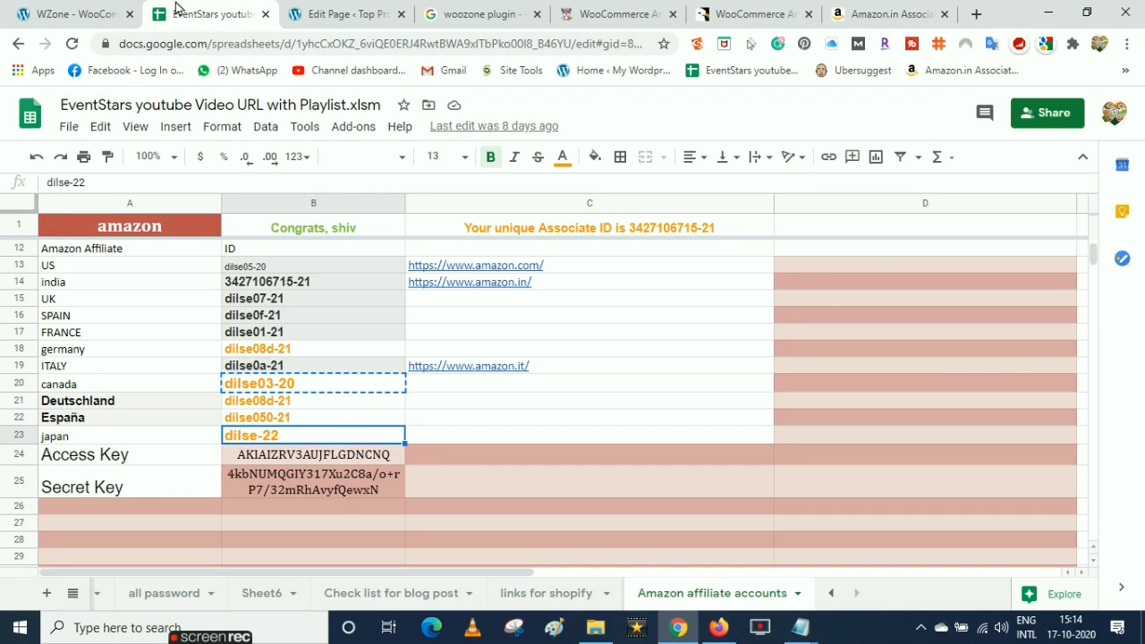
pyautogui.click(72, 13)
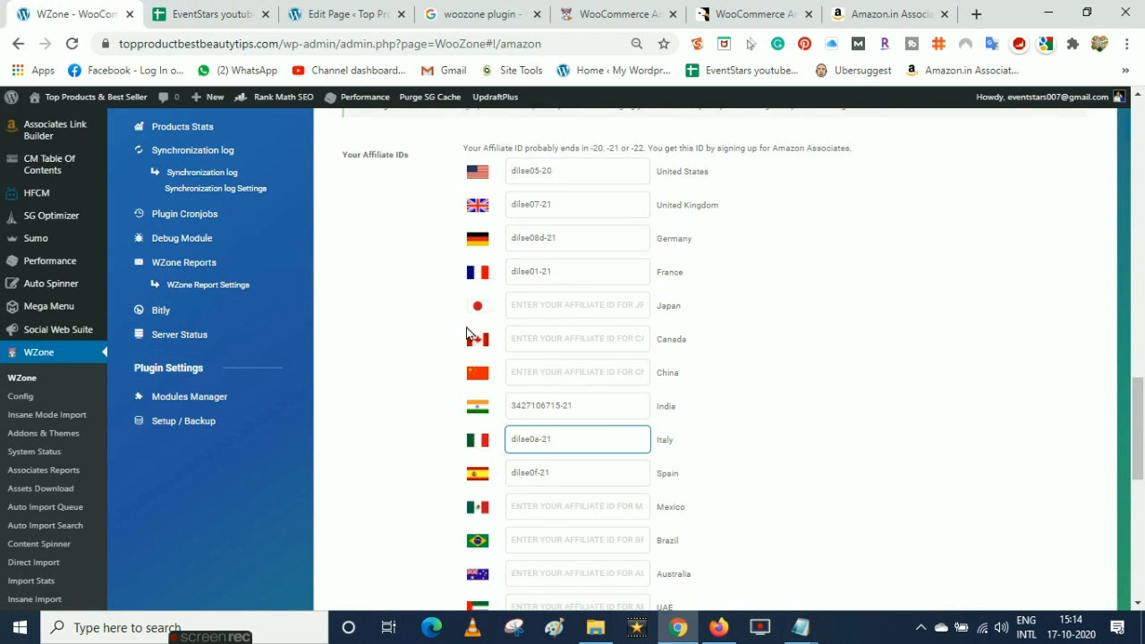
pyautogui.click(604, 308)
pyautogui.hotkey('ctrl', 'v')
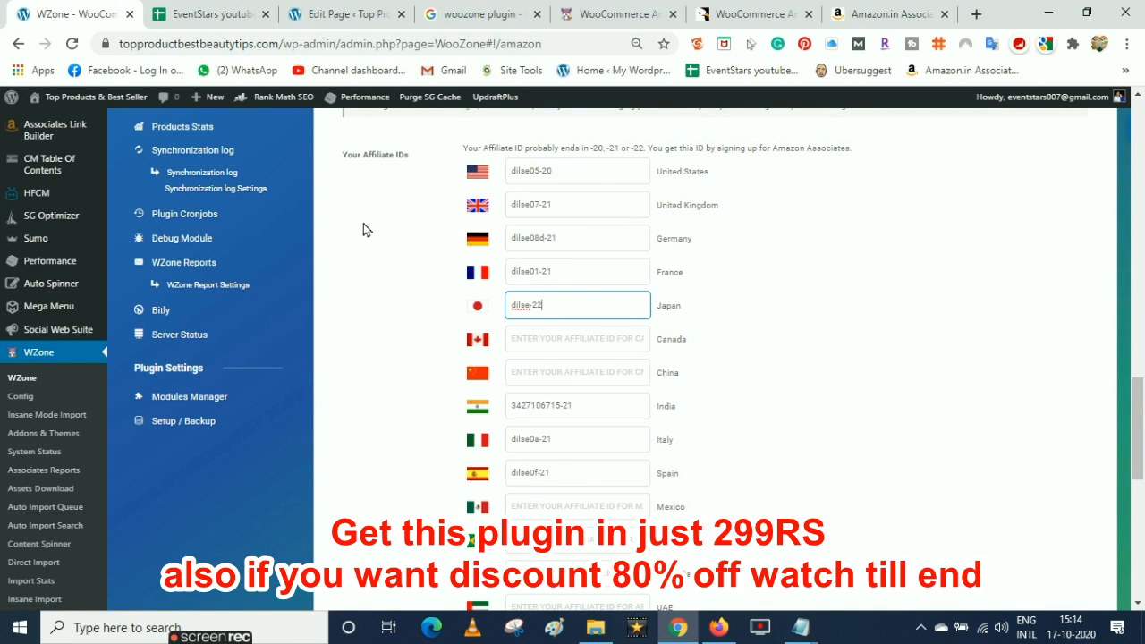
# Copy the Canada affiliate ID from the spreadsheet into WZone's affiliate ID field for Canada
pyautogui.click(204, 9)
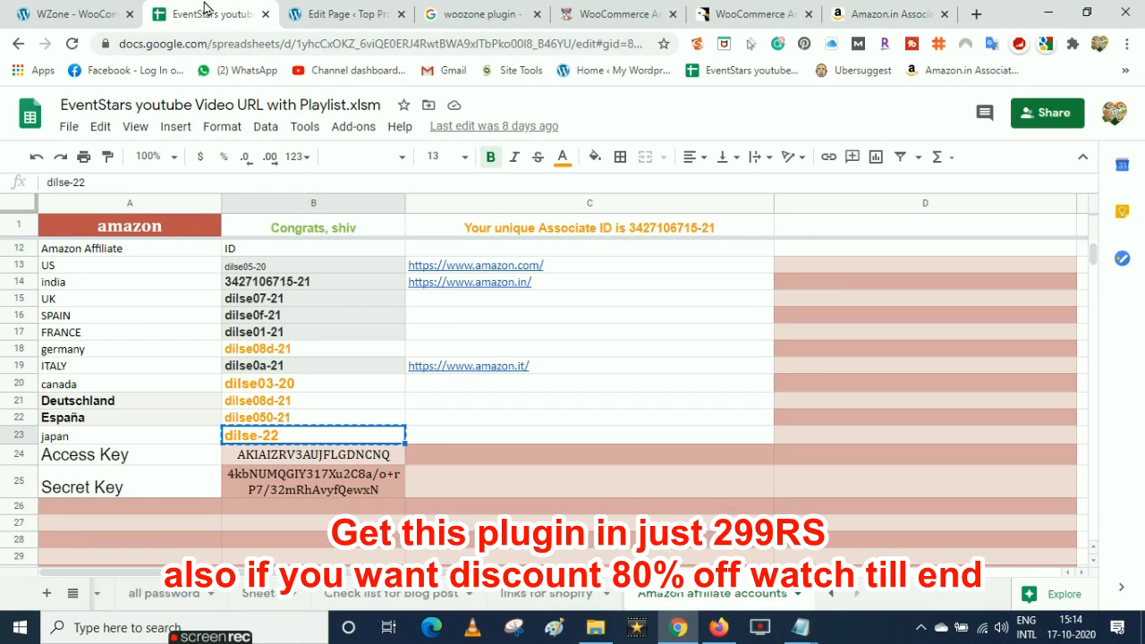
pyautogui.press('Up')
pyautogui.press('Up')
pyautogui.press('Up')
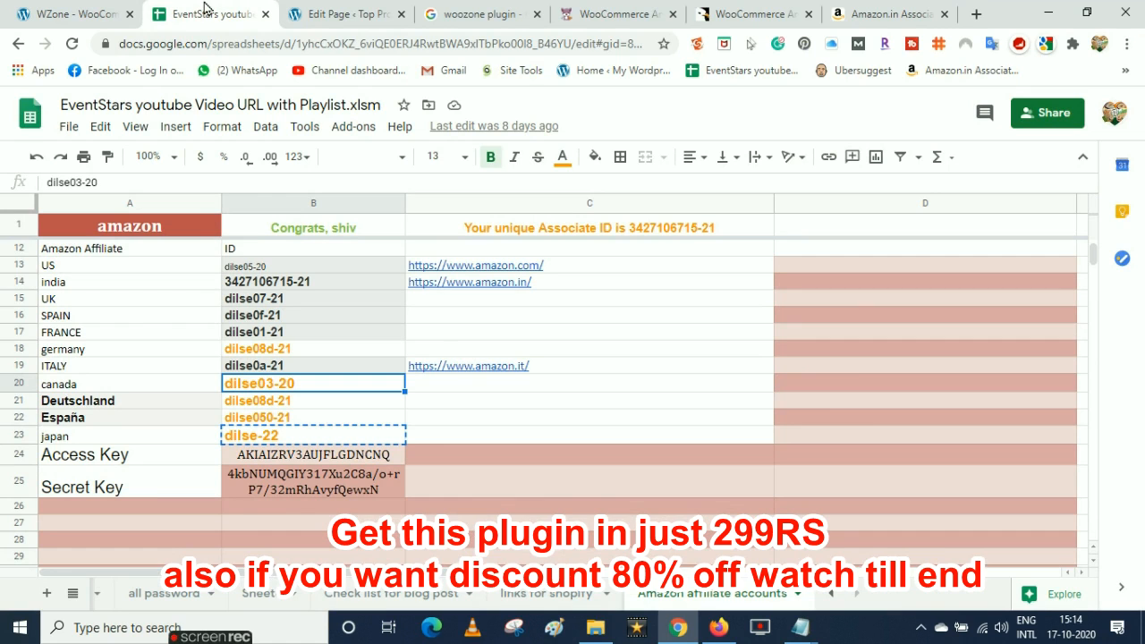
pyautogui.click(90, 11)
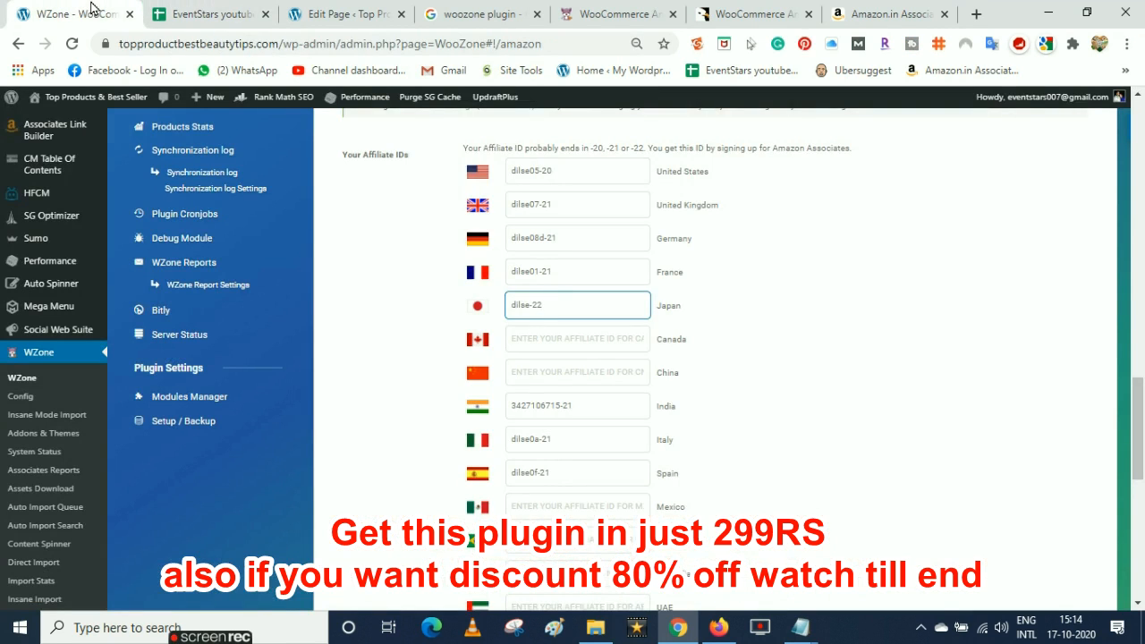
pyautogui.click(564, 337)
pyautogui.hotkey('ctrl', 'v')
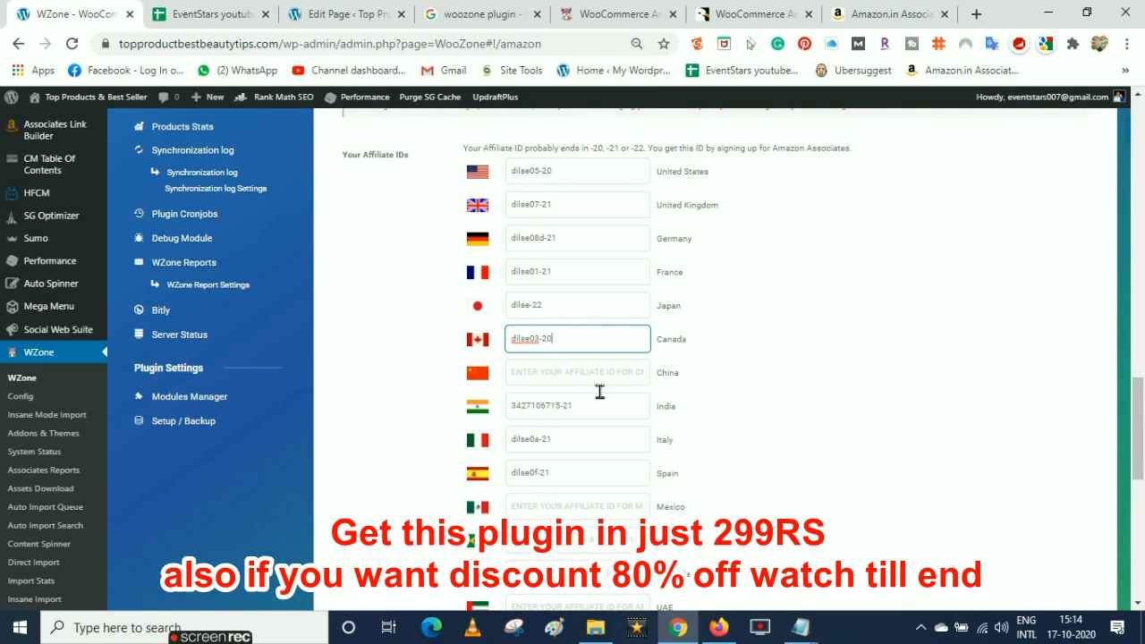
# Set the Main Affiliate ID to India and save the Amazon setup settings
pyautogui.moveTo(1141, 404); pyautogui.dragTo(1143, 349)
pyautogui.scroll(-10, 583, 343)
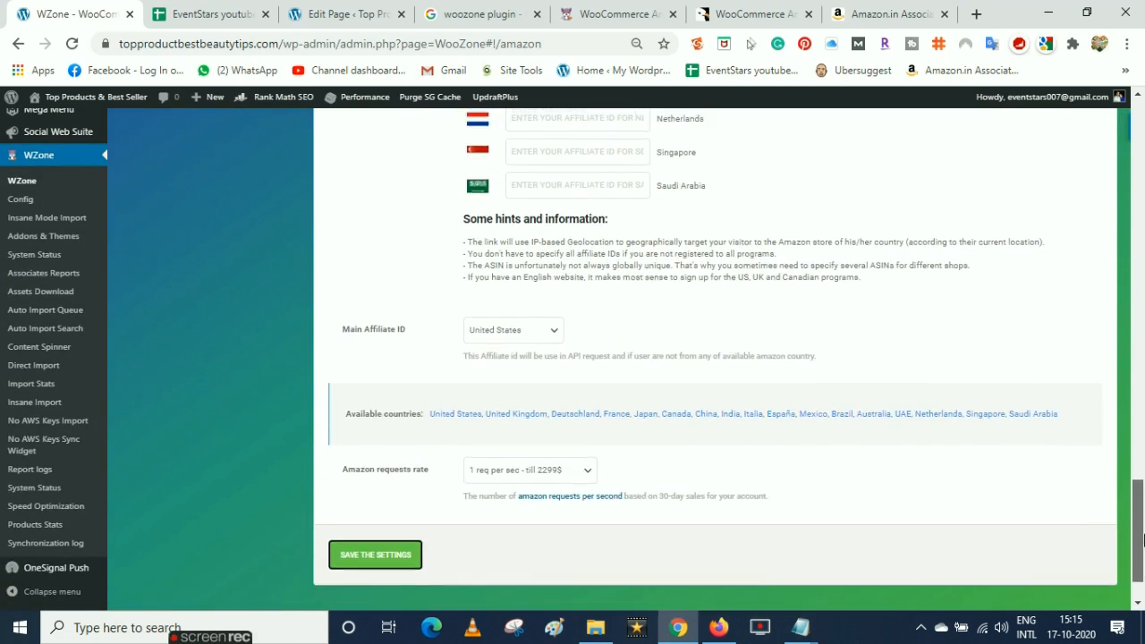
pyautogui.click(506, 320)
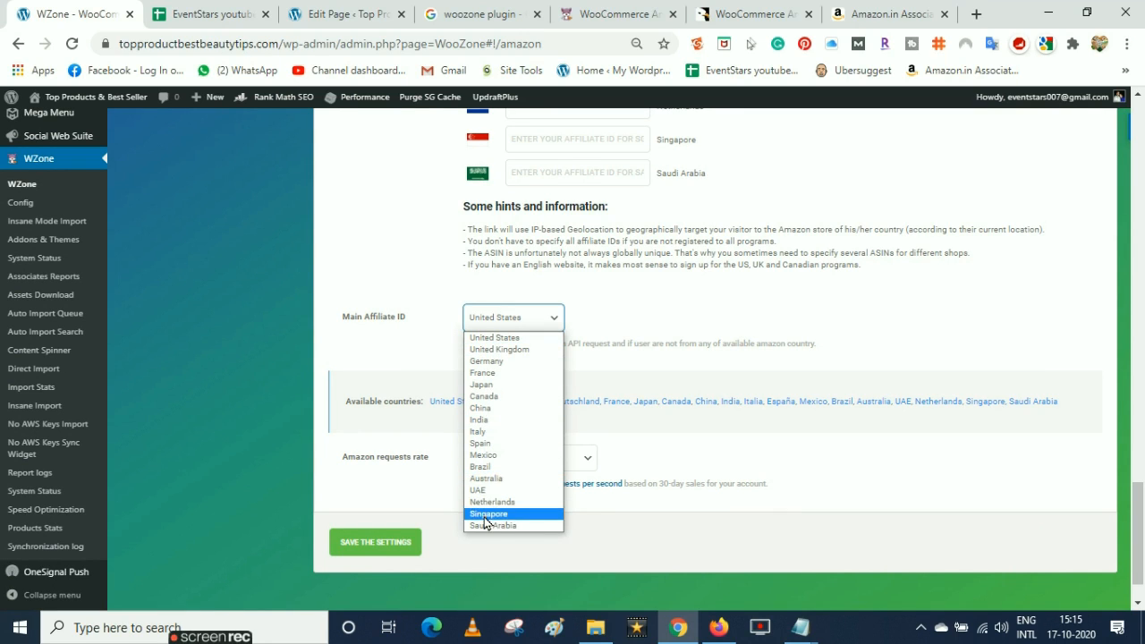
pyautogui.click(480, 421)
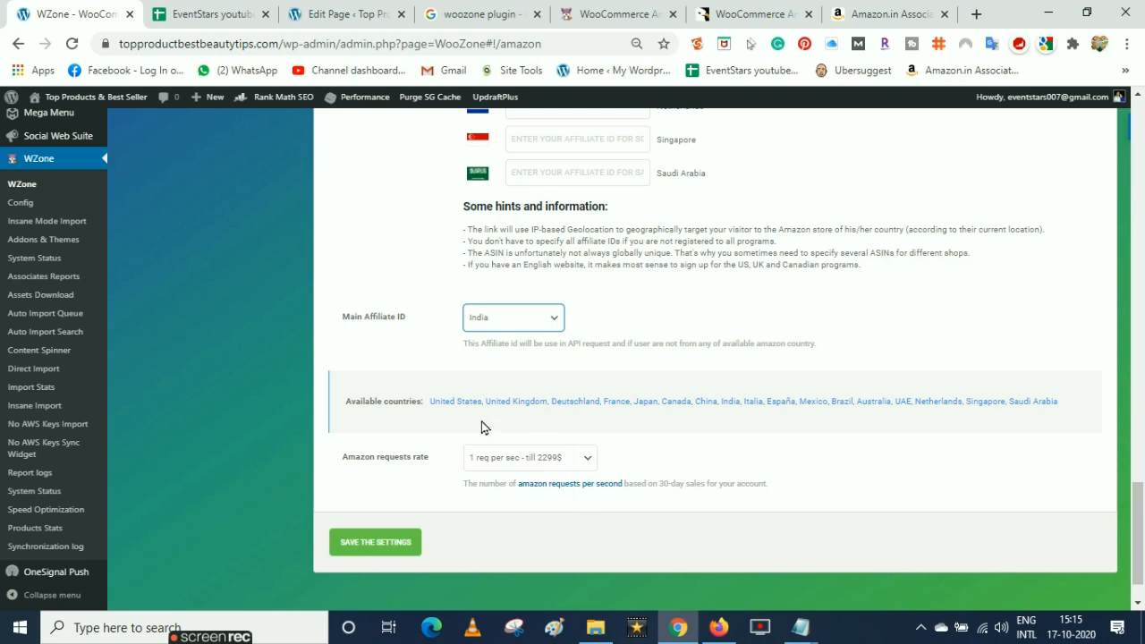
pyautogui.click(381, 545)
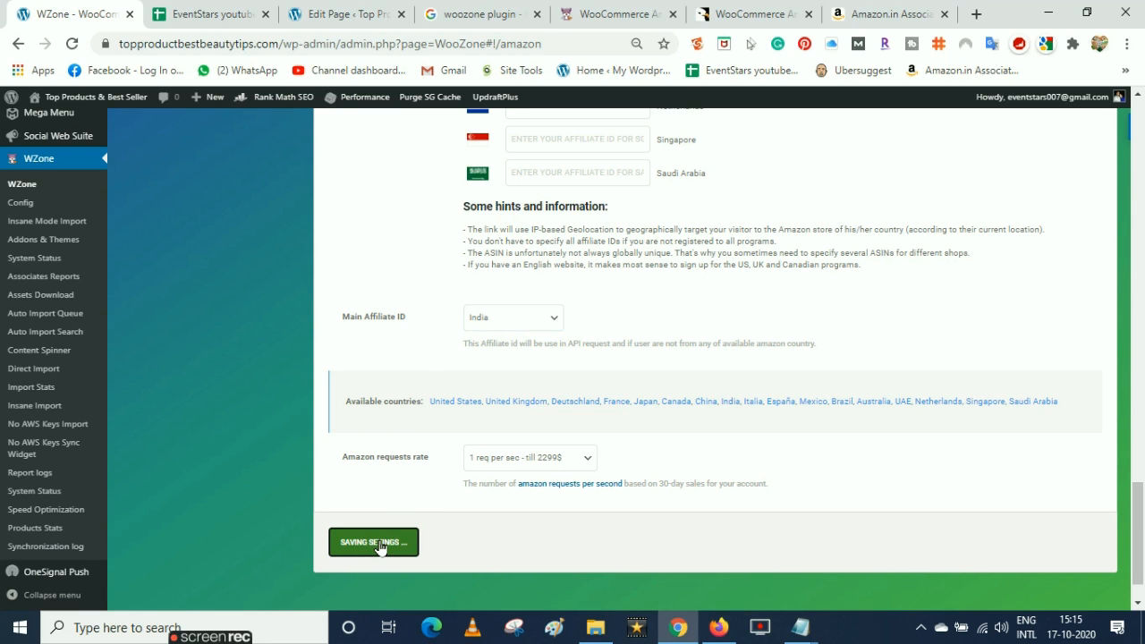
# Open the Plugin SETUP settings and set On-site Cart to NO
pyautogui.moveTo(1140, 488); pyautogui.dragTo(1141, 277)
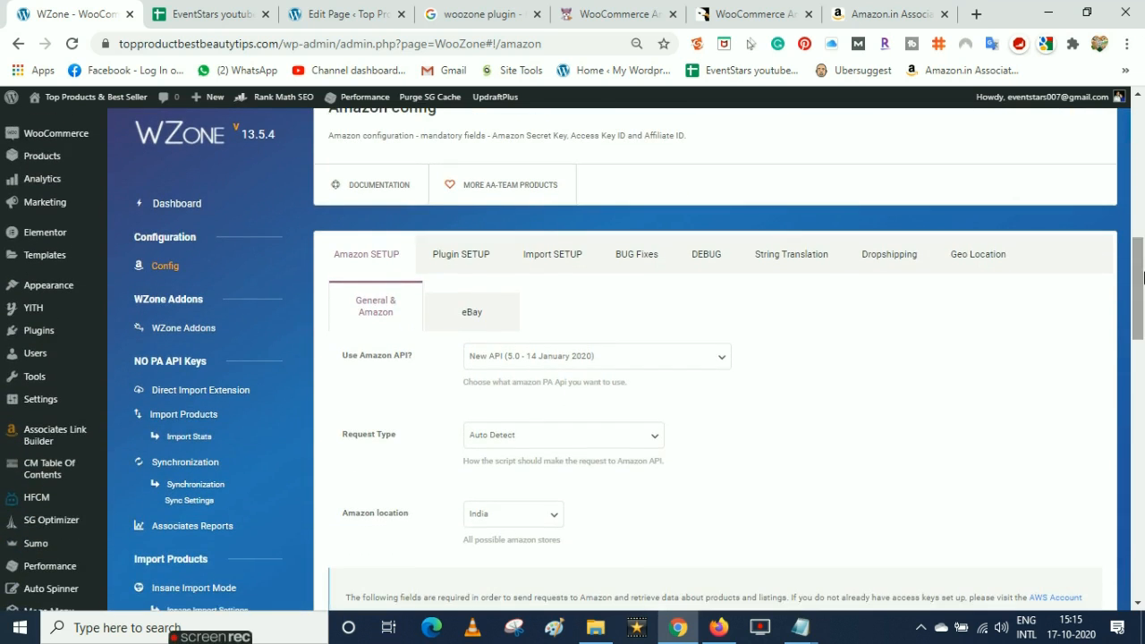
pyautogui.click(461, 253)
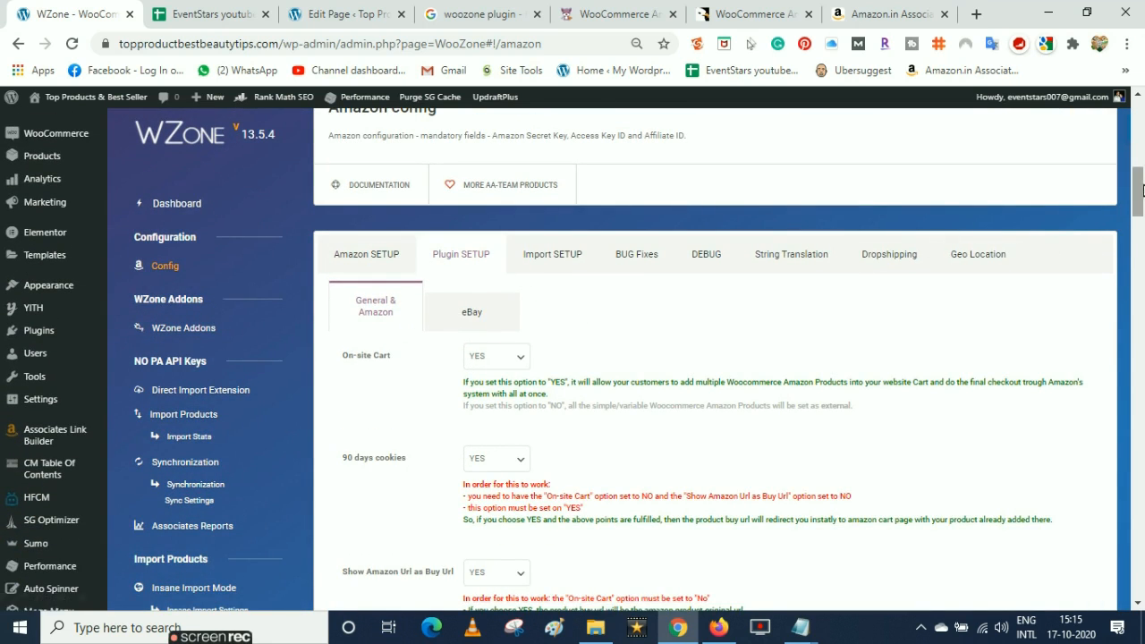
pyautogui.moveTo(1142, 184); pyautogui.dragTo(1142, 192)
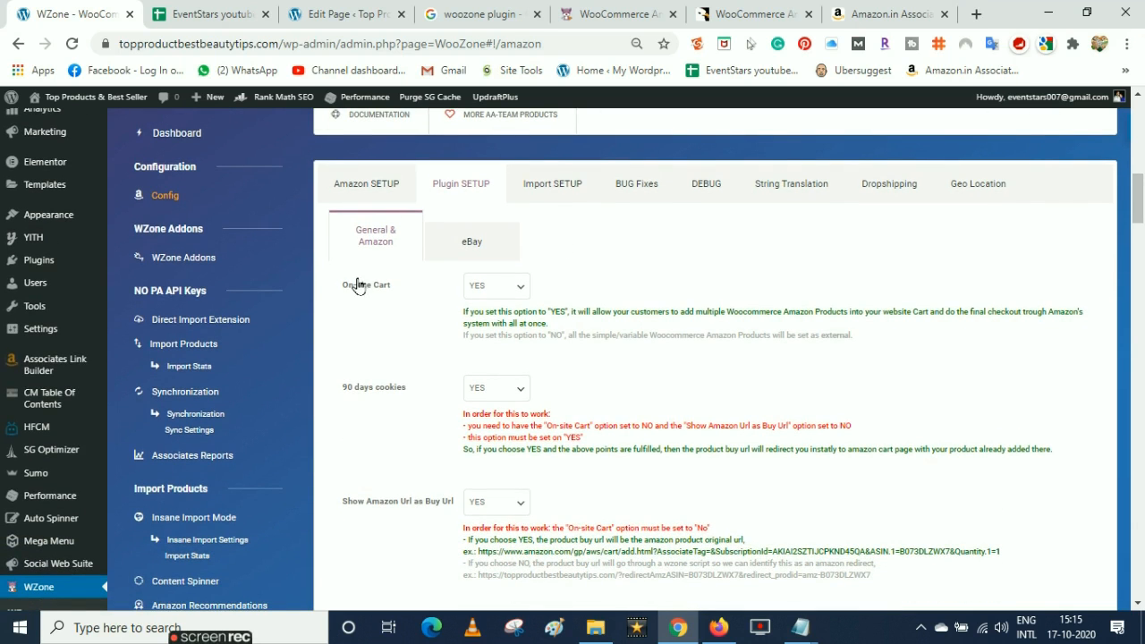
pyautogui.click(497, 291)
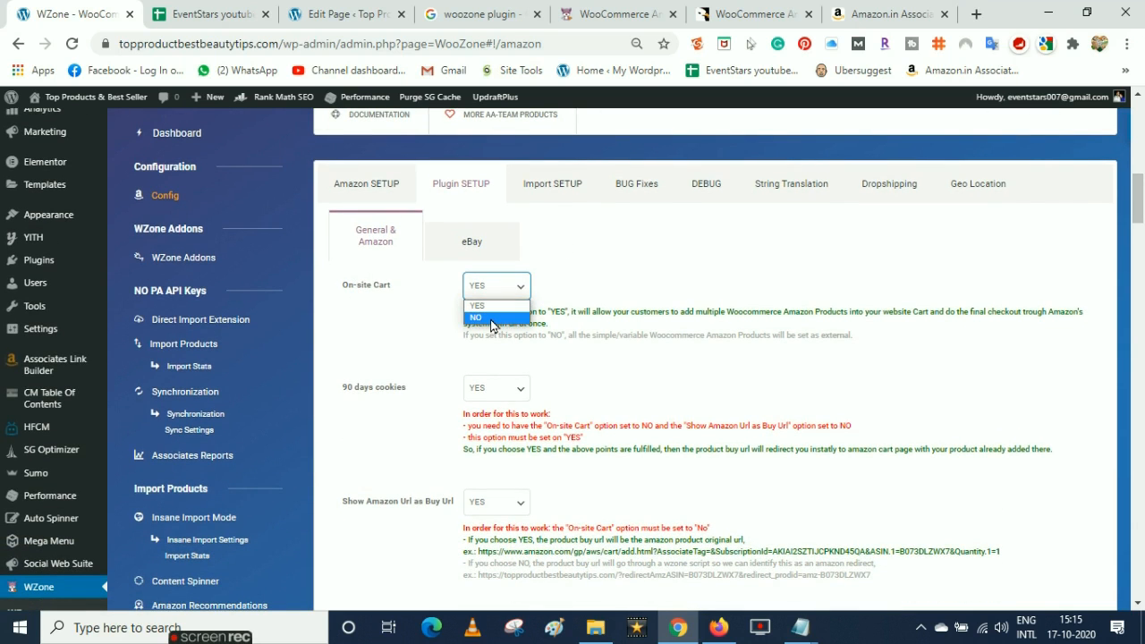
pyautogui.click(493, 318)
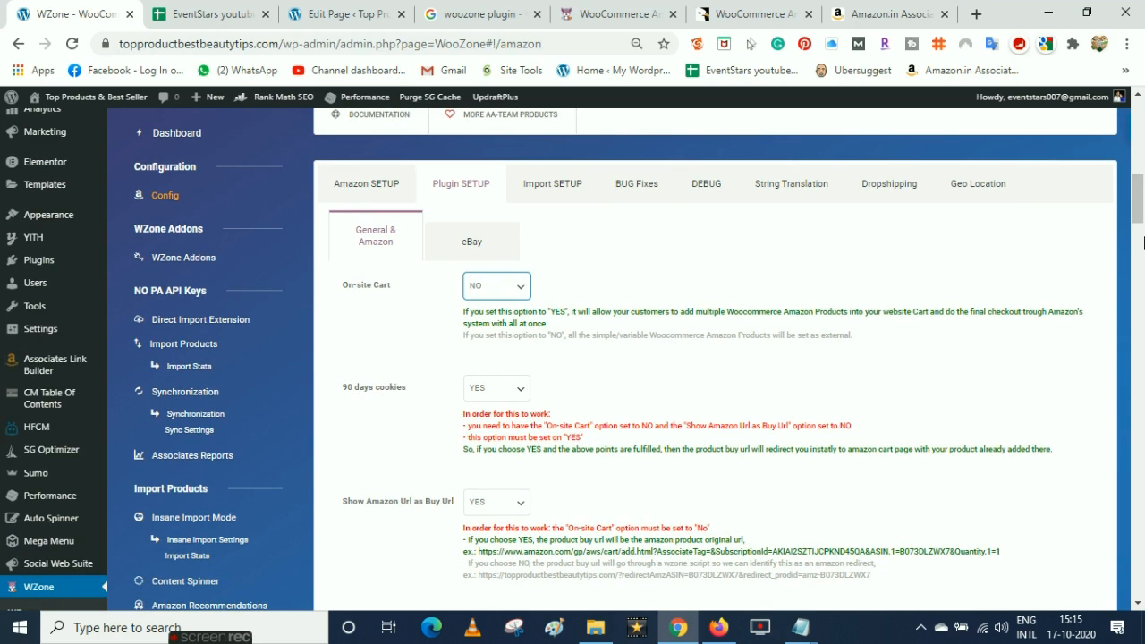
# Set the custom text of the Amazon Product Buy Button to "Buy on Amazon" in the plugin setup settings
pyautogui.scroll(-3, 1142, 242)
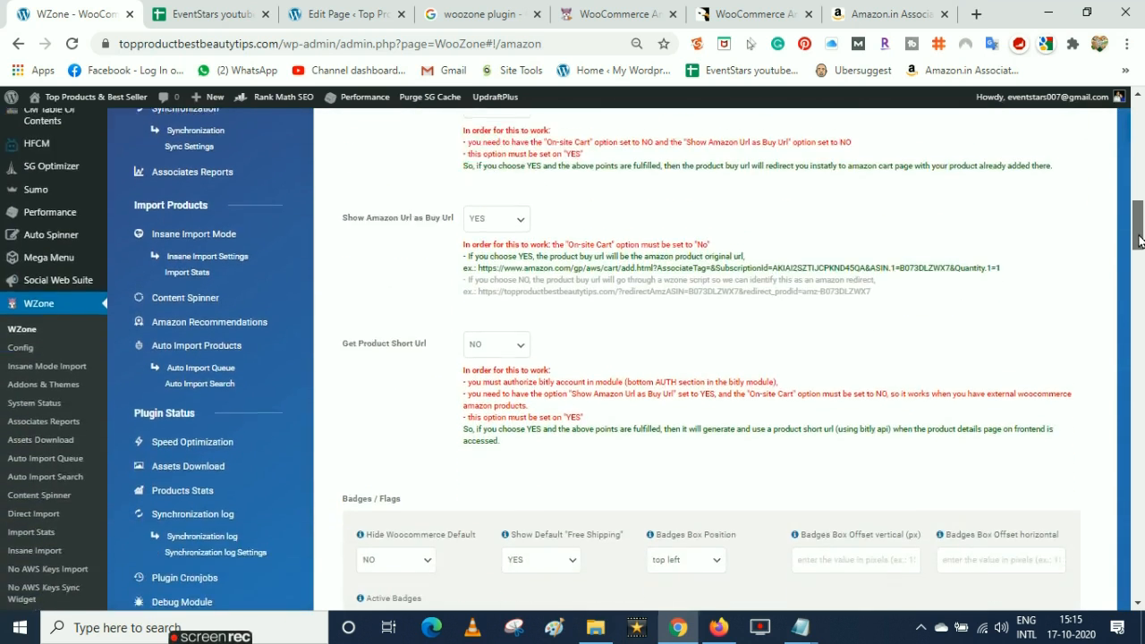
pyautogui.moveTo(1139, 239); pyautogui.dragTo(1110, 398)
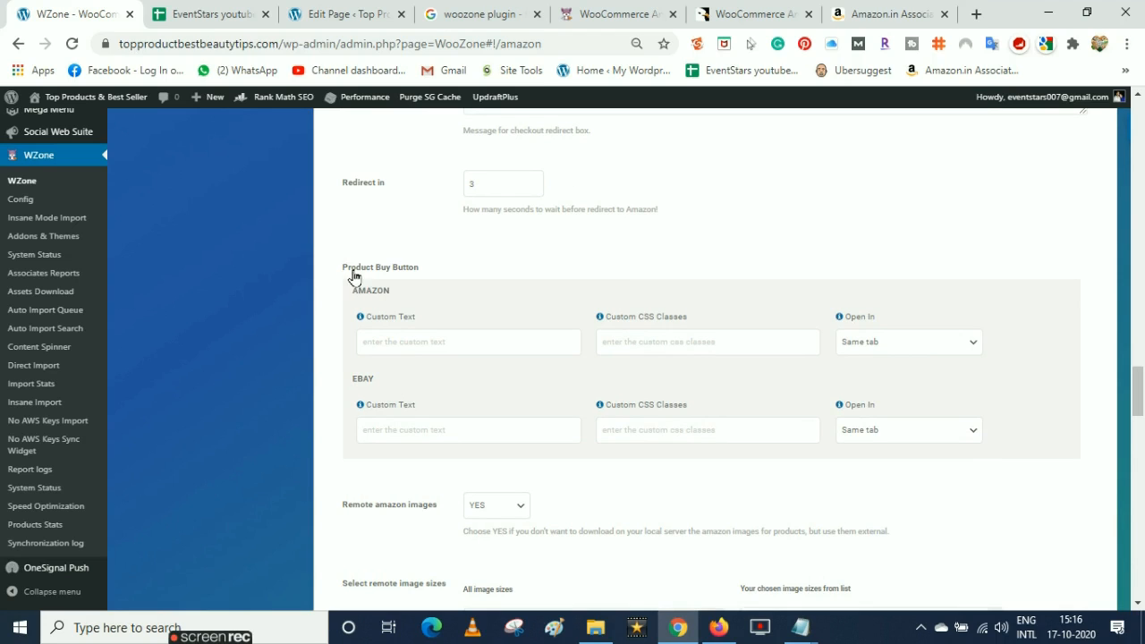
pyautogui.click(389, 344)
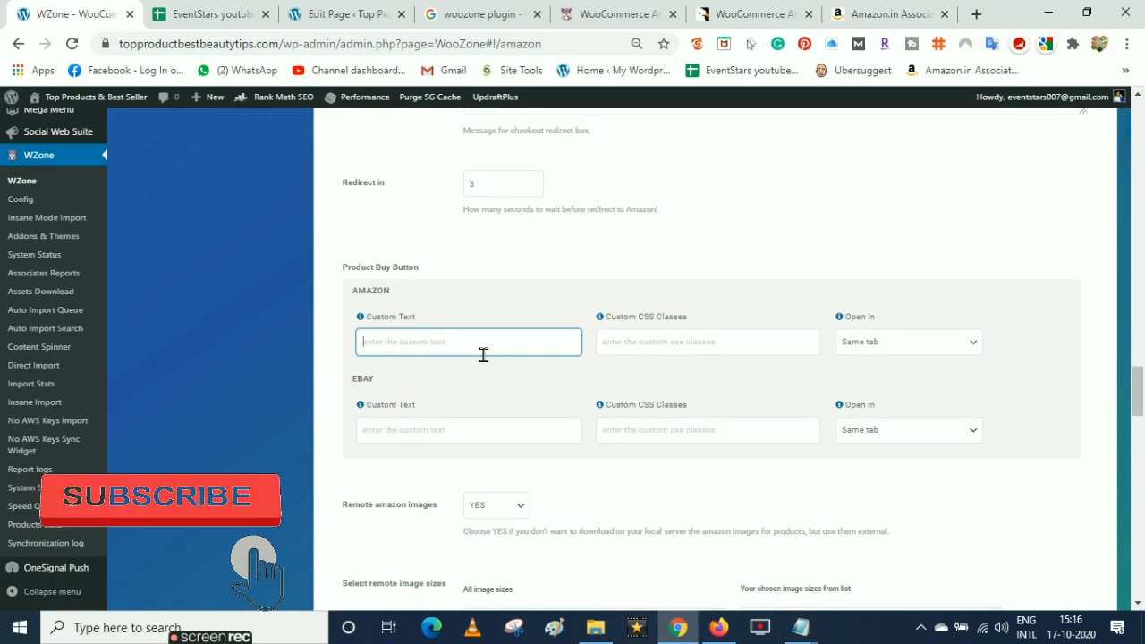
pyautogui.write('Bu')
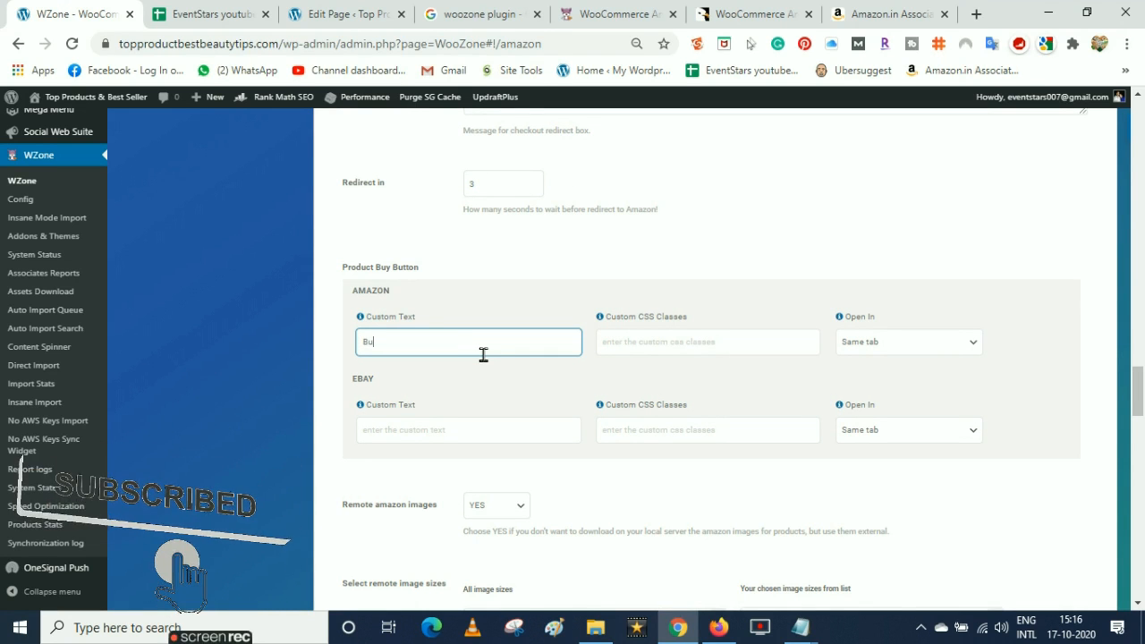
pyautogui.write('y on')
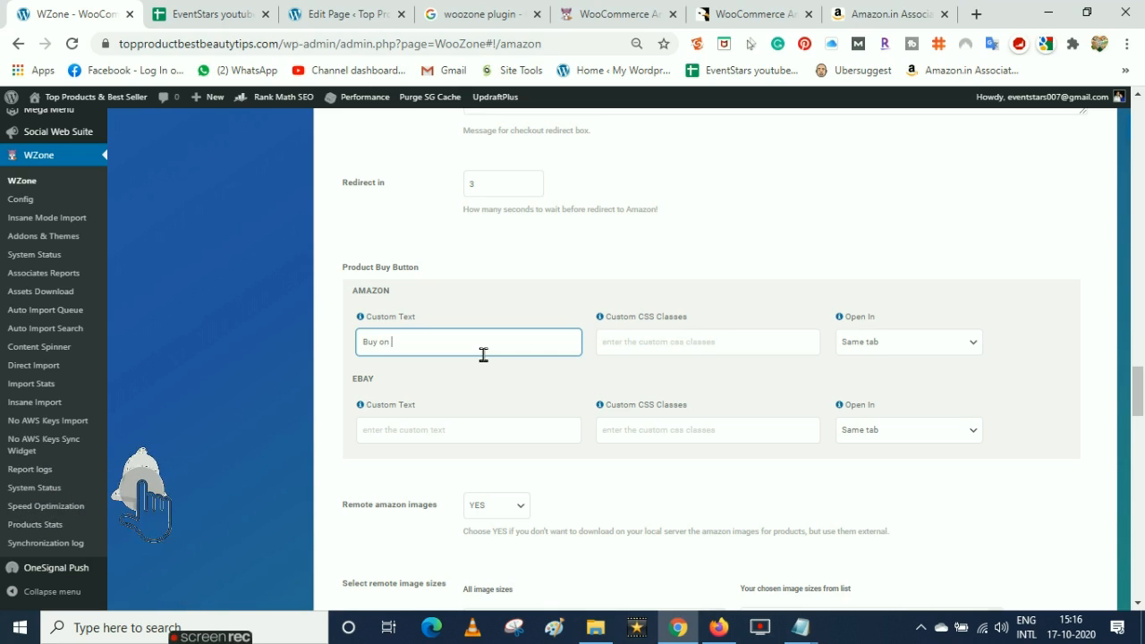
pyautogui.write(' Amazon')
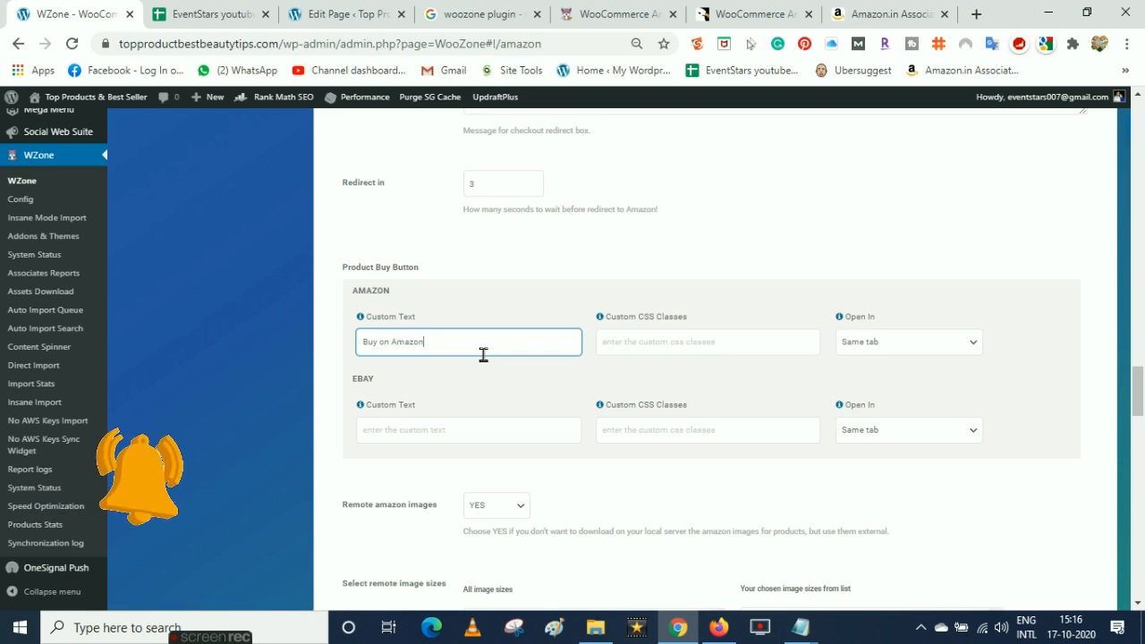
# Make the Amazon buy button open in a New tab and save the plugin setup settings
pyautogui.click(852, 348)
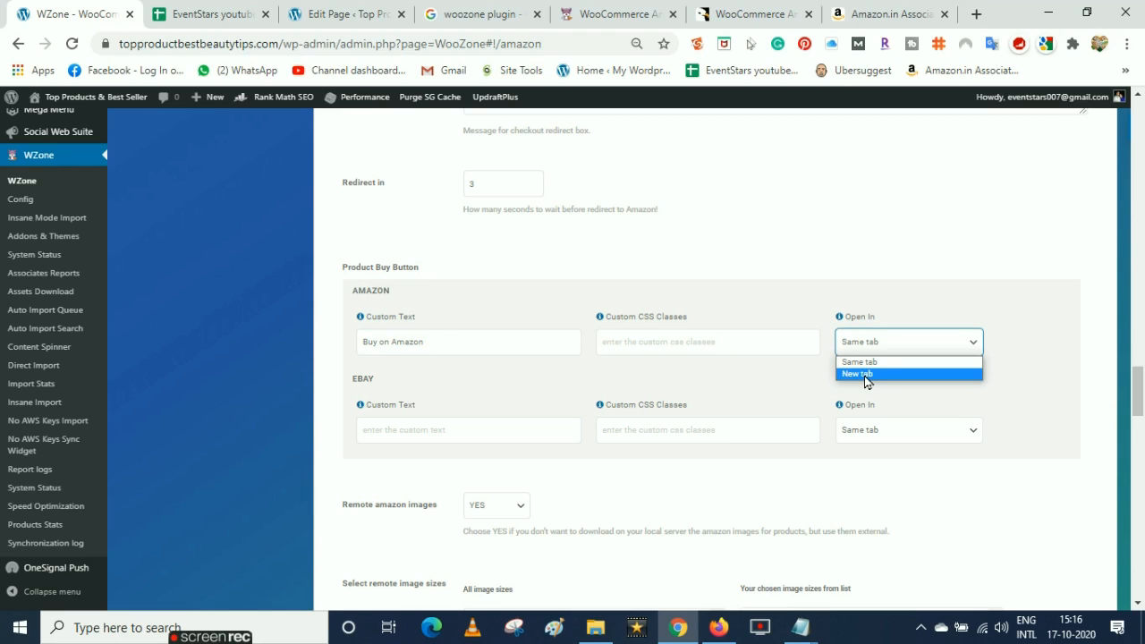
pyautogui.click(861, 374)
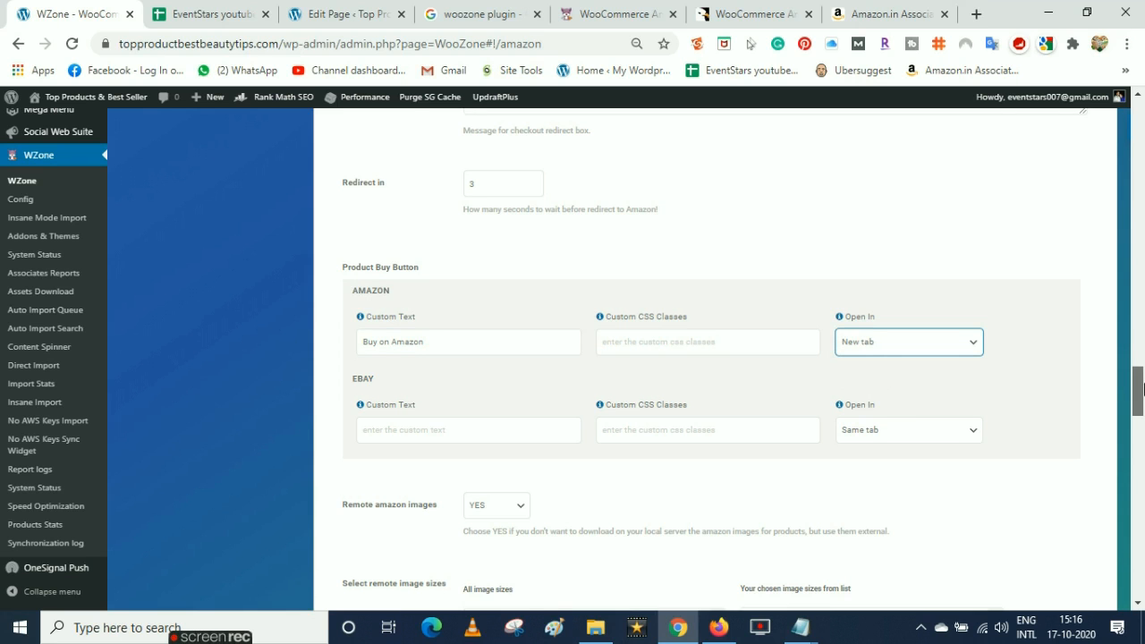
pyautogui.scroll(-2, 1138, 401)
pyautogui.moveTo(1139, 404); pyautogui.dragTo(1142, 569)
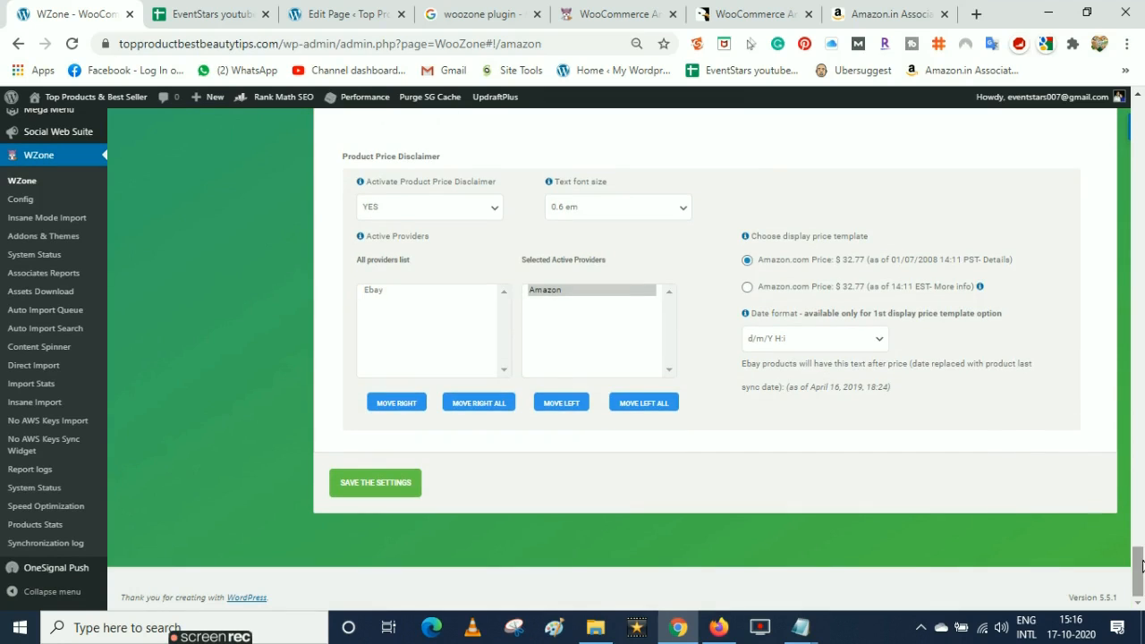
pyautogui.click(397, 491)
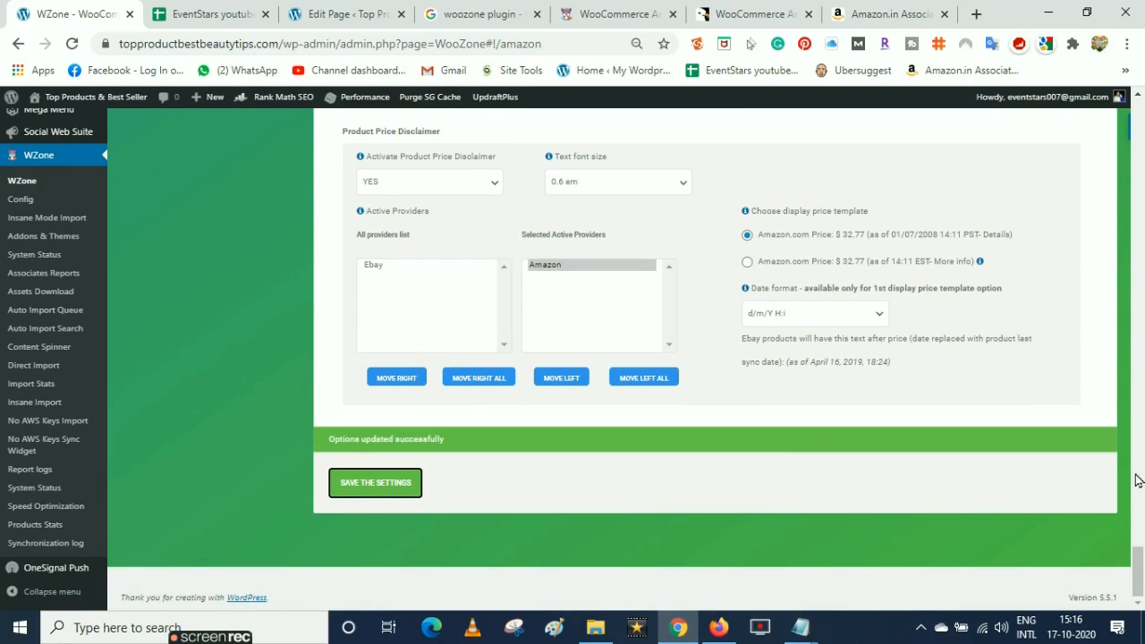
# Open the Import SETUP settings and examine the Import Attributes and Select attributes options
pyautogui.moveTo(1139, 571); pyautogui.dragTo(1141, 179)
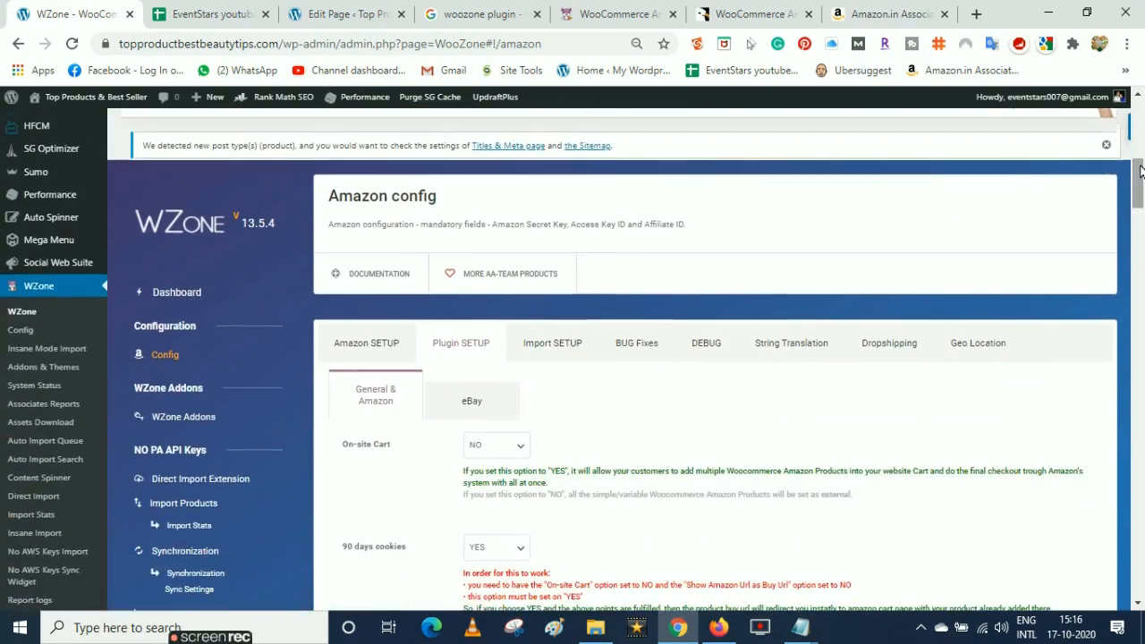
pyautogui.click(549, 345)
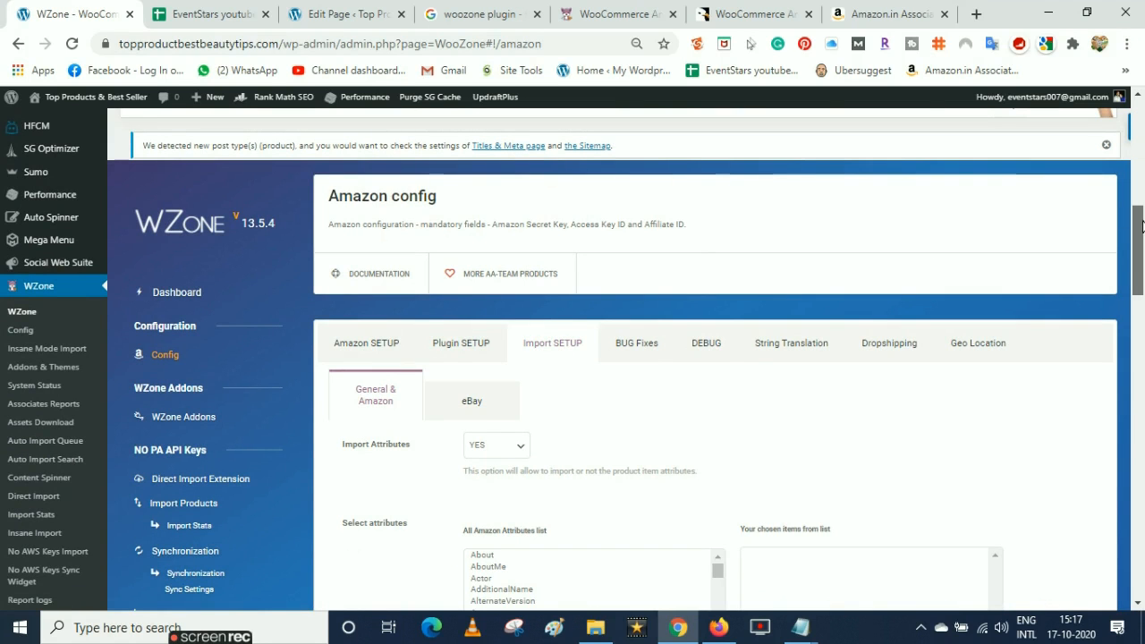
pyautogui.moveTo(1143, 226); pyautogui.dragTo(1140, 273)
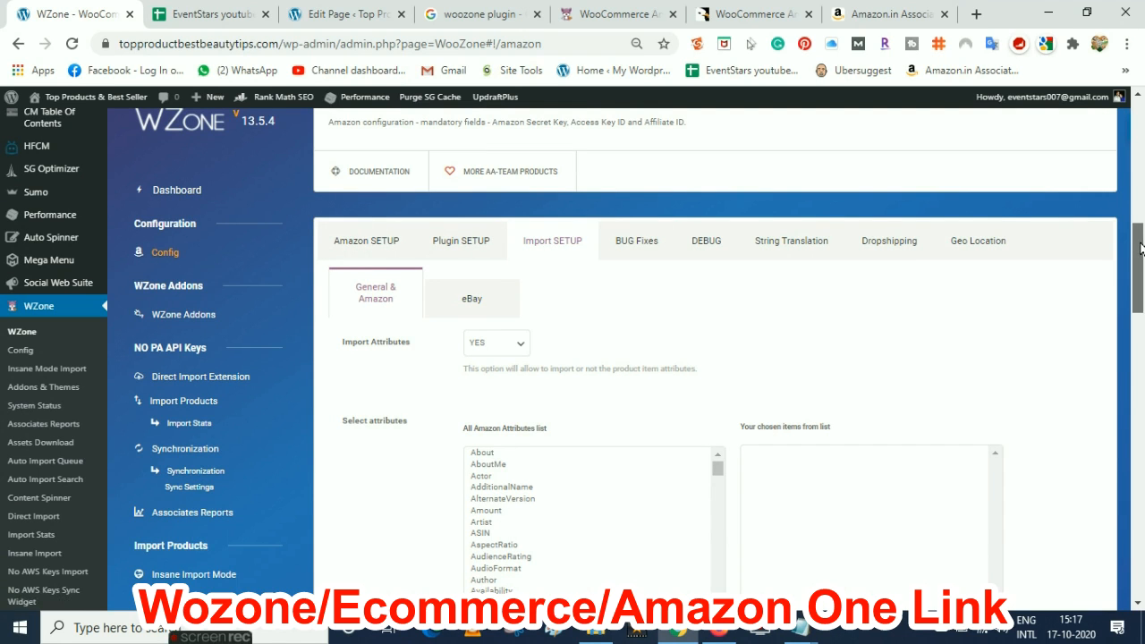
pyautogui.moveTo(1141, 250); pyautogui.dragTo(1141, 271)
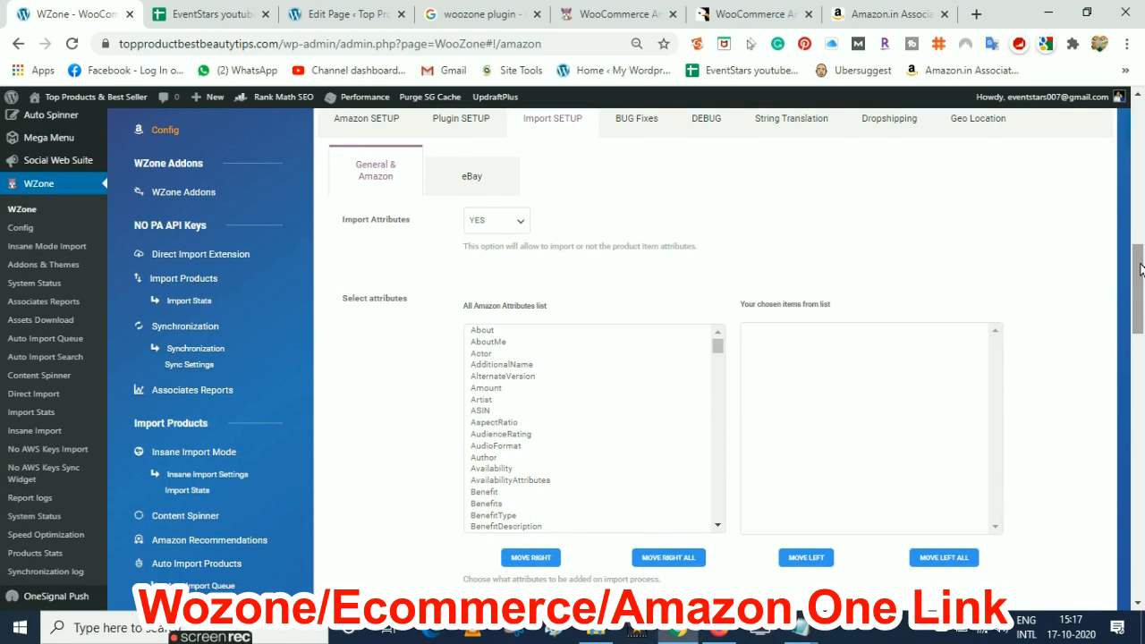
# Open WZone's Direct Import Extension page and install the WZone Direct Import extension from the Chrome Web Store
pyautogui.click(186, 261)
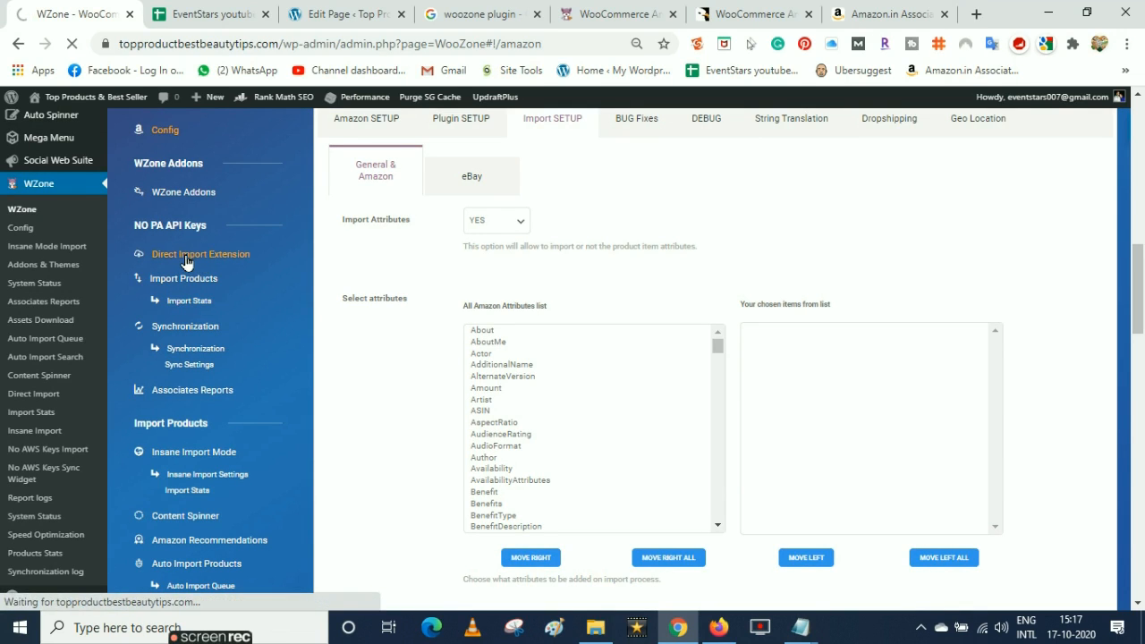
pyautogui.scroll(-3, 680, 436)
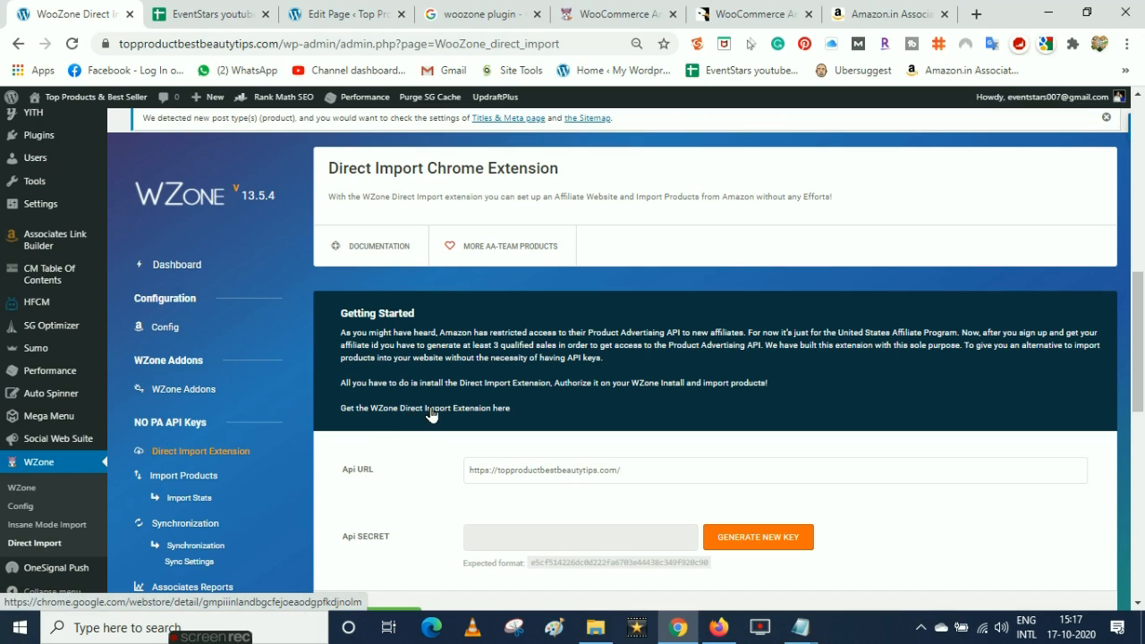
pyautogui.click(431, 410)
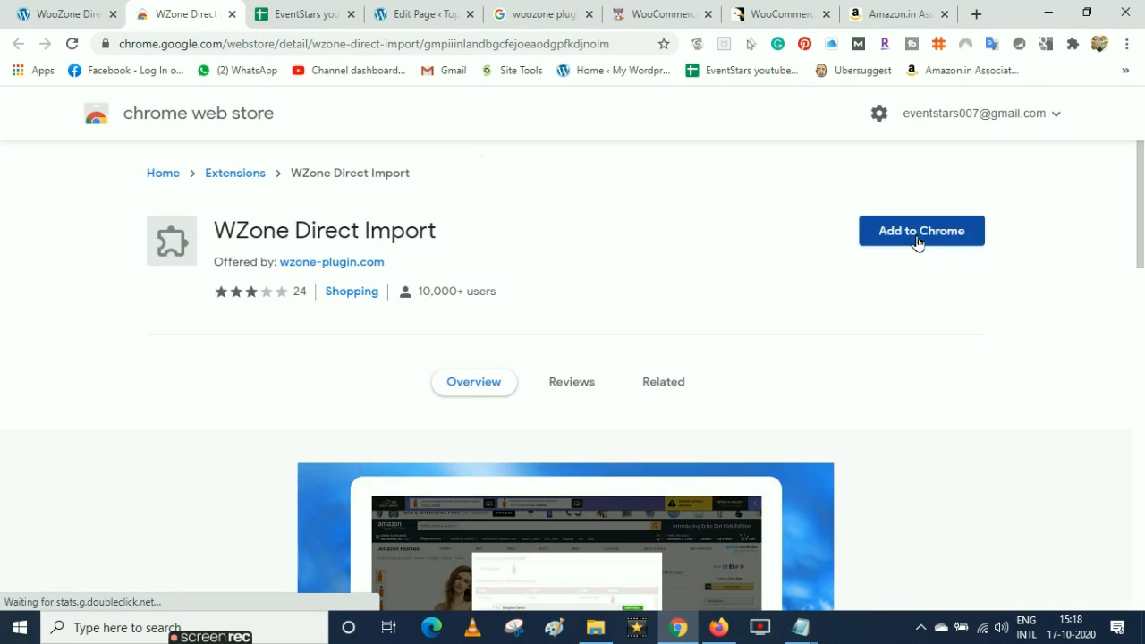
pyautogui.click(910, 234)
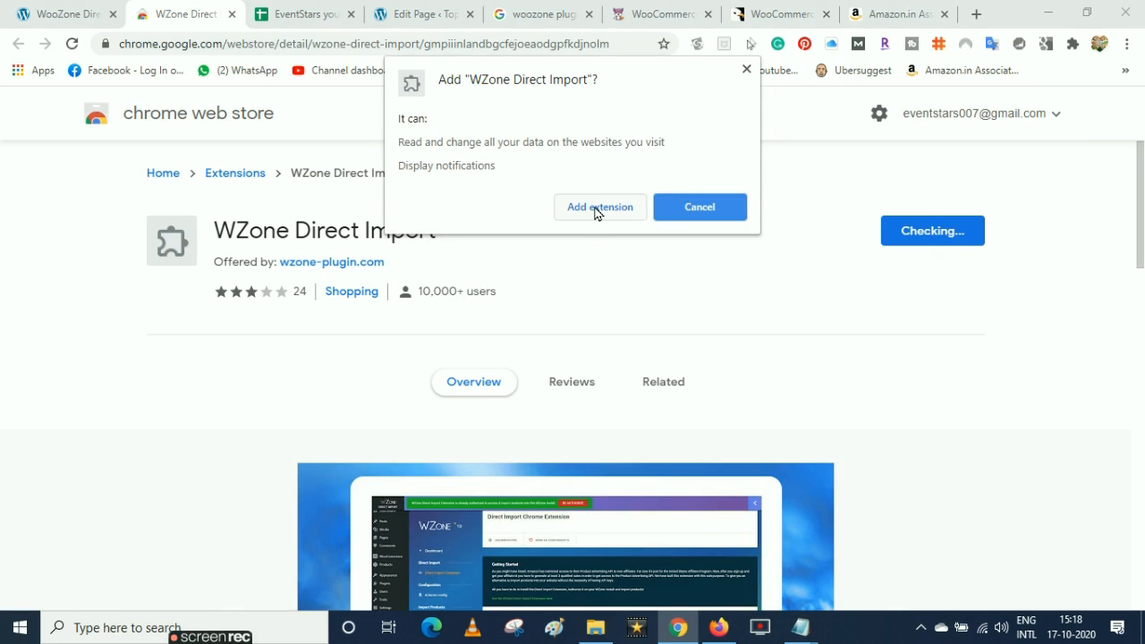
pyautogui.click(597, 211)
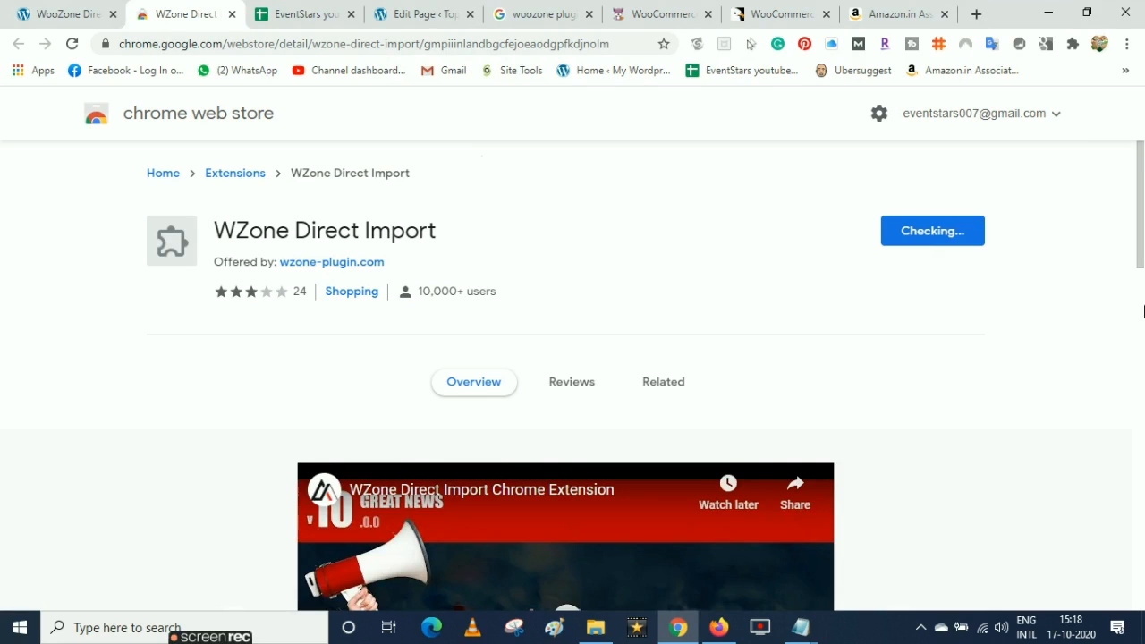
pyautogui.click(1144, 310)
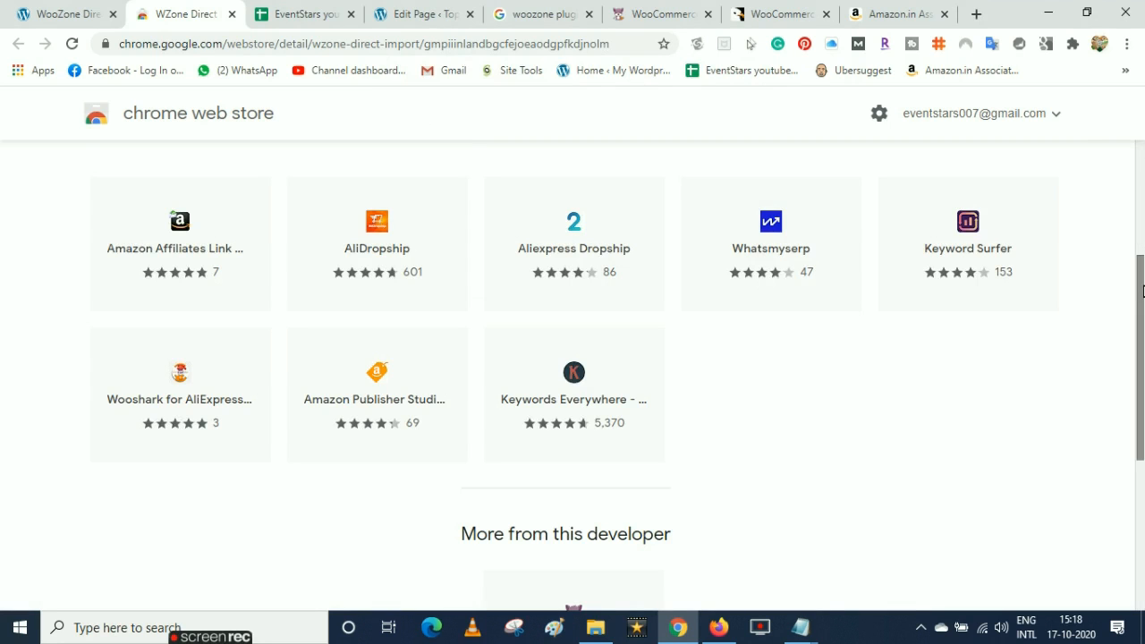
pyautogui.click(1143, 162)
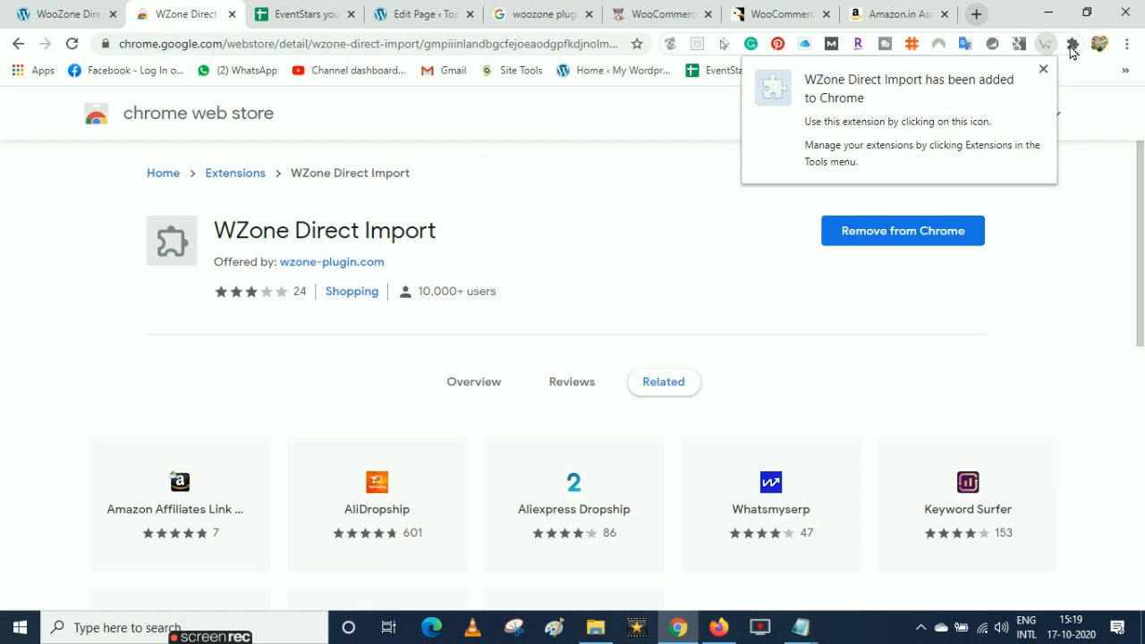
# Pin the WZone Direct Import extension to the browser toolbar and close the extensions list
pyautogui.click(1073, 44)
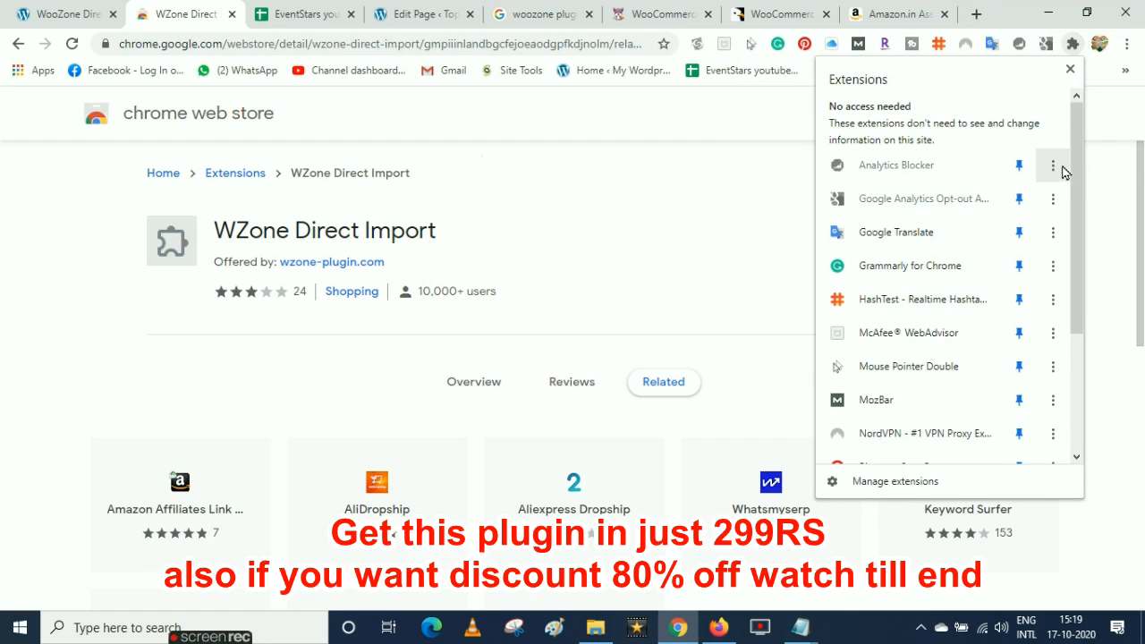
pyautogui.moveTo(1073, 164); pyautogui.dragTo(1074, 301)
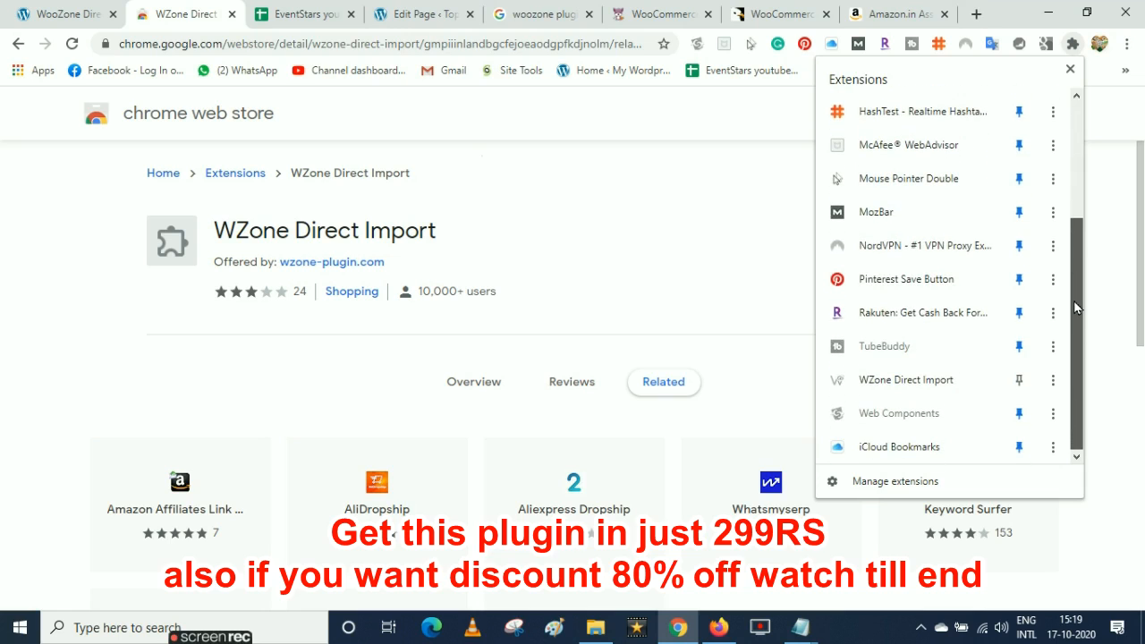
pyautogui.click(1018, 380)
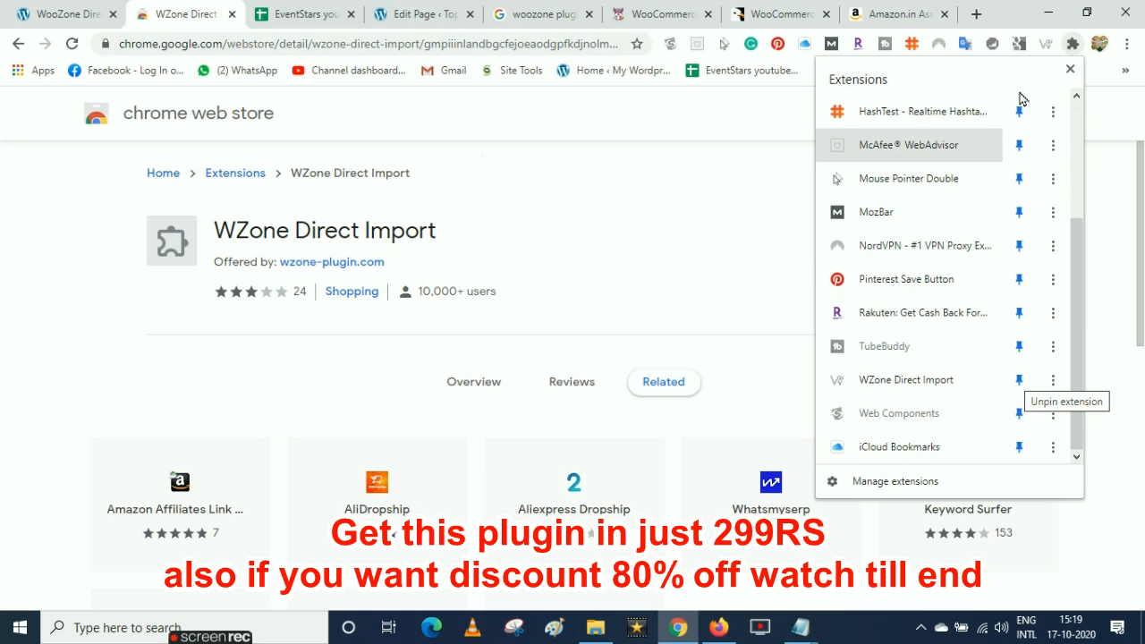
pyautogui.click(1011, 11)
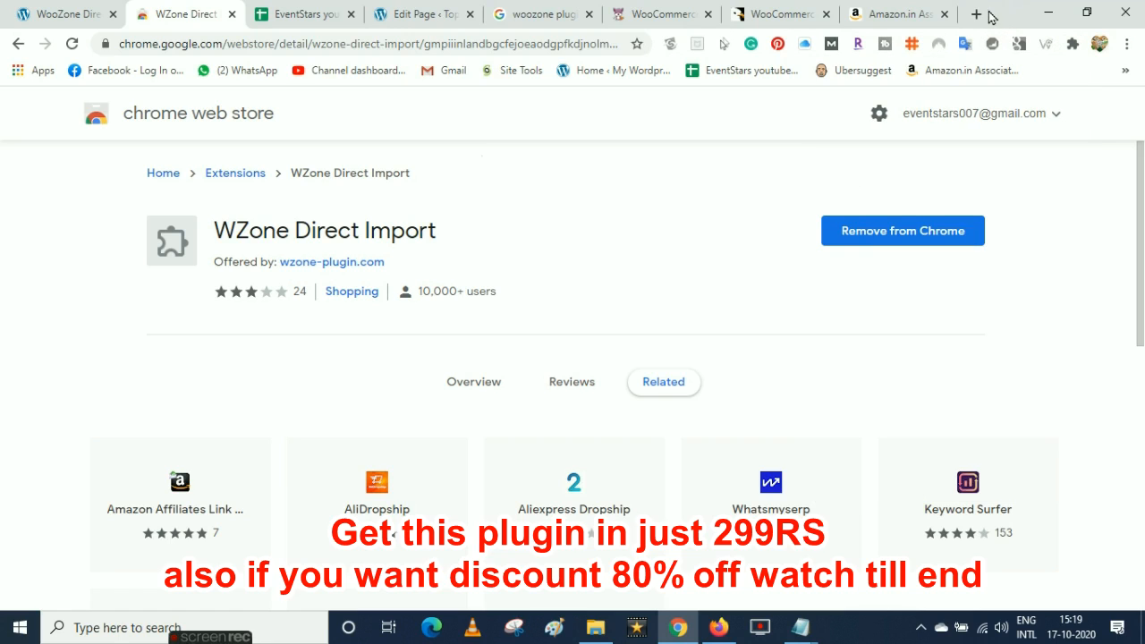
# Open the bookmarked personal Amazon.in storefront page in a new browser tab
pyautogui.click(976, 15)
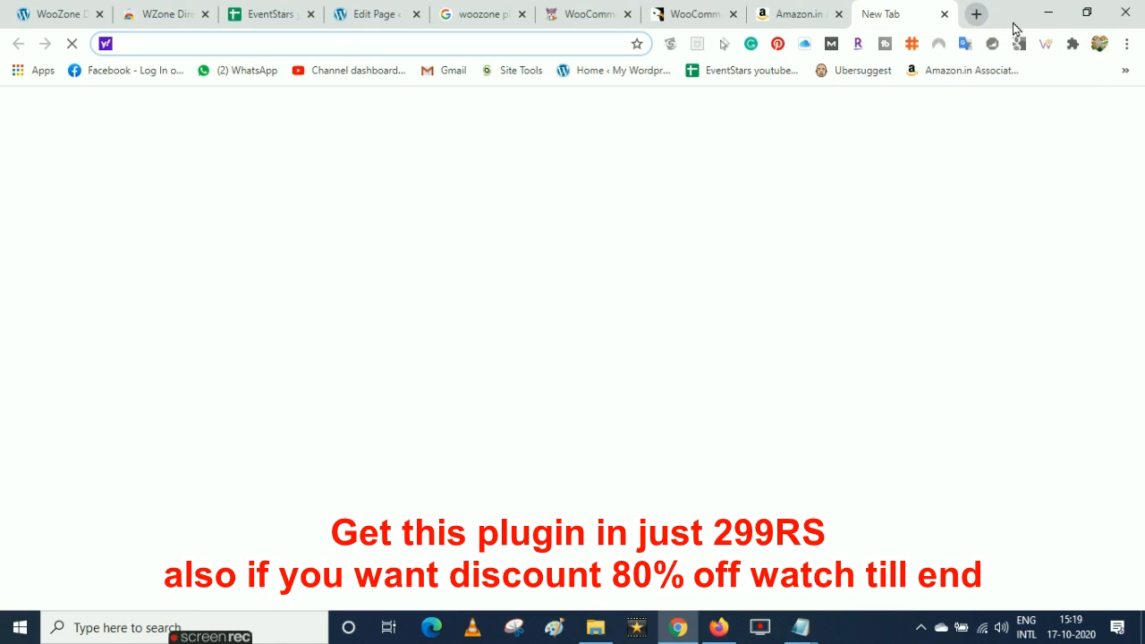
pyautogui.click(1126, 71)
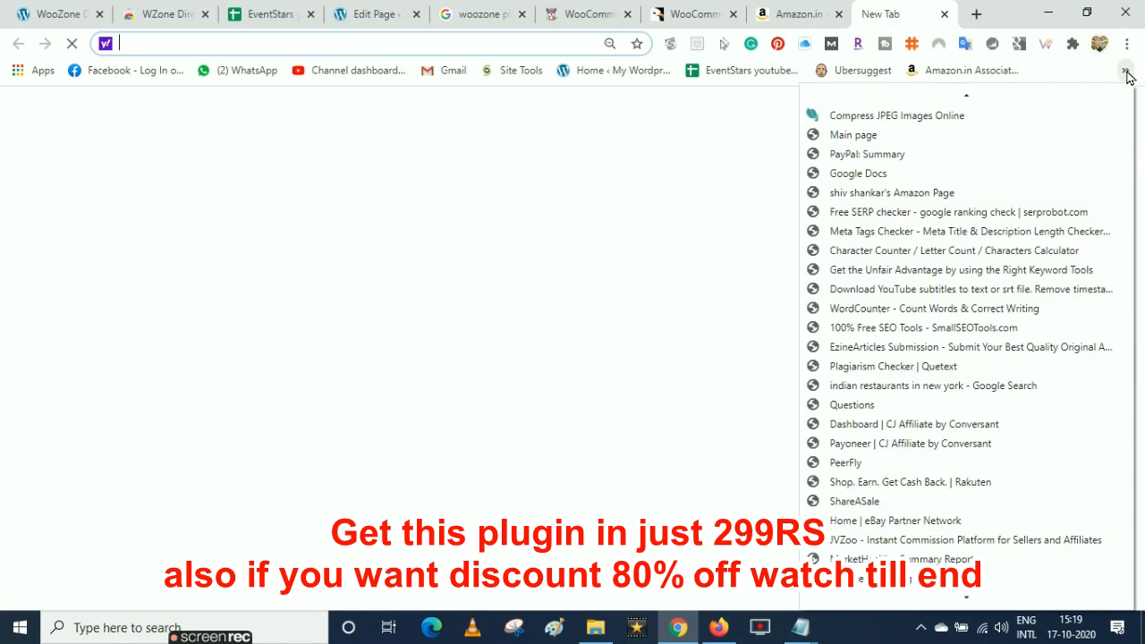
pyautogui.click(884, 193)
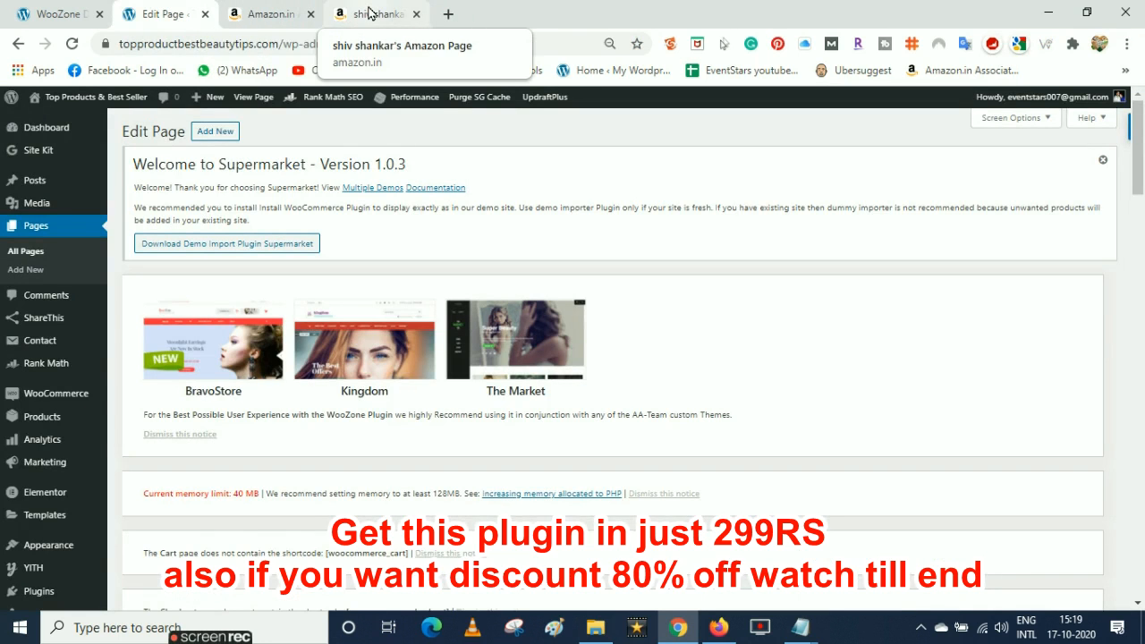
pyautogui.click(371, 14)
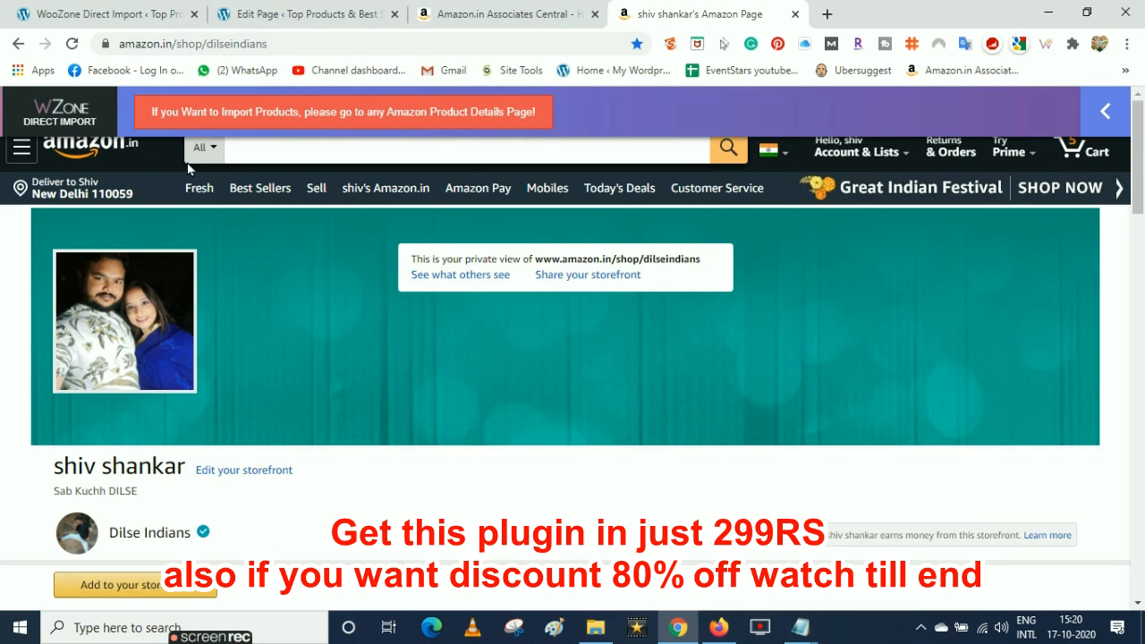
# Collapse and re-expand the WZone Direct Import bar on the Amazon storefront page
pyautogui.click(1110, 125)
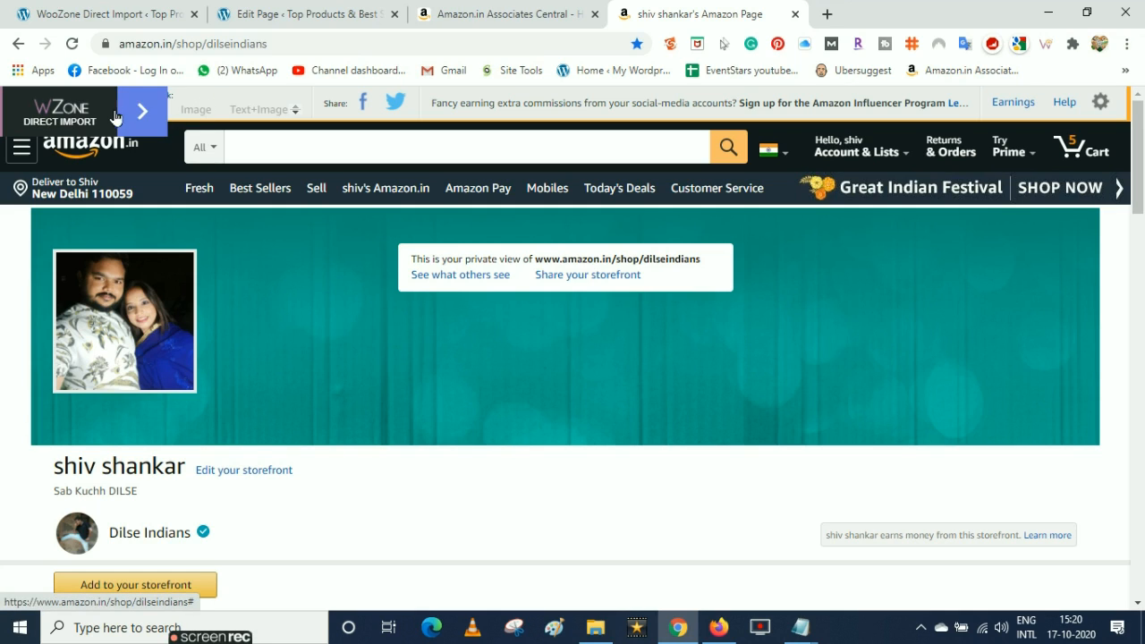
pyautogui.click(141, 111)
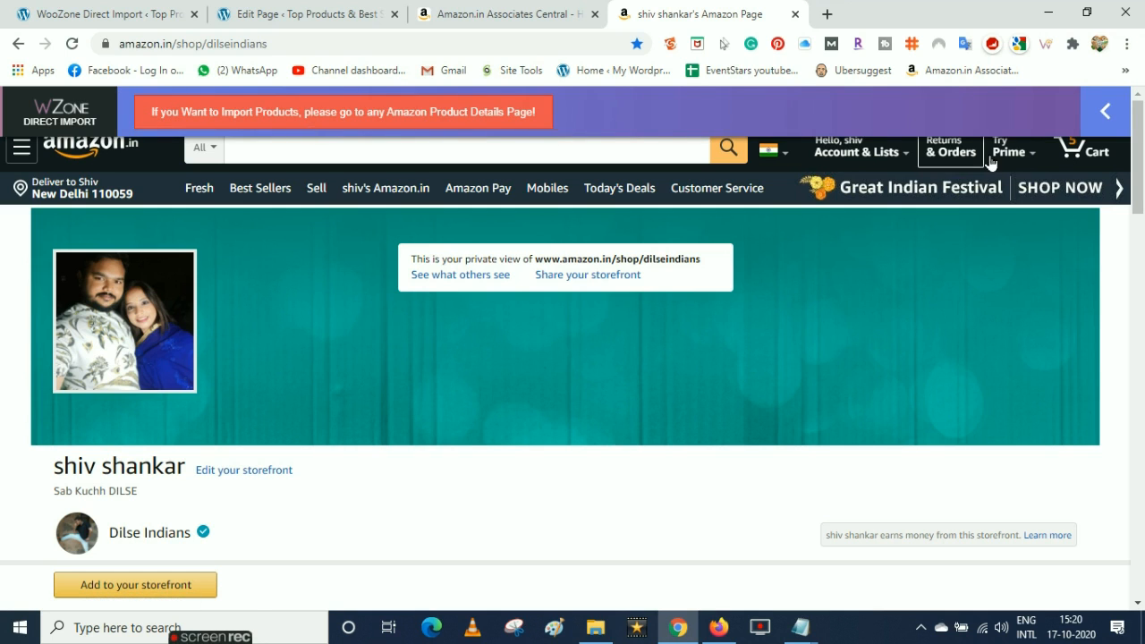
pyautogui.scroll(-2, 1142, 188)
pyautogui.moveTo(1142, 188); pyautogui.dragTo(1142, 128)
# Search Amazon.in for "mobile" and open the product page of the Apple iPhone 11 (128GB) - Black
pyautogui.click(439, 146)
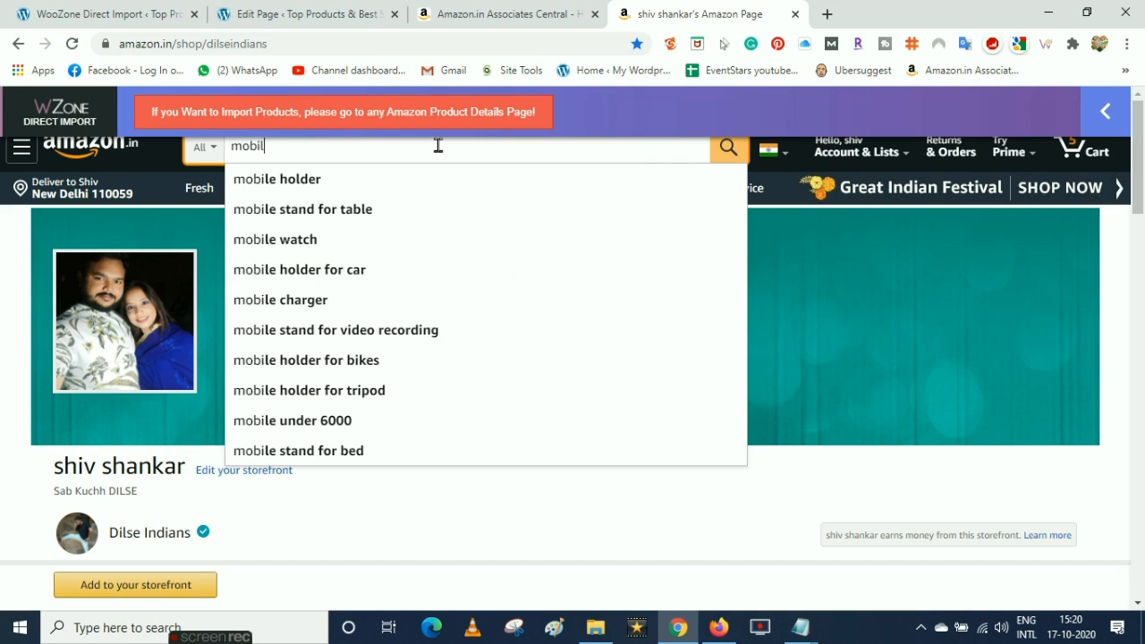
pyautogui.write('le')
pyautogui.press('Return')
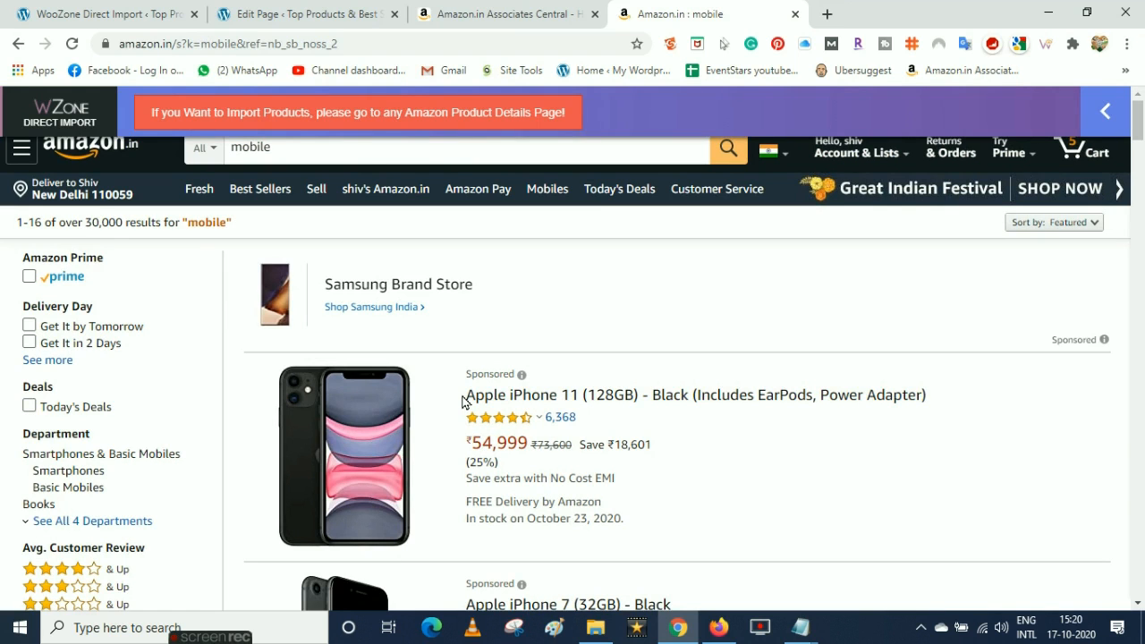
pyautogui.click(493, 401)
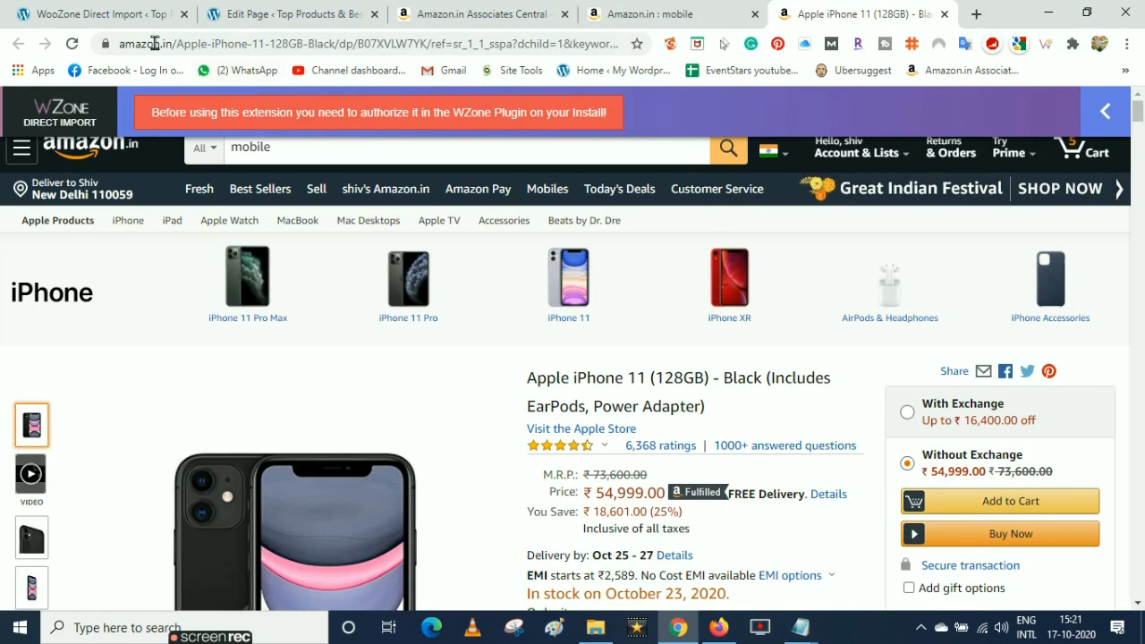
# Return to the WooZone Direct Import settings, generate a new API secret key and save the settings
pyautogui.click(112, 17)
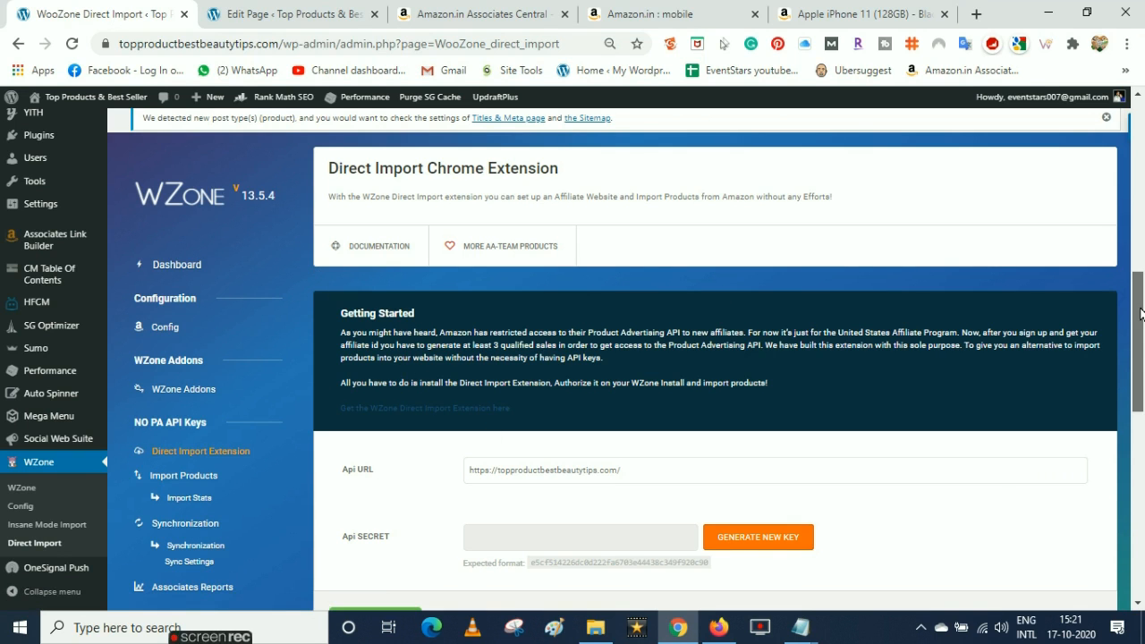
pyautogui.scroll(-2, 1143, 291)
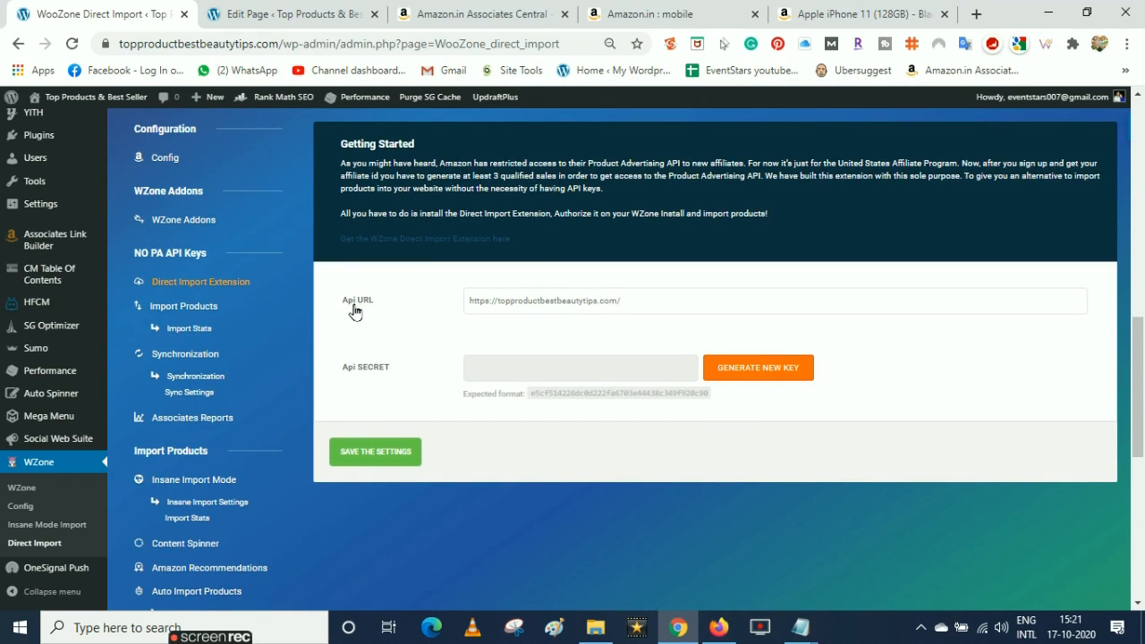
pyautogui.click(752, 372)
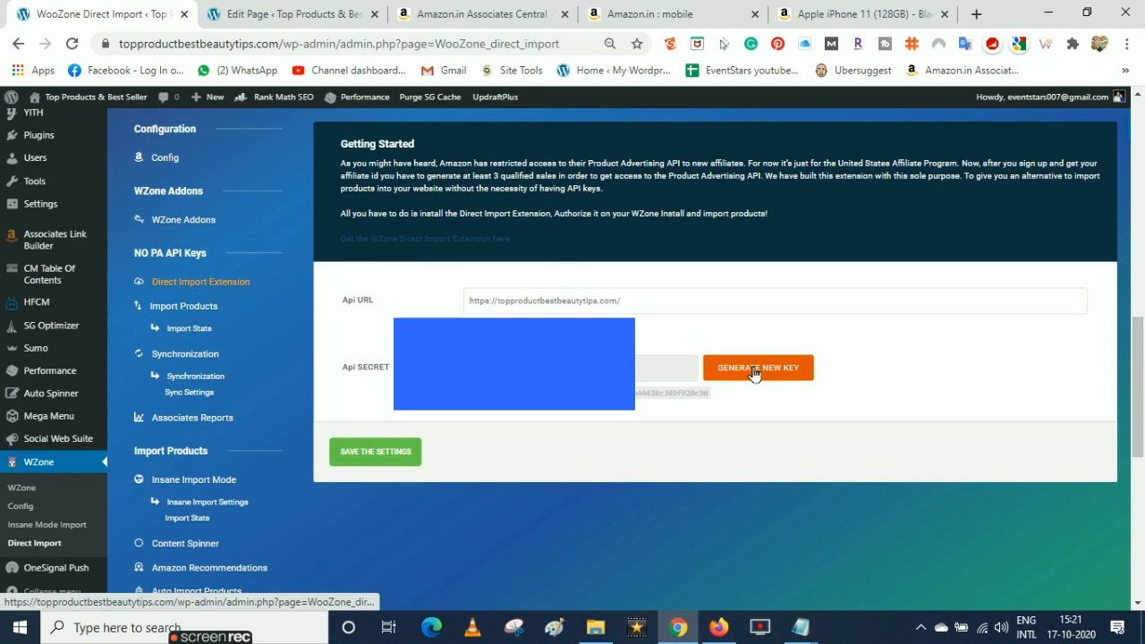
pyautogui.click(376, 456)
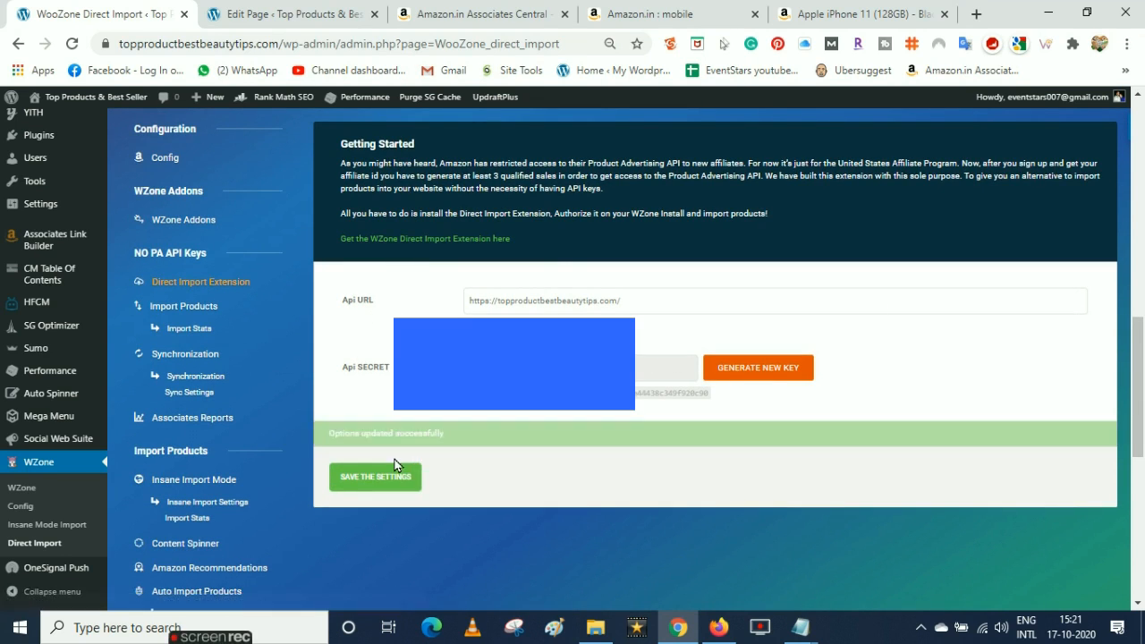
pyautogui.click(374, 484)
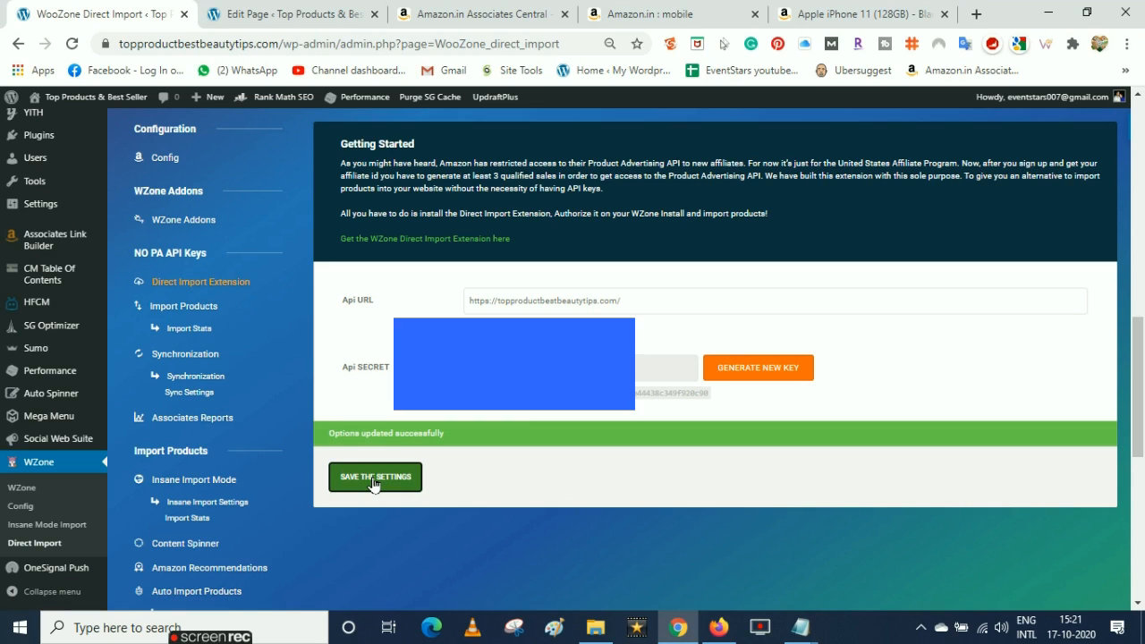
# Open the WZone Config page, reload it and review the Amazon location, access keys and affiliate ID settings
pyautogui.moveTo(1143, 358)
pyautogui.mouseDown()
pyautogui.moveTo(1144, 295)
pyautogui.moveTo(1142, 364)
pyautogui.mouseUp()
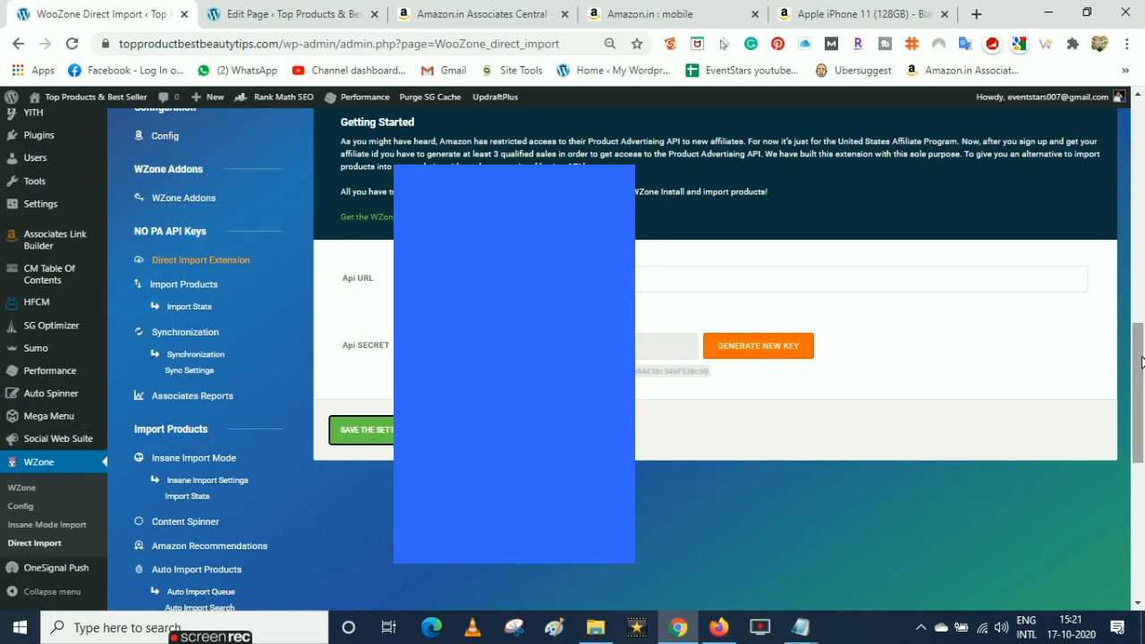
pyautogui.moveTo(1142, 361); pyautogui.dragTo(1142, 334)
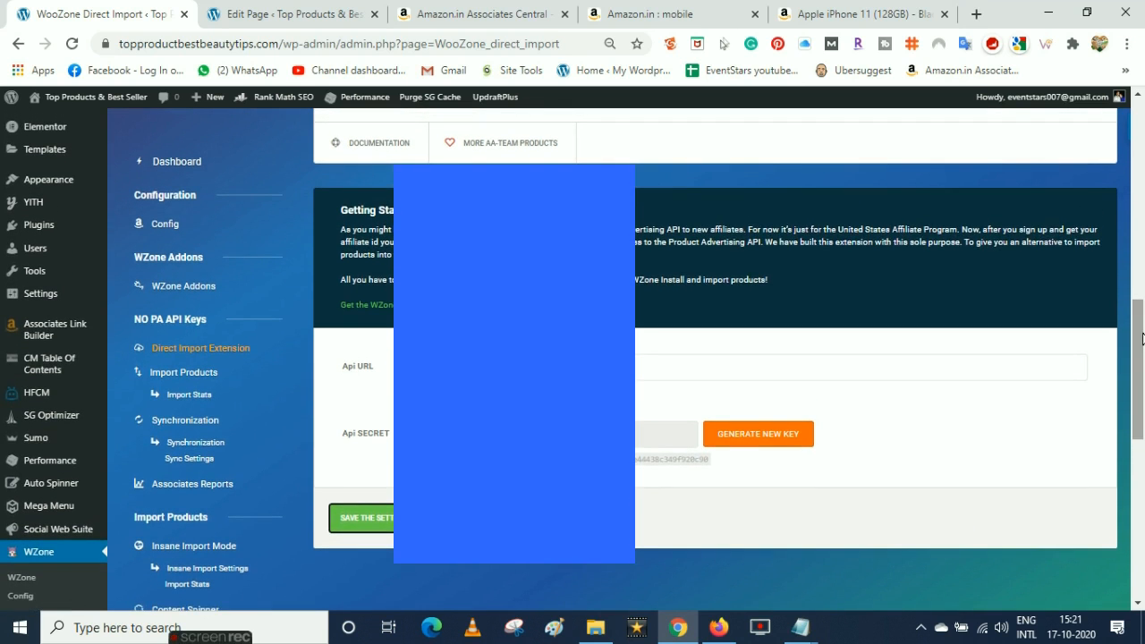
pyautogui.click(155, 223)
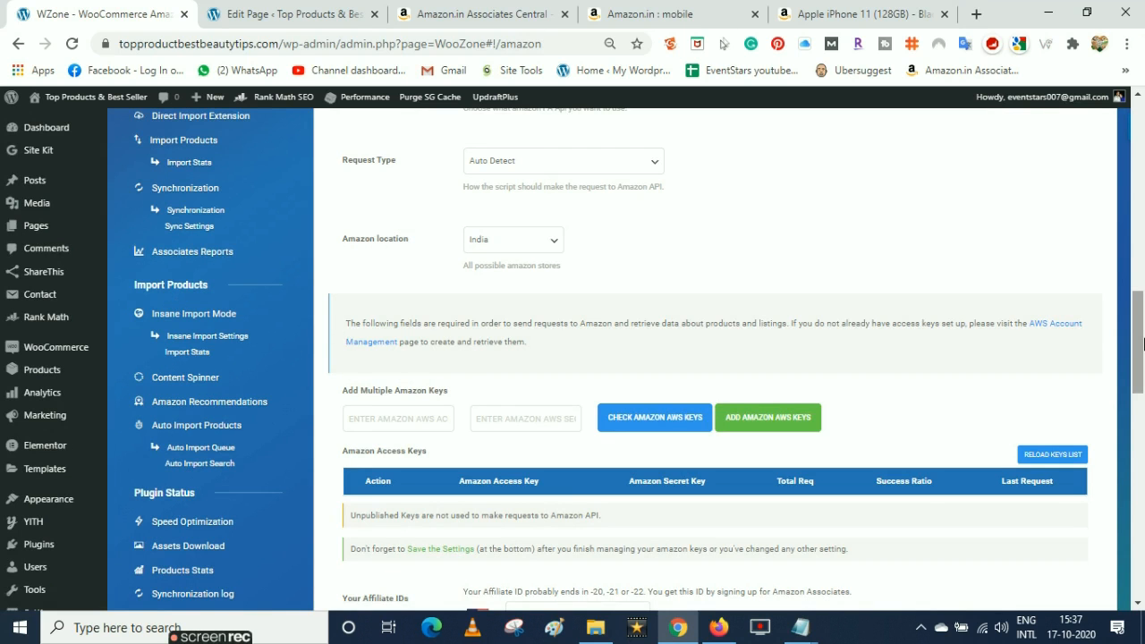
pyautogui.moveTo(1141, 335); pyautogui.dragTo(1141, 341)
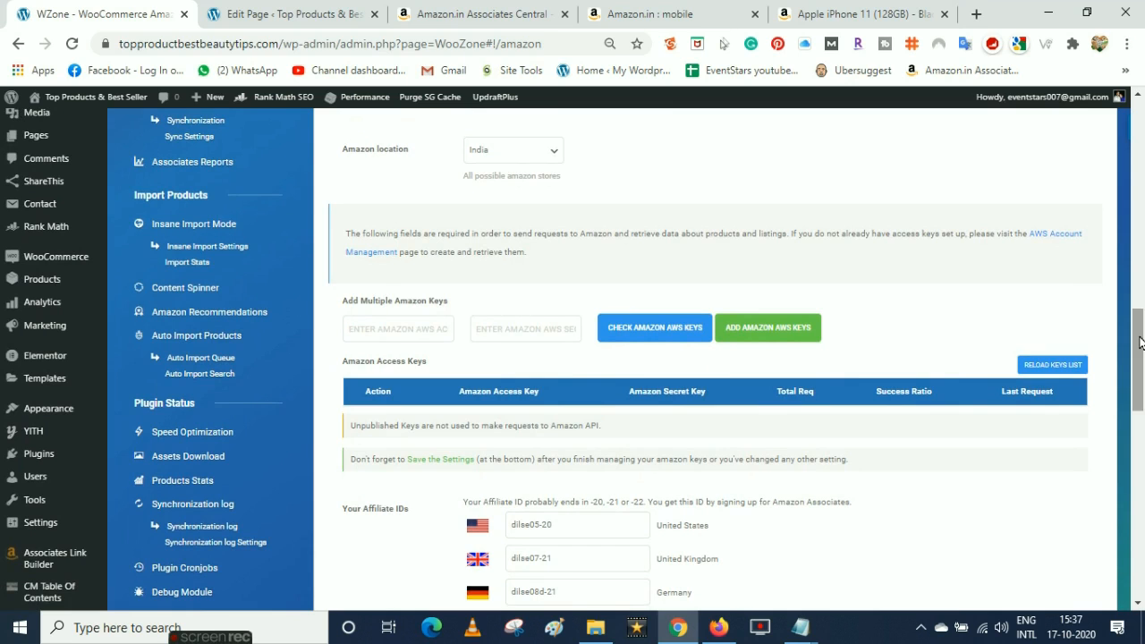
pyautogui.click(73, 45)
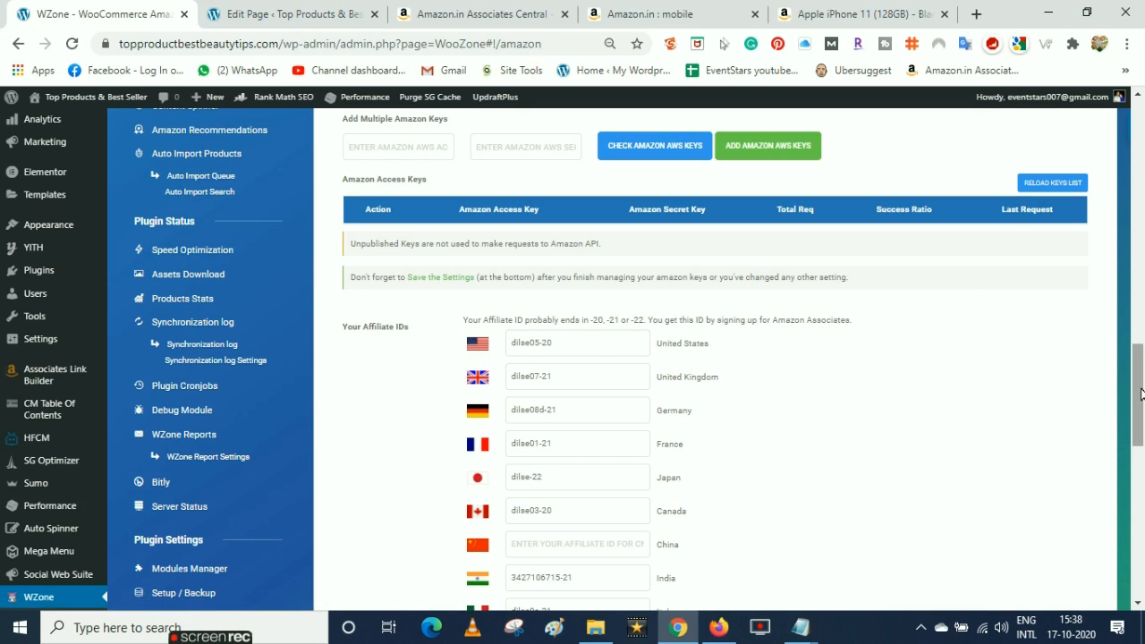
pyautogui.moveTo(1140, 390); pyautogui.dragTo(1141, 334)
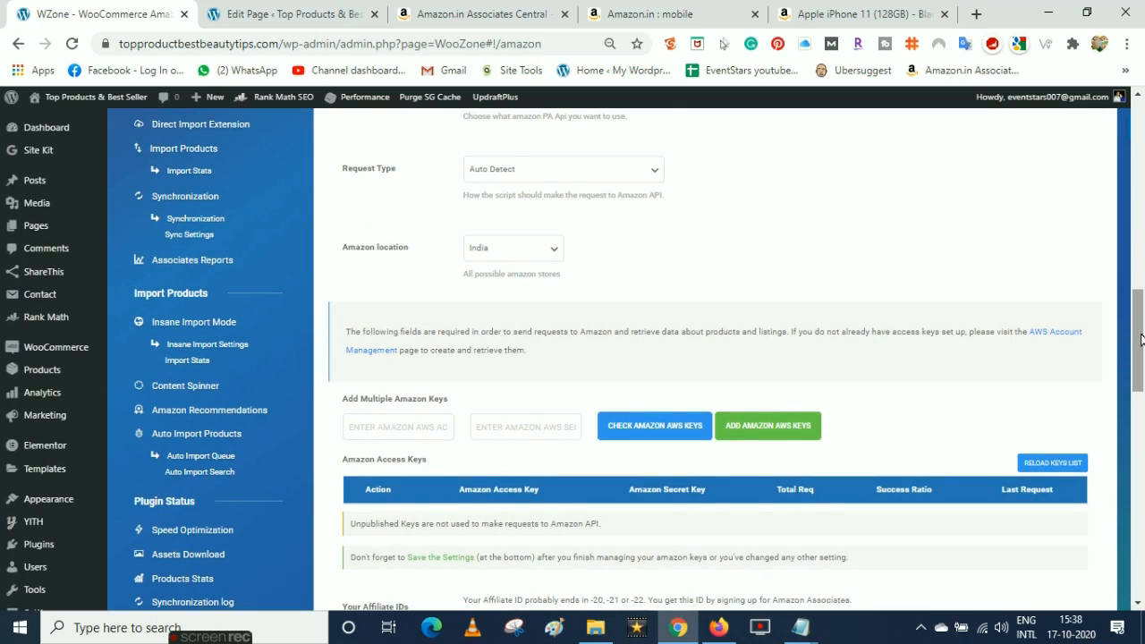
# Open WZone's Import Products page, enter the Envato purchase code and unlock the No AWS Keys import
pyautogui.click(183, 148)
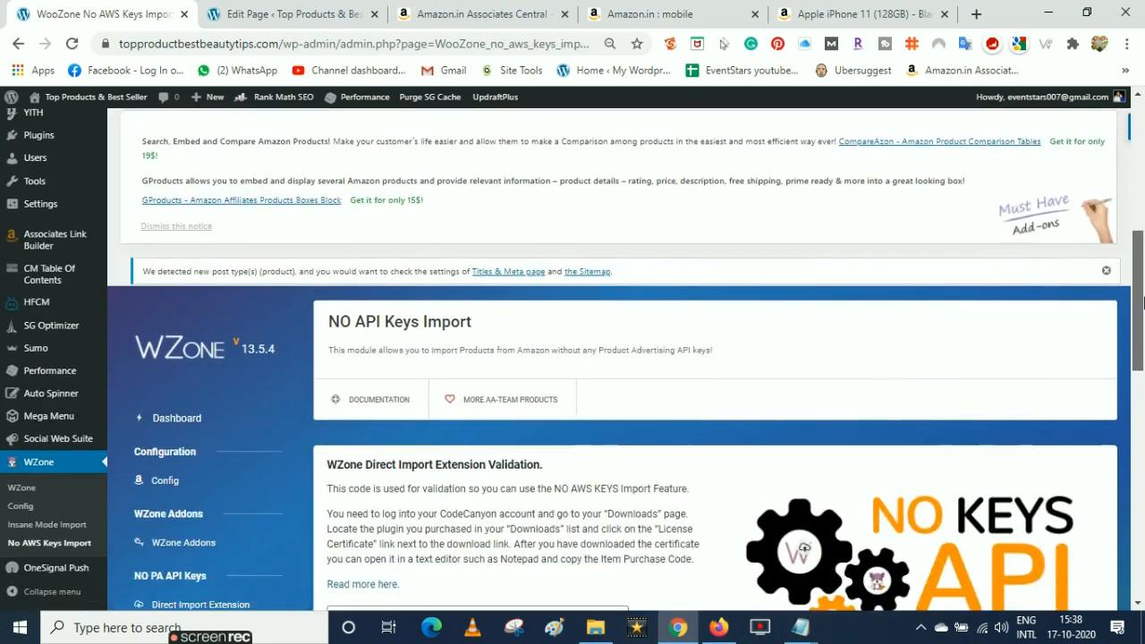
pyautogui.moveTo(1142, 309); pyautogui.dragTo(1142, 359)
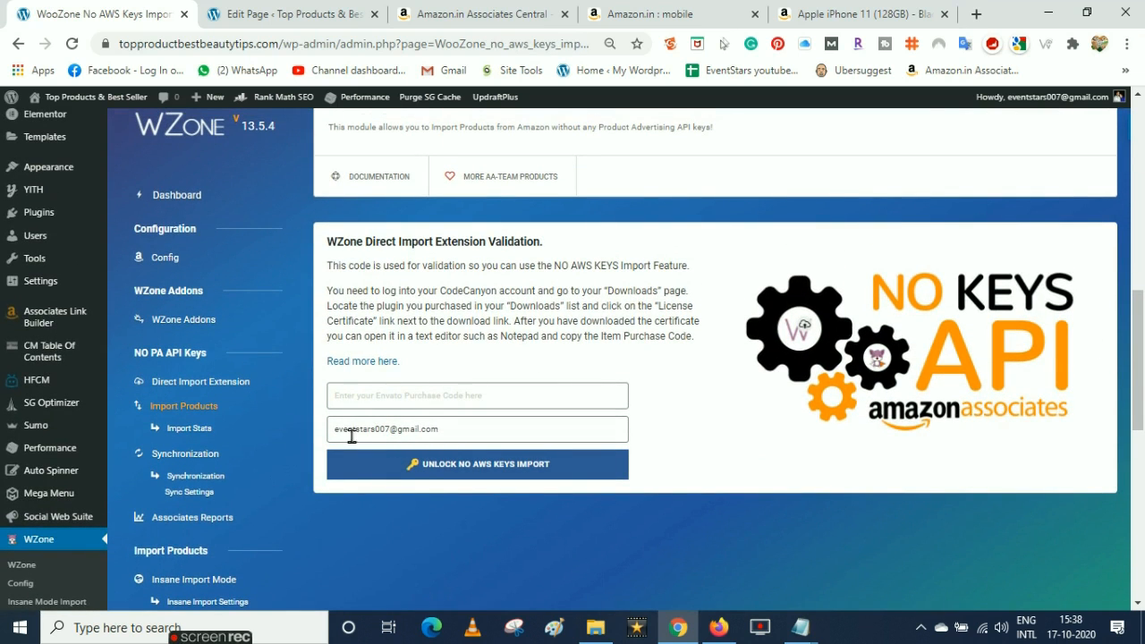
pyautogui.click(419, 390)
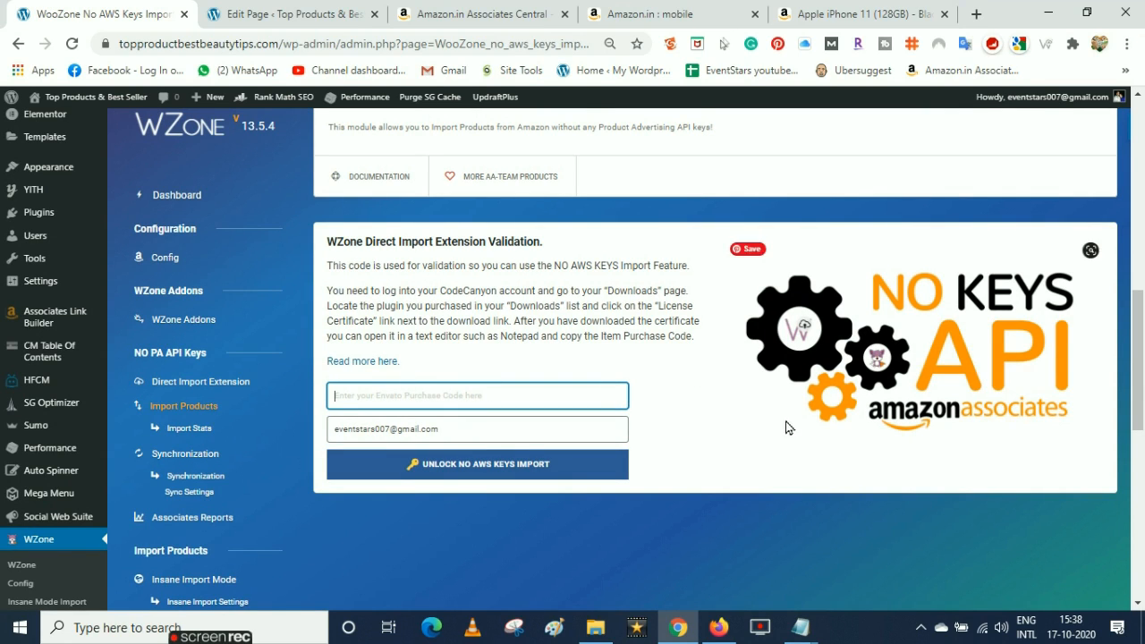
pyautogui.moveTo(804, 627)
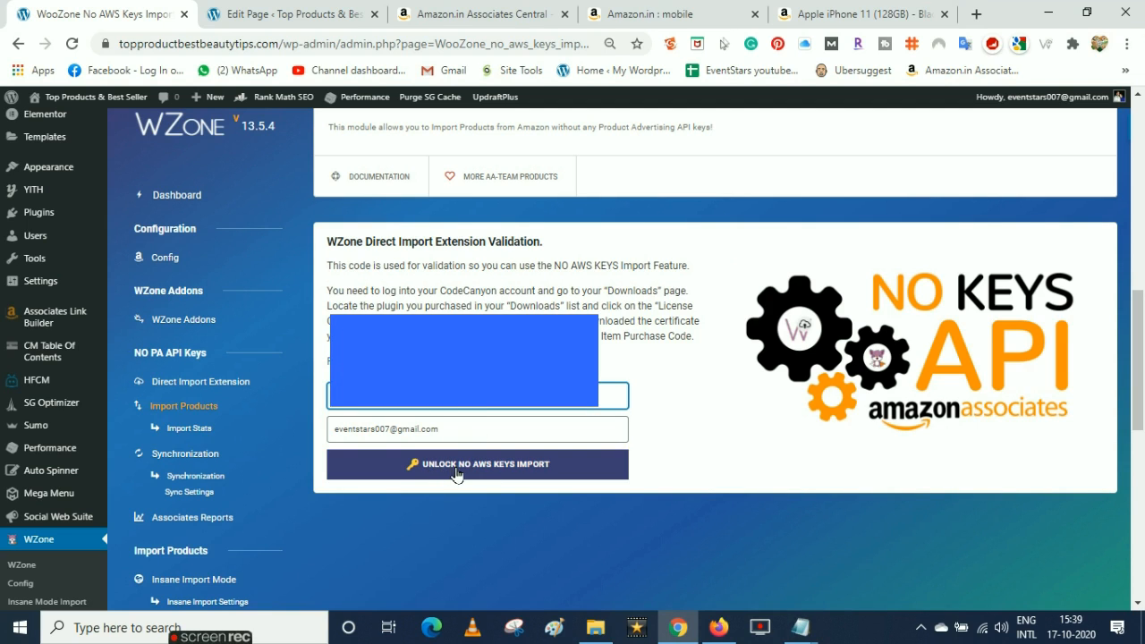
pyautogui.click(504, 473)
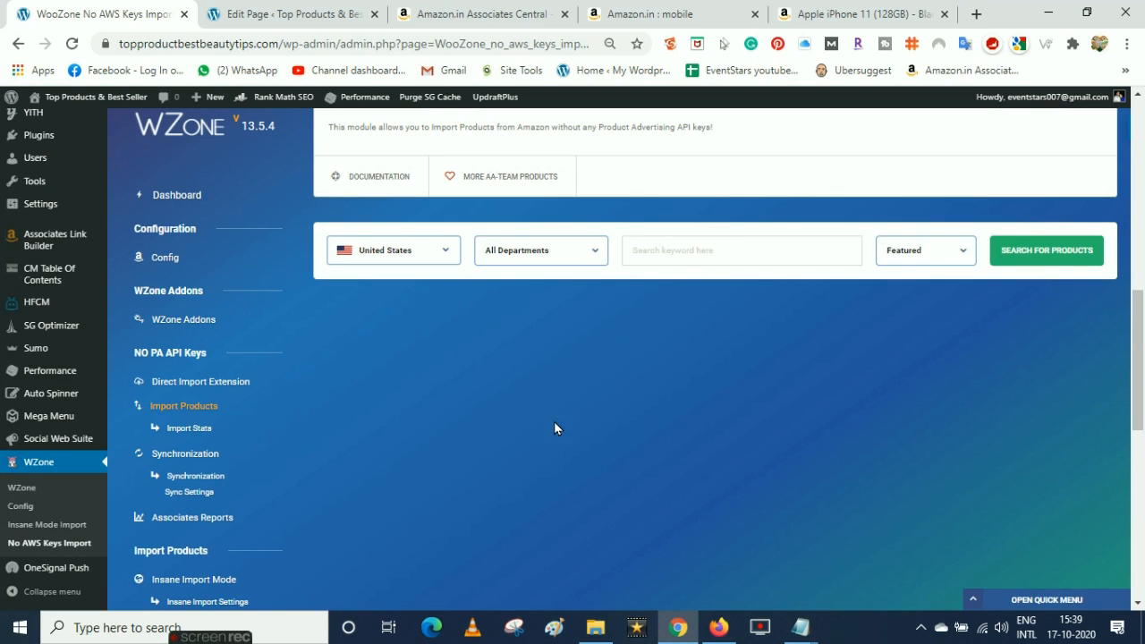
# Reload the No AWS Keys import page and the Amazon iPhone 11 product page to check the extension's authorization
pyautogui.click(73, 43)
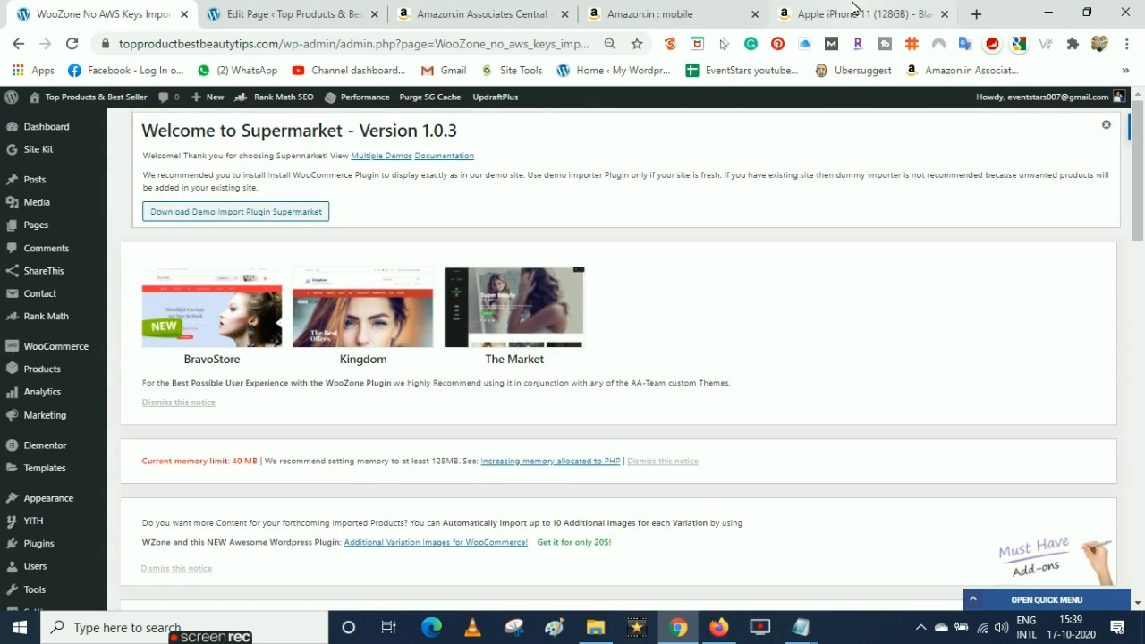
pyautogui.click(852, 11)
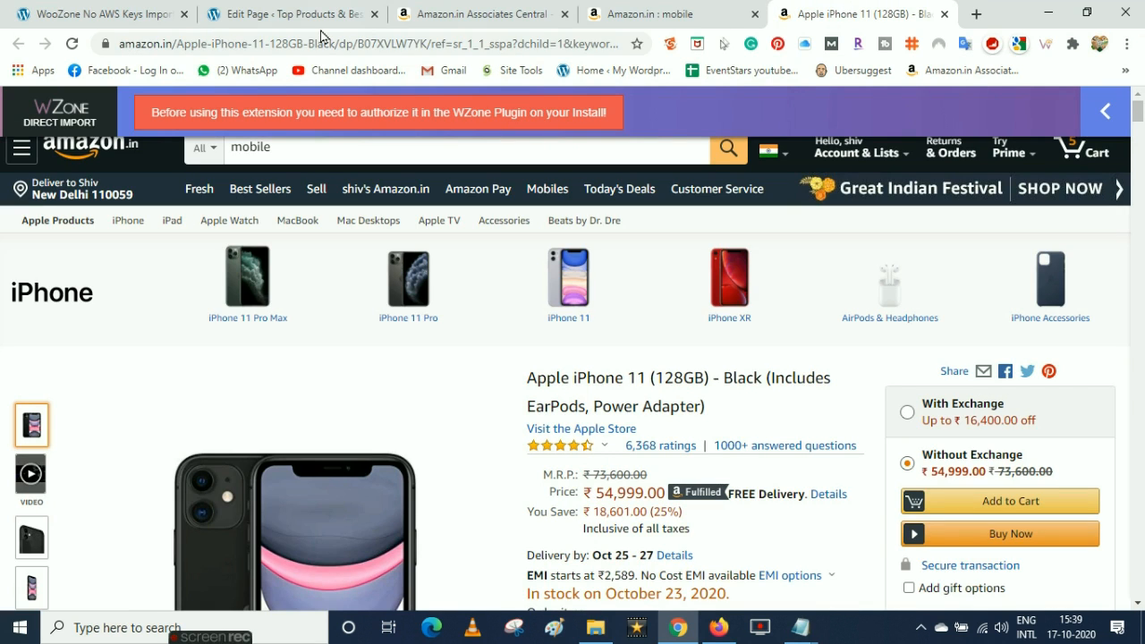
pyautogui.click(73, 44)
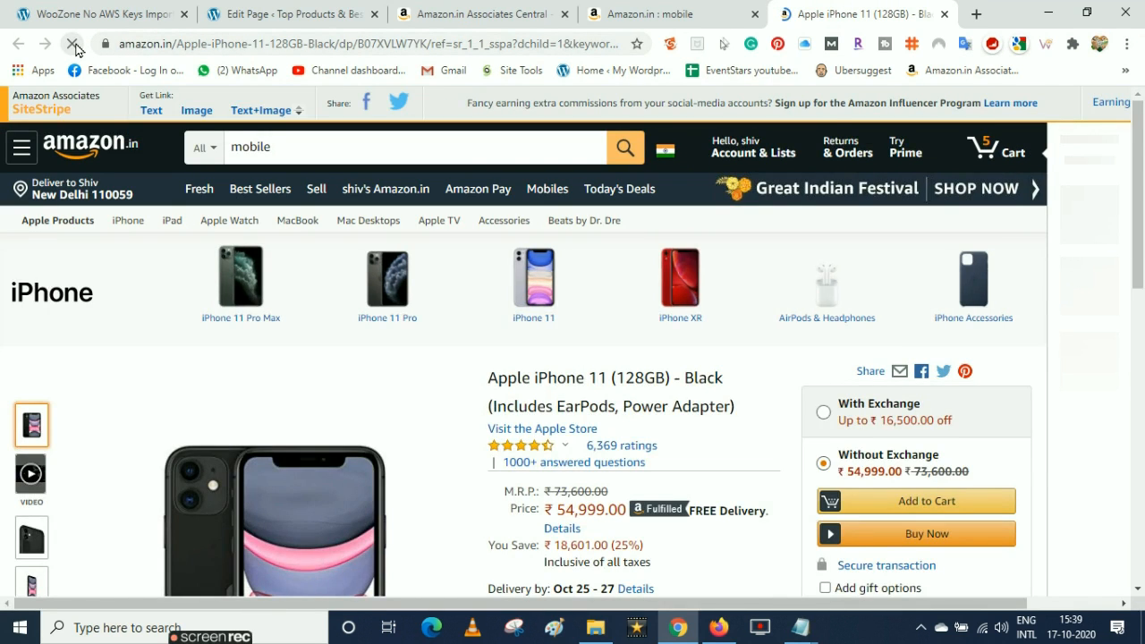
# Return to the WooZone site, enter the item purchase code on the WZone dashboard and activate the plugin
pyautogui.click(123, 11)
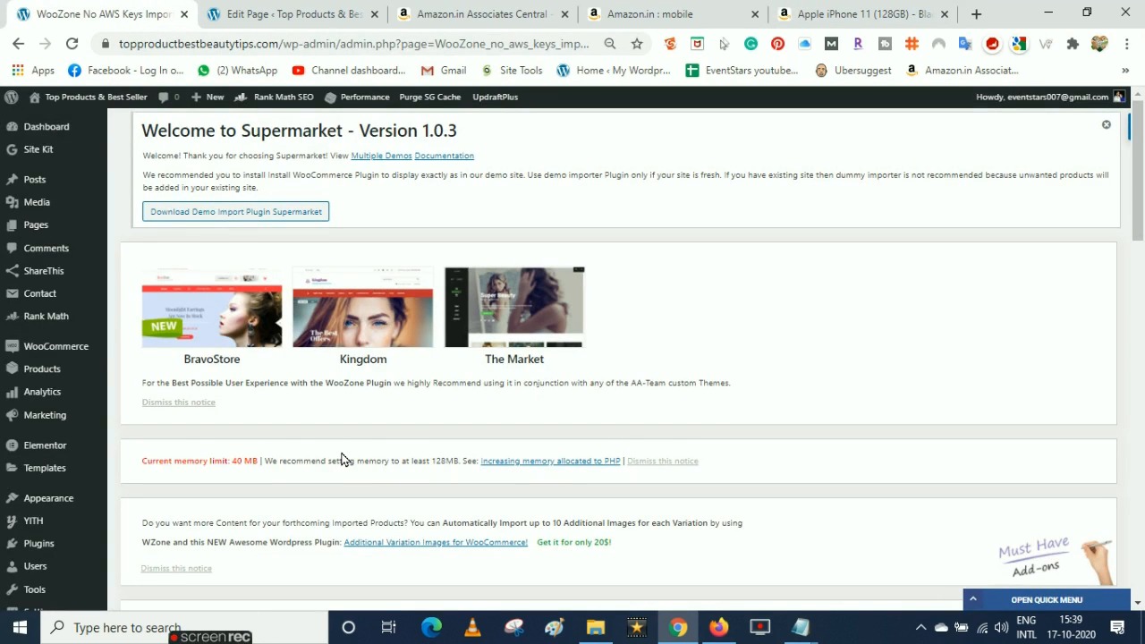
pyautogui.moveTo(1141, 204); pyautogui.dragTo(1143, 271)
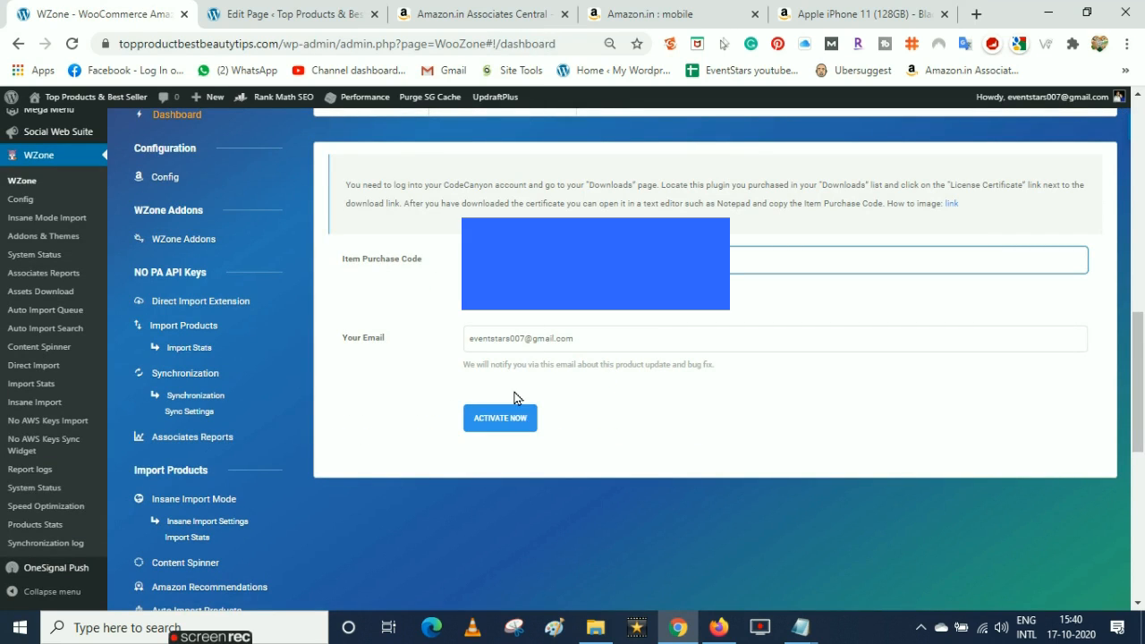
pyautogui.click(506, 420)
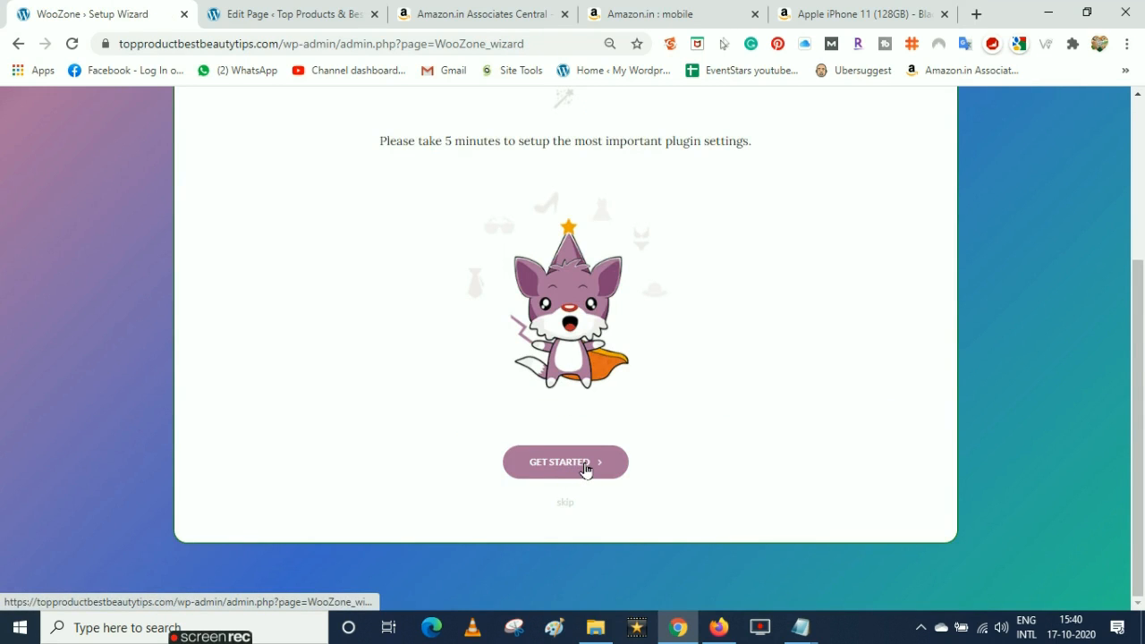
# Start the setup wizard, answering Online Store as site type and creating a new website solely for an Amazon products store as purpose
pyautogui.click(586, 470)
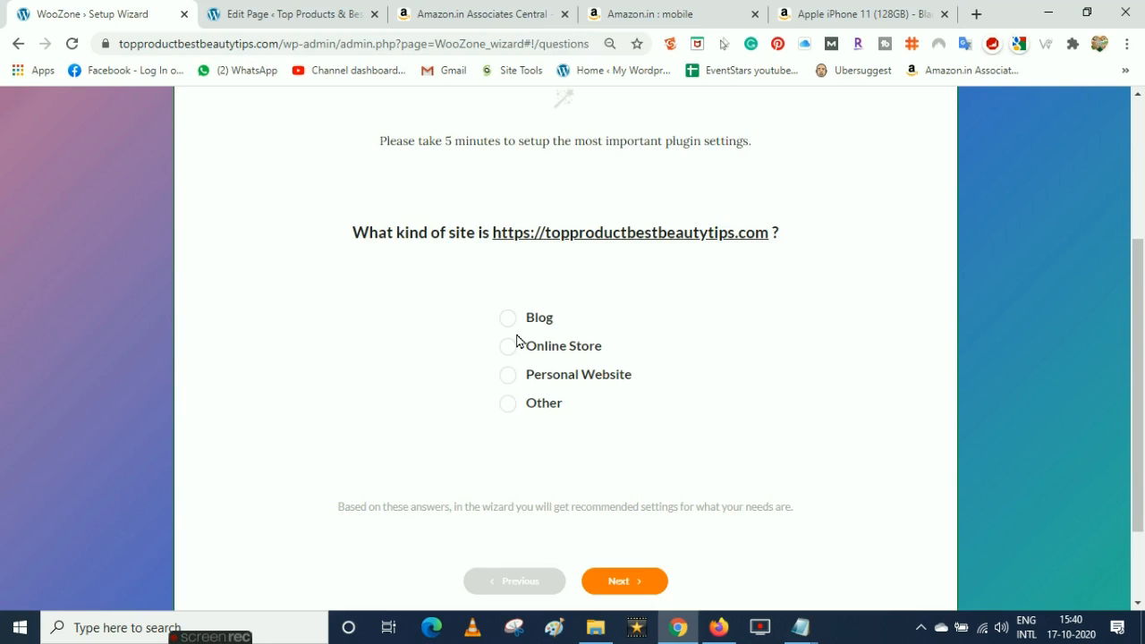
pyautogui.click(509, 402)
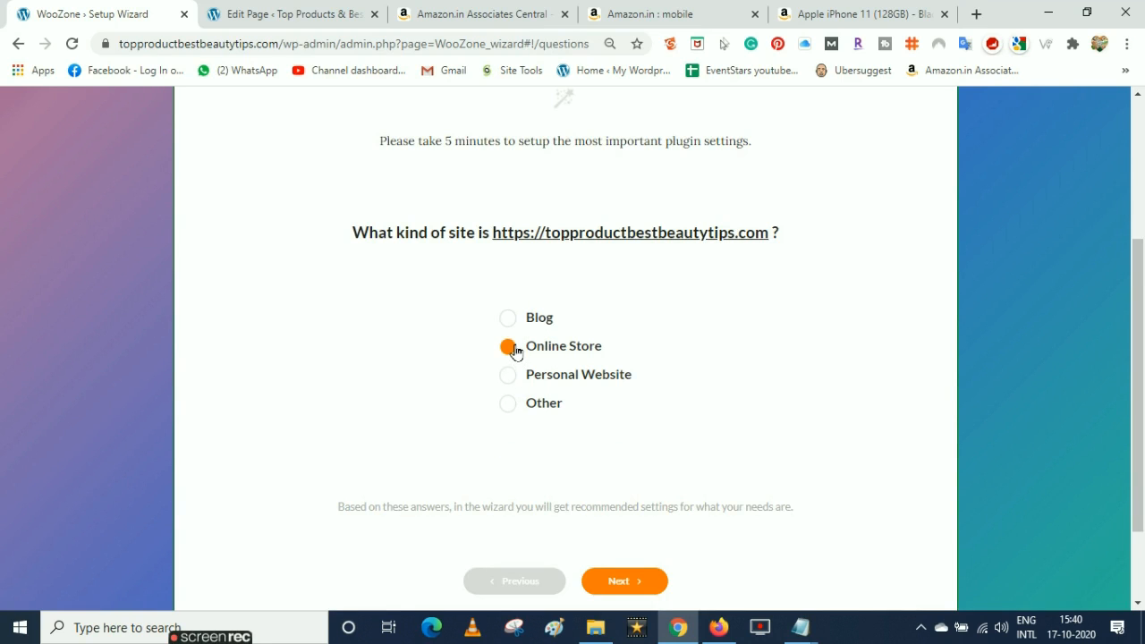
pyautogui.moveTo(1144, 326)
pyautogui.mouseDown()
pyautogui.moveTo(1143, 396)
pyautogui.moveTo(1144, 330)
pyautogui.mouseUp()
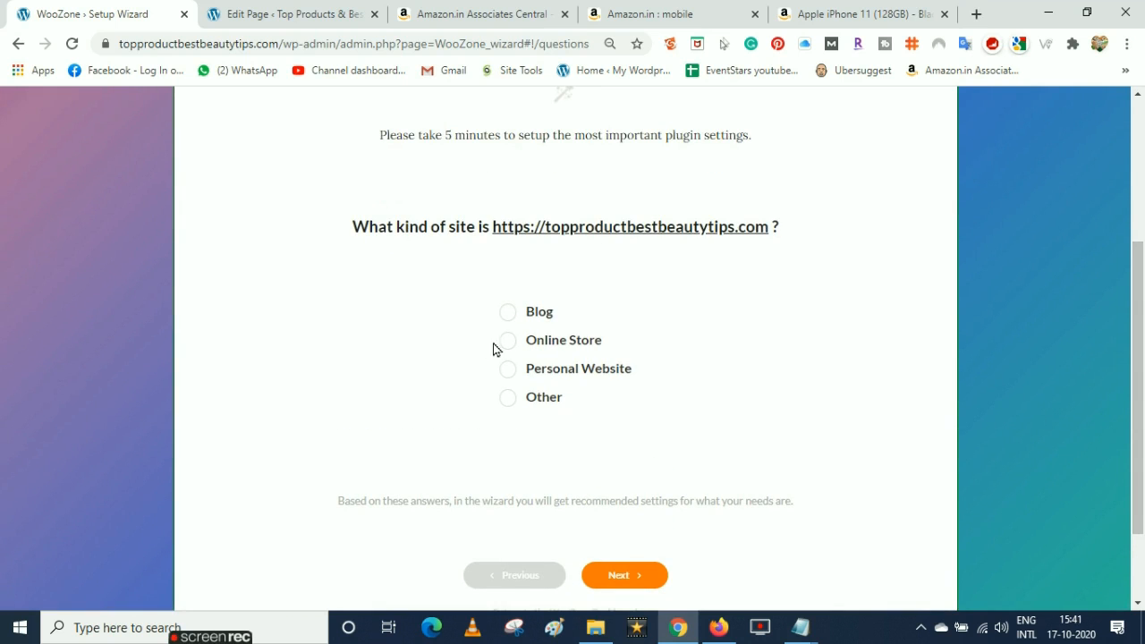
pyautogui.click(641, 578)
pyautogui.click(613, 515)
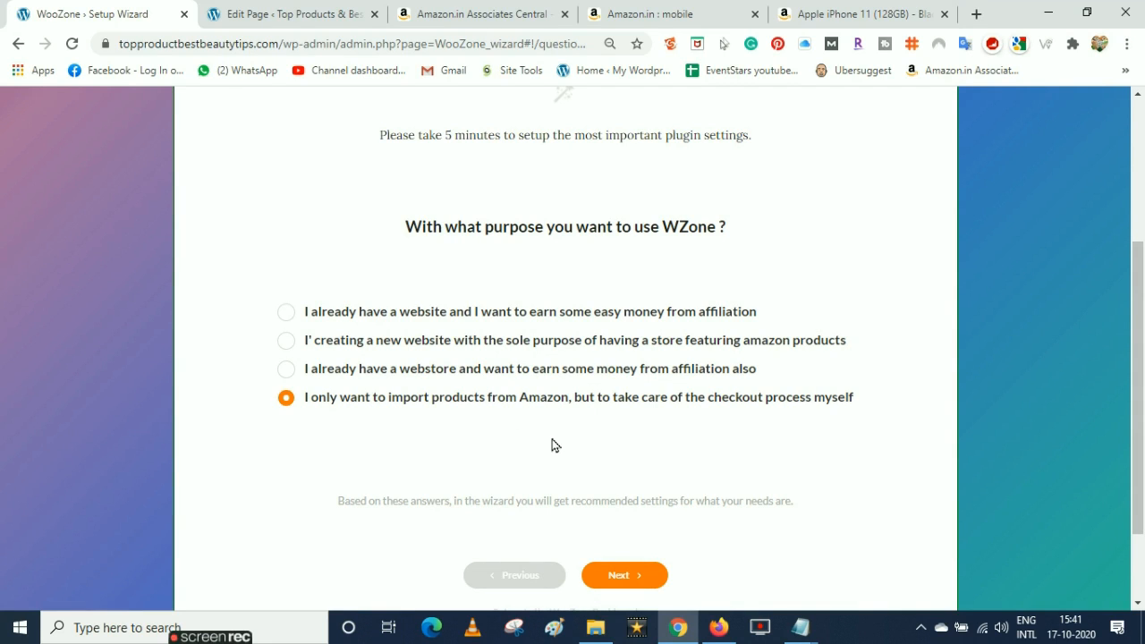
pyautogui.click(559, 343)
pyautogui.click(614, 577)
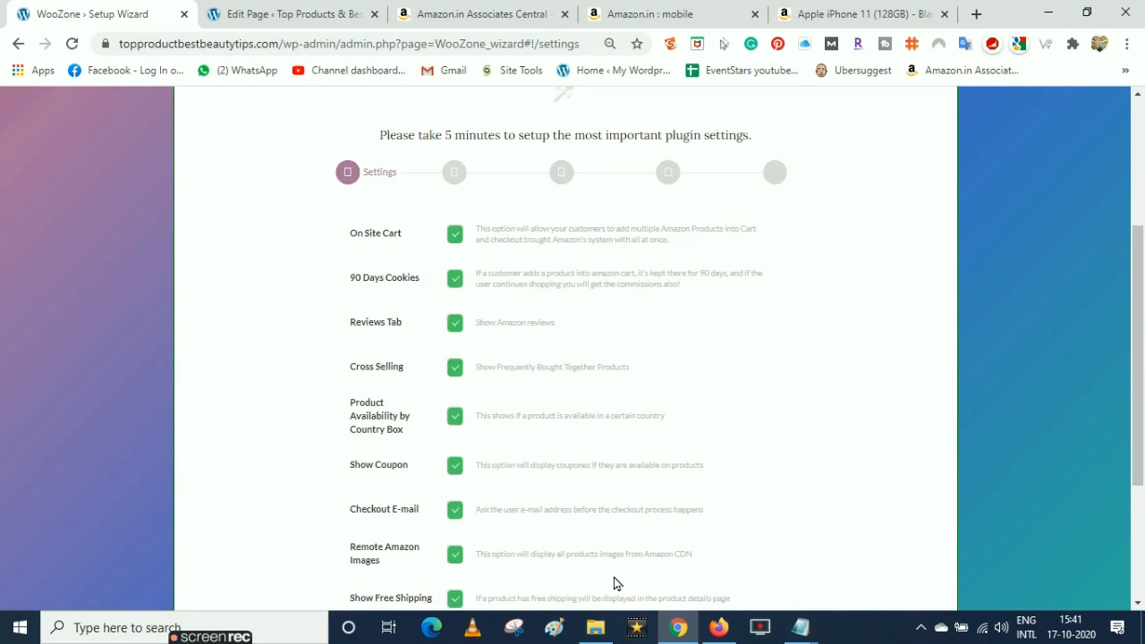
# Accept the default options on the wizard's Settings, Prices Setup, Fine Tuning and Customization pages
pyautogui.scroll(-2, 613, 577)
pyautogui.click(631, 513)
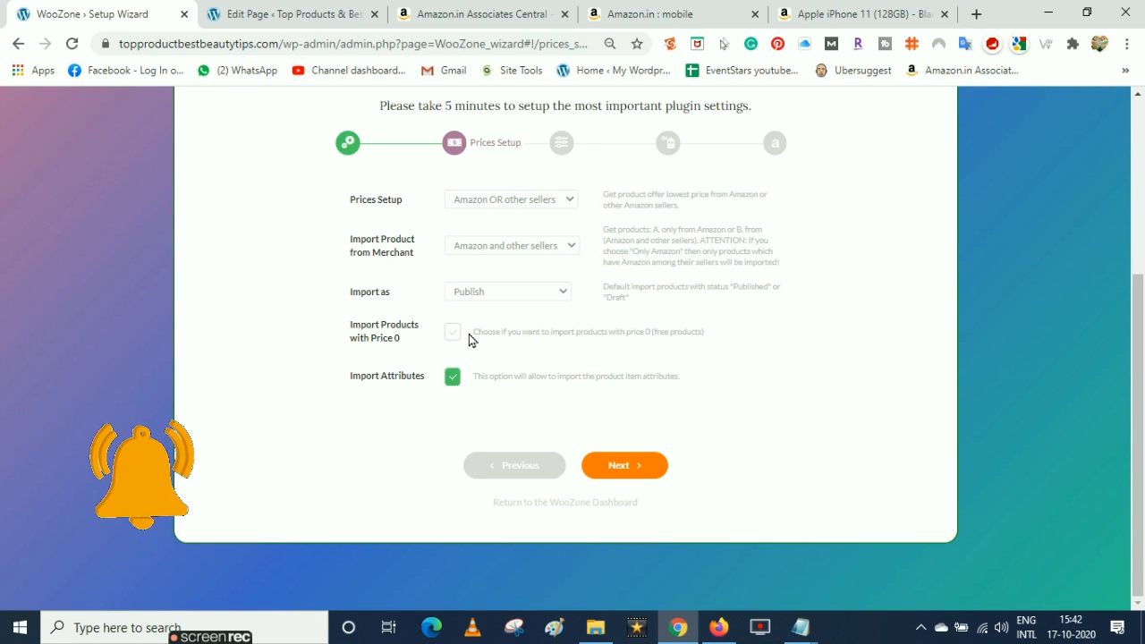
pyautogui.click(632, 469)
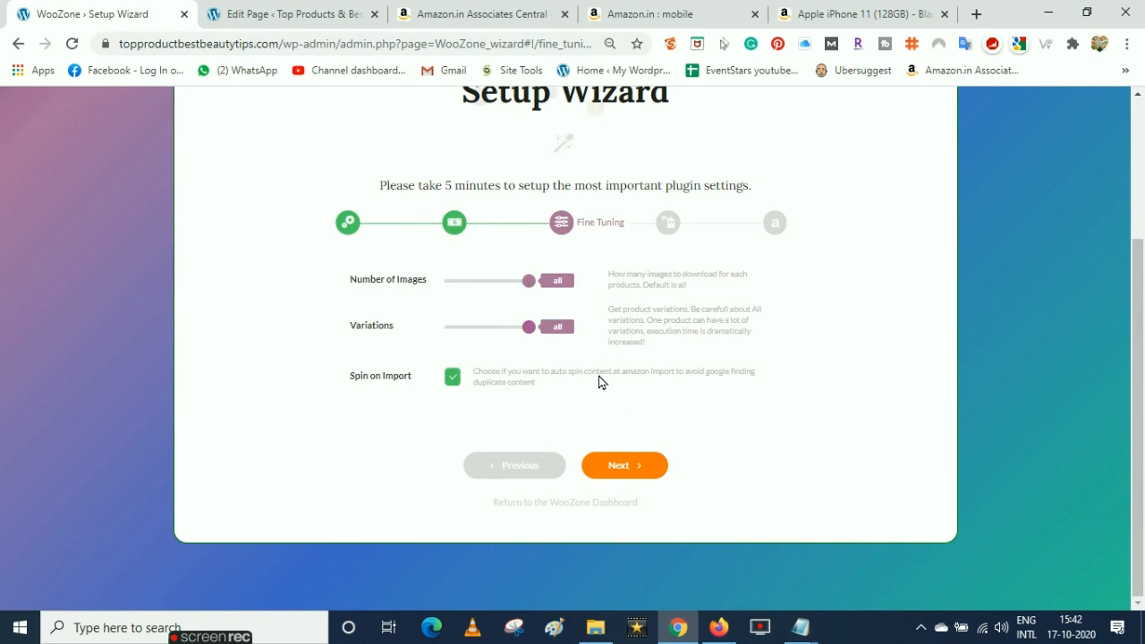
pyautogui.click(622, 467)
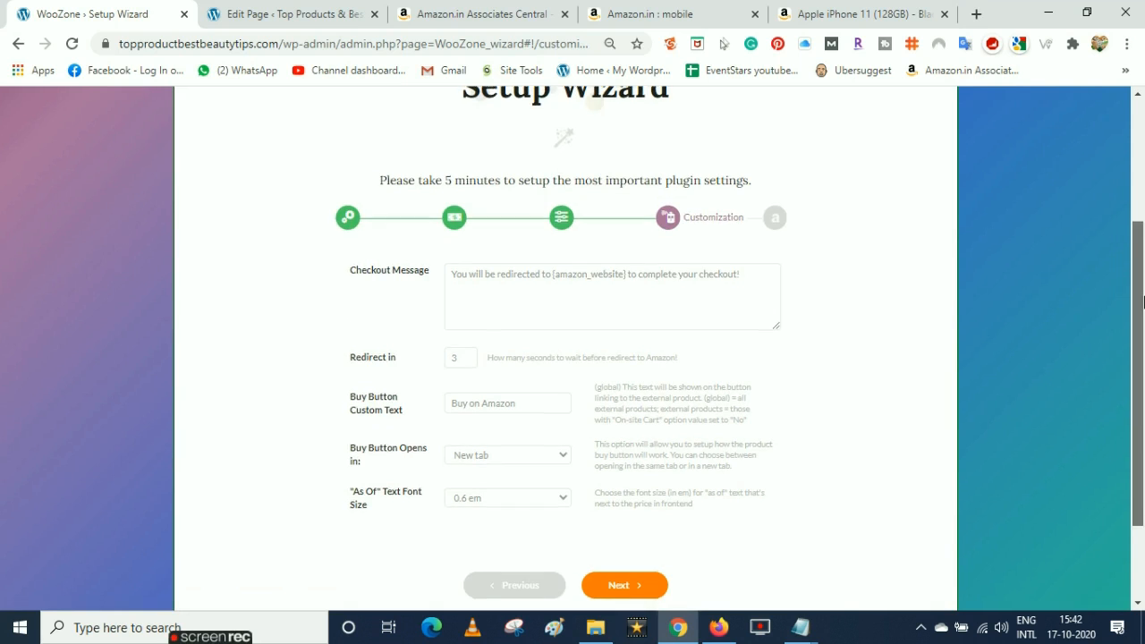
pyautogui.scroll(-2, 675, 358)
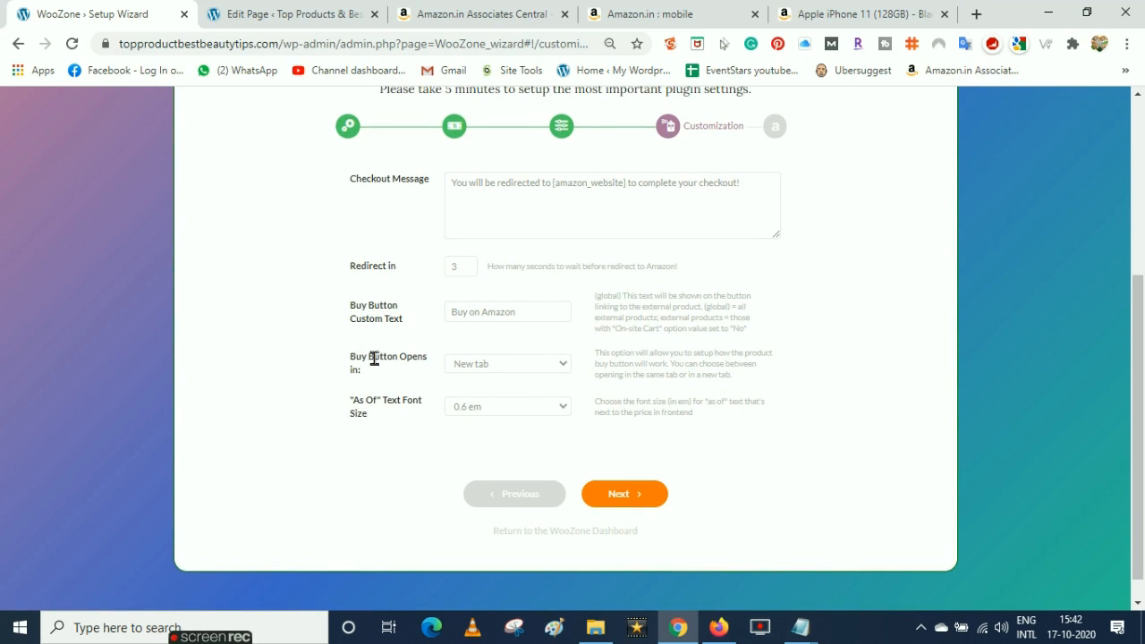
pyautogui.click(644, 504)
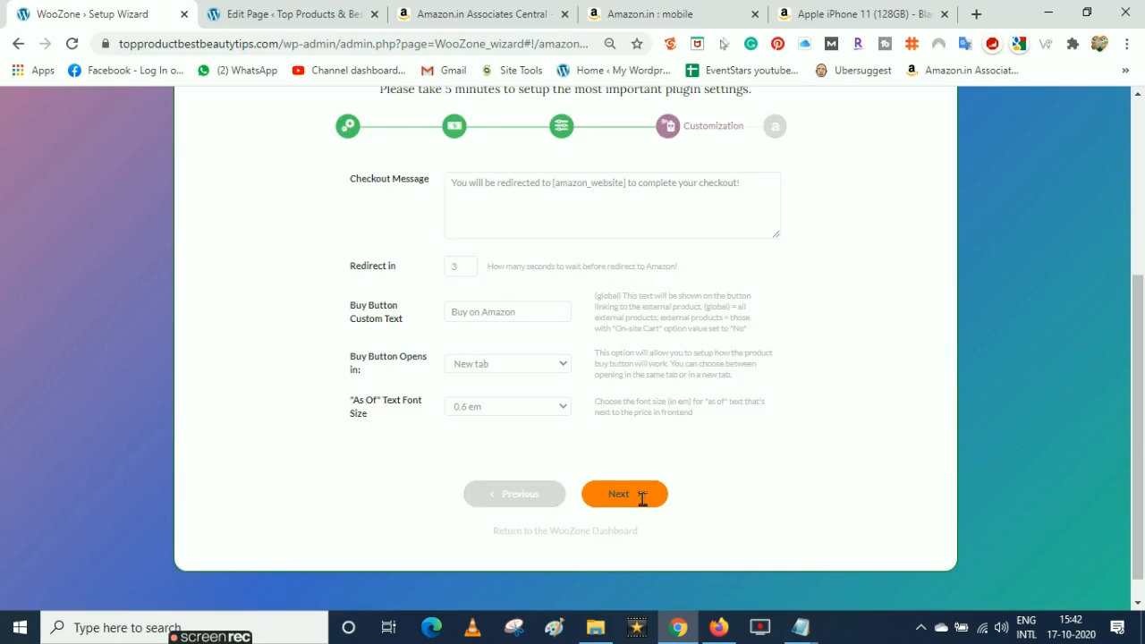
# Review the affiliate IDs and India location on the wizard's Amazon page, keep them and finish the setup
pyautogui.moveTo(1141, 265); pyautogui.dragTo(1142, 280)
pyautogui.scroll(-3, 588, 424)
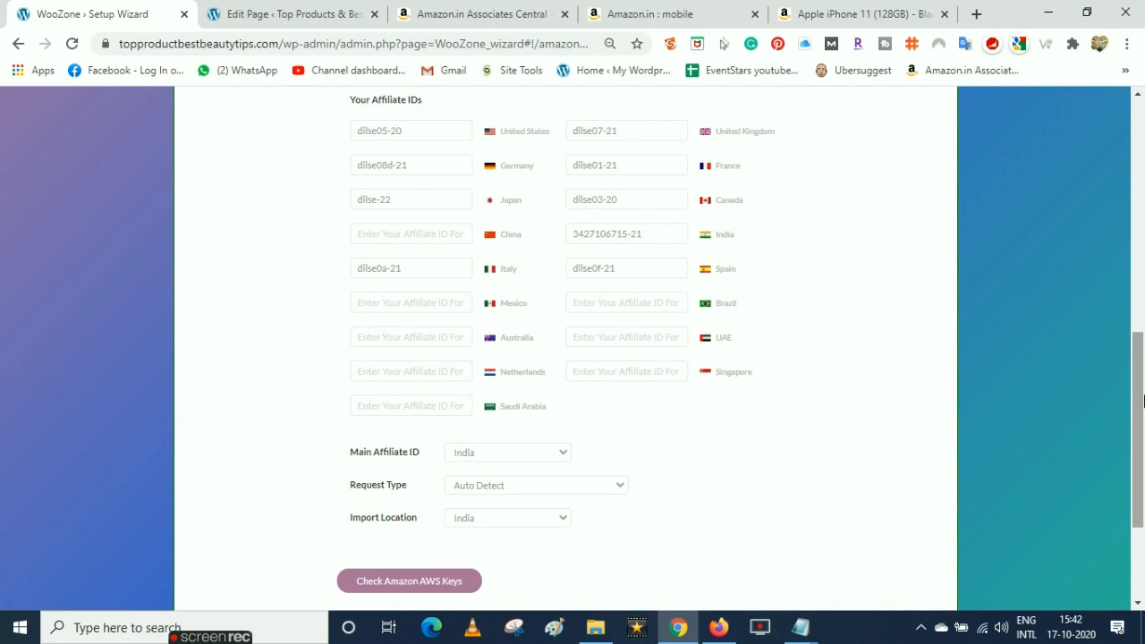
pyautogui.moveTo(1139, 429); pyautogui.dragTo(1139, 470)
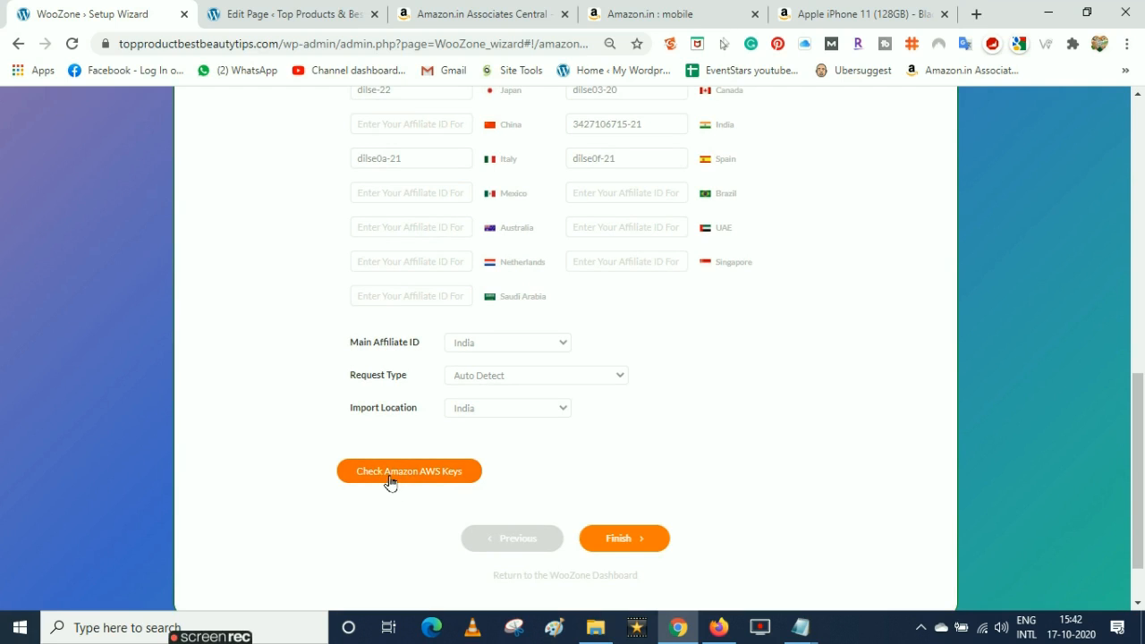
pyautogui.click(634, 539)
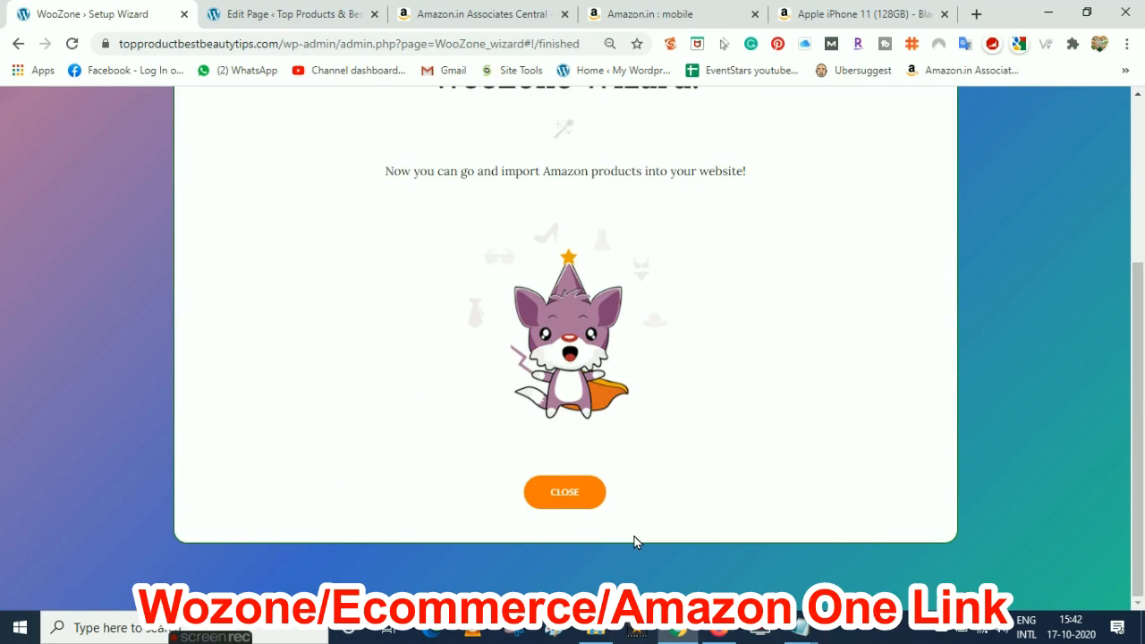
# Close the finished setup wizard, look over the module shortcuts on the WZone dashboard and reload the page
pyautogui.click(579, 501)
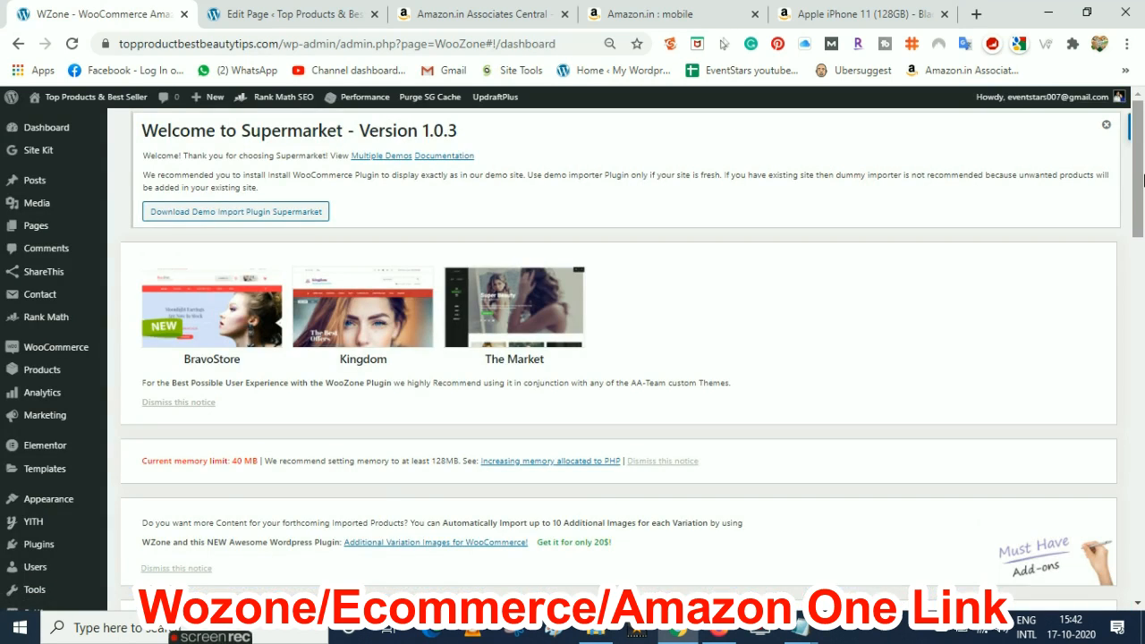
pyautogui.scroll(-2, 1143, 323)
pyautogui.scroll(-1, 1142, 322)
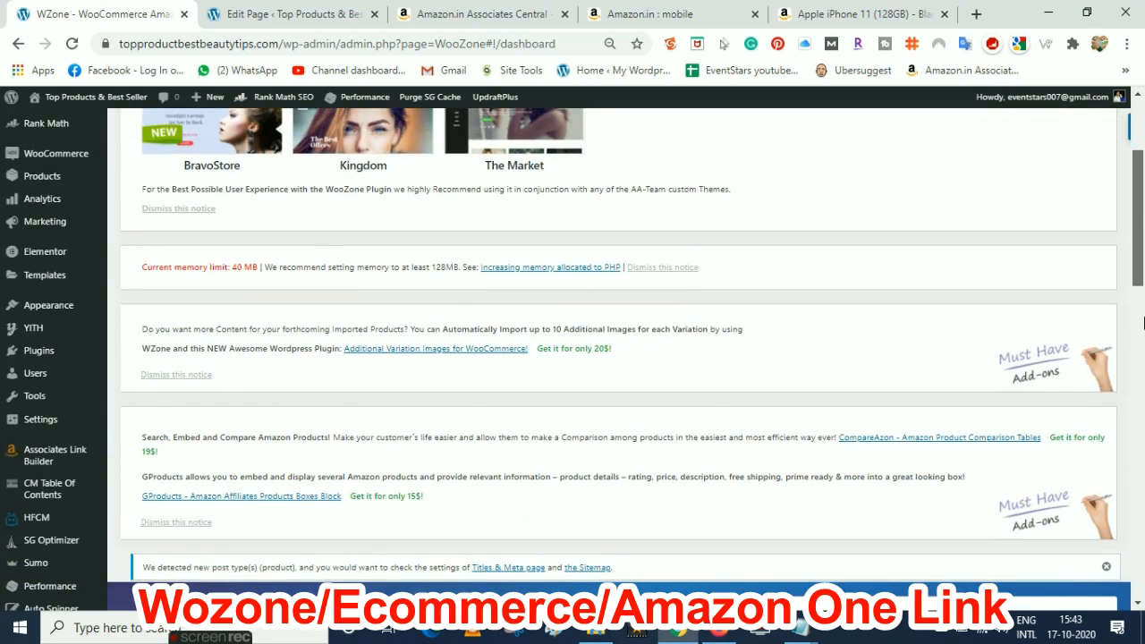
pyautogui.moveTo(1144, 323)
pyautogui.mouseDown()
pyautogui.moveTo(1144, 428)
pyautogui.moveTo(1144, 311)
pyautogui.mouseUp()
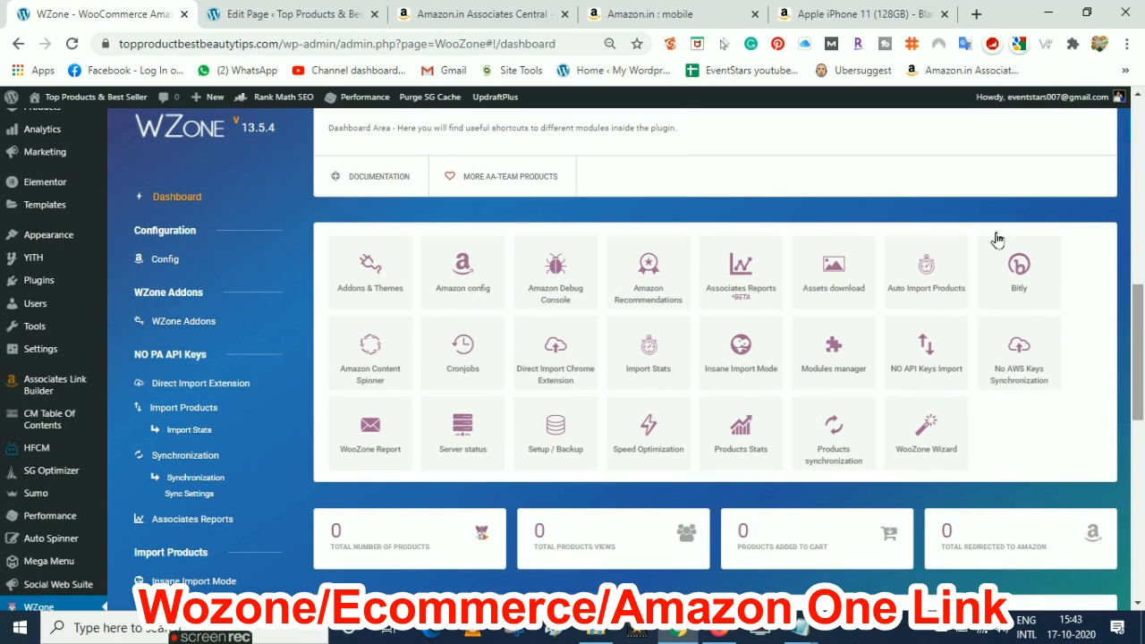
pyautogui.click(74, 44)
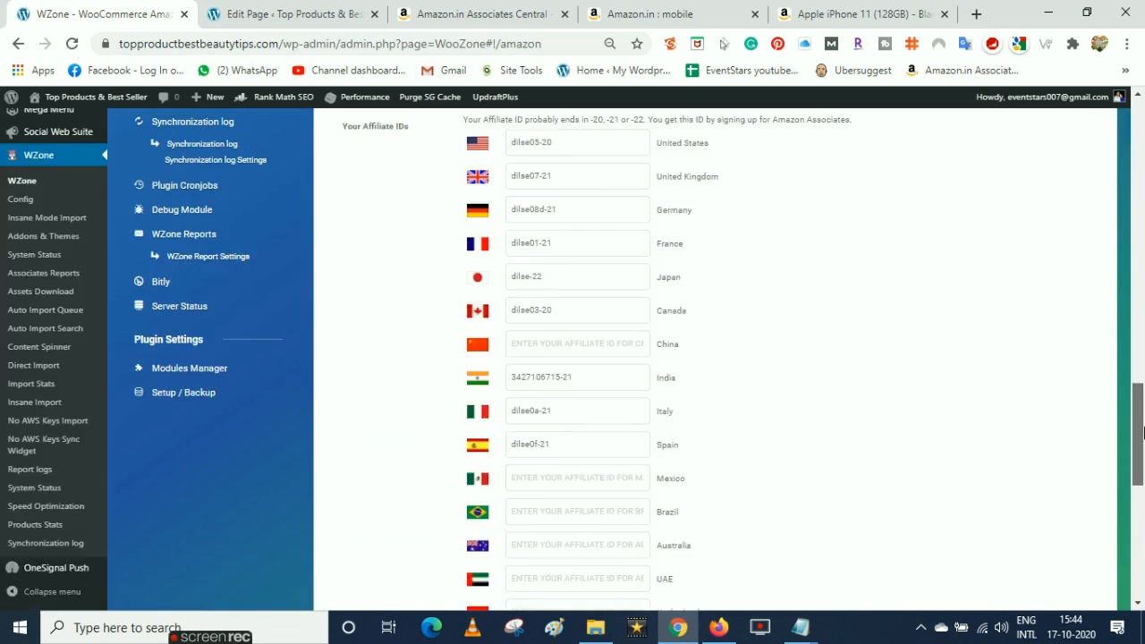
# Review the WZone configuration's affiliate IDs and its Import SETUP options for attributes, prices, merchants and variations
pyautogui.moveTo(1141, 438); pyautogui.dragTo(1141, 298)
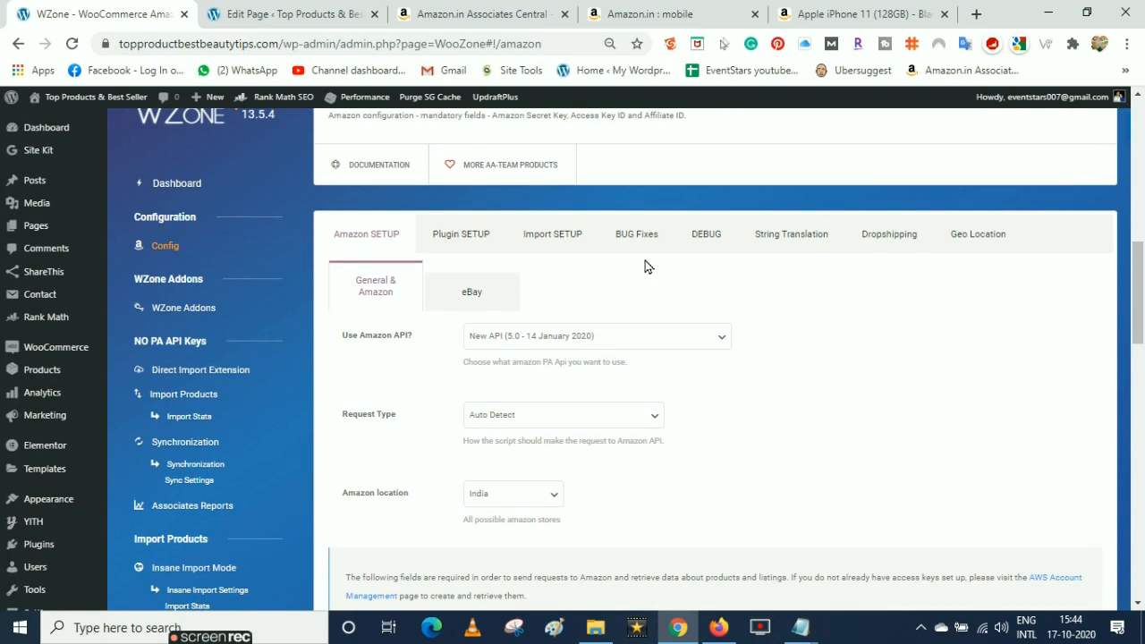
pyautogui.click(550, 237)
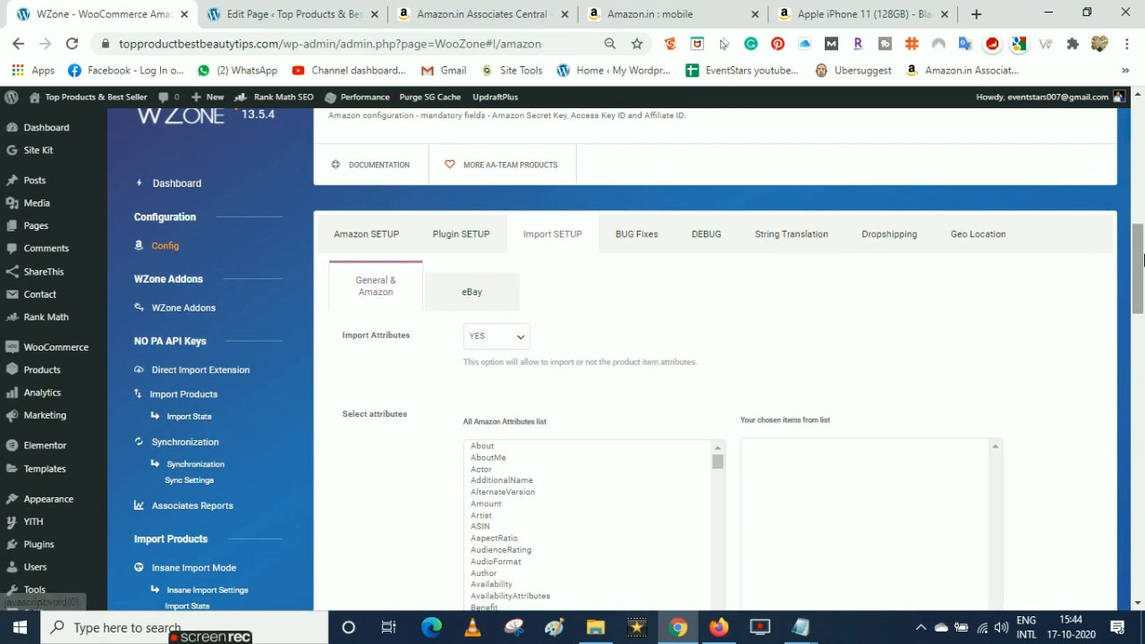
pyautogui.moveTo(1140, 259); pyautogui.dragTo(1141, 354)
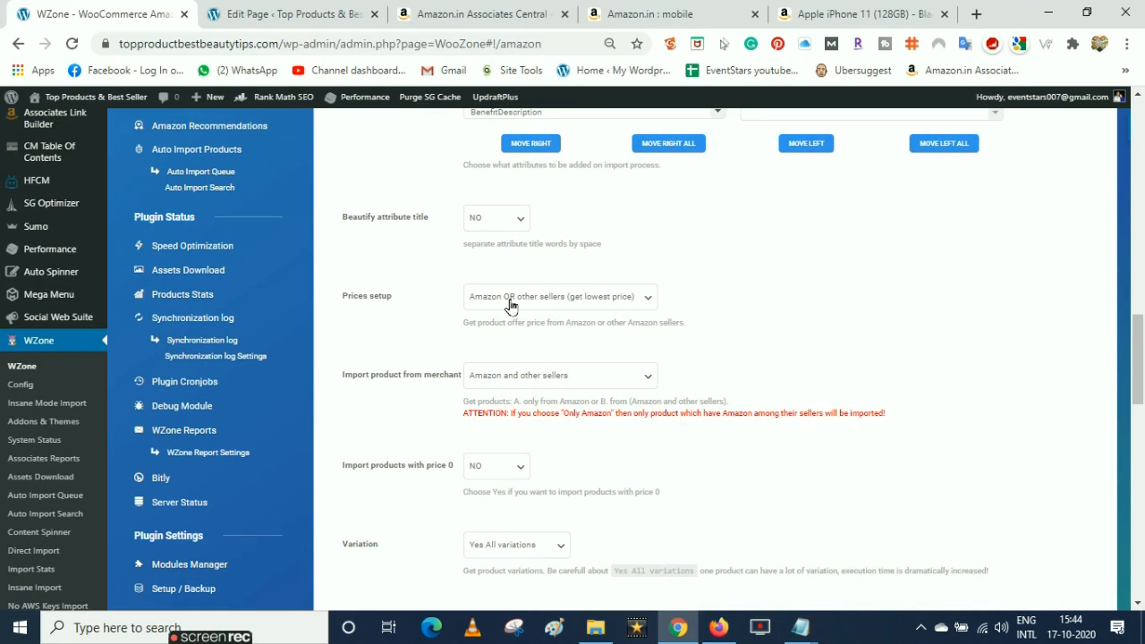
pyautogui.moveTo(1142, 349); pyautogui.dragTo(1142, 295)
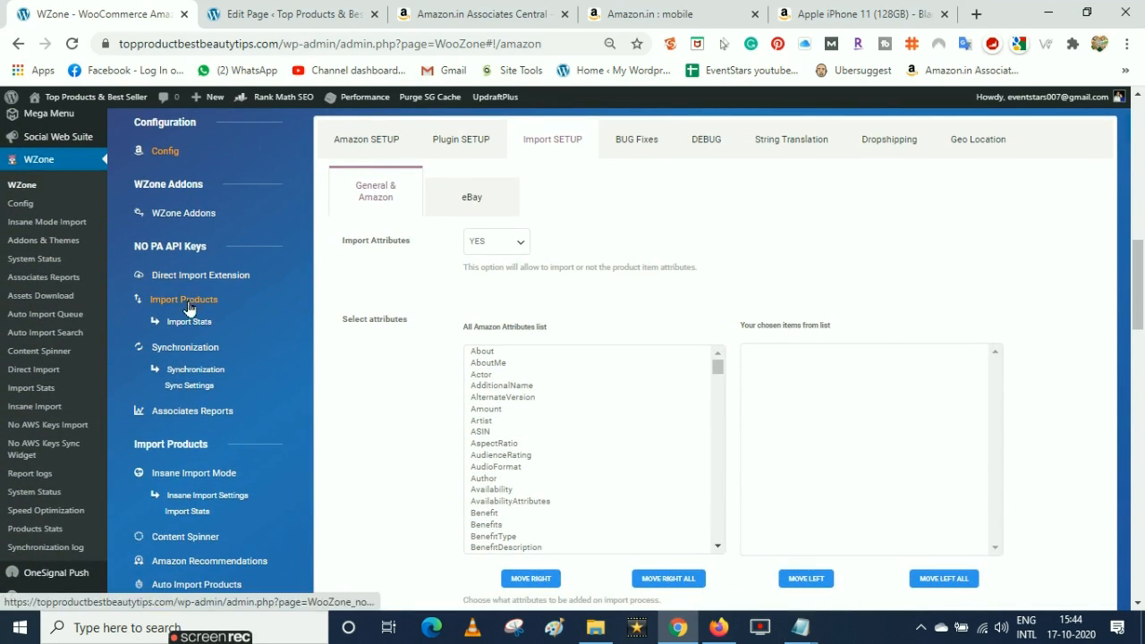
# Open WZone's Synchronization page, then reload the Amazon Apple iPhone 11 page to check the Direct Import extension's authorization
pyautogui.click(184, 356)
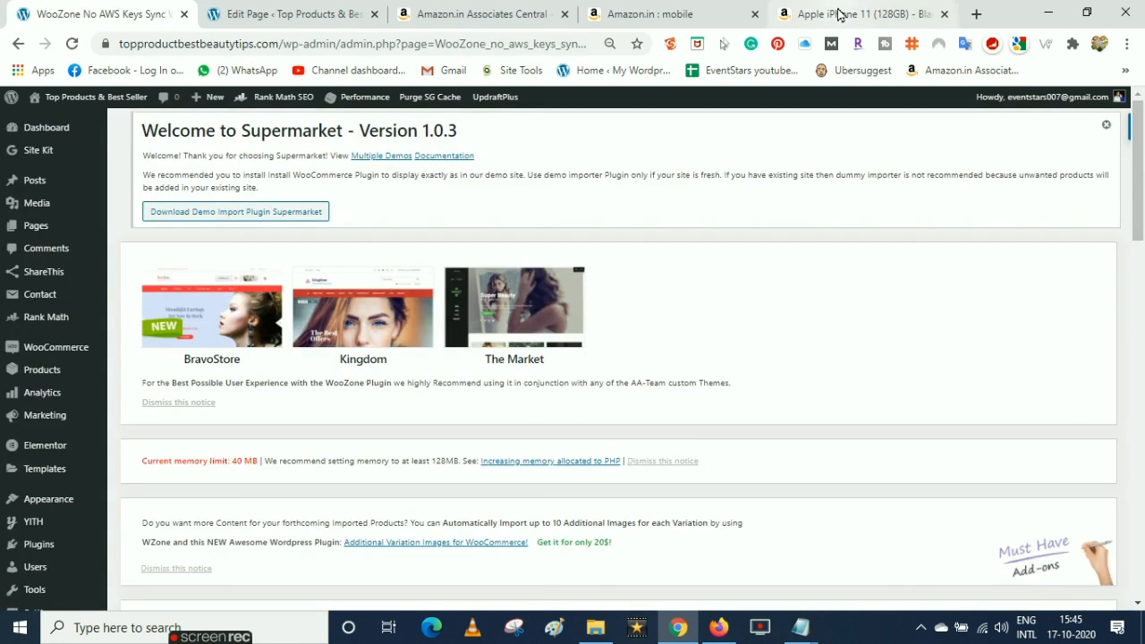
pyautogui.click(841, 13)
pyautogui.click(72, 45)
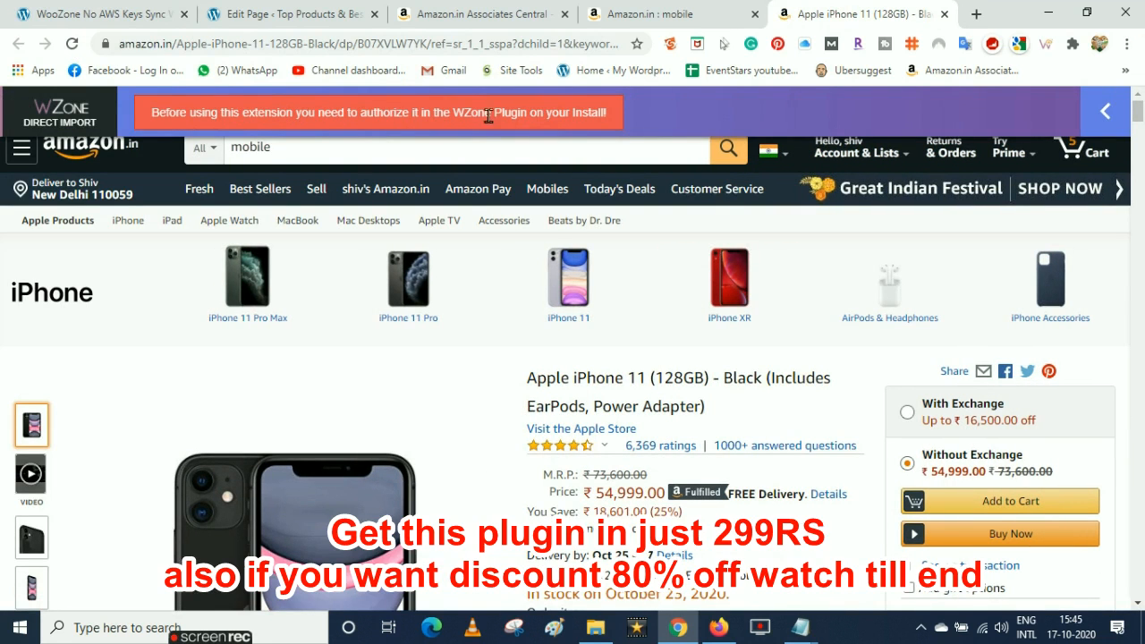
# Return to the No AWS Keys Synchronization page, examine its sync information, and briefly open and close the plugin documentation
pyautogui.click(105, 13)
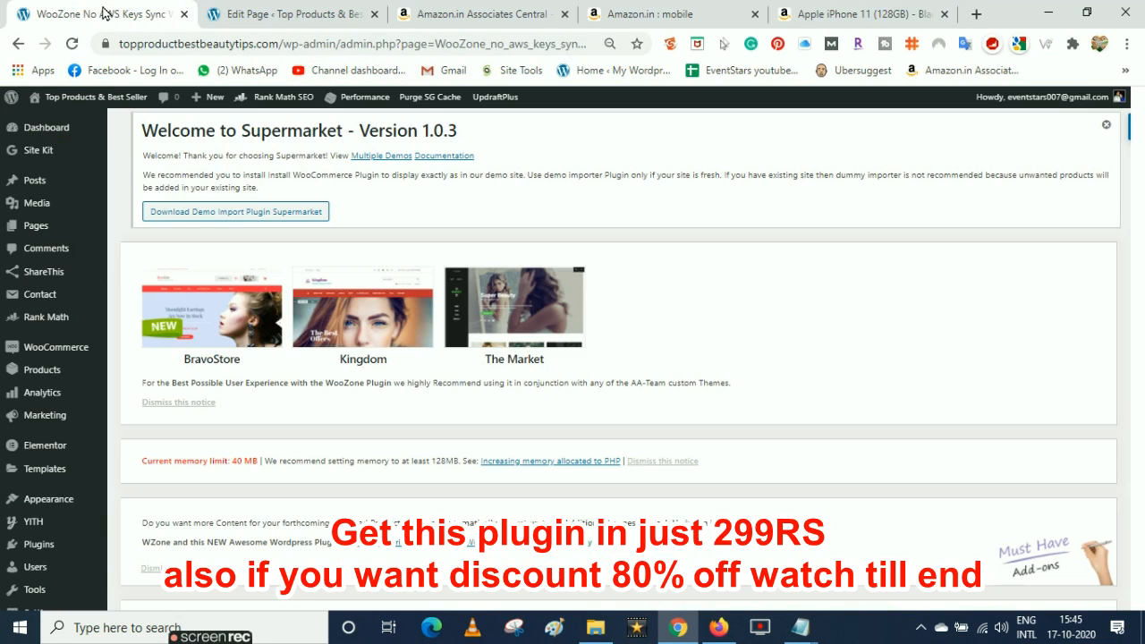
pyautogui.moveTo(1143, 188); pyautogui.dragTo(1144, 362)
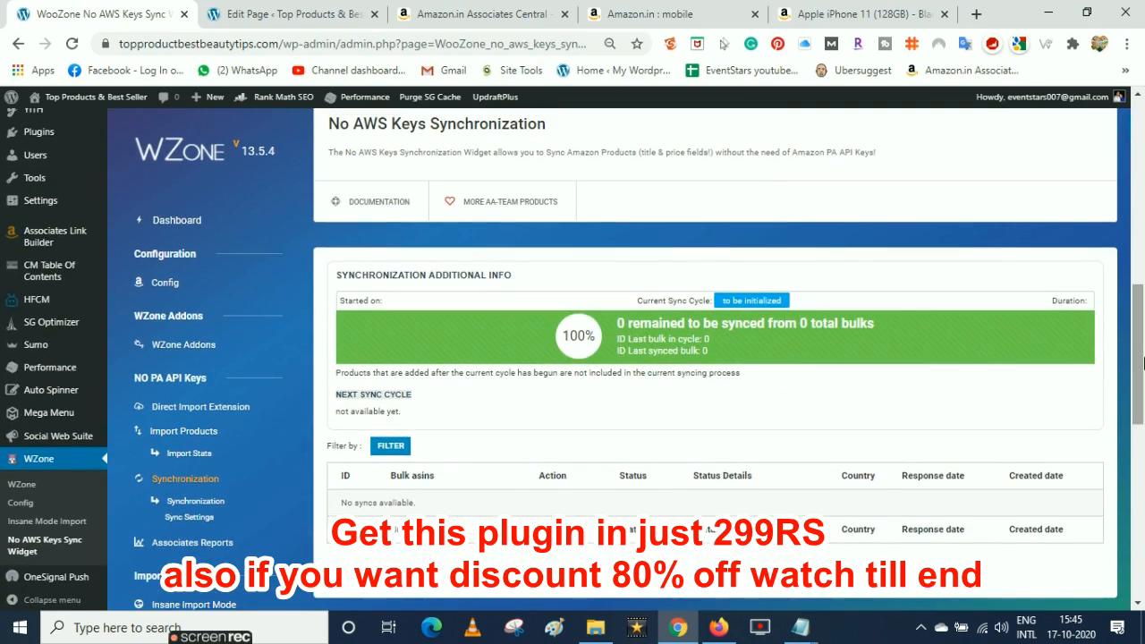
pyautogui.click(358, 208)
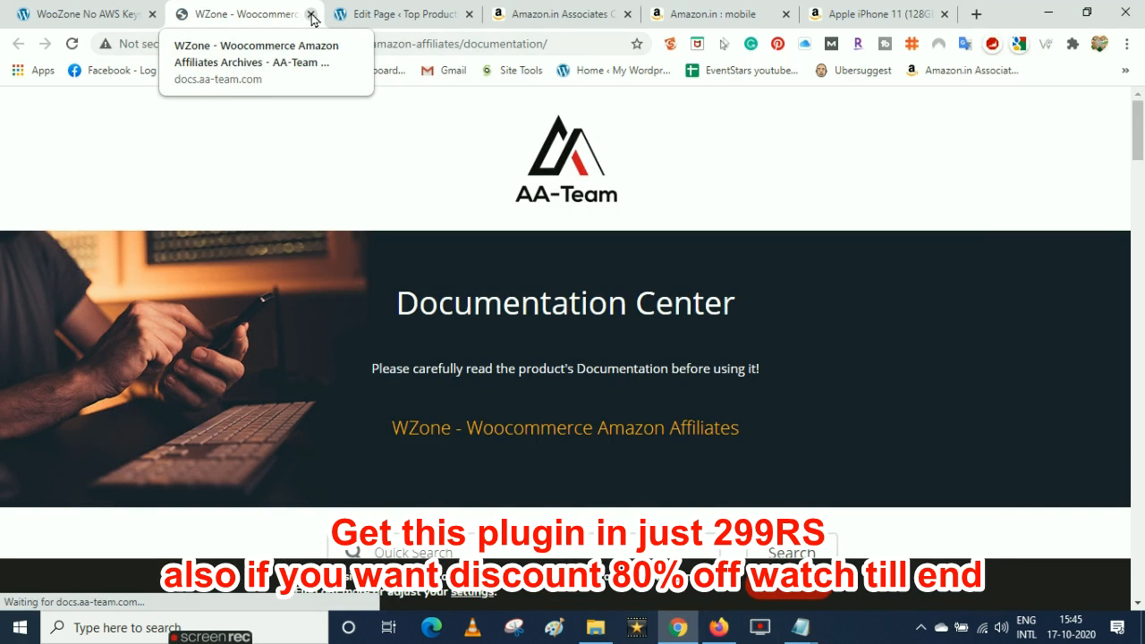
pyautogui.click(310, 15)
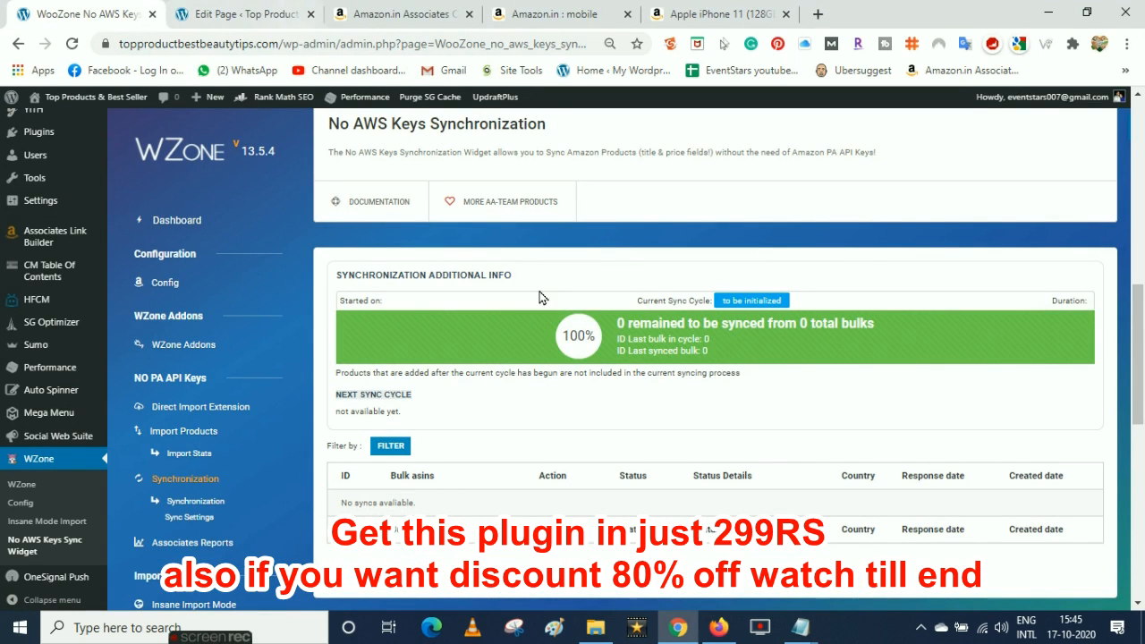
pyautogui.scroll(-2, 178, 255)
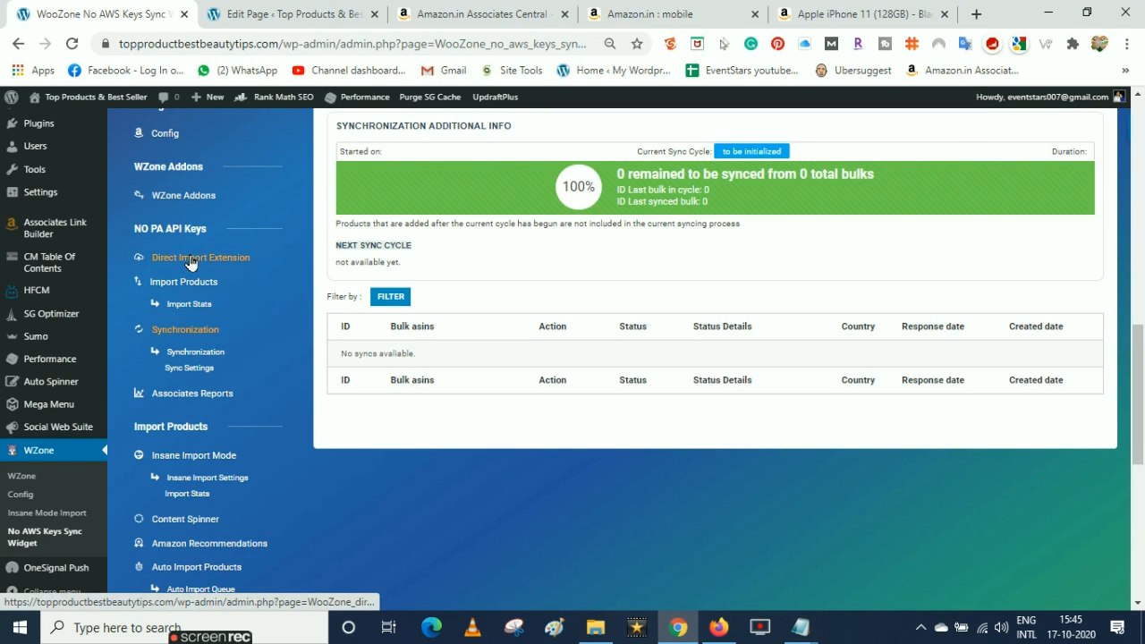
# Open WZone's Direct Import Extension page, authorize the extension for this install and reload the page
pyautogui.click(189, 258)
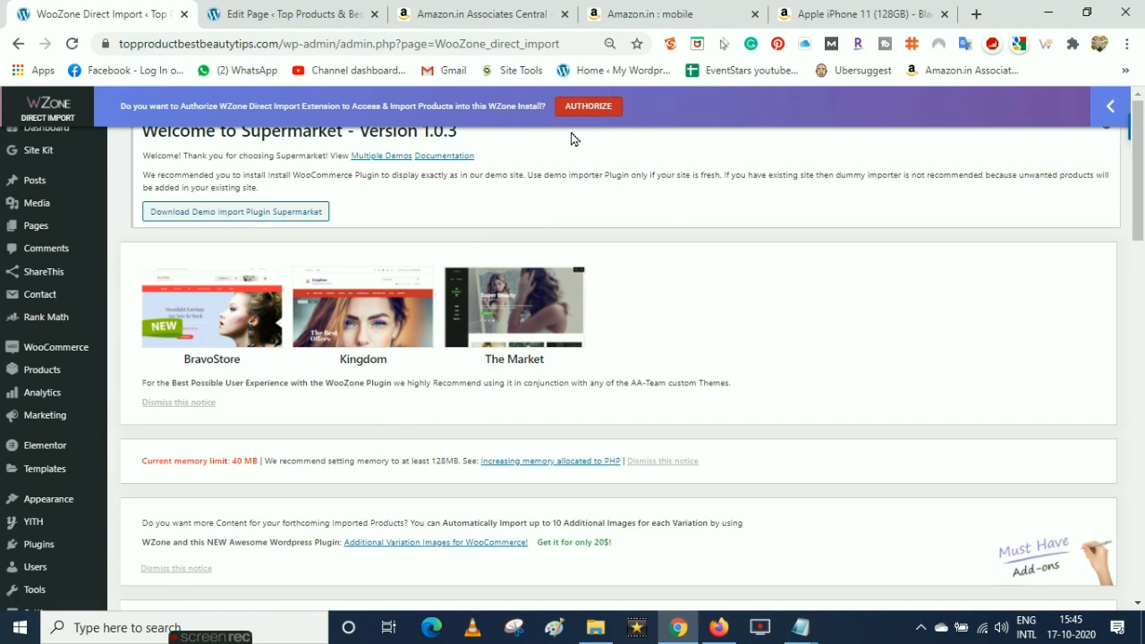
pyautogui.click(590, 113)
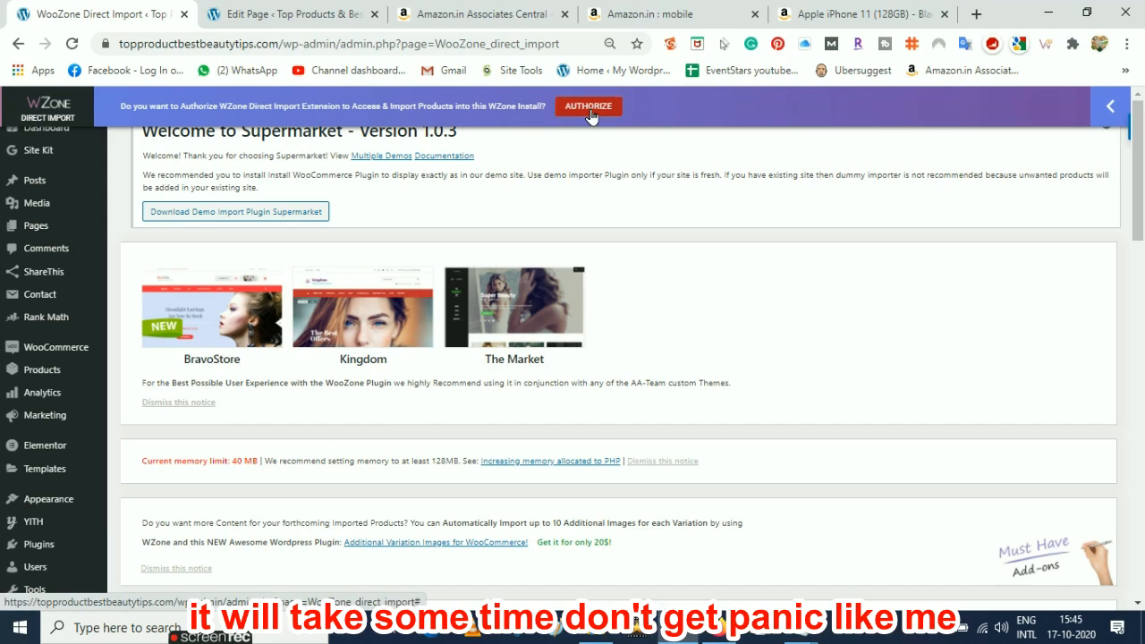
pyautogui.click(73, 44)
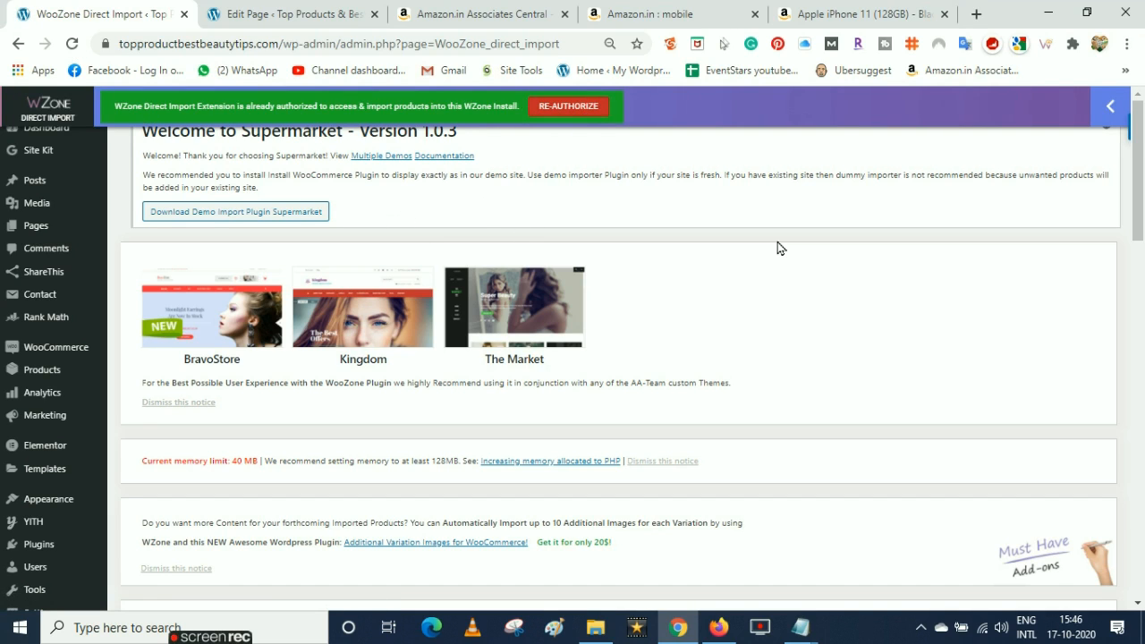
# Reload the Amazon Apple iPhone 11 (128GB) page, import the product with all its variations and close the import dialog
pyautogui.click(850, 13)
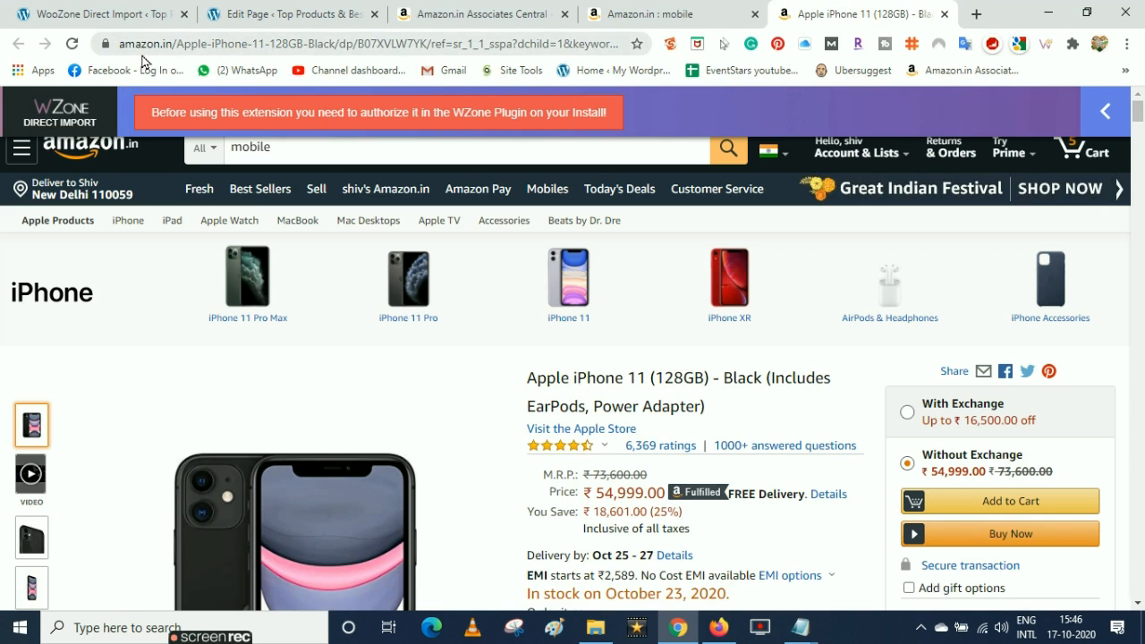
pyautogui.click(71, 45)
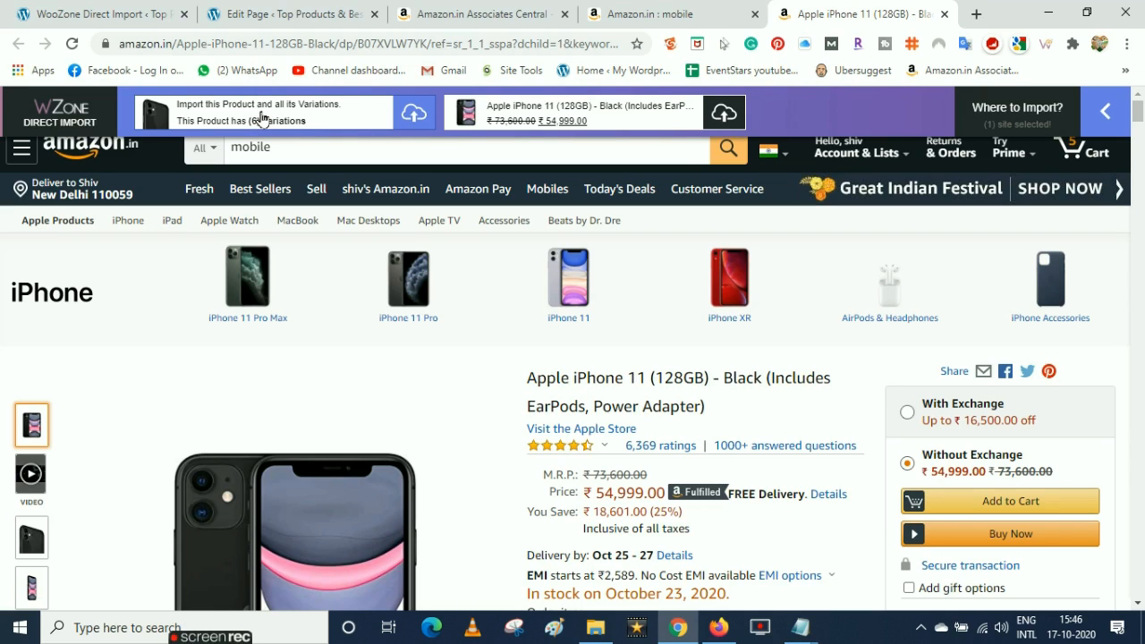
pyautogui.click(264, 119)
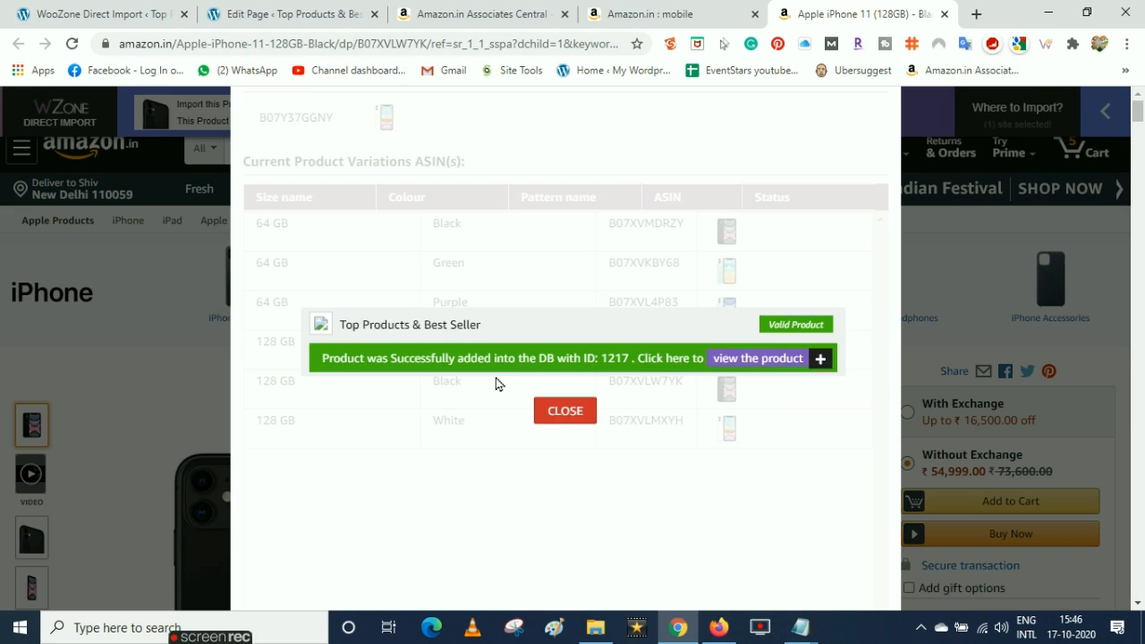
pyautogui.click(559, 411)
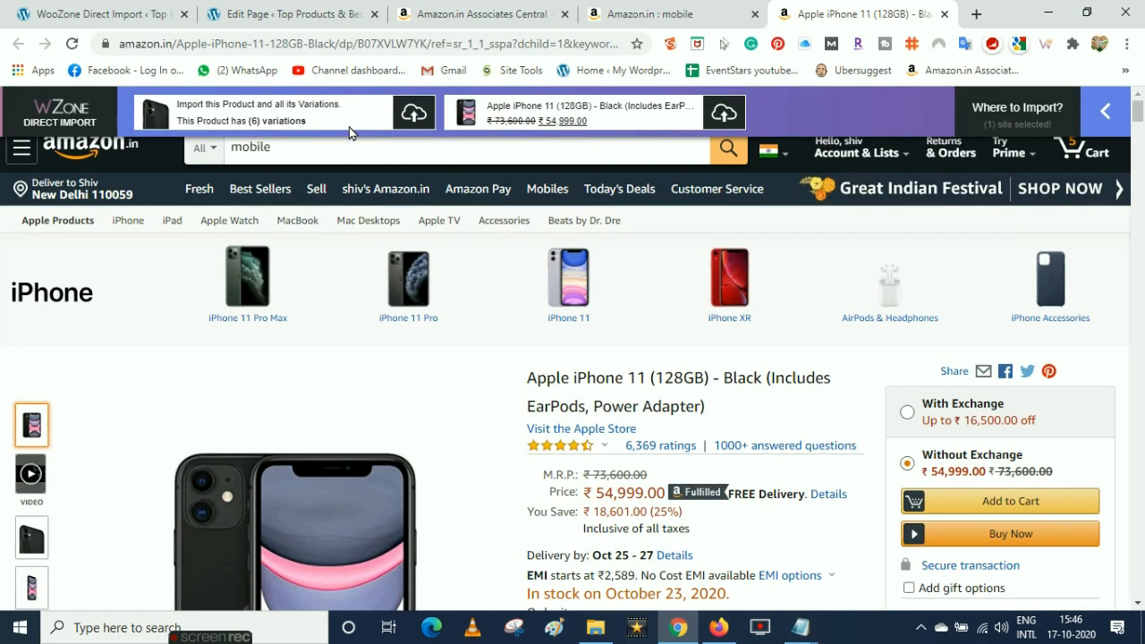
# Return to the WordPress admin and open the list of all products
pyautogui.click(105, 10)
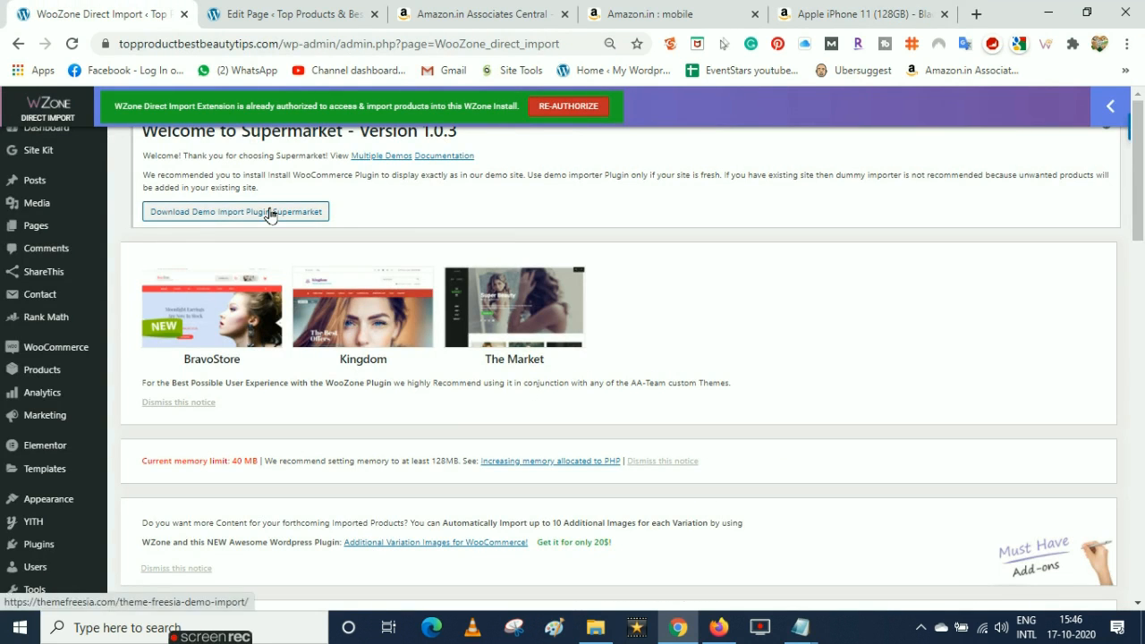
pyautogui.moveTo(1142, 190); pyautogui.dragTo(1124, 412)
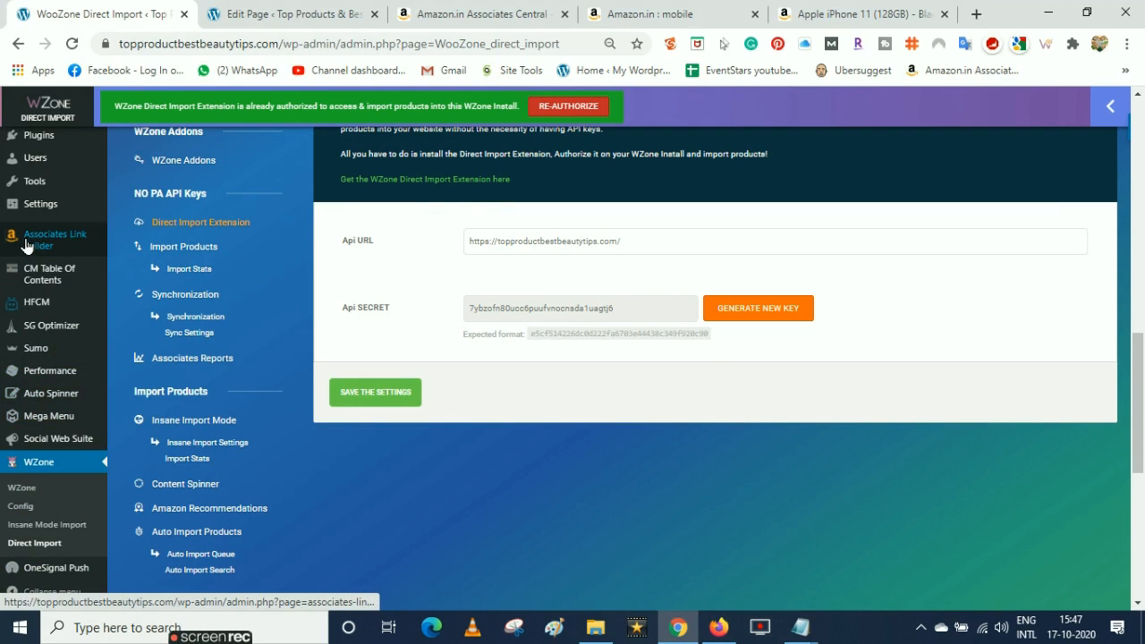
pyautogui.scroll(5, 25, 245)
pyautogui.moveTo(14, 365)
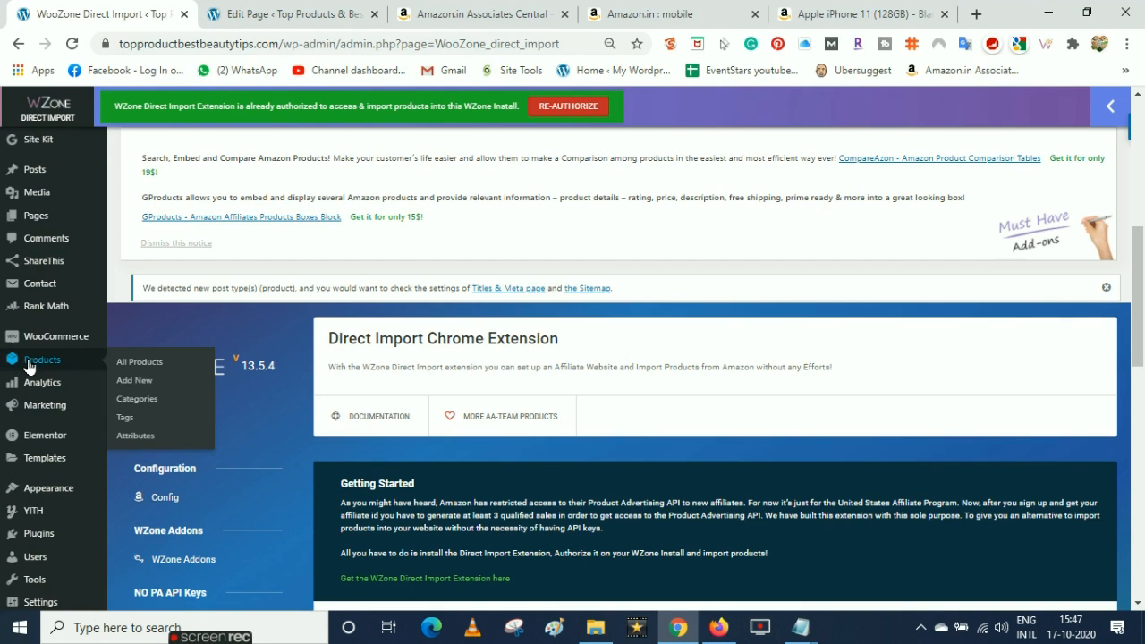
pyautogui.click(136, 364)
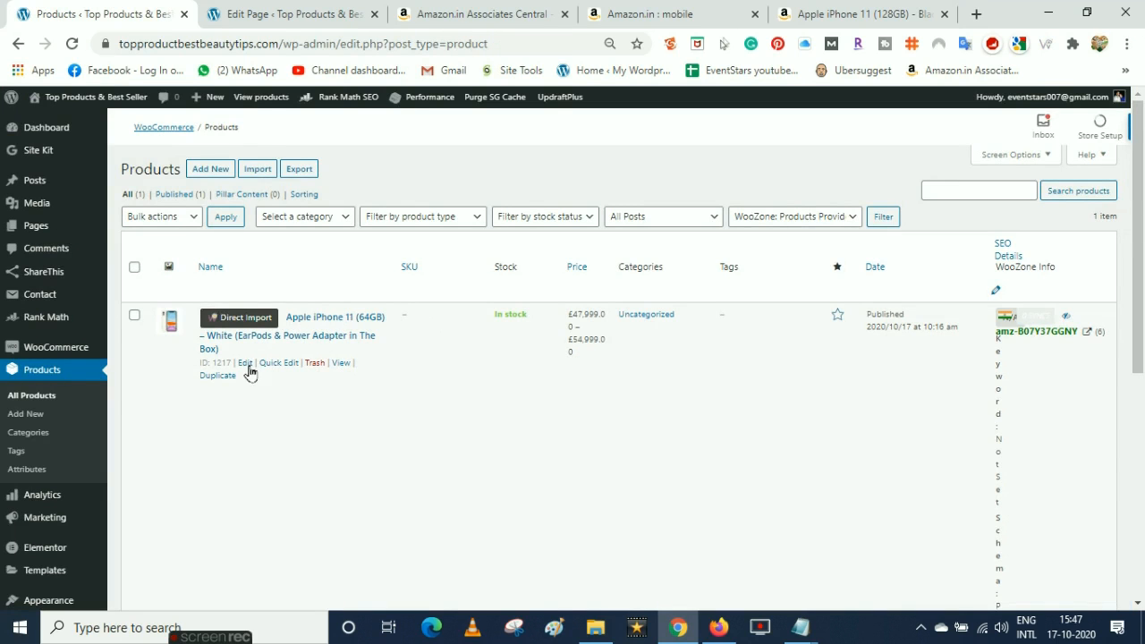
# View the imported Apple iPhone 11 (64GB) product page in a new tab and examine its country availability and variation options
pyautogui.rightClick(344, 367)
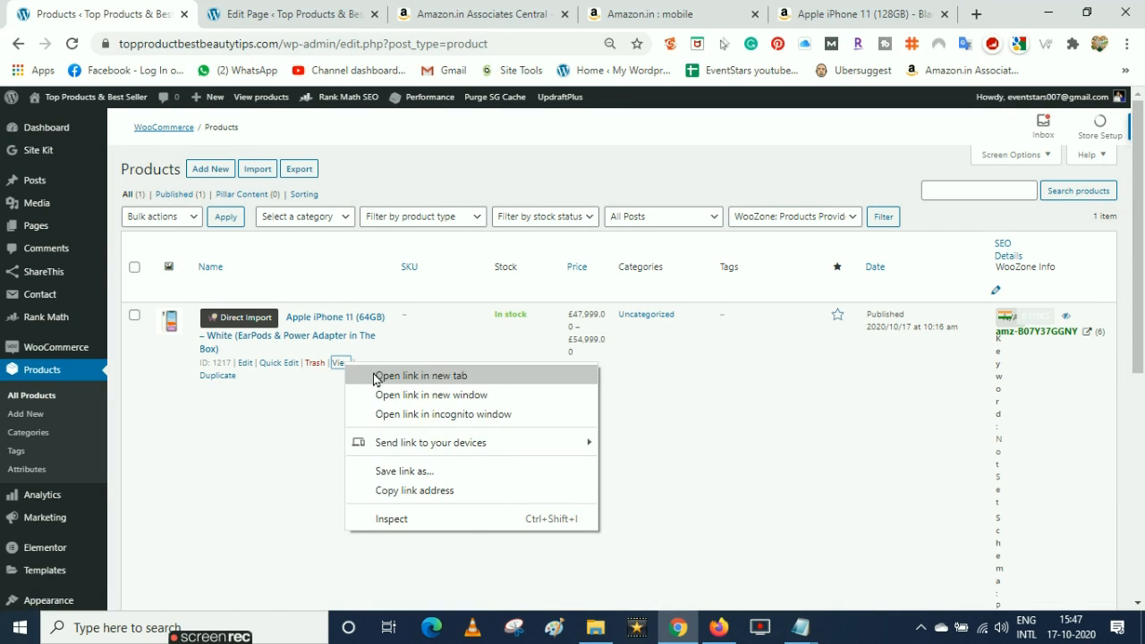
pyautogui.click(377, 374)
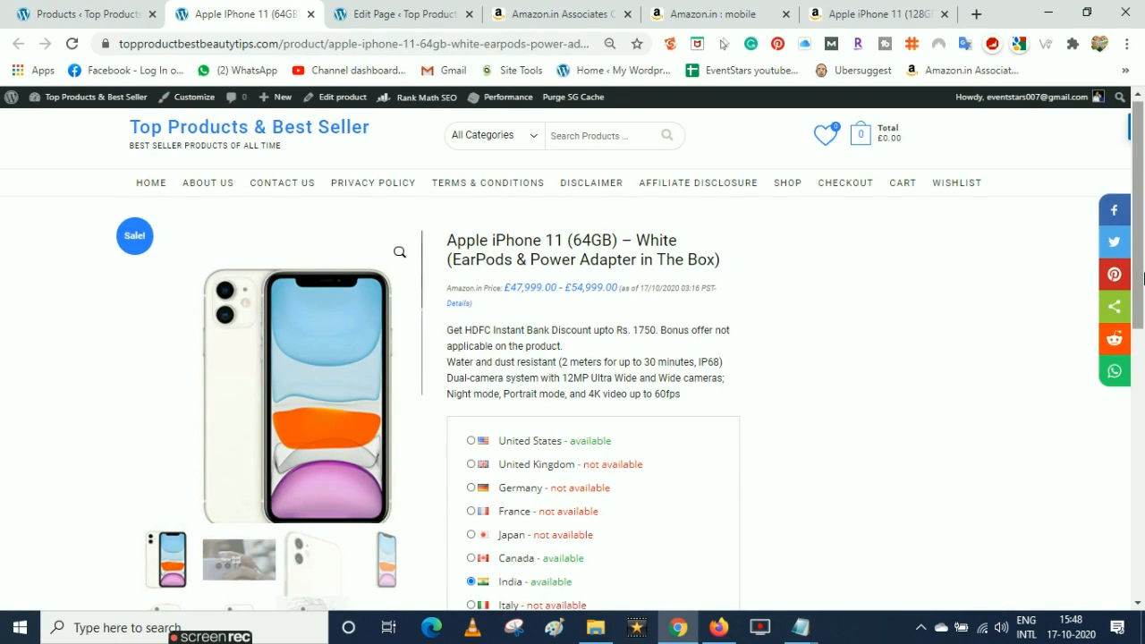
pyautogui.moveTo(1142, 174); pyautogui.dragTo(1141, 268)
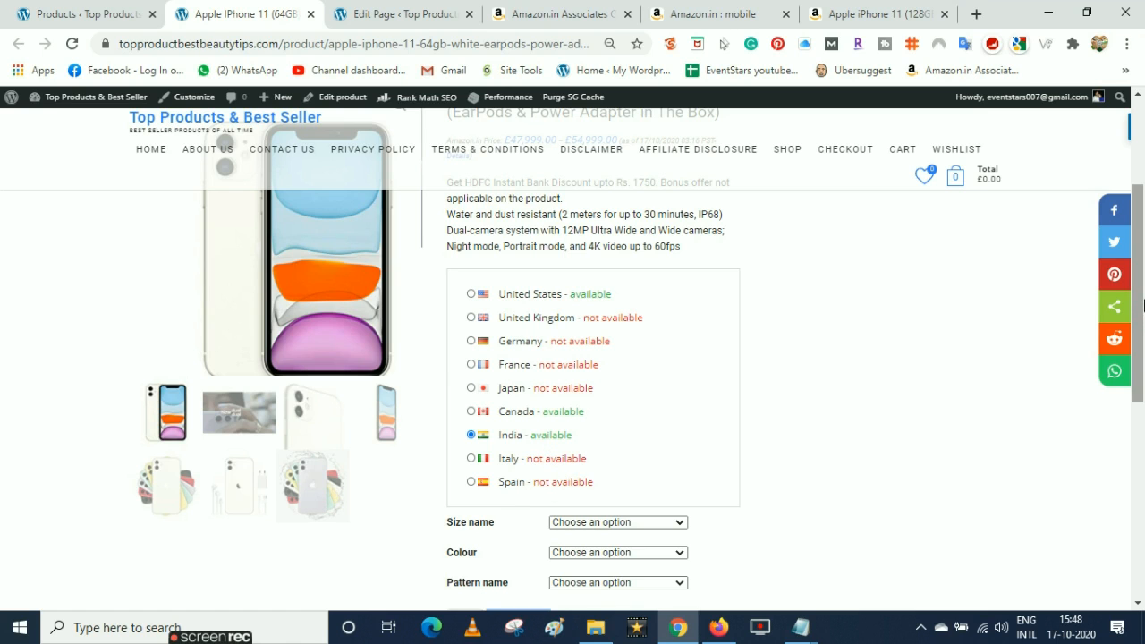
pyautogui.moveTo(1142, 306); pyautogui.dragTo(1143, 318)
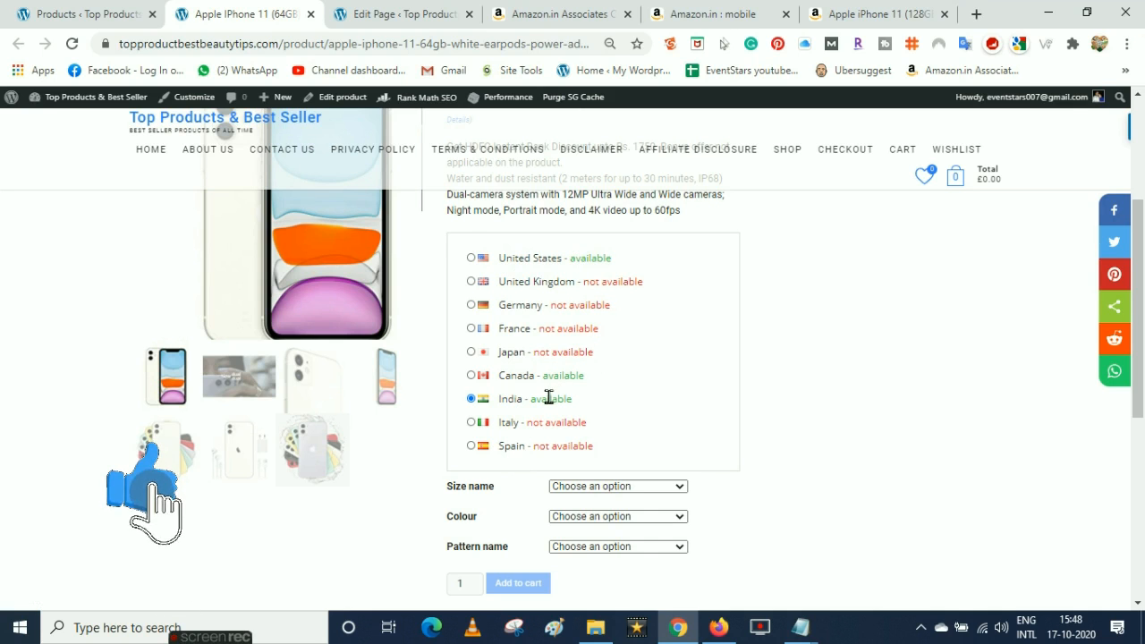
# Try the United States store on the product page, switch back to India and return to the products list
pyautogui.click(471, 257)
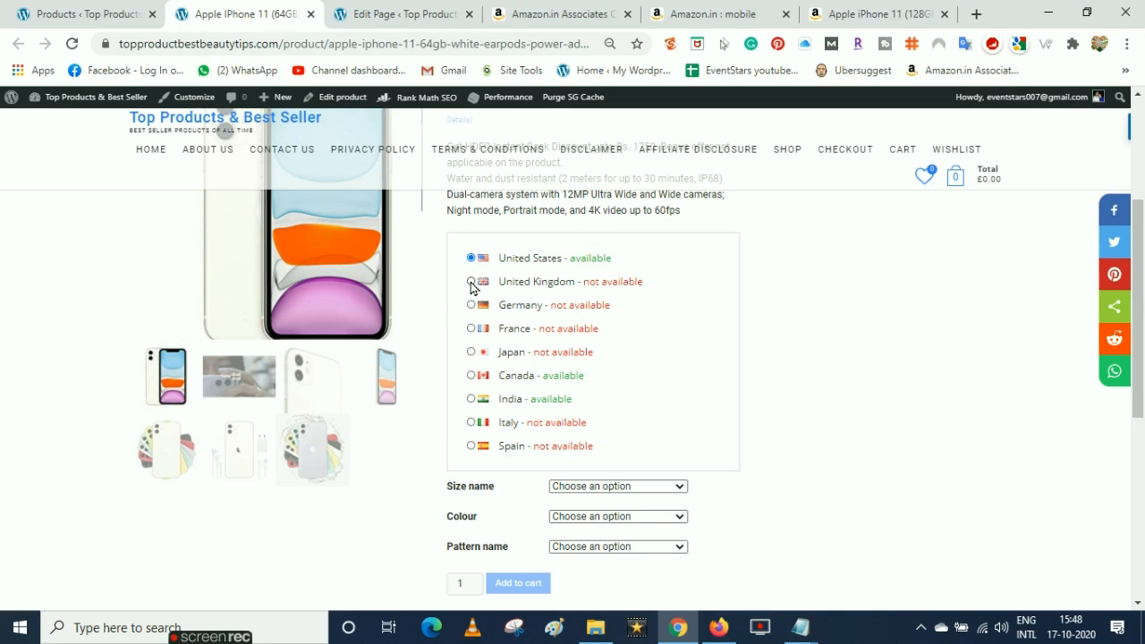
pyautogui.click(470, 399)
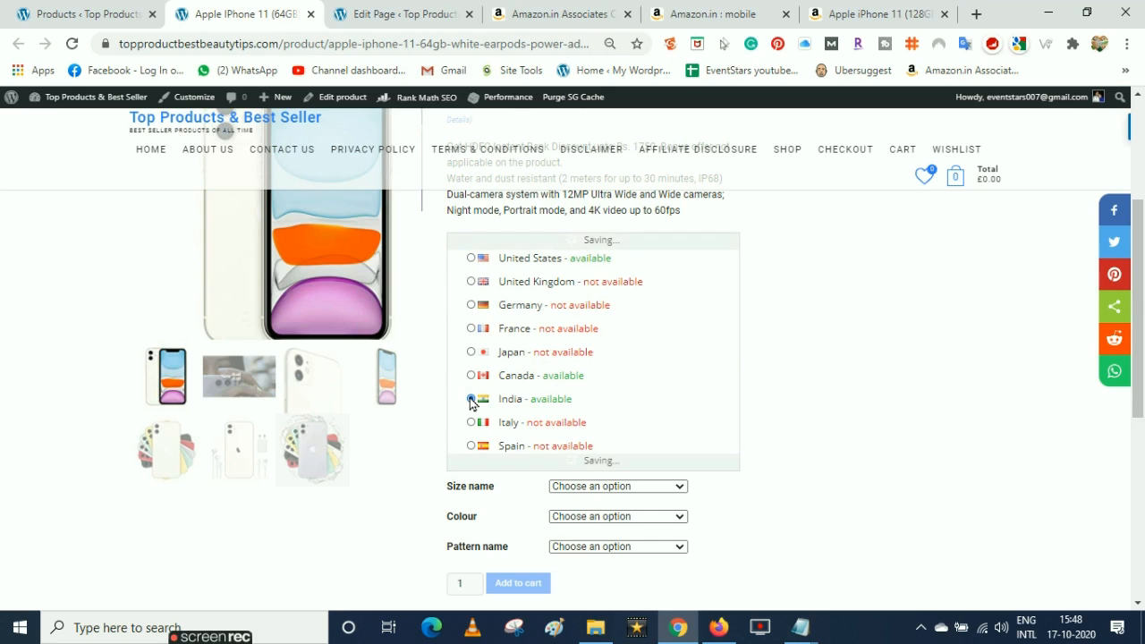
pyautogui.moveTo(1143, 363); pyautogui.dragTo(1142, 283)
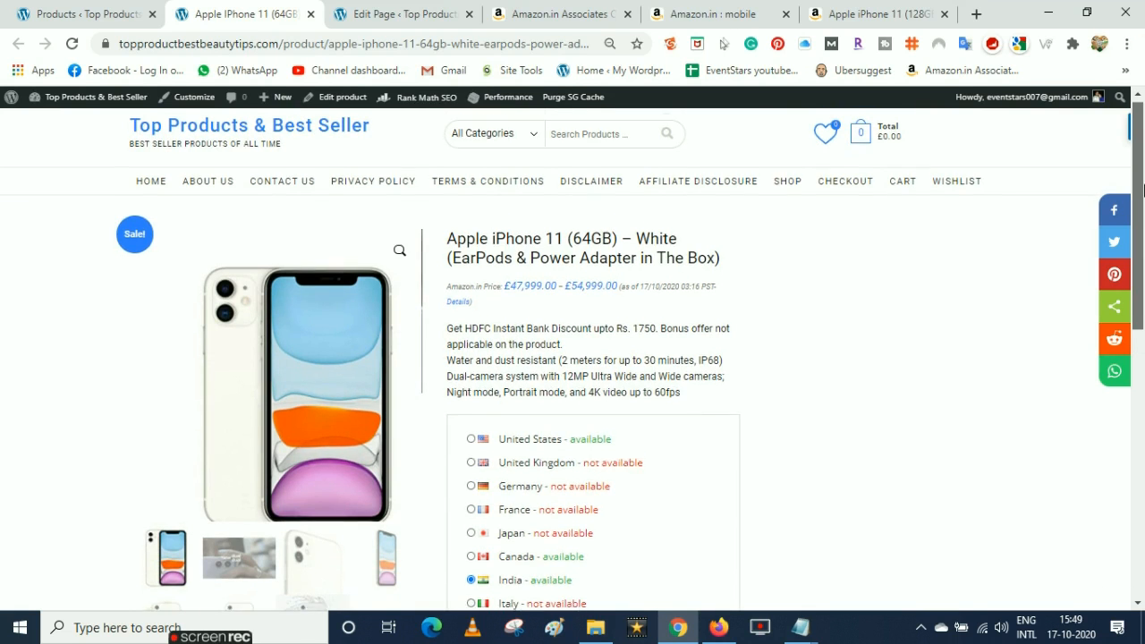
pyautogui.moveTo(1143, 186)
pyautogui.mouseDown()
pyautogui.moveTo(1143, 474)
pyautogui.moveTo(1142, 193)
pyautogui.mouseUp()
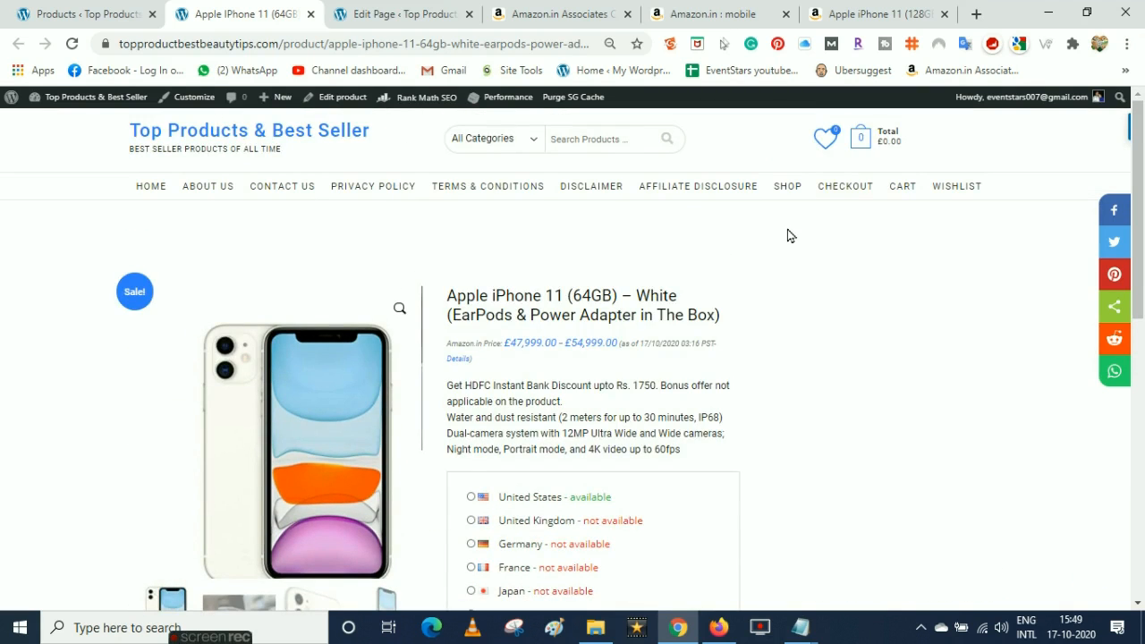
pyautogui.click(87, 10)
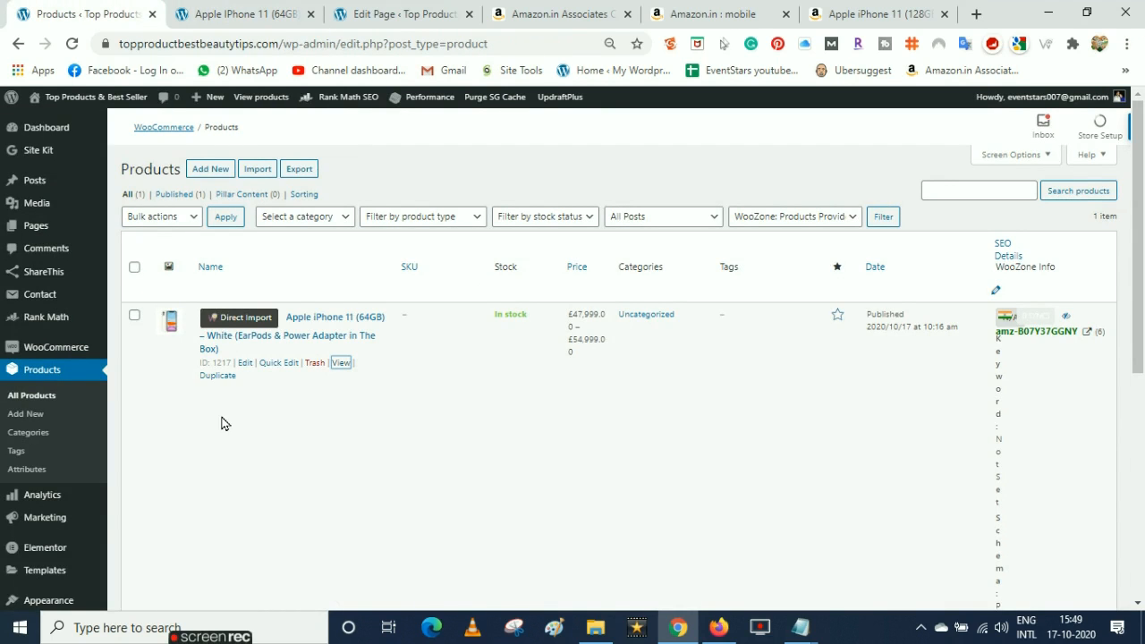
# Look briefly at the Amazon Apple iPhone 11 (128GB) page, then open the WZone dashboard in the WordPress admin
pyautogui.click(892, 13)
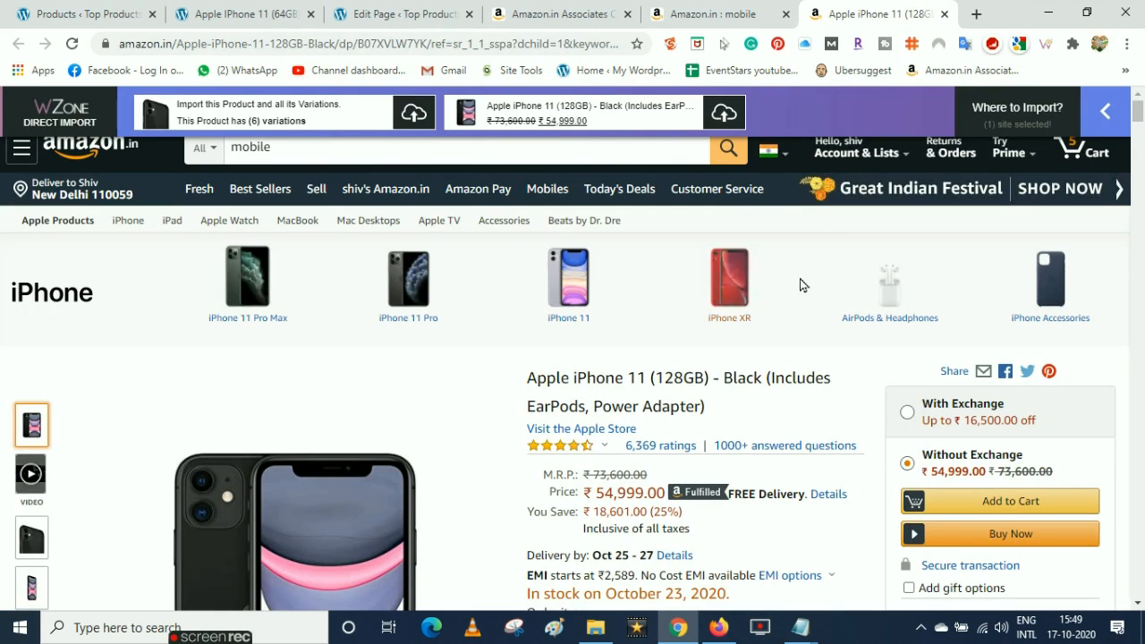
pyautogui.click(88, 13)
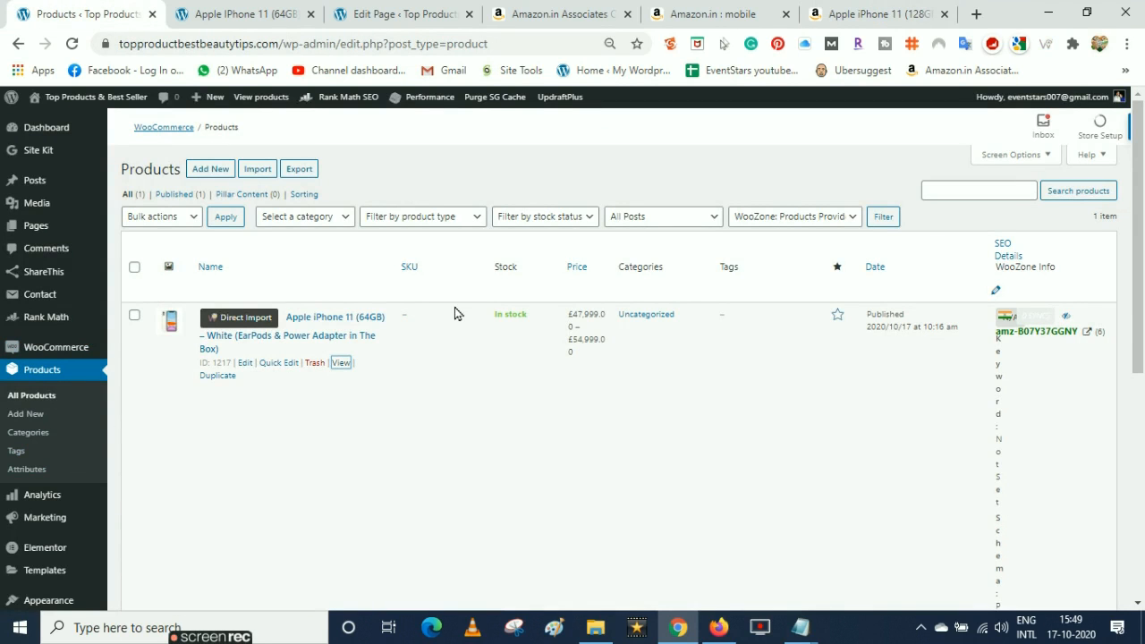
pyautogui.moveTo(1144, 208); pyautogui.dragTo(740, 347)
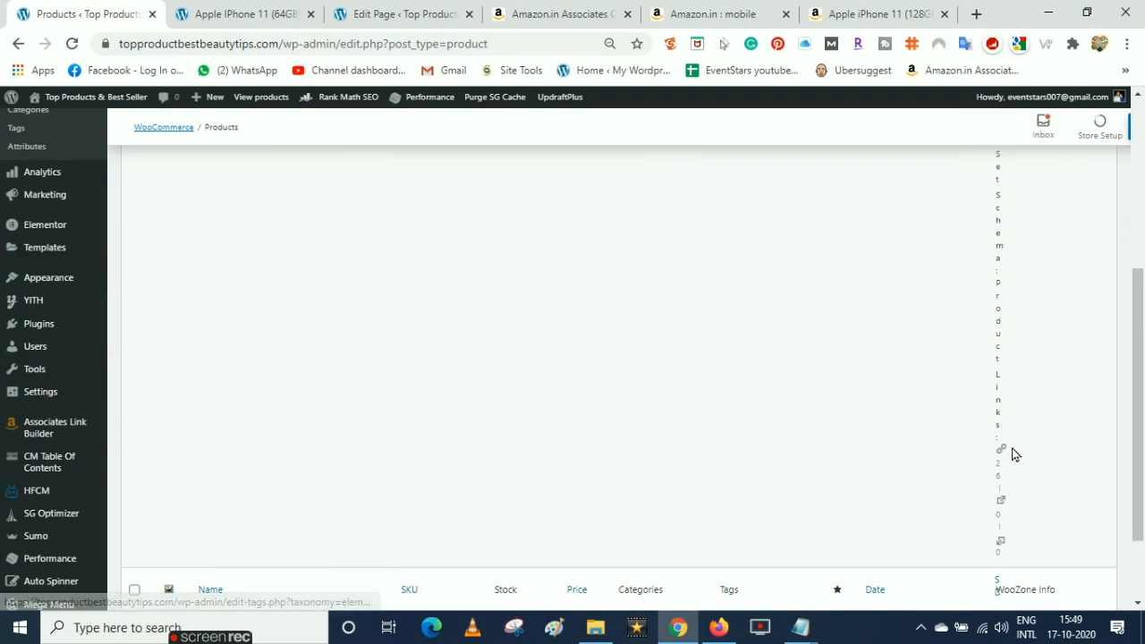
pyautogui.moveTo(1144, 426); pyautogui.dragTo(1143, 499)
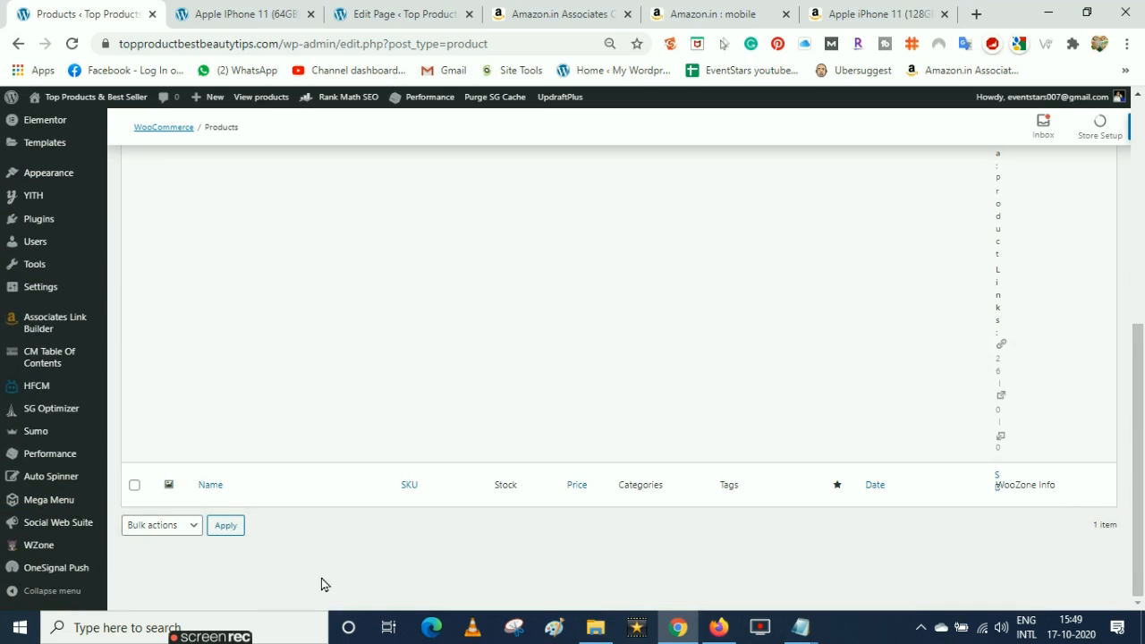
pyautogui.moveTo(27, 549)
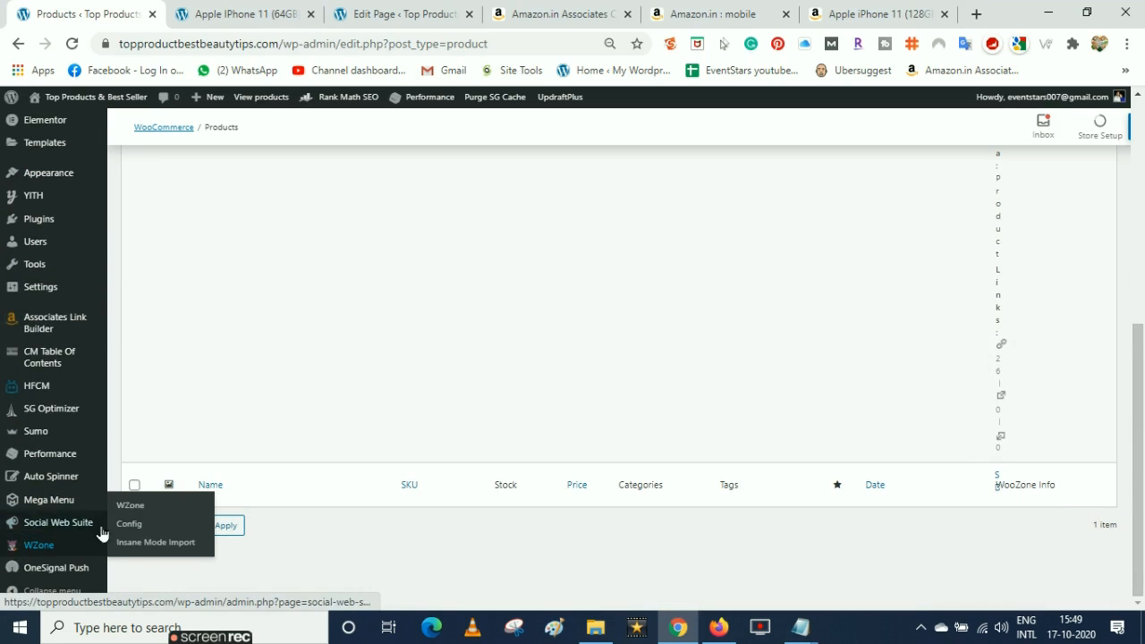
pyautogui.click(131, 507)
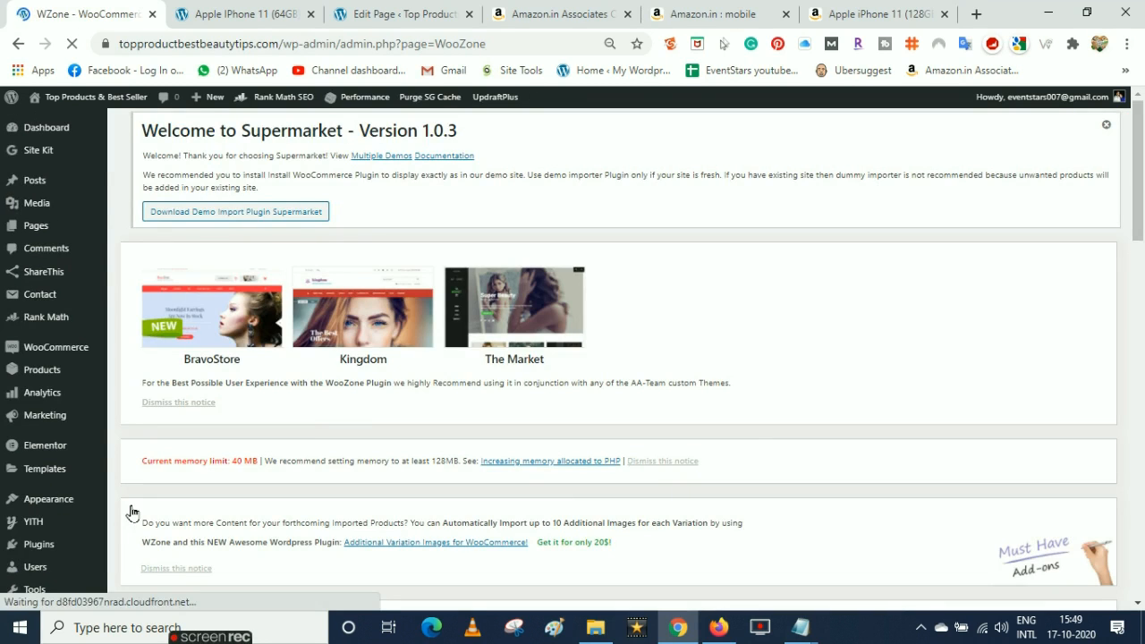
# Open WZone's NO API Keys Import module for importing products and bring its search form into view
pyautogui.moveTo(1143, 175); pyautogui.dragTo(1142, 437)
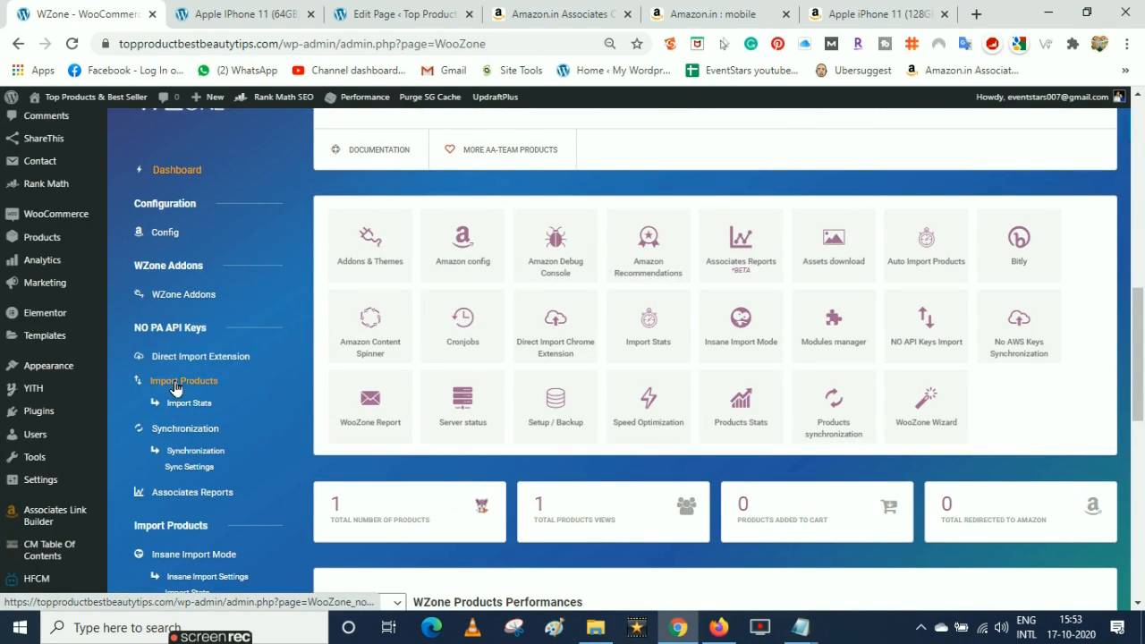
pyautogui.click(177, 385)
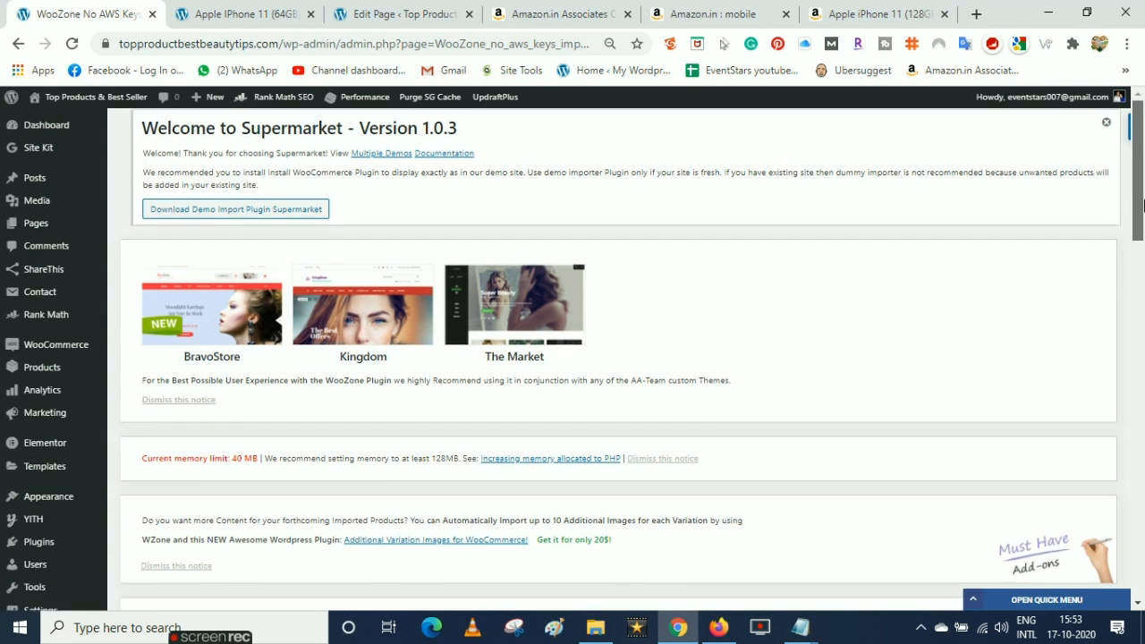
pyautogui.moveTo(1138, 212); pyautogui.dragTo(1143, 273)
pyautogui.scroll(-4, 511, 370)
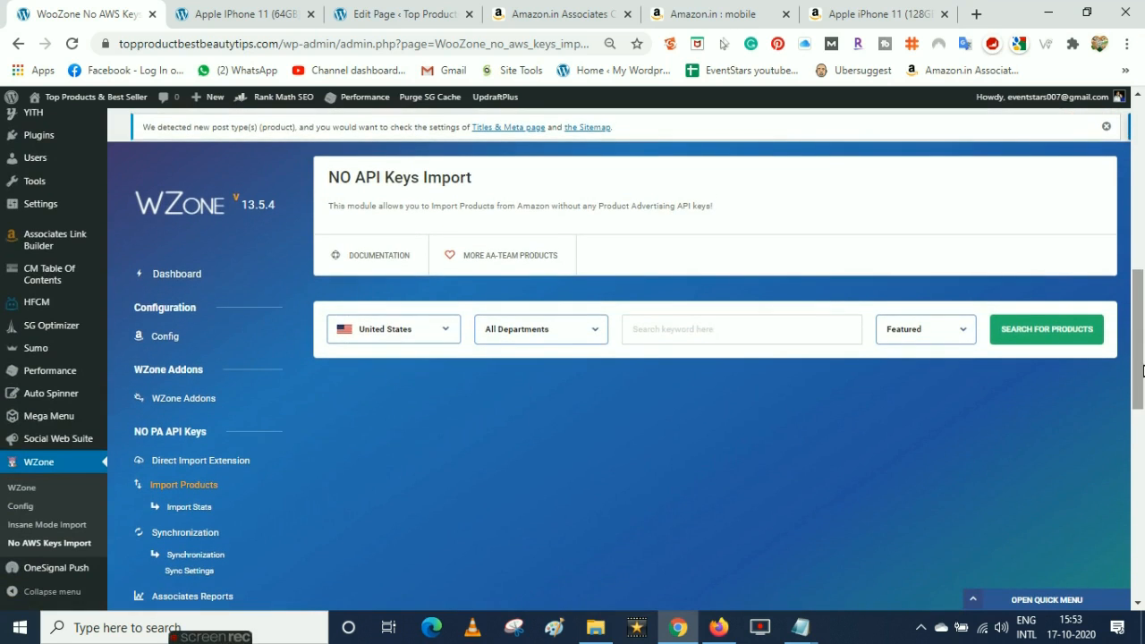
# Search Amazon India's Electronics category for products with the keyword "mobile"
pyautogui.click(425, 336)
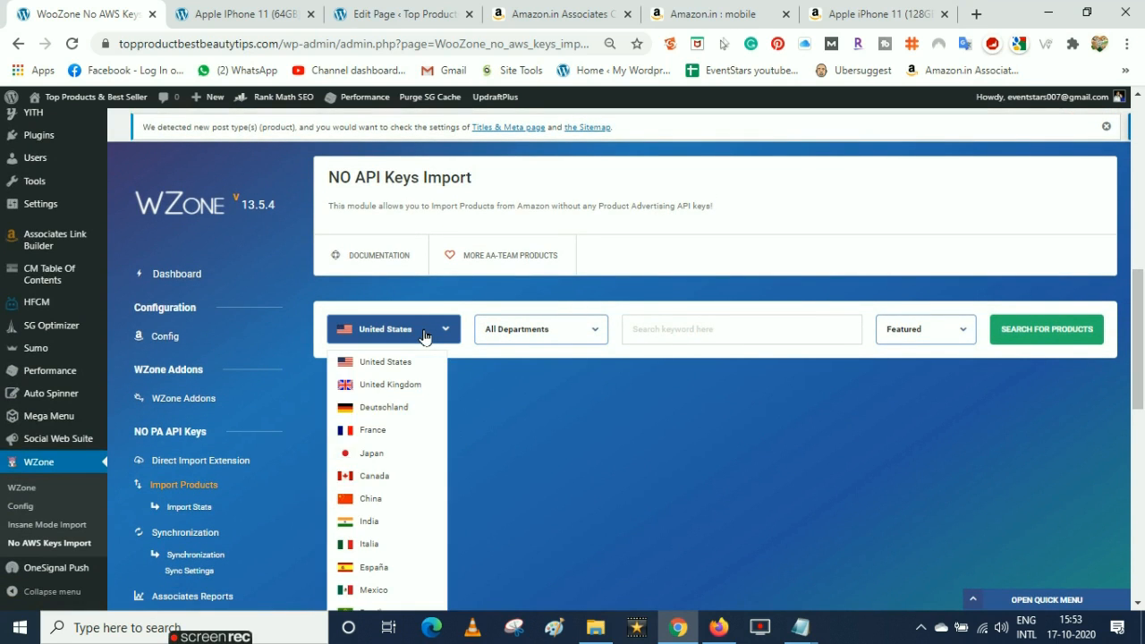
pyautogui.click(366, 526)
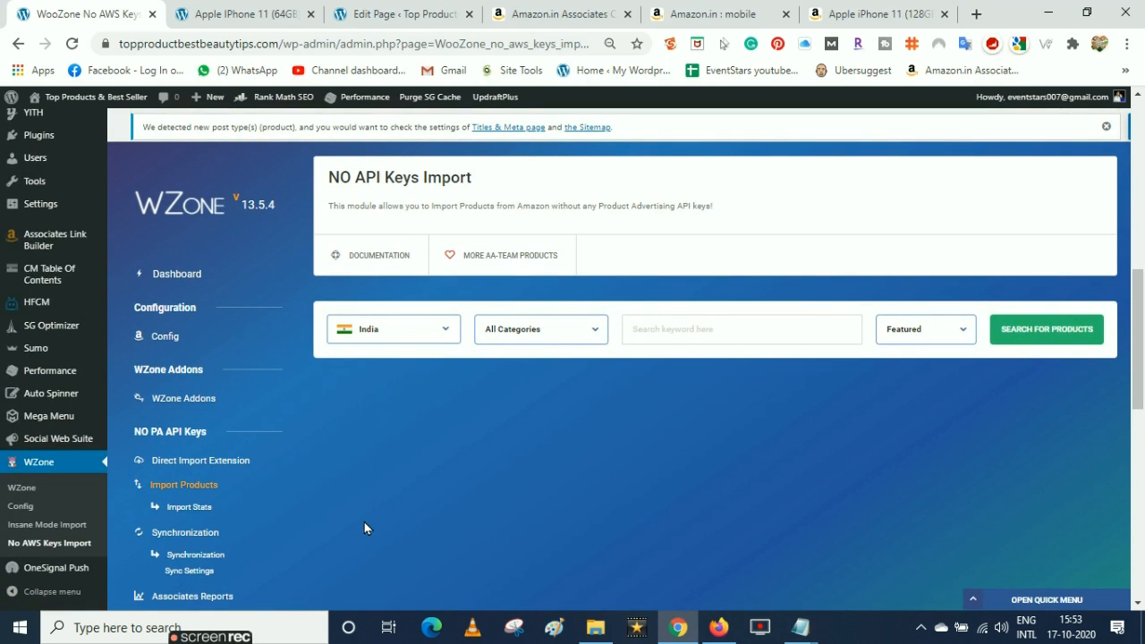
pyautogui.click(654, 329)
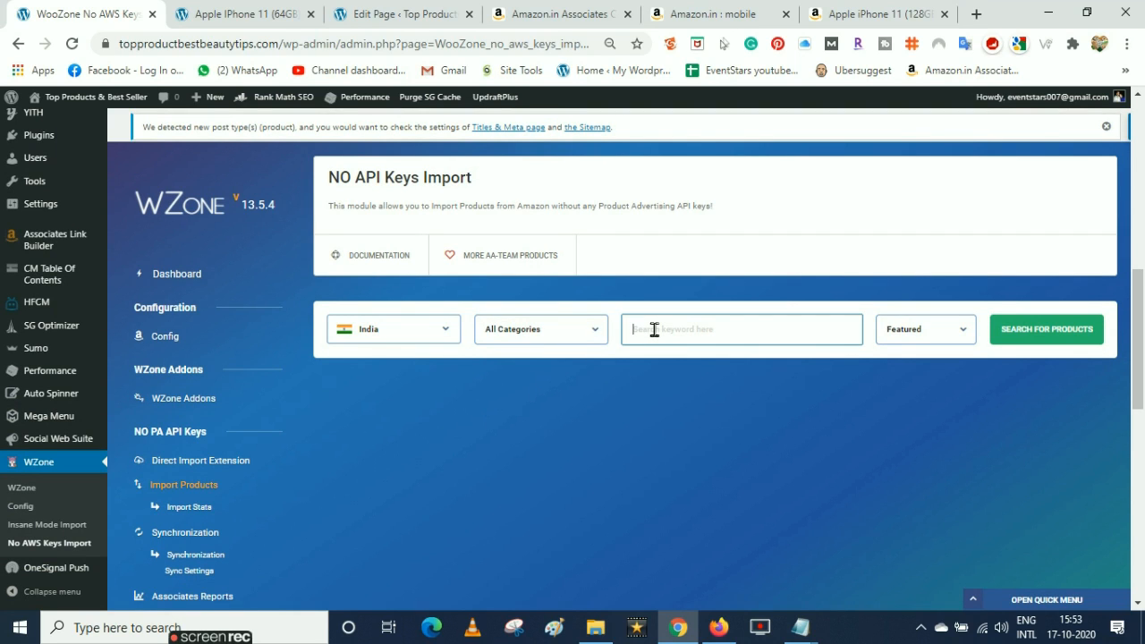
pyautogui.click(592, 336)
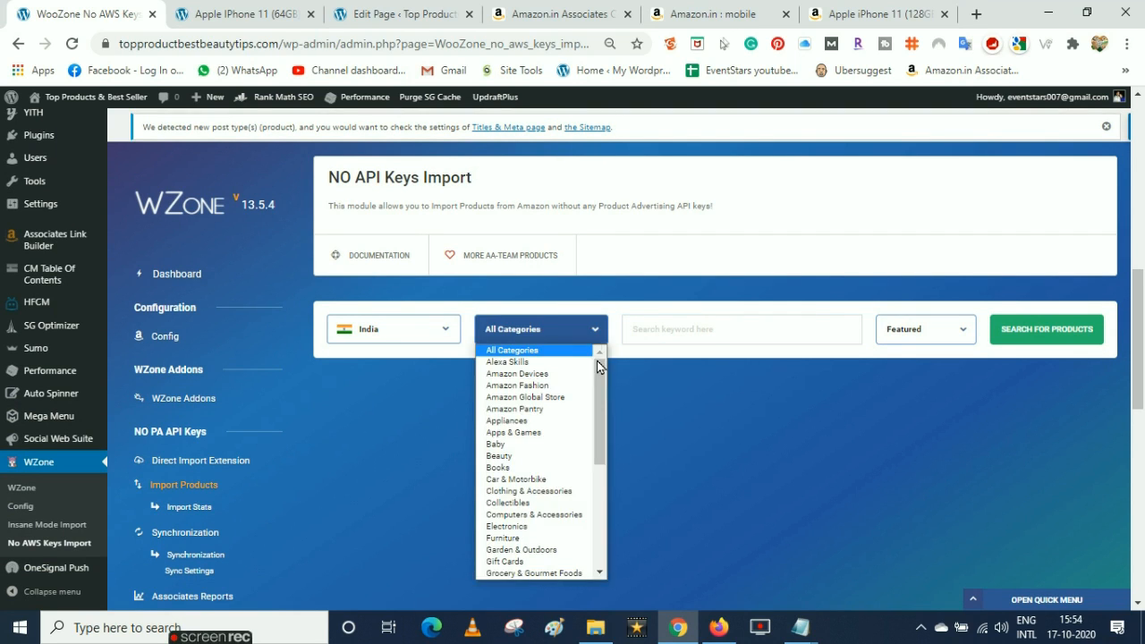
pyautogui.moveTo(598, 367); pyautogui.dragTo(599, 413)
pyautogui.click(532, 461)
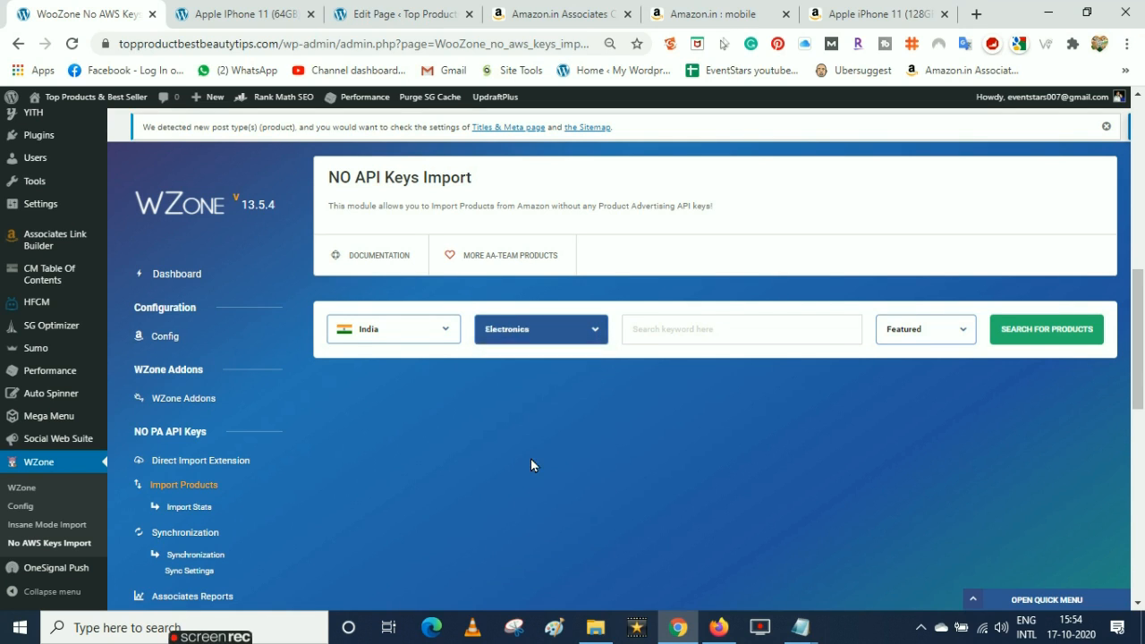
pyautogui.click(716, 326)
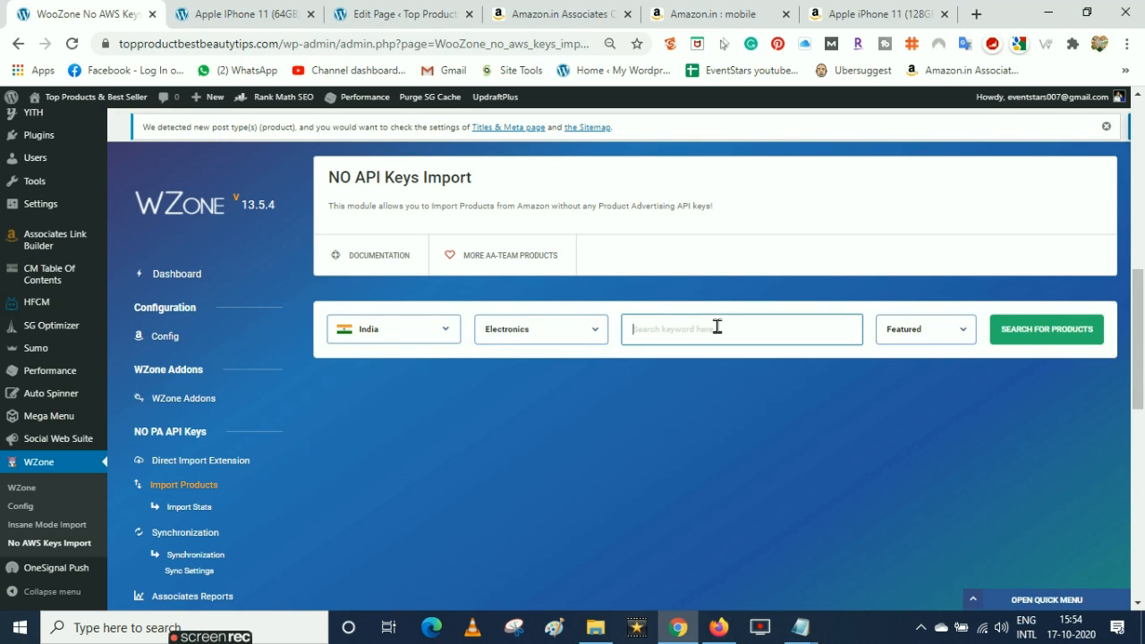
pyautogui.write('mobile')
pyautogui.click(1073, 337)
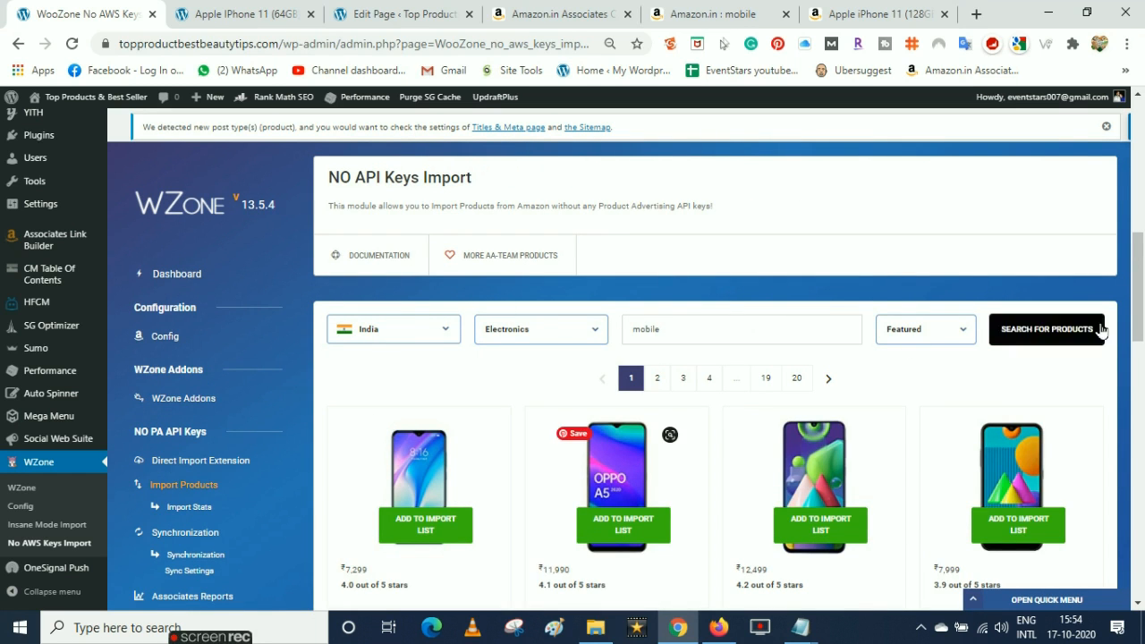
# Add the first six mobile phones from the search results to the import list
pyautogui.scroll(-1, 1141, 331)
pyautogui.moveTo(1141, 331); pyautogui.dragTo(1125, 458)
pyautogui.scroll(10, 1125, 458)
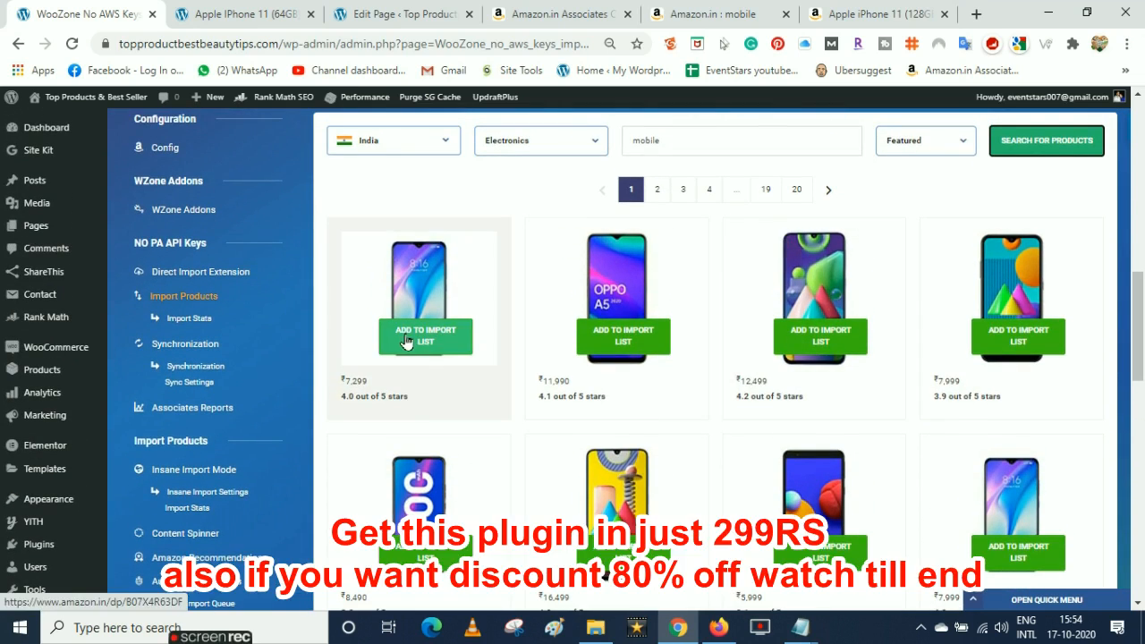
pyautogui.moveTo(1140, 308); pyautogui.dragTo(1140, 352)
pyautogui.scroll(2, 1140, 351)
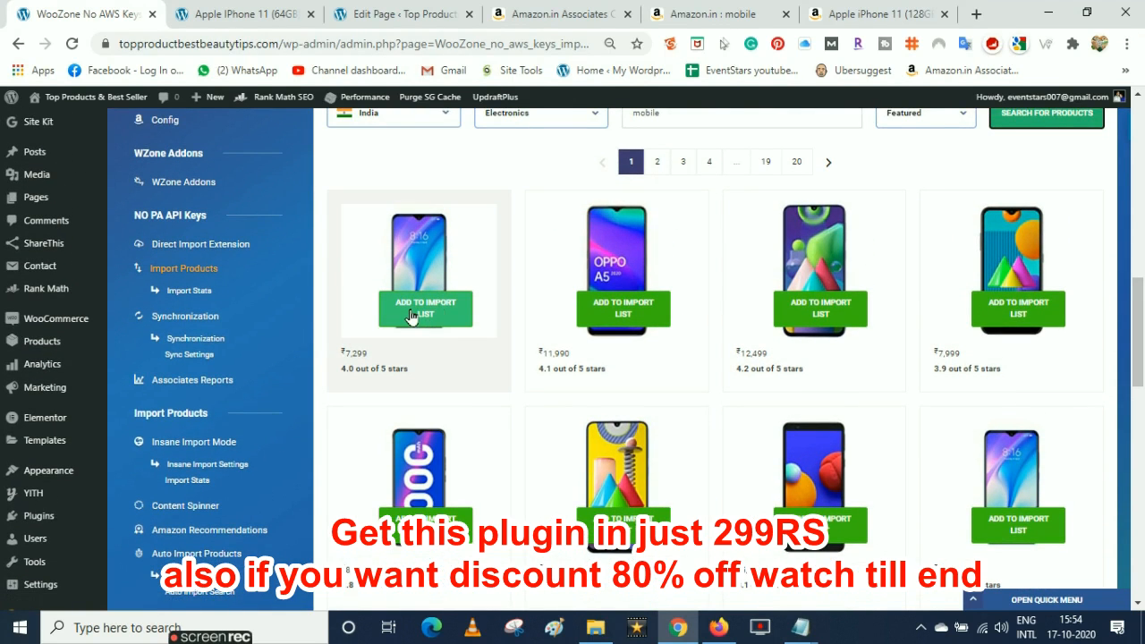
pyautogui.click(422, 314)
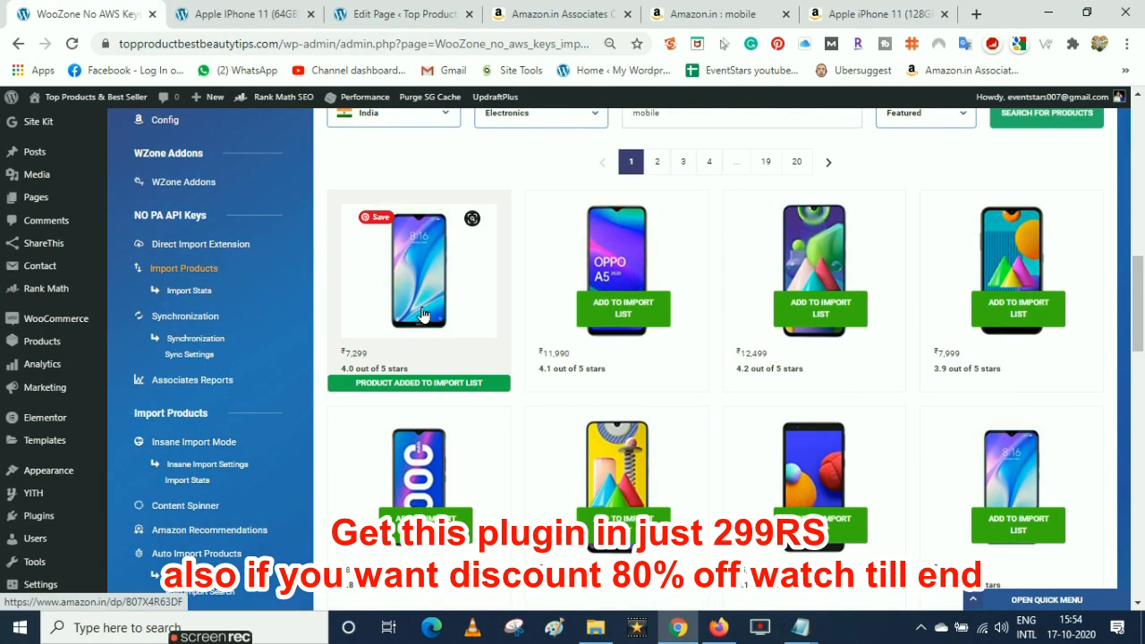
pyautogui.click(623, 308)
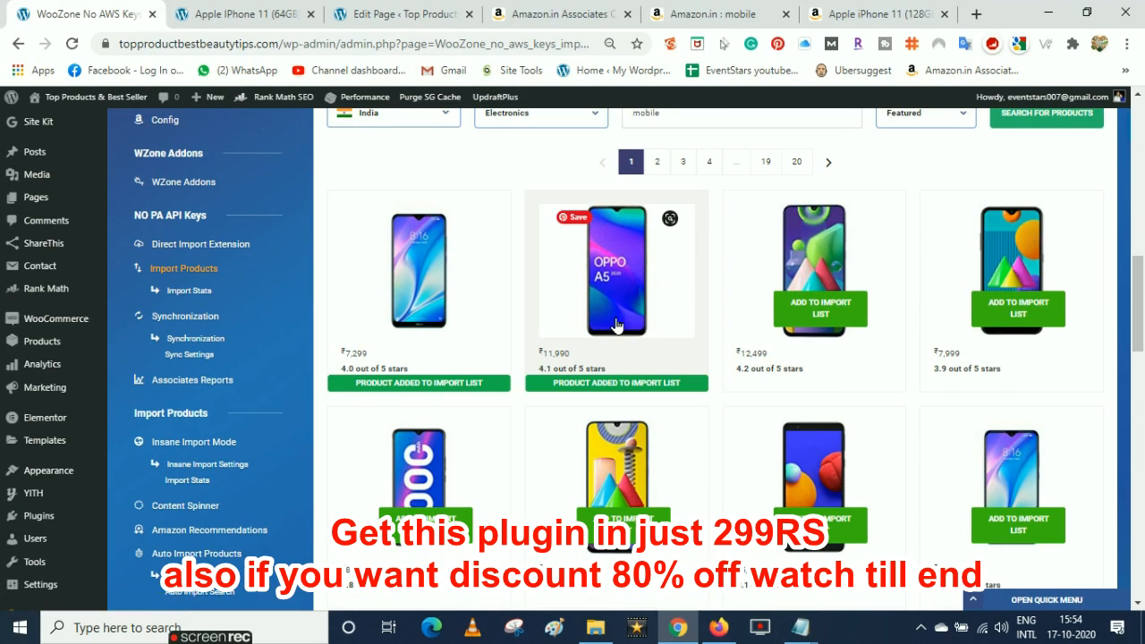
pyautogui.click(803, 315)
pyautogui.click(1018, 308)
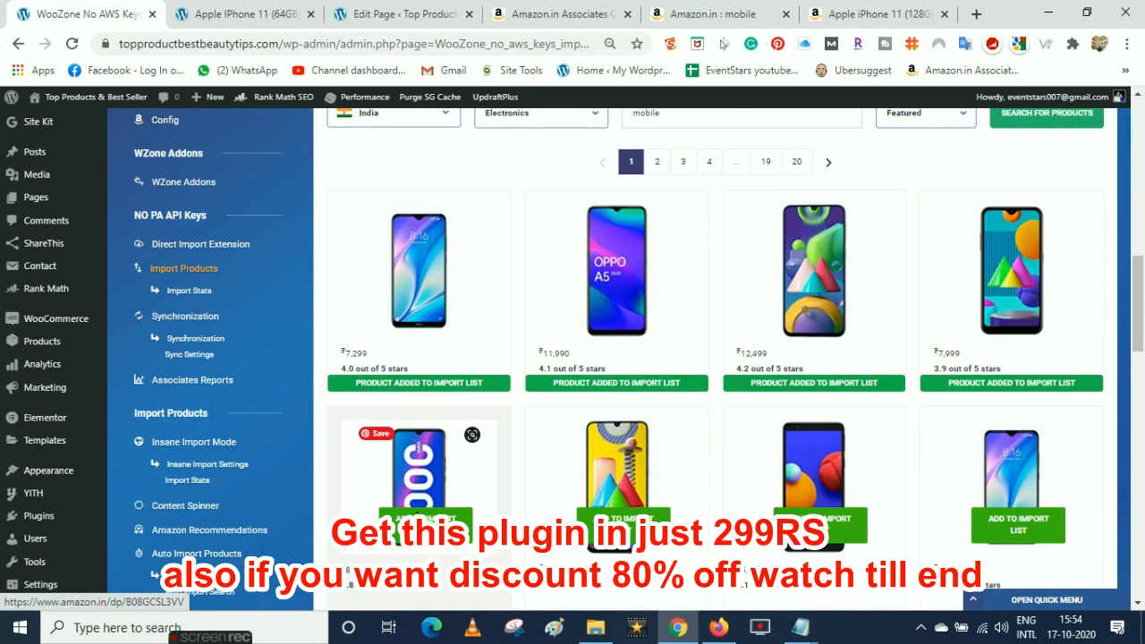
pyautogui.click(425, 521)
pyautogui.click(624, 522)
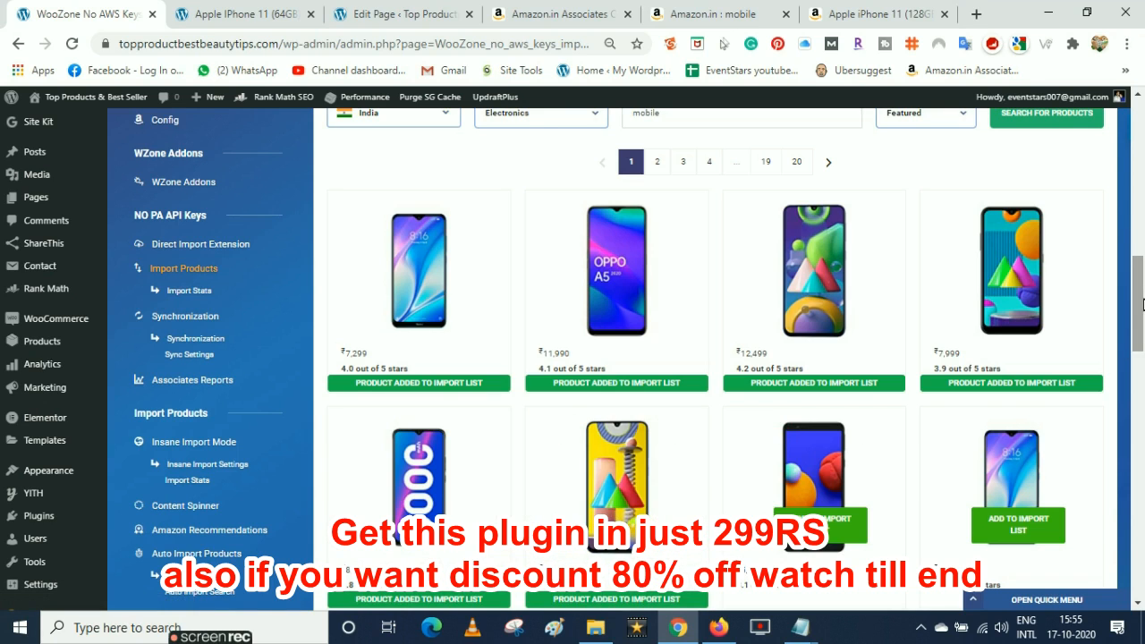
# Review the import list settings and examine which categories the products can be imported into
pyautogui.scroll(-1, 1141, 322)
pyautogui.moveTo(1142, 322); pyautogui.dragTo(1140, 546)
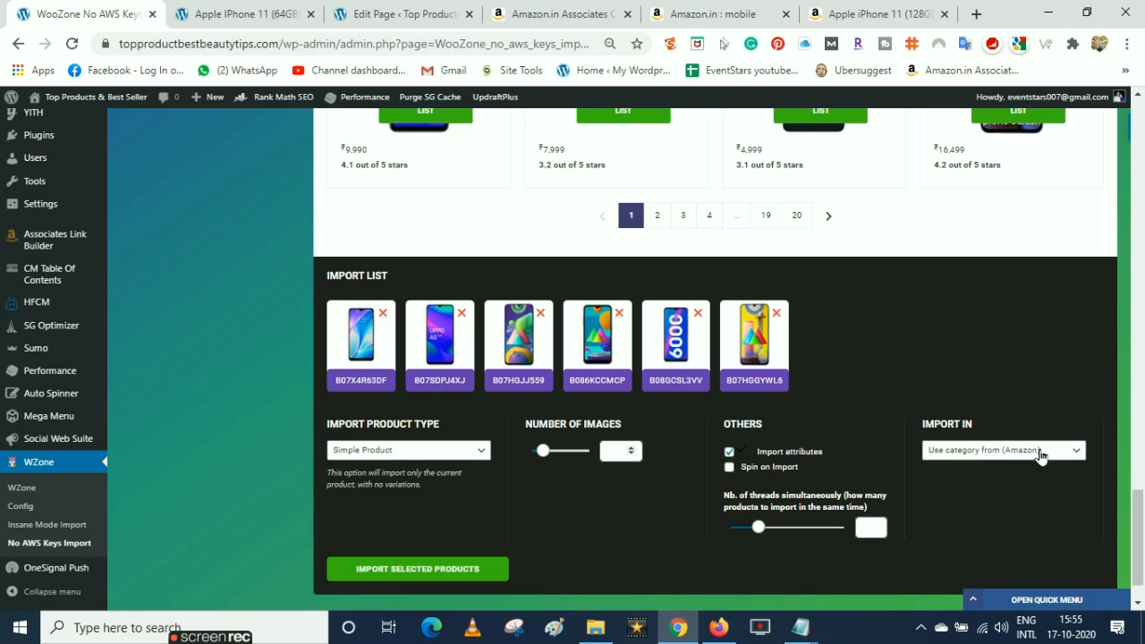
pyautogui.click(975, 454)
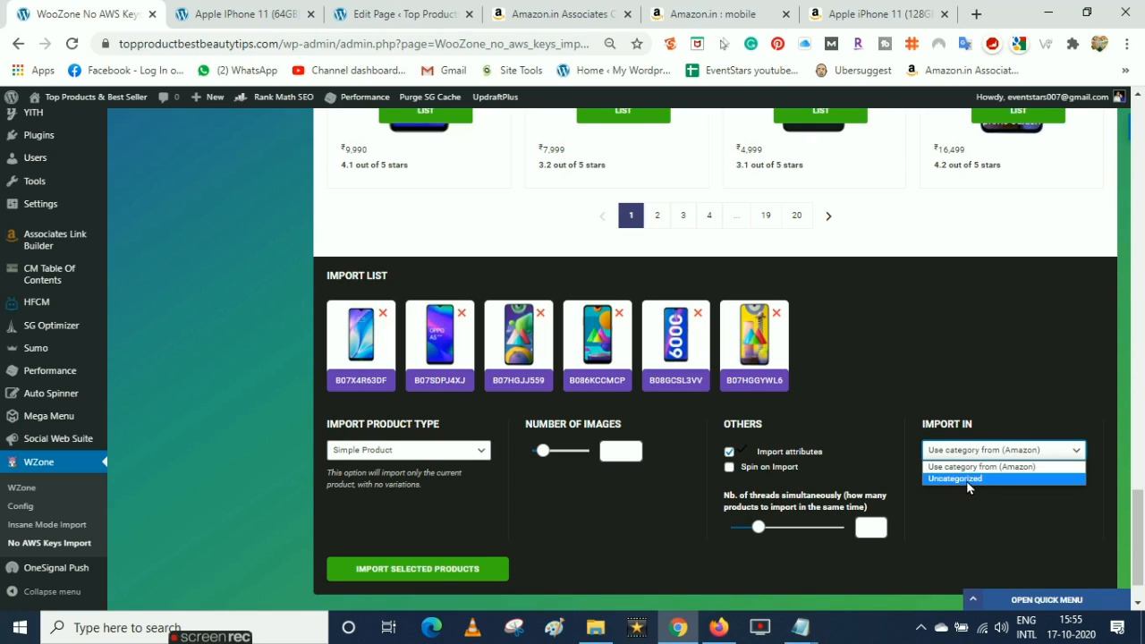
pyautogui.click(957, 507)
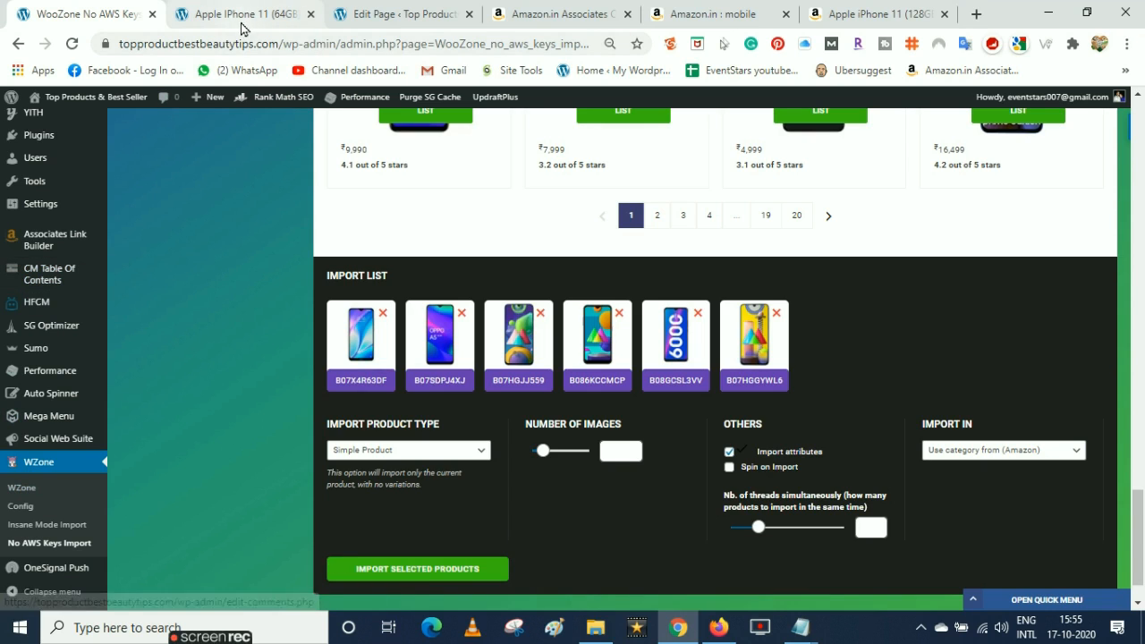
# Open the store's product categories in the other WordPress admin tab and add a new category named "apple"
pyautogui.click(373, 10)
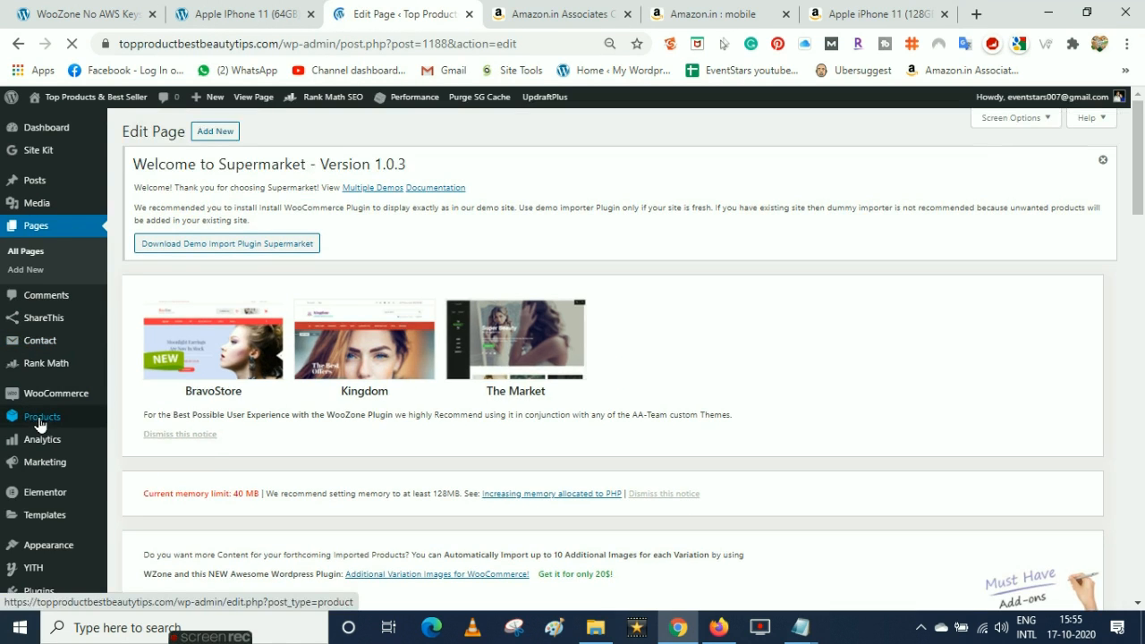
pyautogui.moveTo(35, 426)
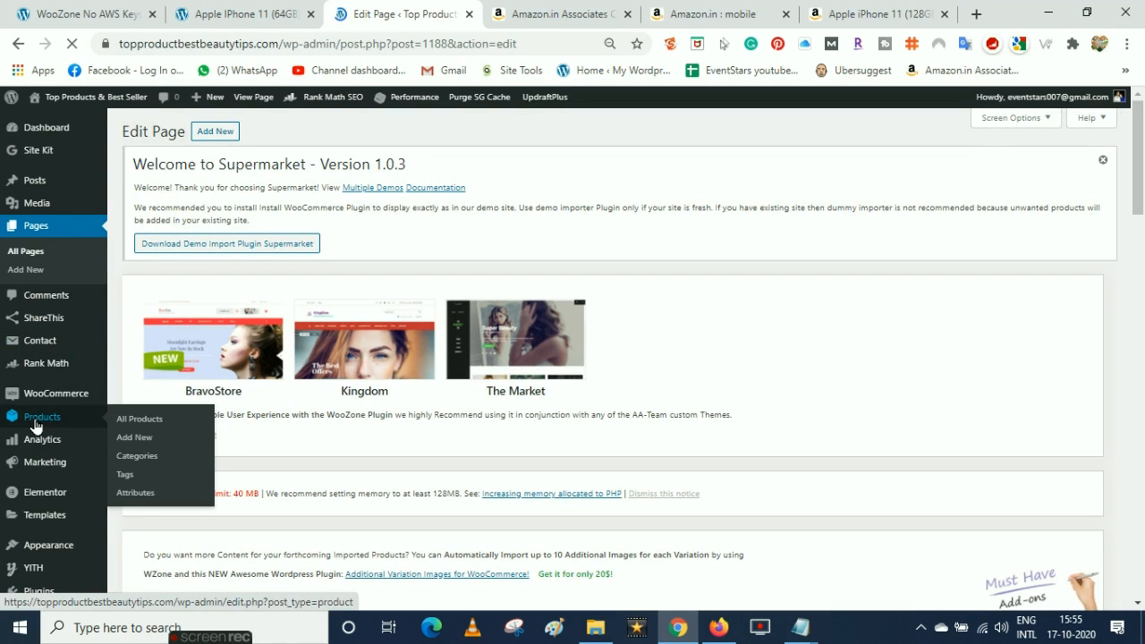
pyautogui.click(135, 456)
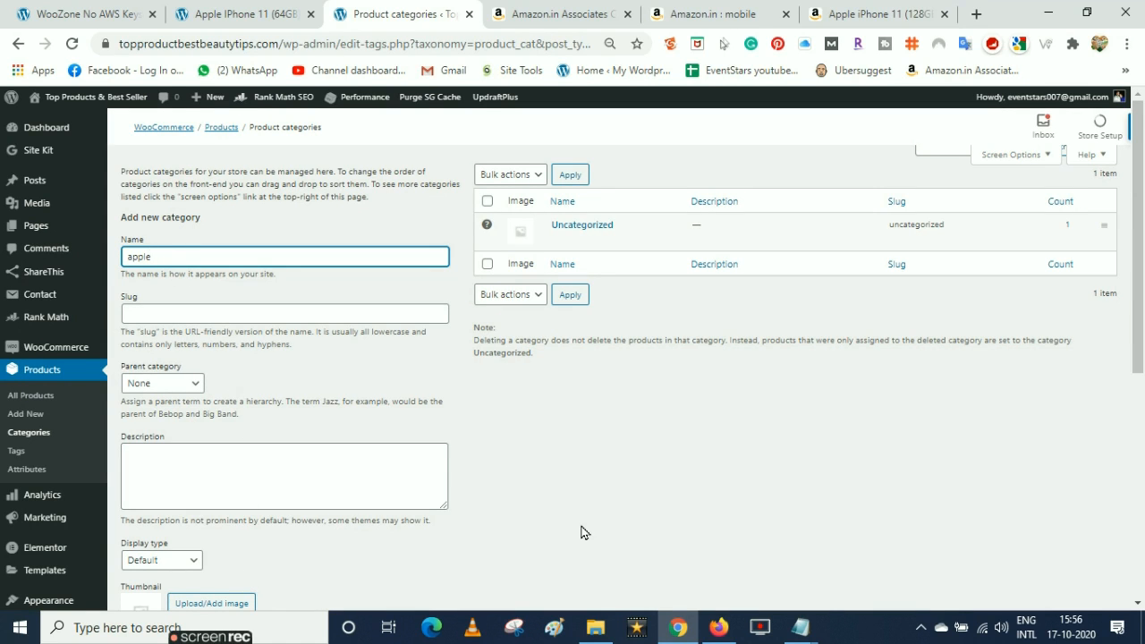
pyautogui.moveTo(1140, 301); pyautogui.dragTo(1143, 330)
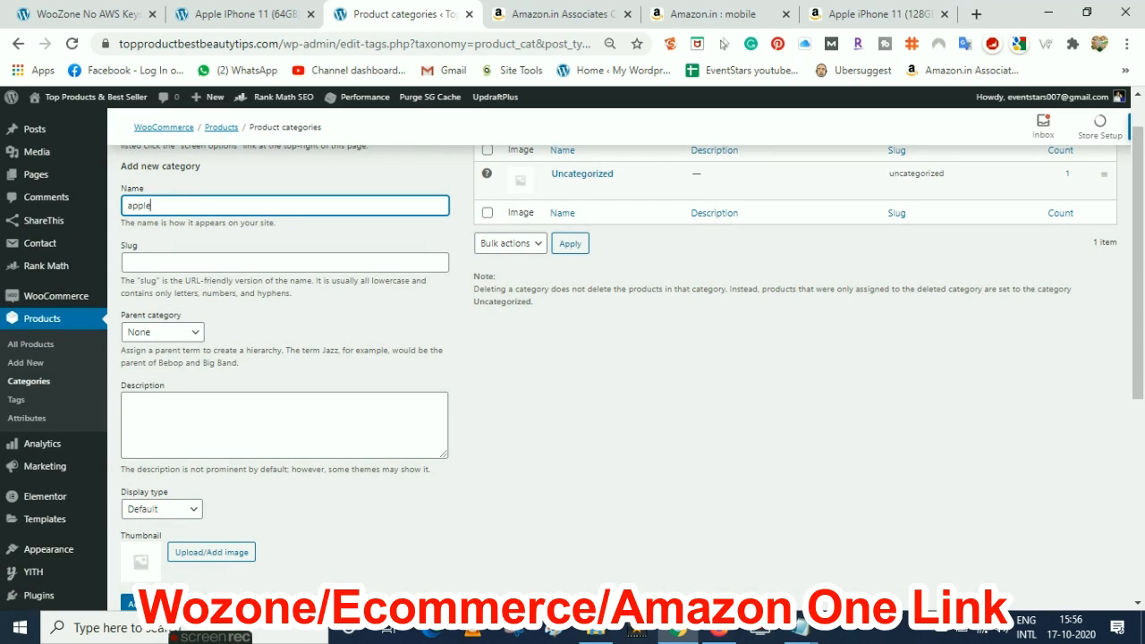
pyautogui.click(165, 603)
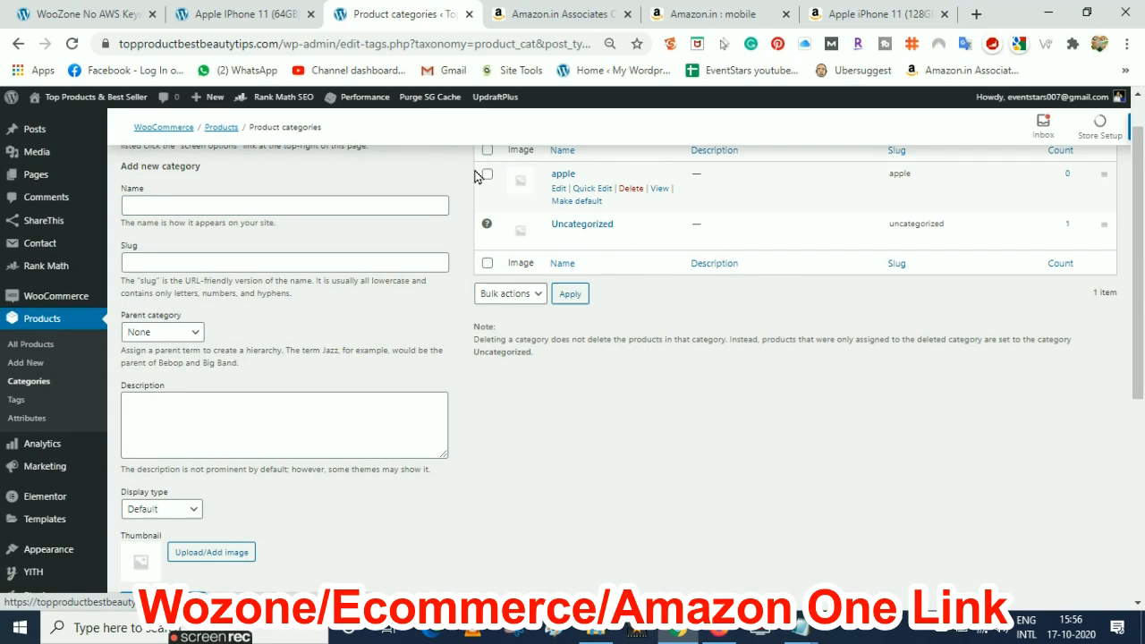
# Return to the NO API Keys Import page, check the import destination categories and reload the page
pyautogui.click(76, 11)
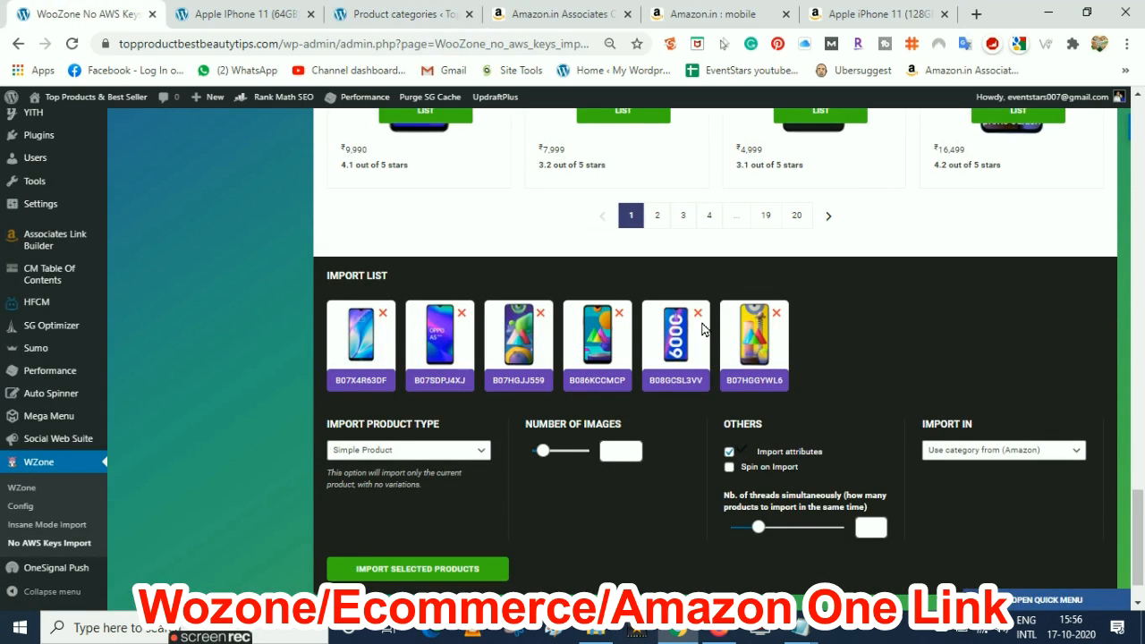
pyautogui.click(1065, 460)
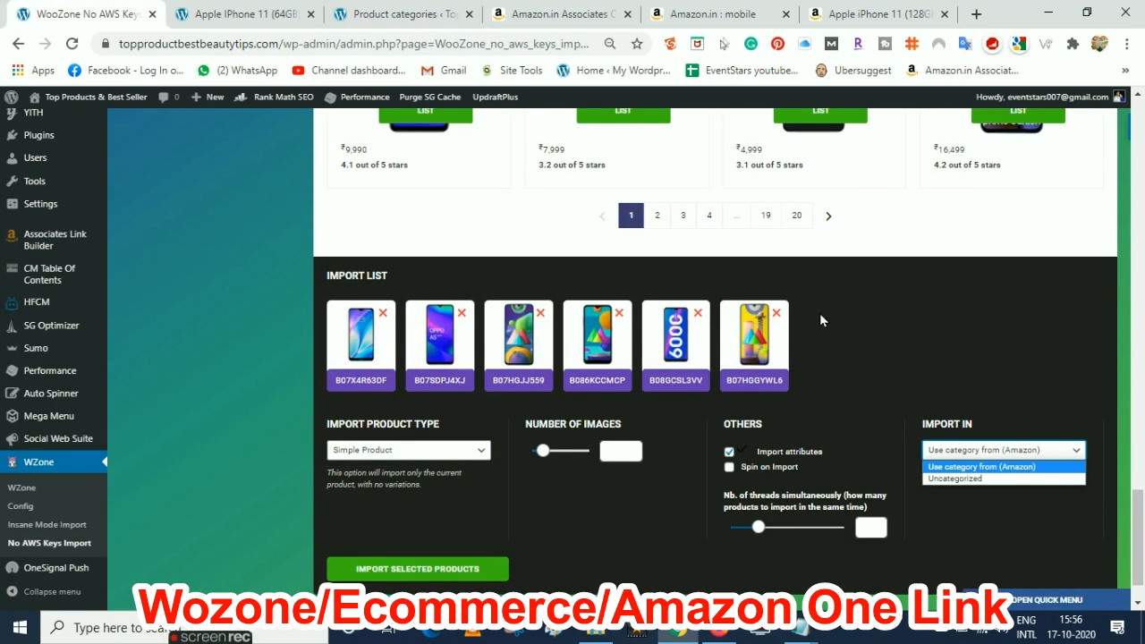
pyautogui.click(75, 48)
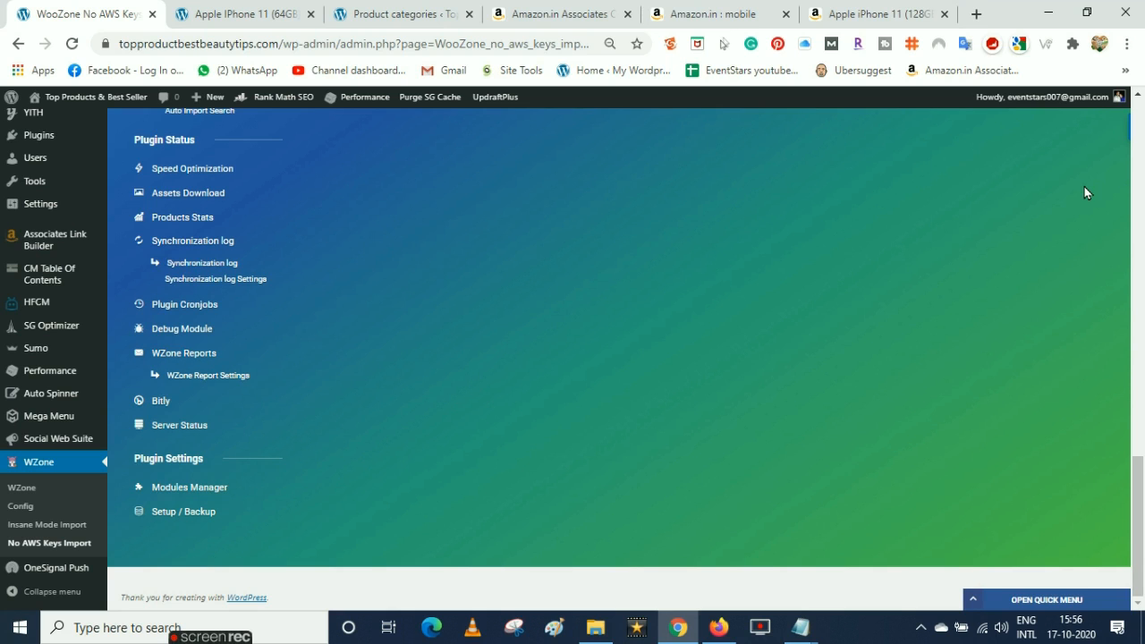
# Search the Amazon India store's Electronics department for products with the keyword "mobile"
pyautogui.moveTo(1141, 477); pyautogui.dragTo(1141, 302)
pyautogui.click(429, 287)
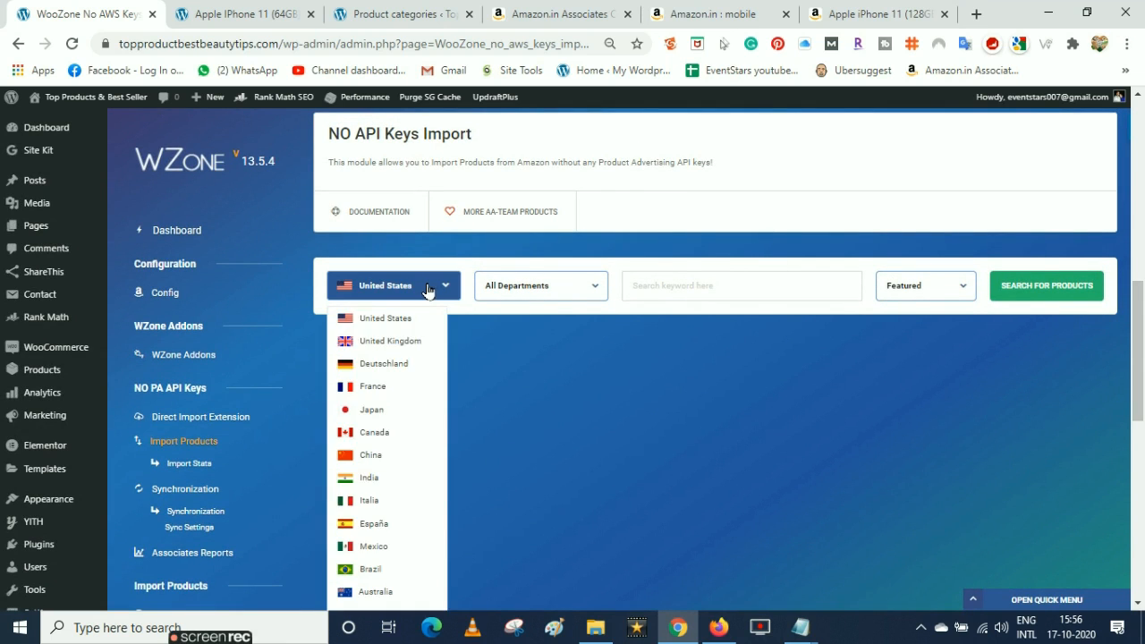
pyautogui.click(376, 476)
pyautogui.click(539, 287)
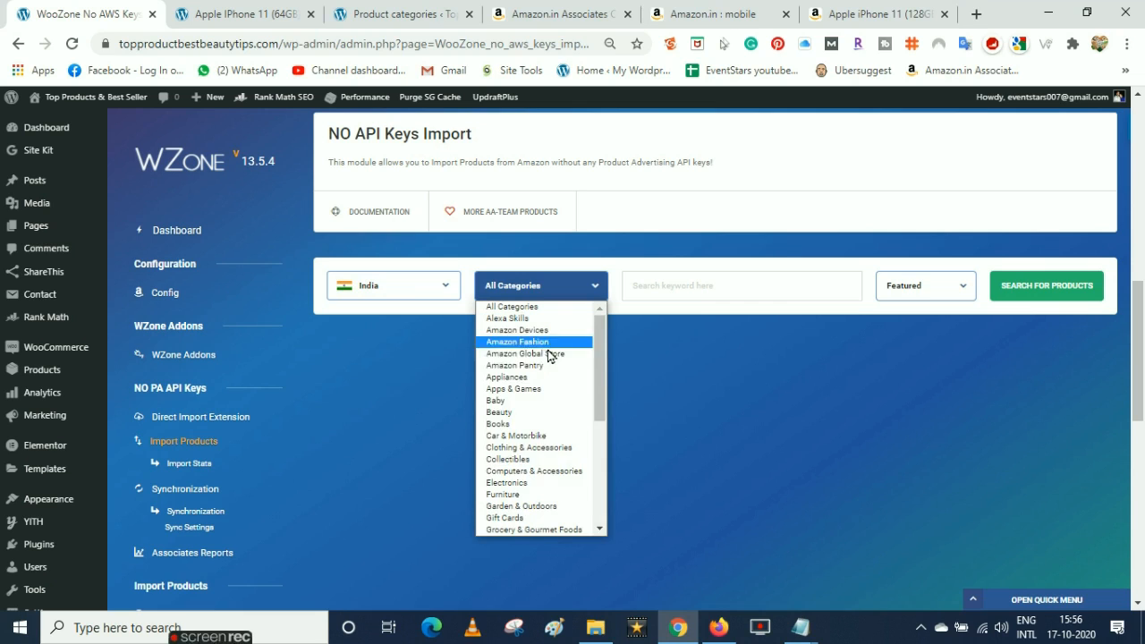
pyautogui.click(507, 483)
pyautogui.click(721, 286)
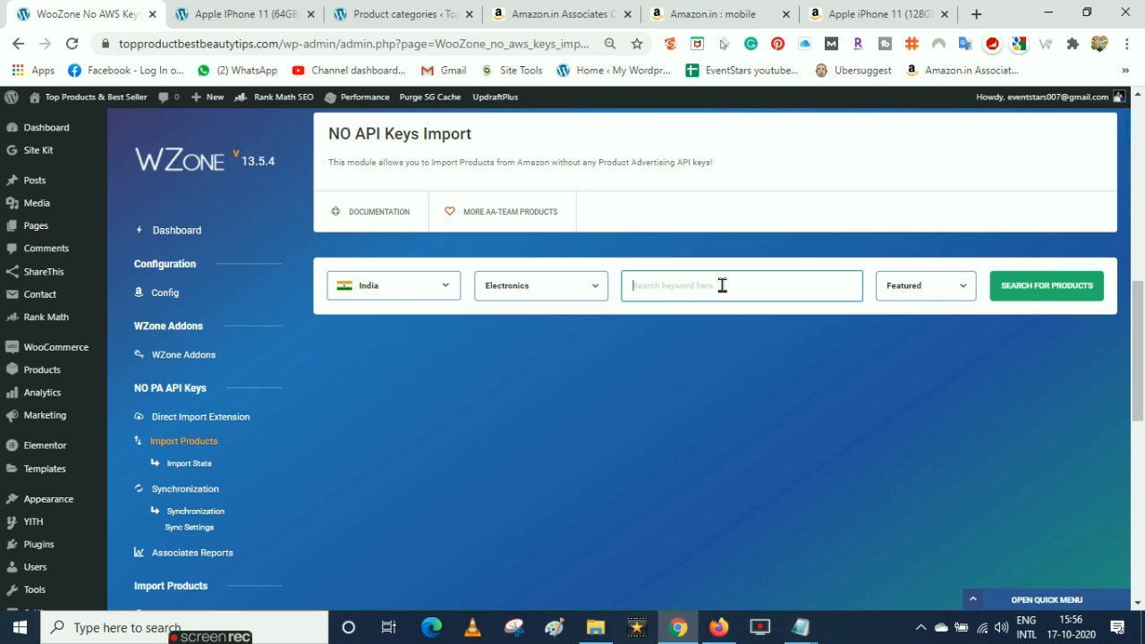
pyautogui.click(702, 327)
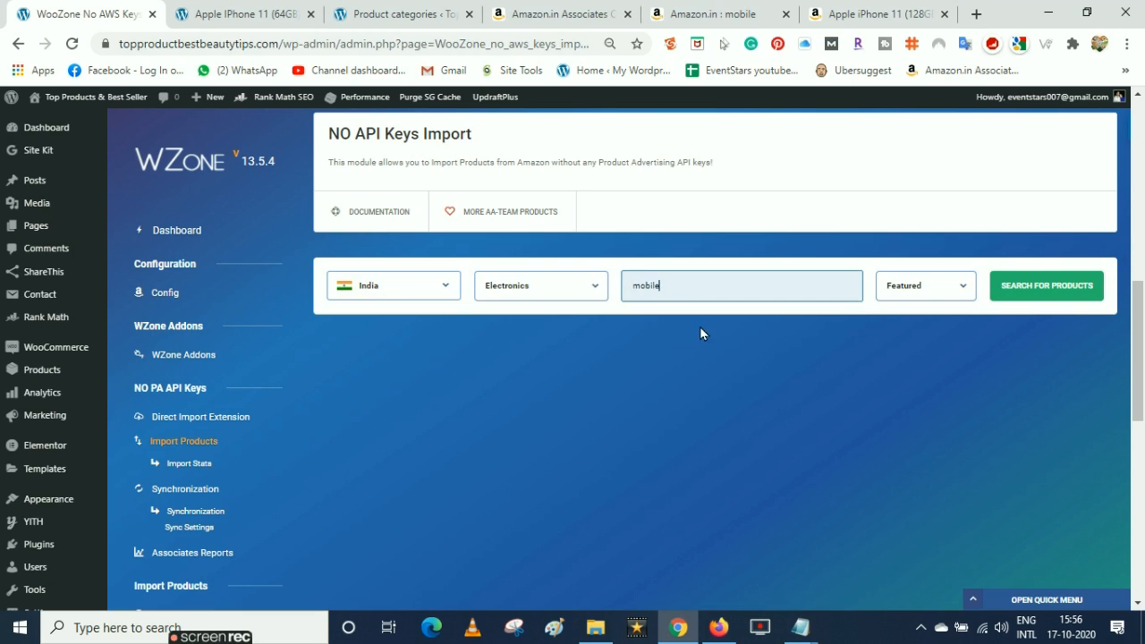
pyautogui.click(1017, 295)
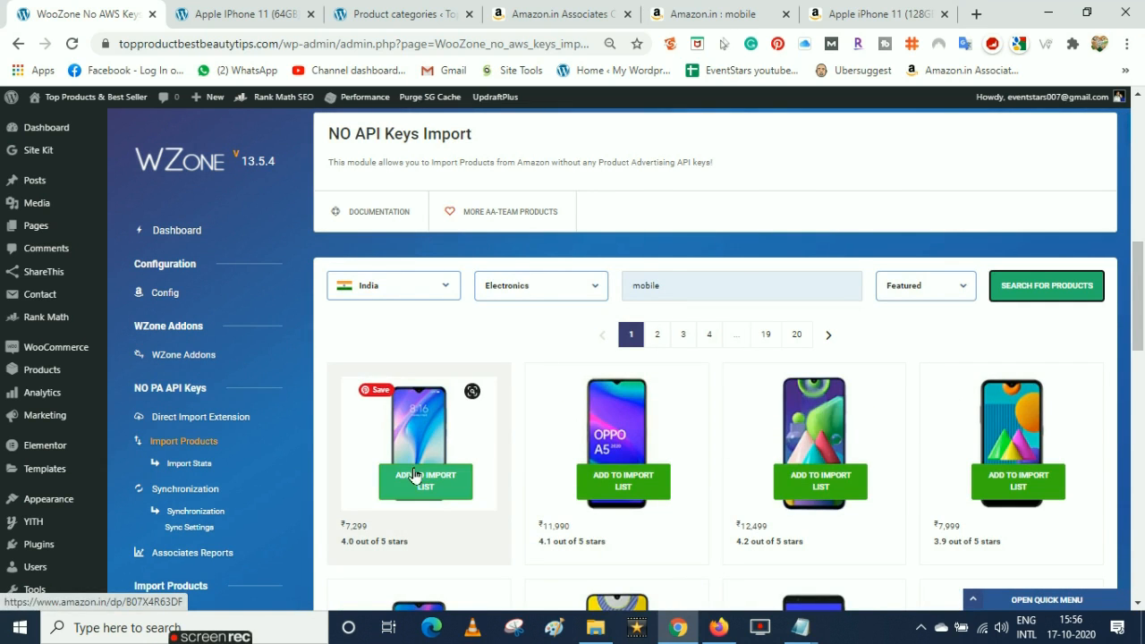
# Add the first six phones in the "mobile" search results to the import list
pyautogui.click(415, 475)
pyautogui.click(624, 483)
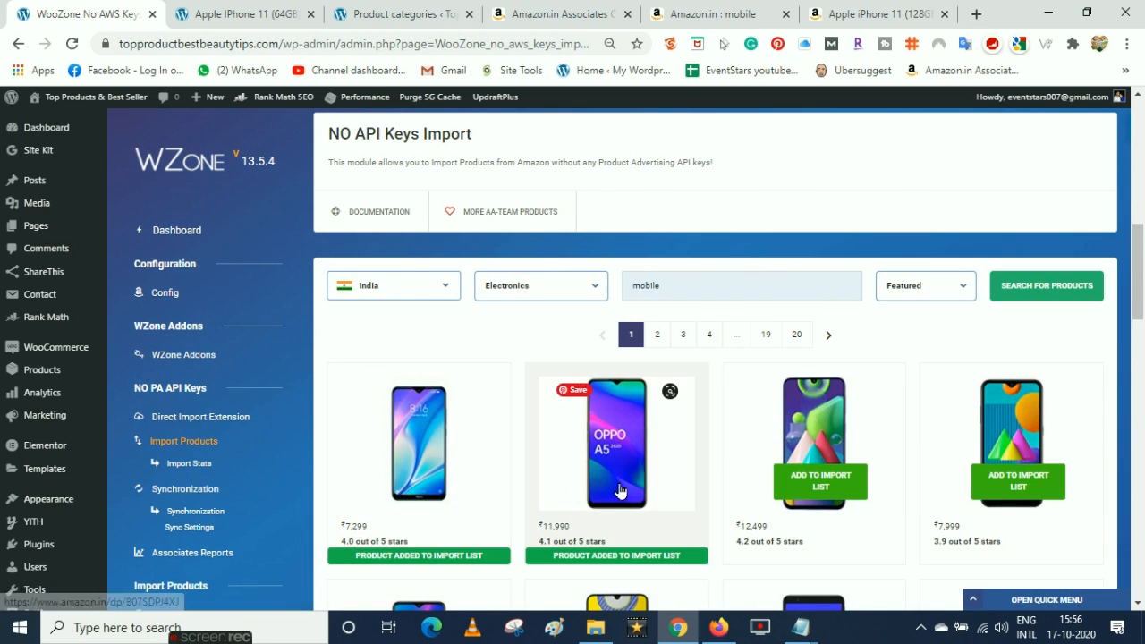
pyautogui.click(816, 481)
pyautogui.click(1016, 481)
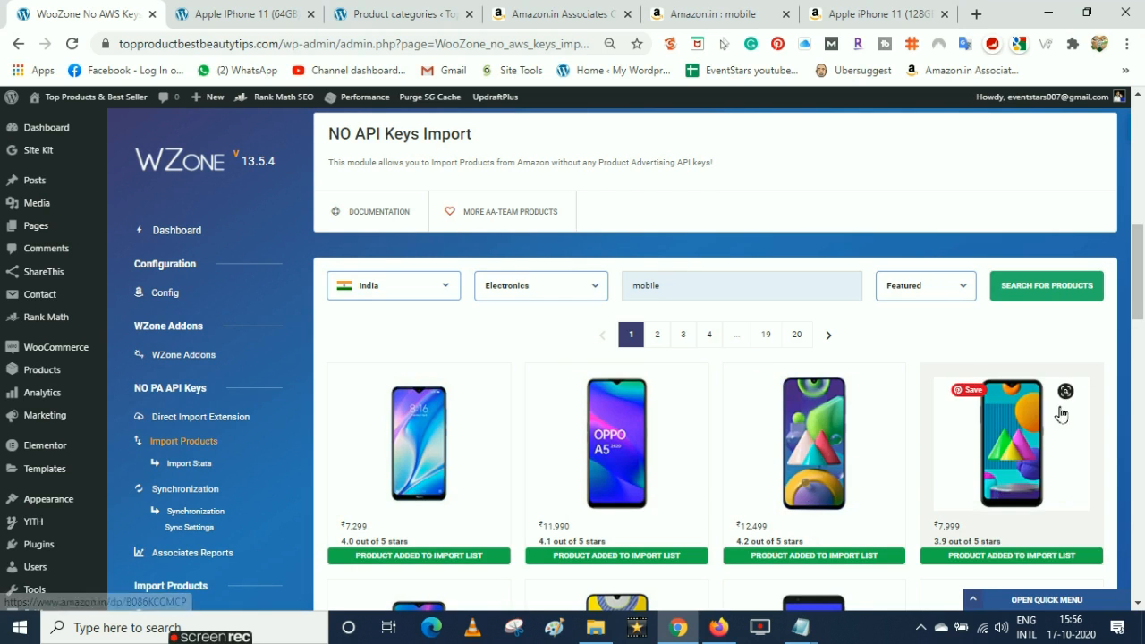
pyautogui.scroll(-3, 627, 447)
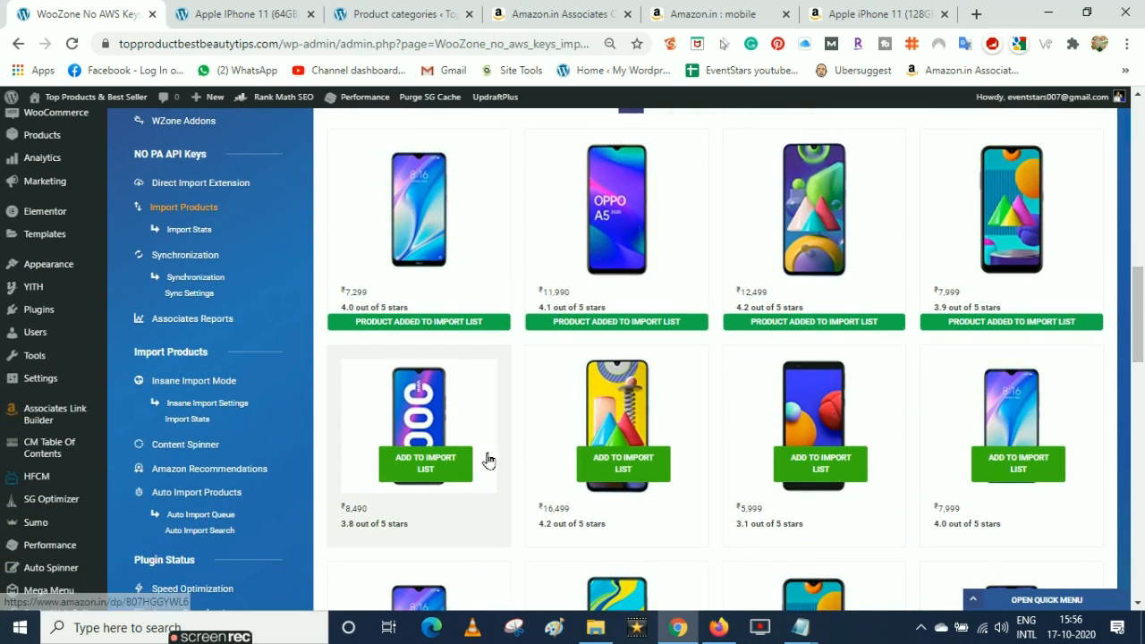
pyautogui.click(443, 464)
pyautogui.click(623, 463)
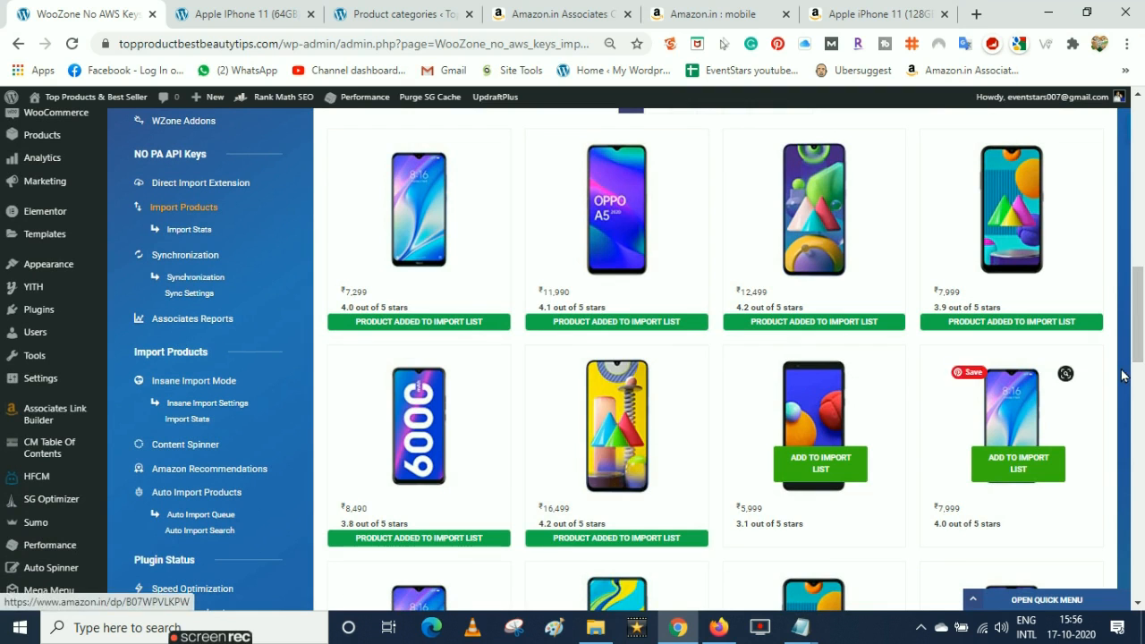
# Set the import destination to the "apple" category and import the selected products
pyautogui.moveTo(1138, 338); pyautogui.dragTo(1142, 573)
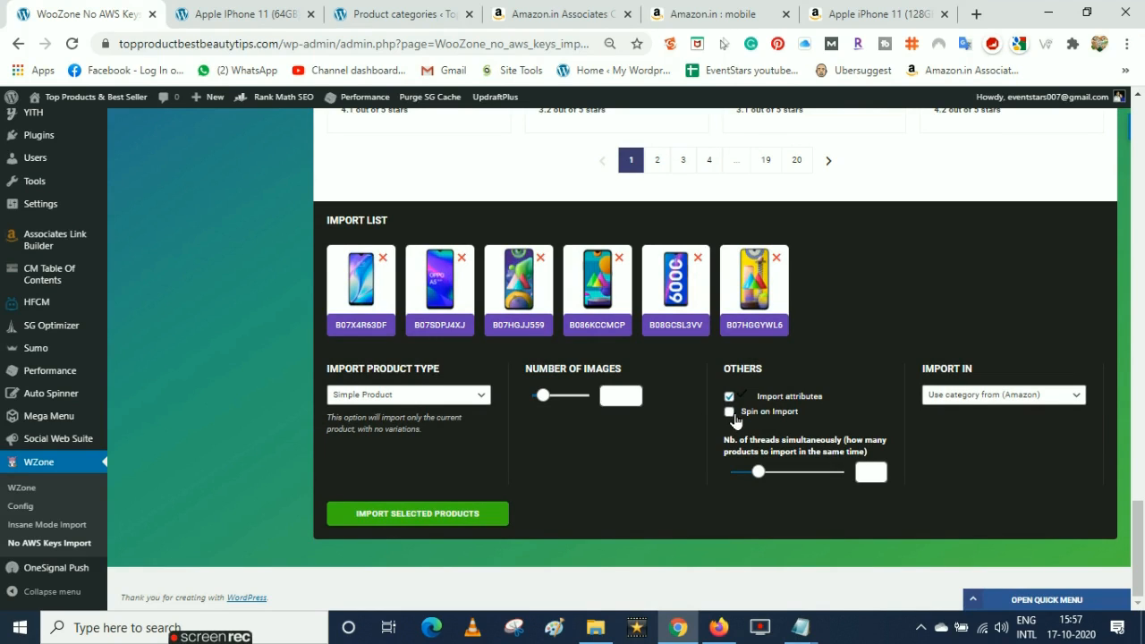
pyautogui.click(988, 399)
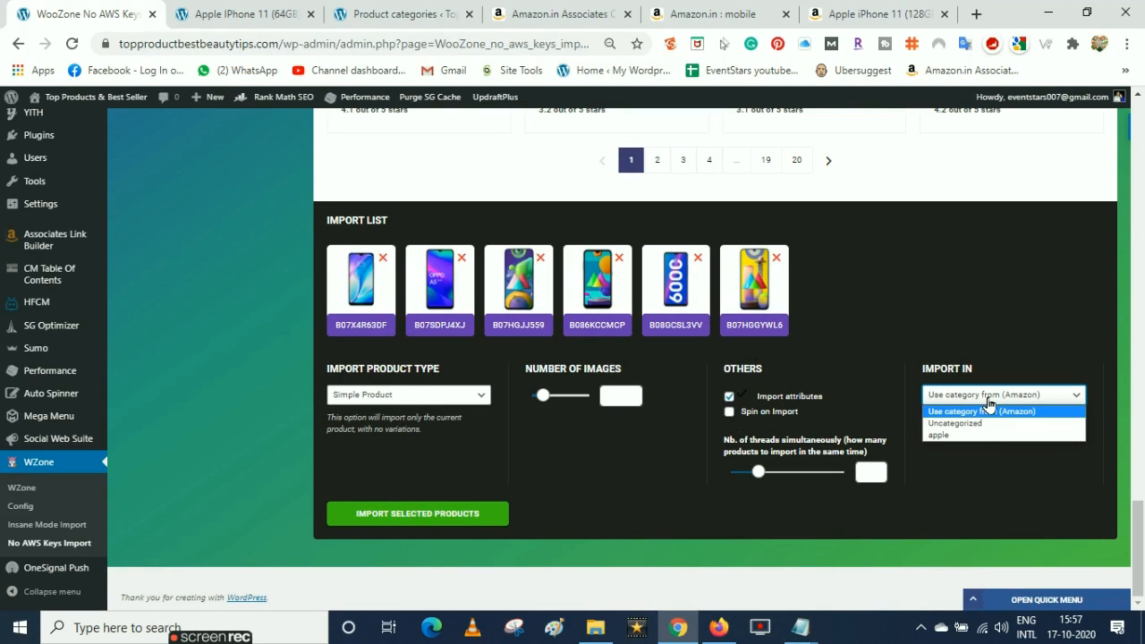
pyautogui.click(944, 434)
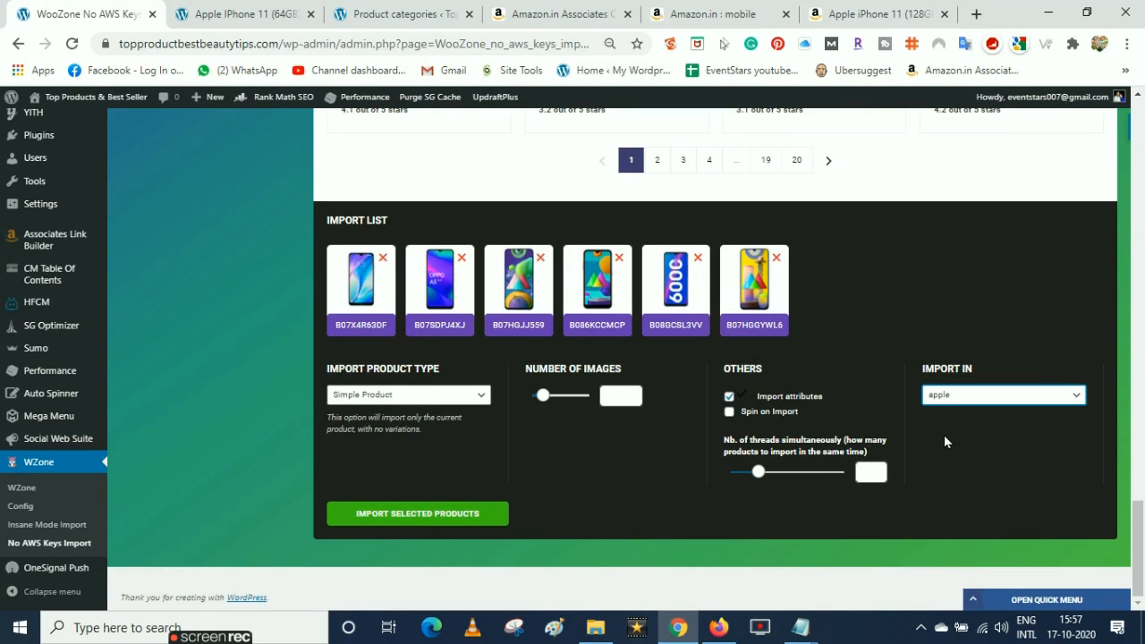
pyautogui.click(410, 522)
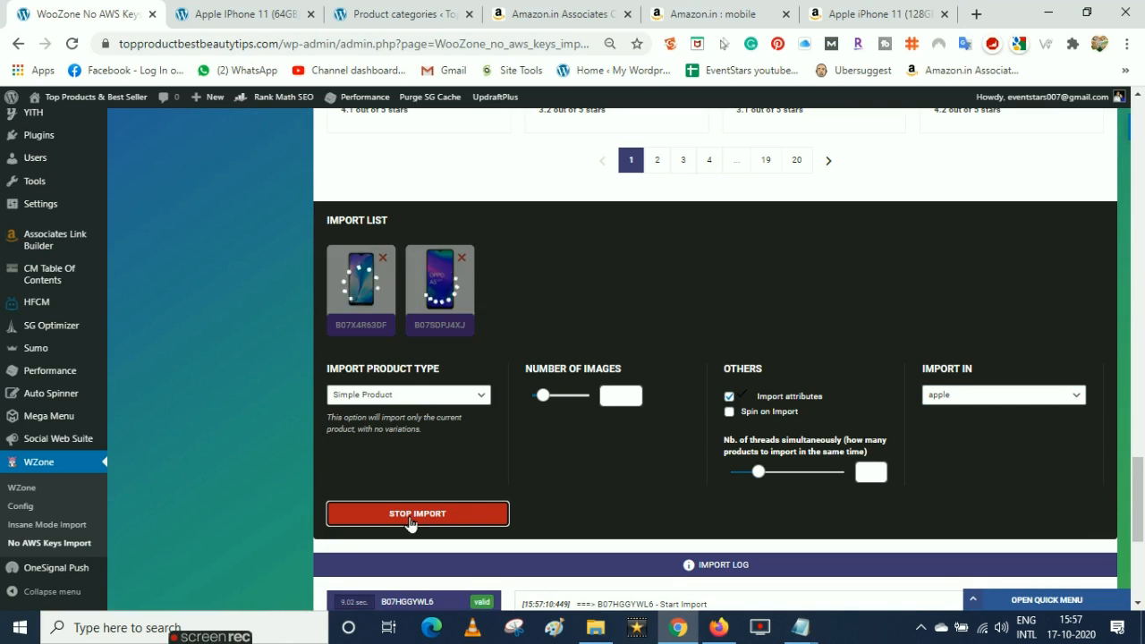
pyautogui.click(410, 516)
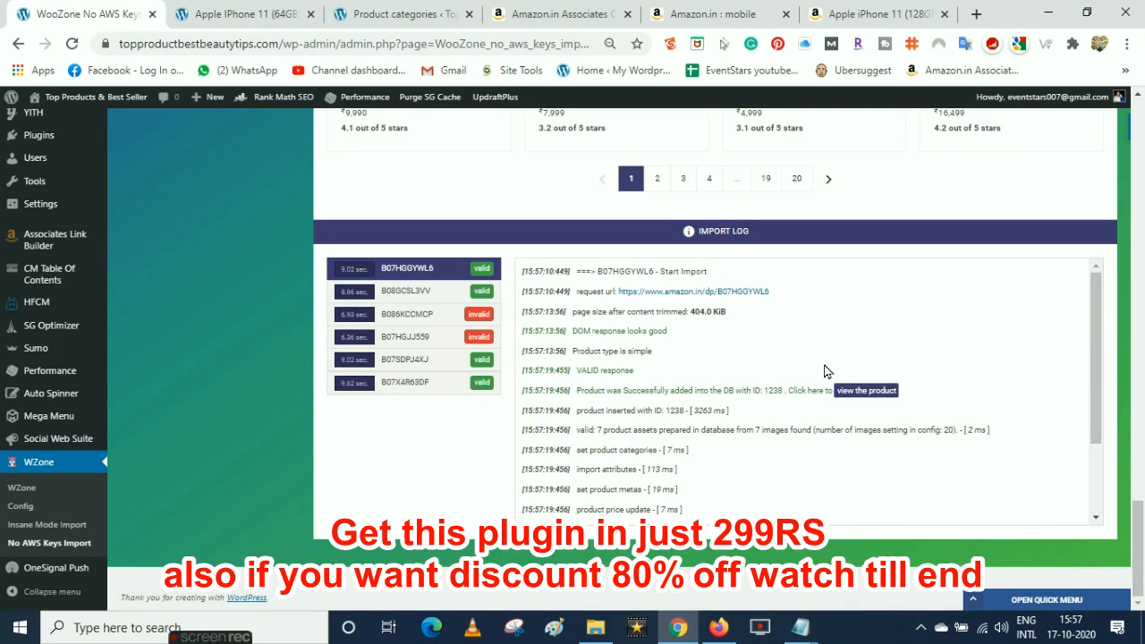
pyautogui.moveTo(1140, 543); pyautogui.dragTo(1141, 268)
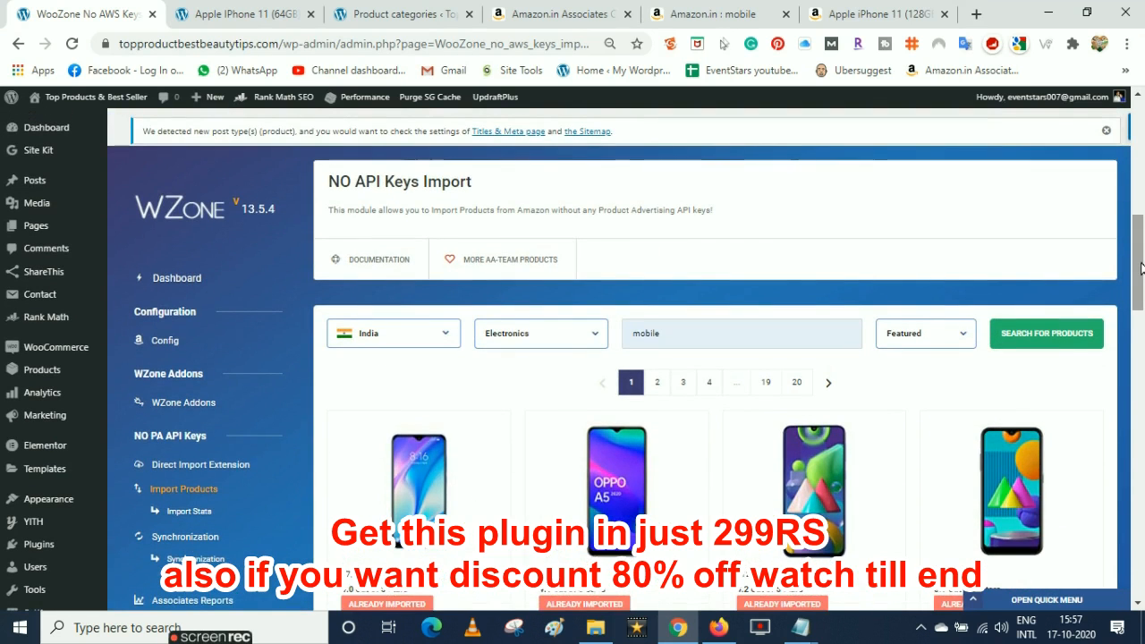
# Open the list of all store products in the product categories tab and check the imported phones
pyautogui.click(383, 10)
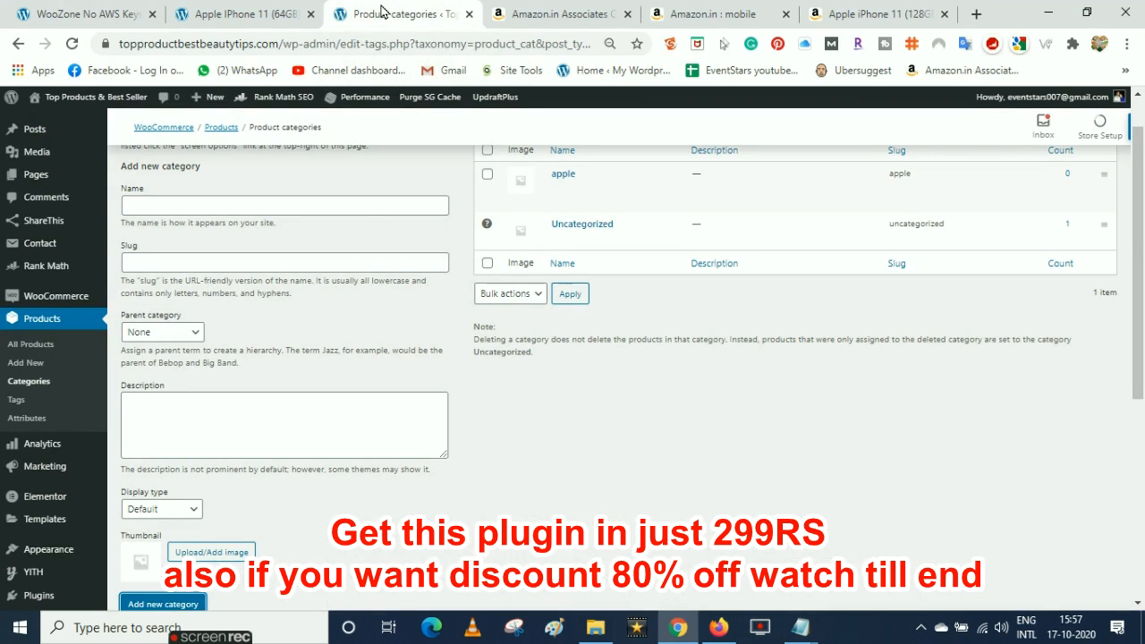
pyautogui.click(33, 347)
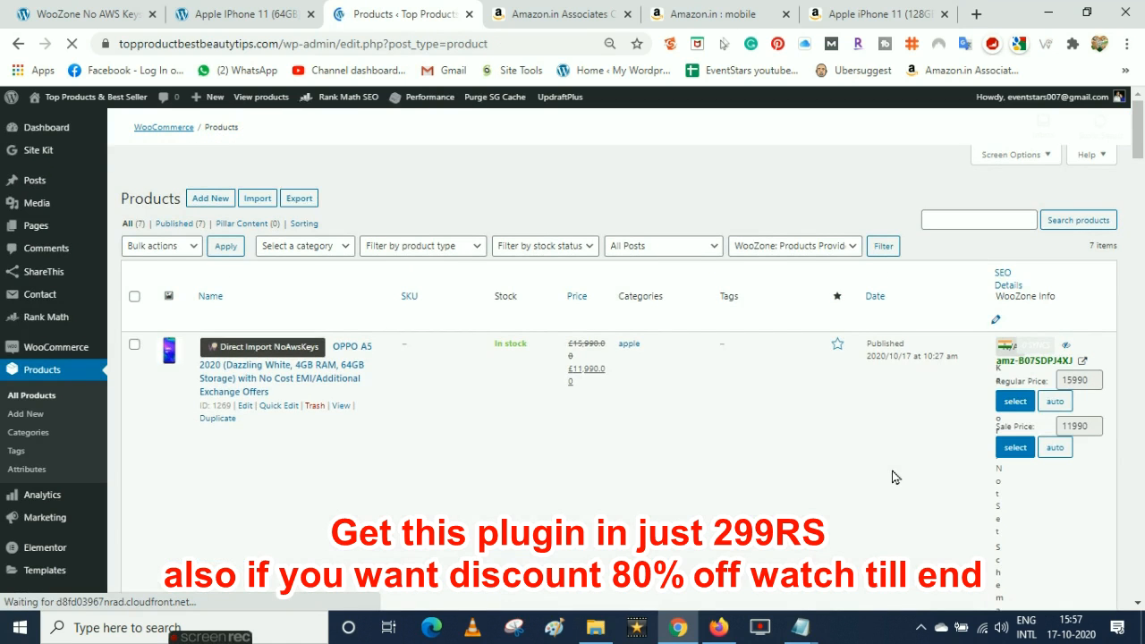
pyautogui.moveTo(1142, 135)
pyautogui.mouseDown()
pyautogui.moveTo(1140, 483)
pyautogui.moveTo(1141, 116)
pyautogui.mouseUp()
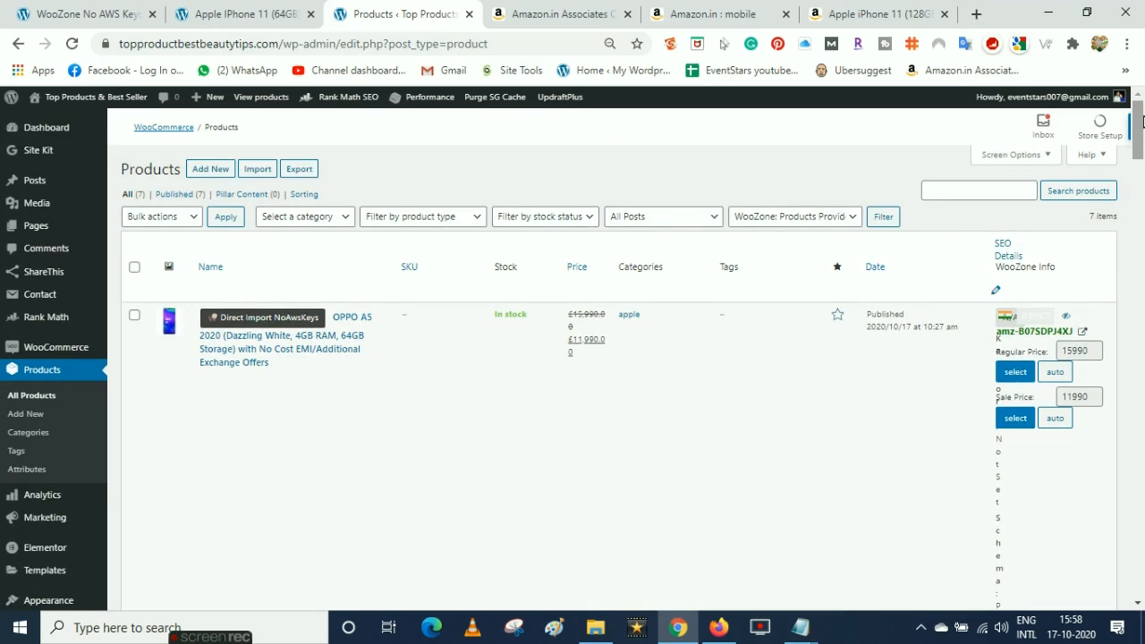
# Open the store's shop page in a new tab and review the imported products on it
pyautogui.moveTo(54, 96)
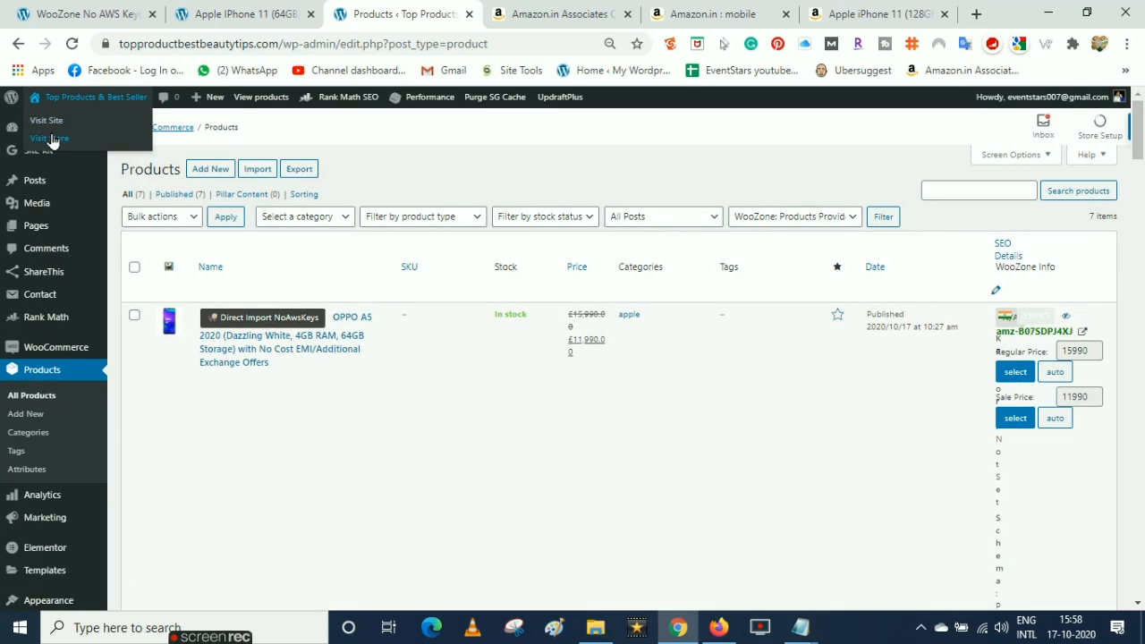
pyautogui.rightClick(51, 136)
pyautogui.click(81, 147)
pyautogui.click(466, 27)
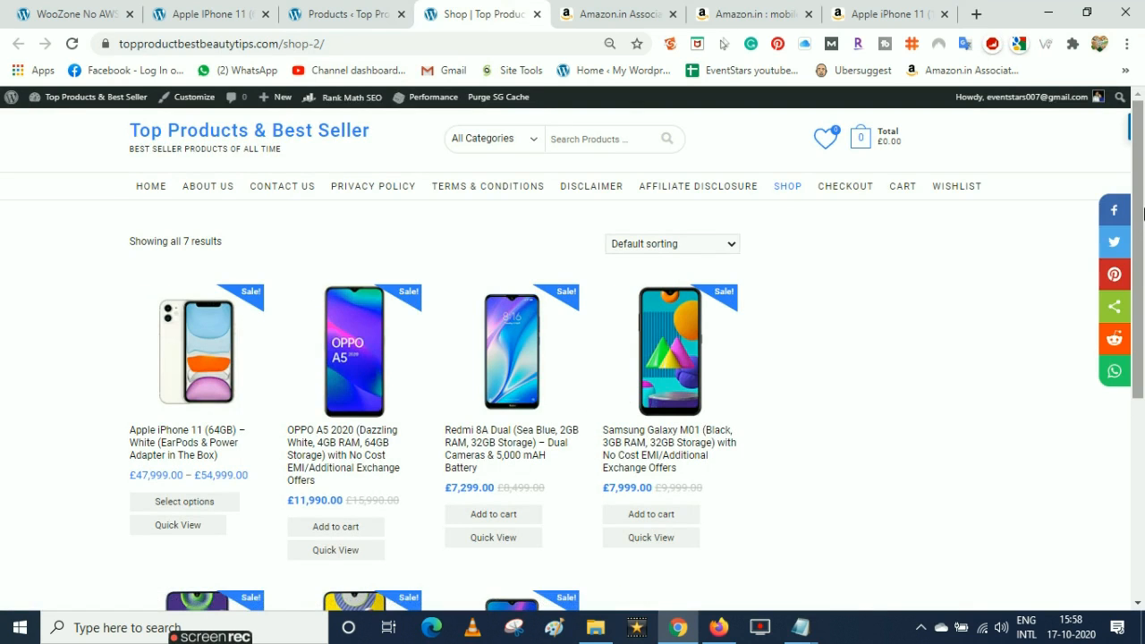
pyautogui.moveTo(1142, 193); pyautogui.dragTo(1142, 421)
pyautogui.scroll(5, 1142, 428)
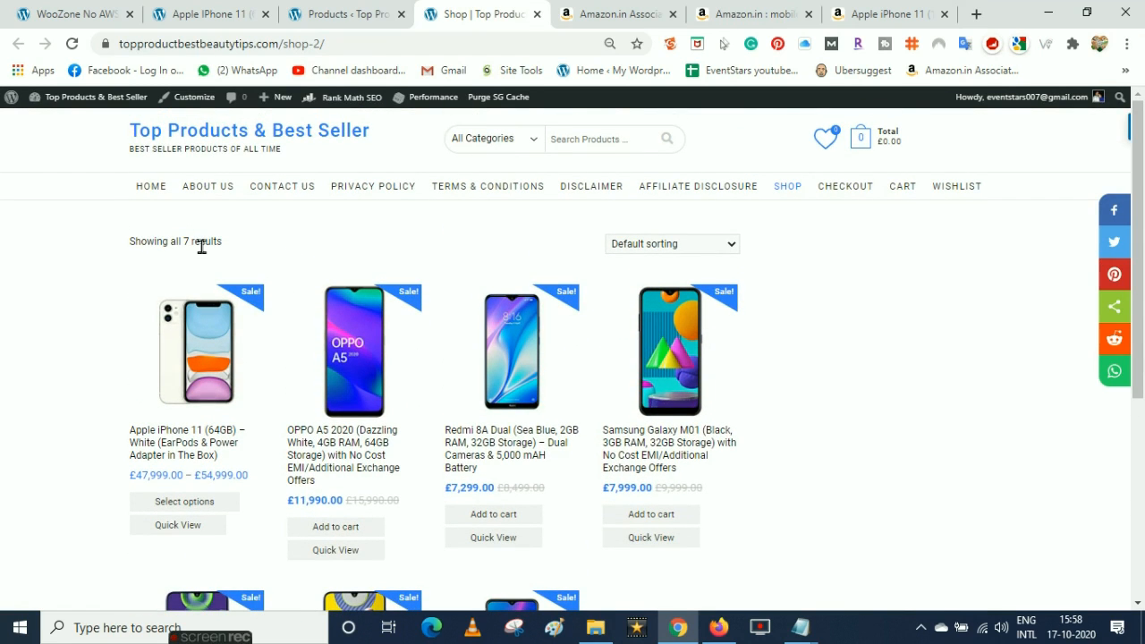
pyautogui.click(875, 11)
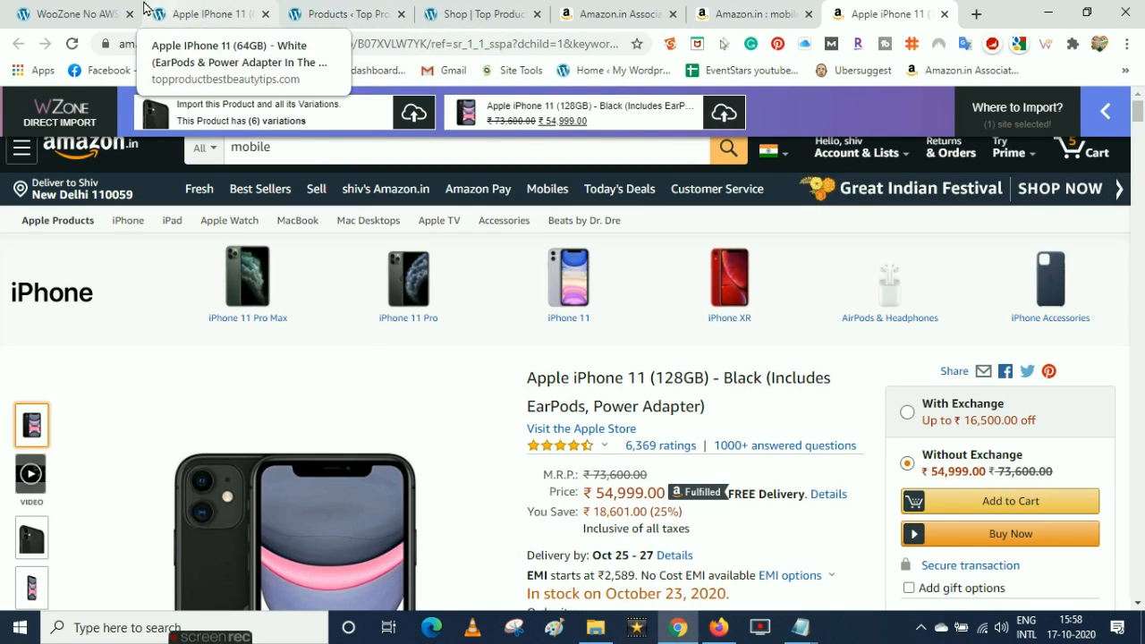
pyautogui.click(85, 10)
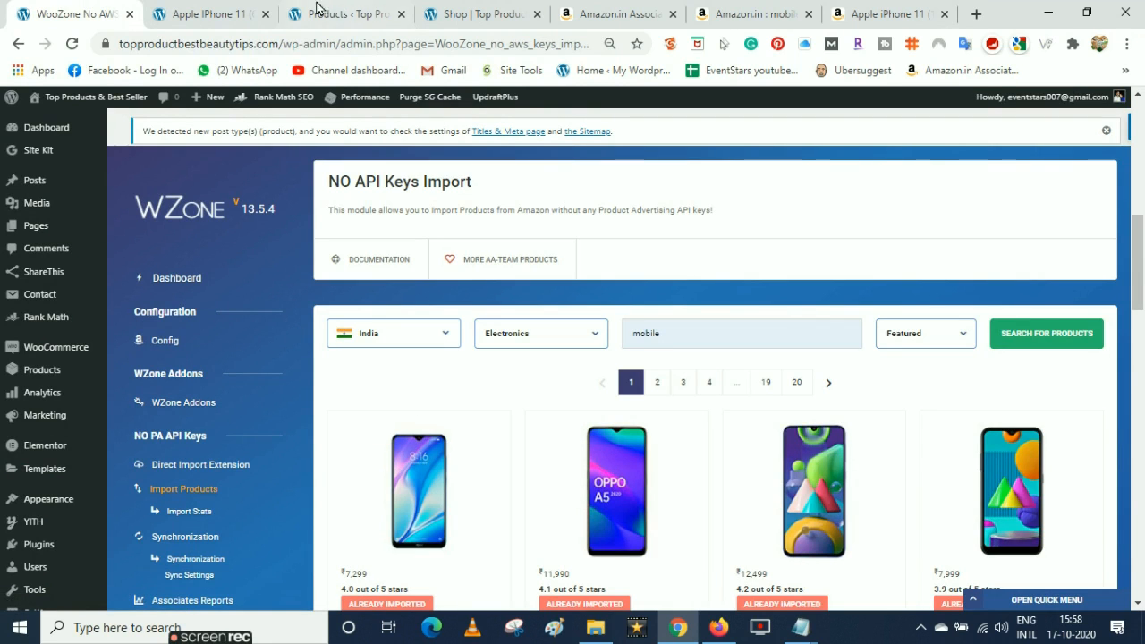
# Return to the shop page, open the Apple iPhone 11 (64GB) product and examine its images, country availability and variation options
pyautogui.click(460, 9)
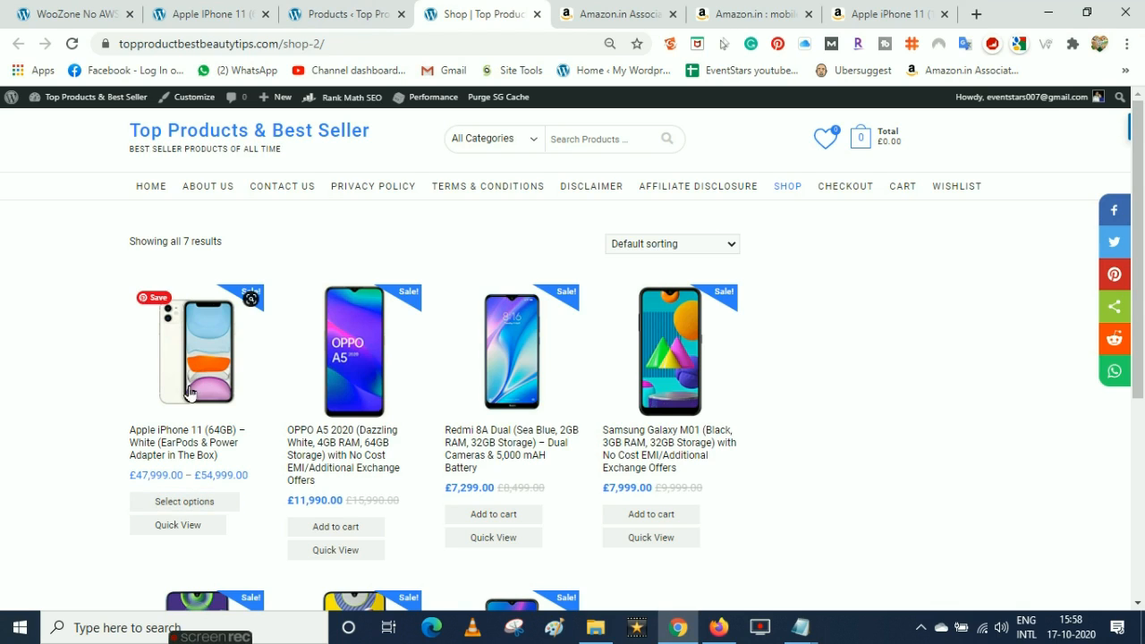
pyautogui.click(180, 437)
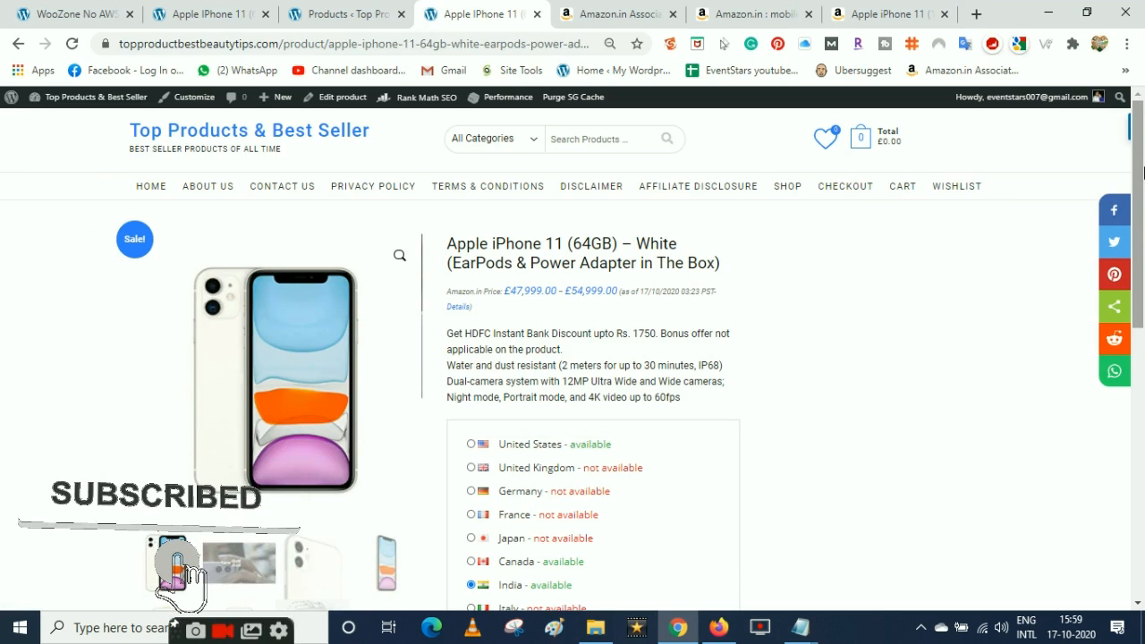
pyautogui.moveTo(1144, 174); pyautogui.dragTo(1142, 342)
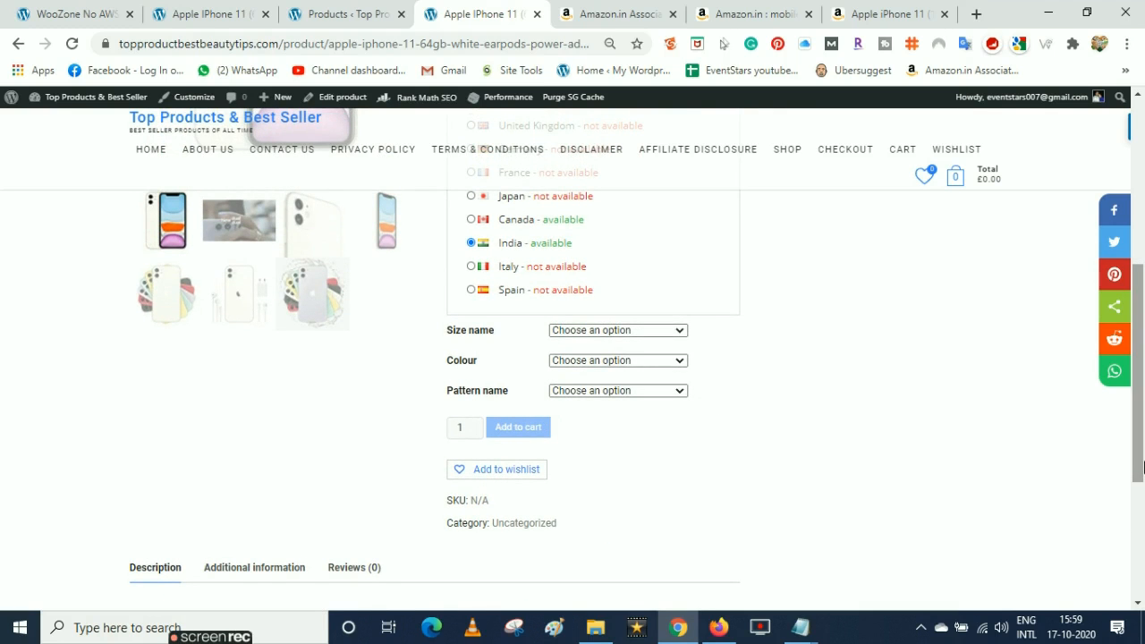
pyautogui.moveTo(1142, 466); pyautogui.dragTo(265, 206)
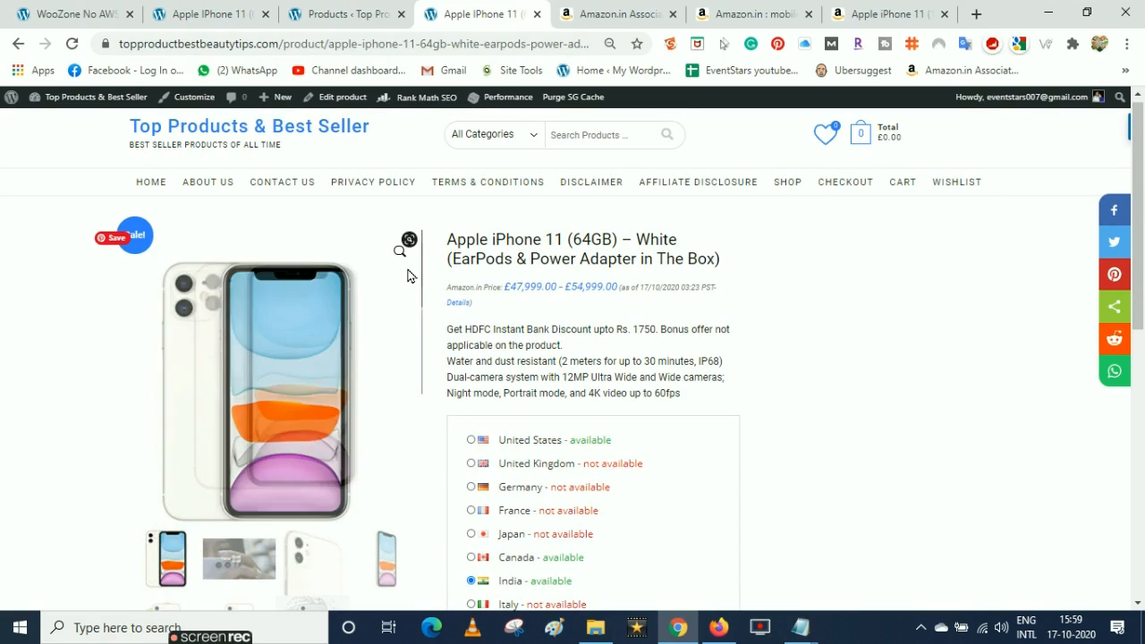
# Go back to the shop page, open the OPPO A5 2020 product and examine its description and related products
pyautogui.hotkey('alt', 'Left')
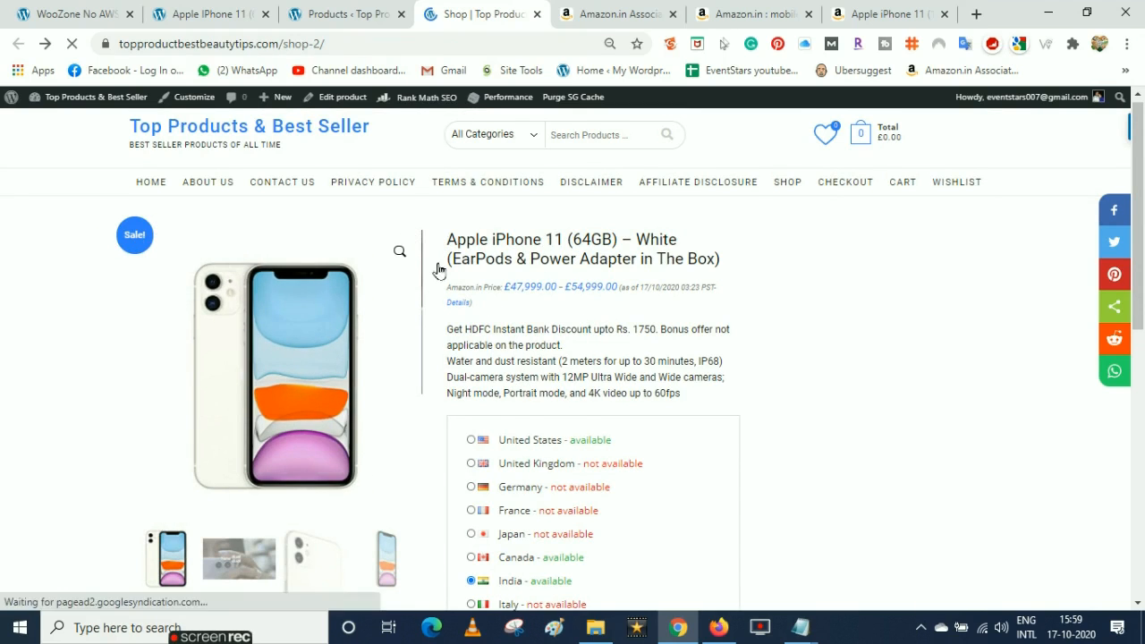
pyautogui.click(351, 384)
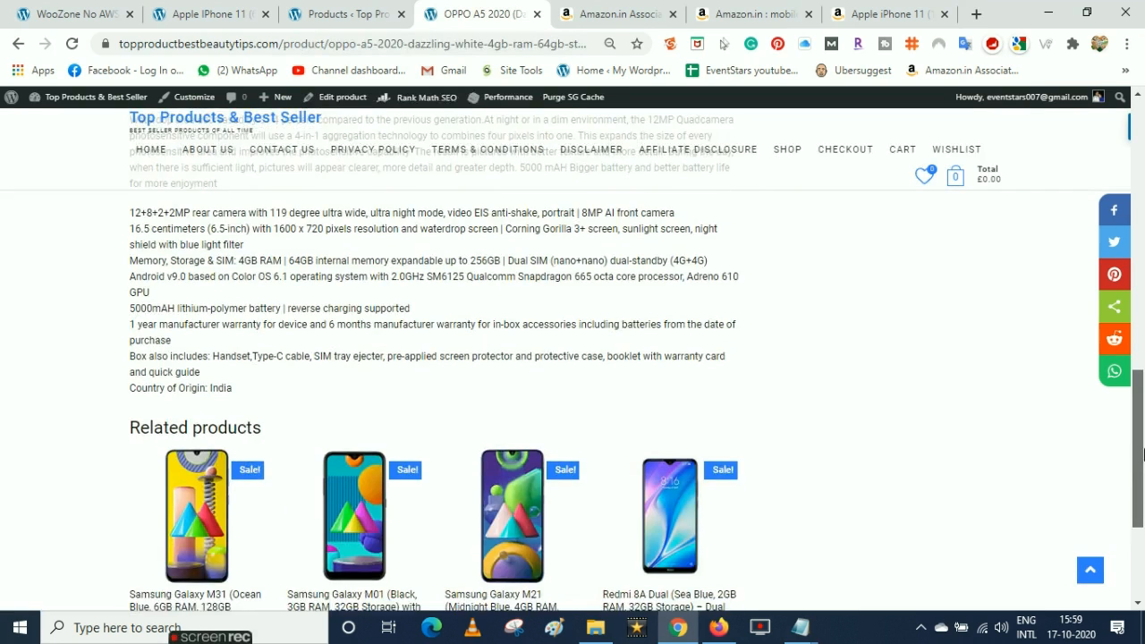
pyautogui.moveTo(1142, 454); pyautogui.dragTo(1143, 202)
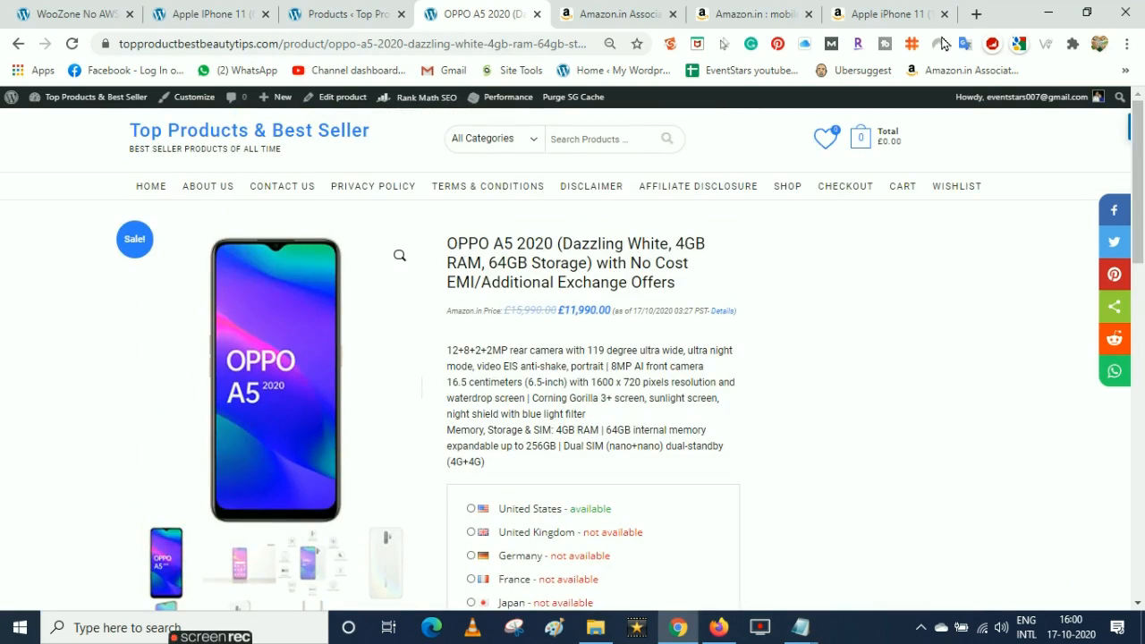
pyautogui.click(885, 14)
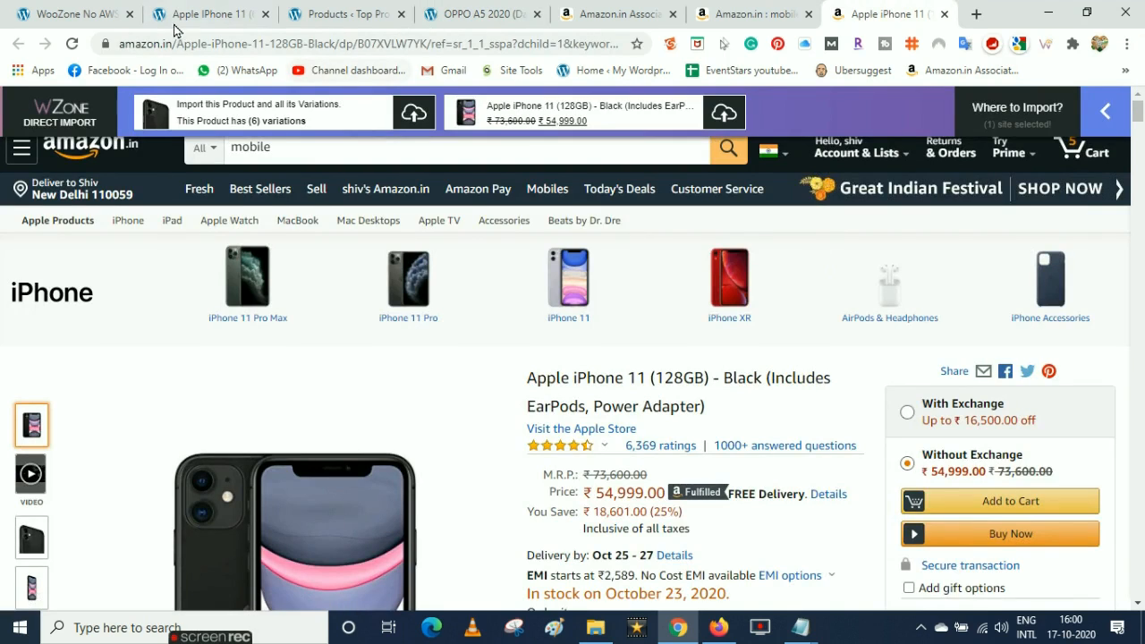
pyautogui.click(461, 9)
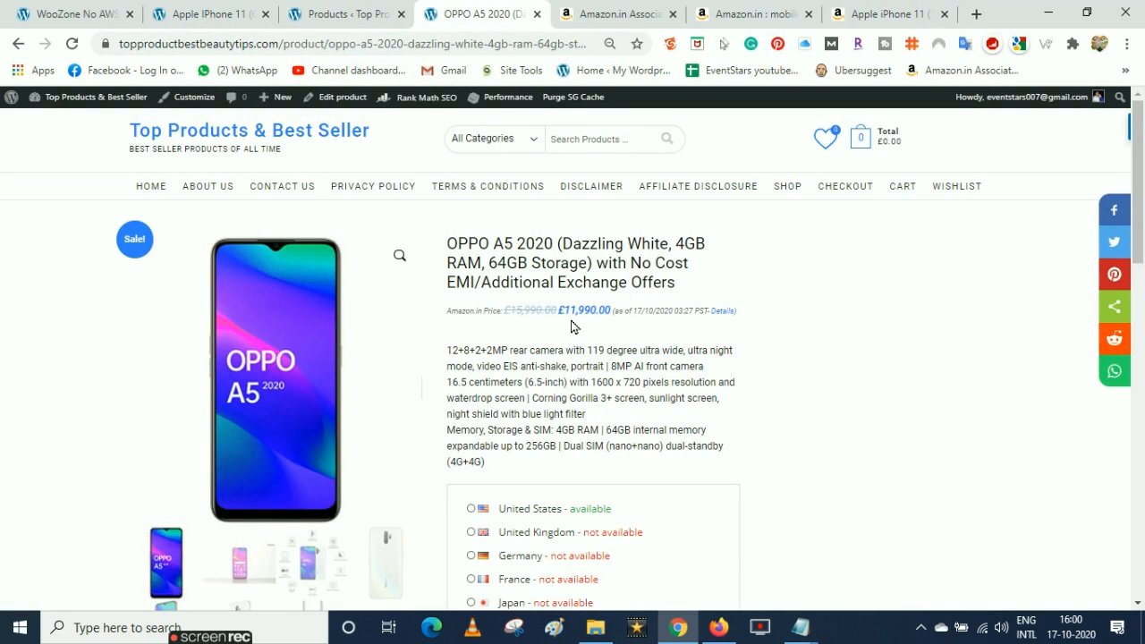
# Return to the WZone admin tab and open the plugin's Config page at the Amazon setup options
pyautogui.click(101, 18)
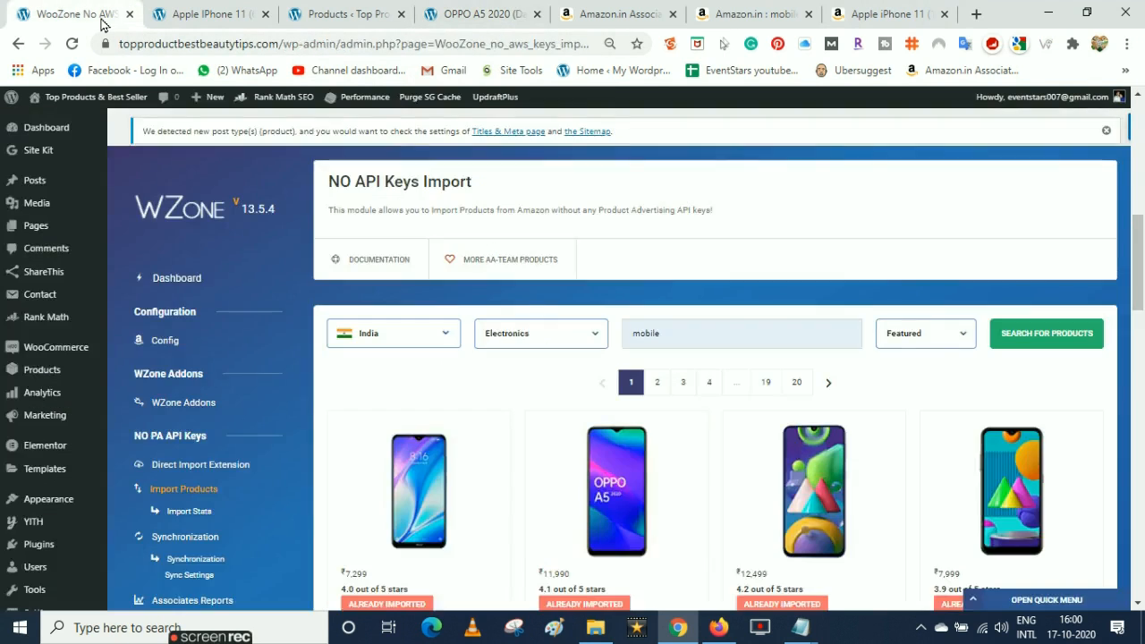
pyautogui.click(165, 341)
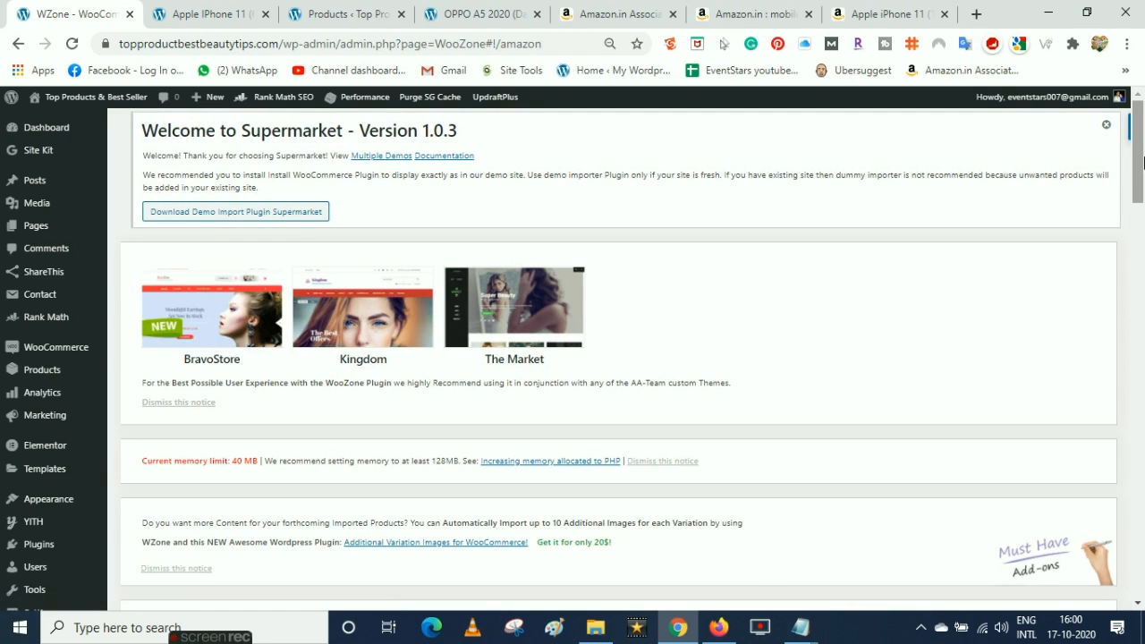
pyautogui.scroll(-8, 899, 322)
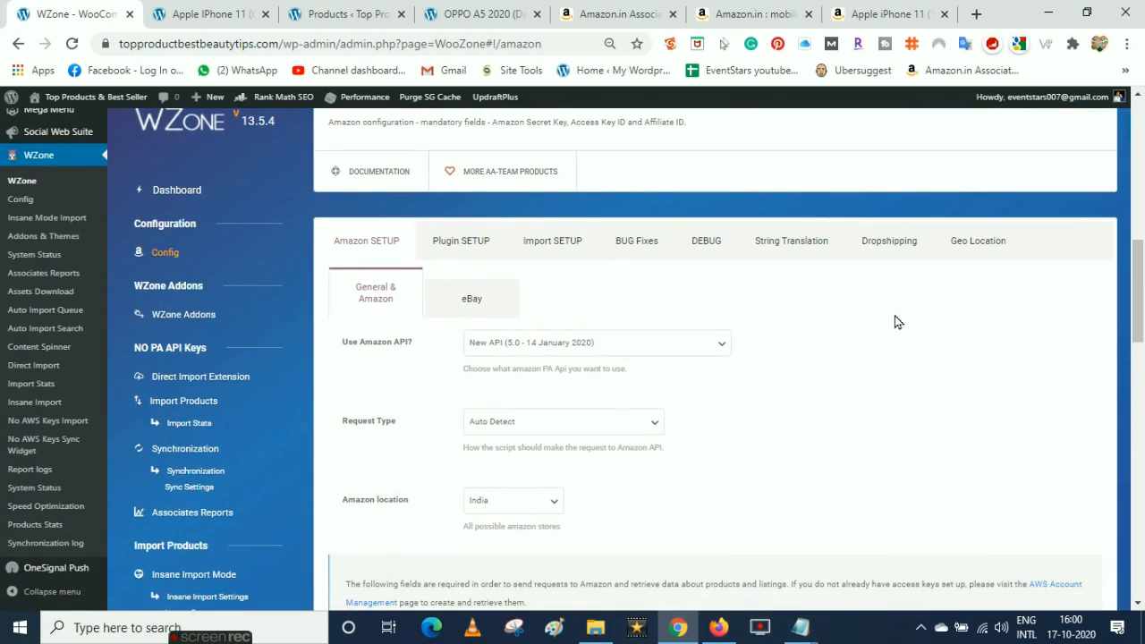
# Review the Amazon keys and affiliate ID fields in the WZone config, and examine the Plugin SETUP options
pyautogui.click(1142, 371)
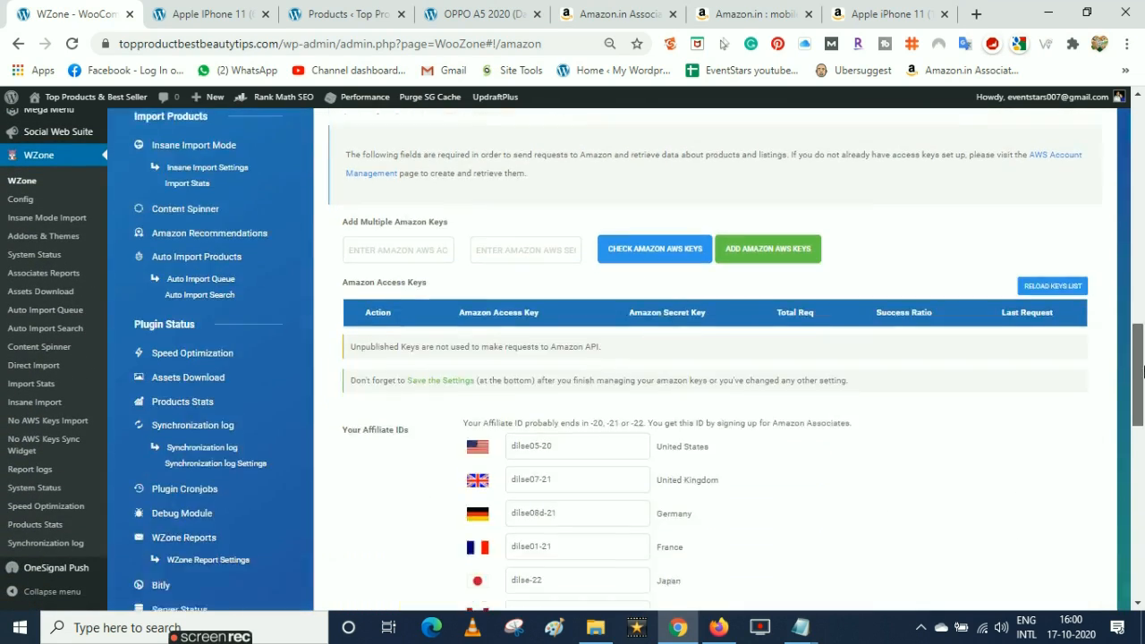
pyautogui.scroll(7, 930, 268)
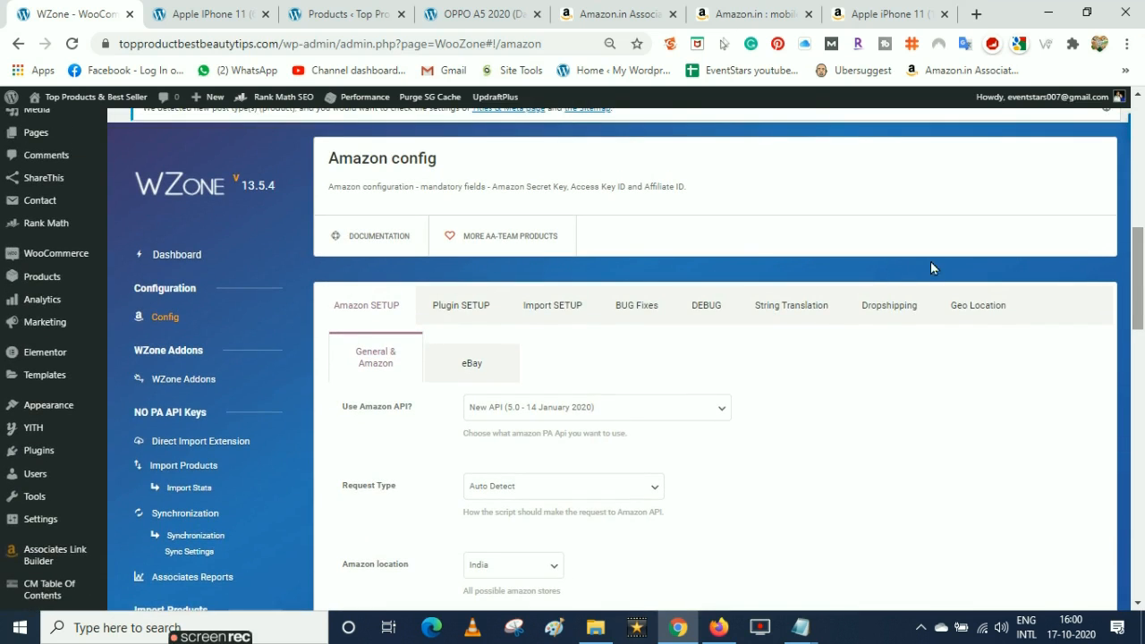
pyautogui.click(474, 312)
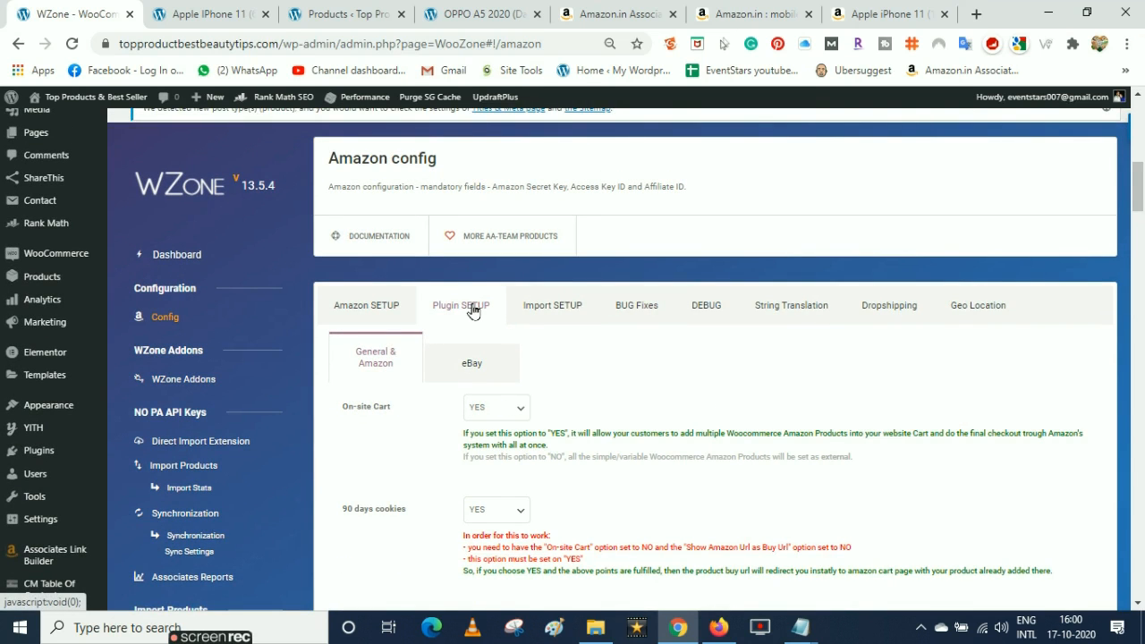
pyautogui.moveTo(1137, 204); pyautogui.dragTo(1139, 464)
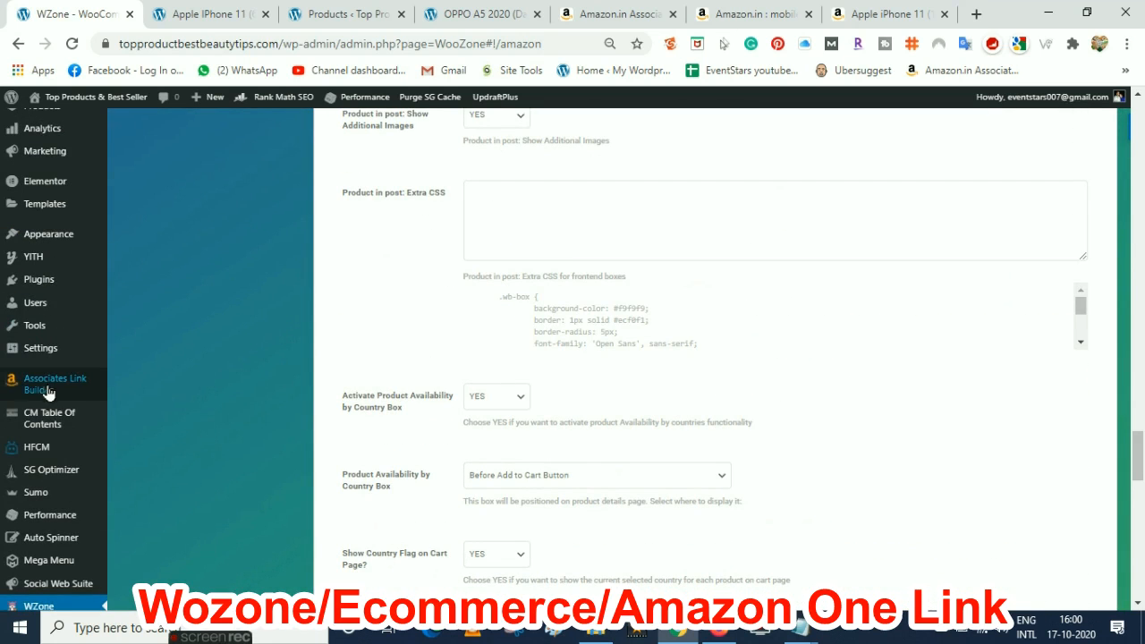
pyautogui.moveTo(38, 436)
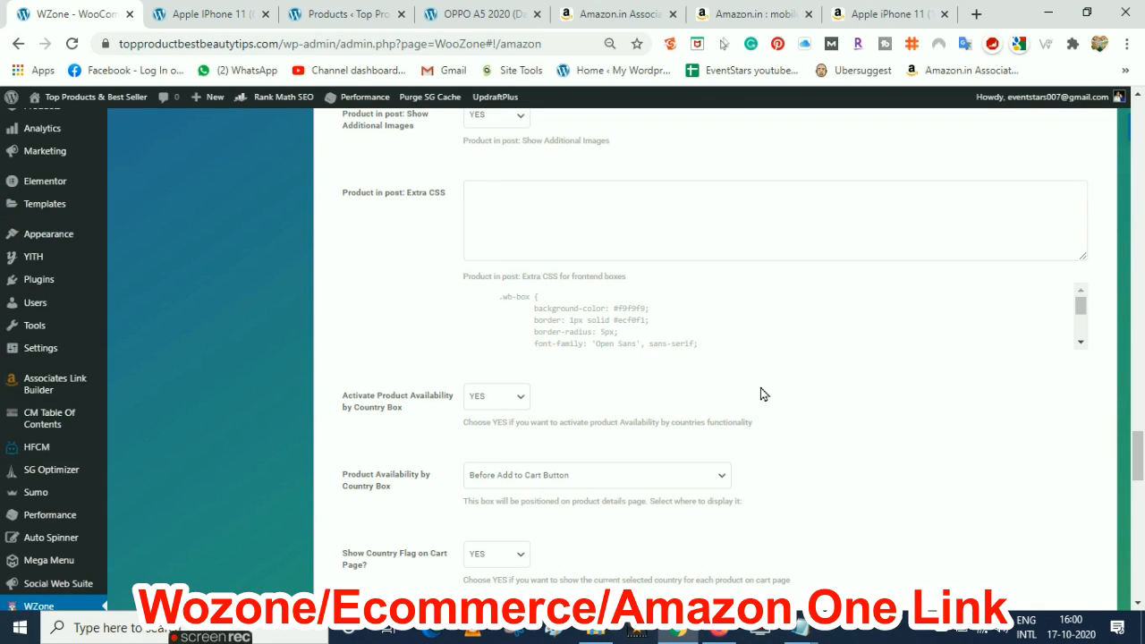
pyautogui.moveTo(1142, 458); pyautogui.dragTo(1140, 407)
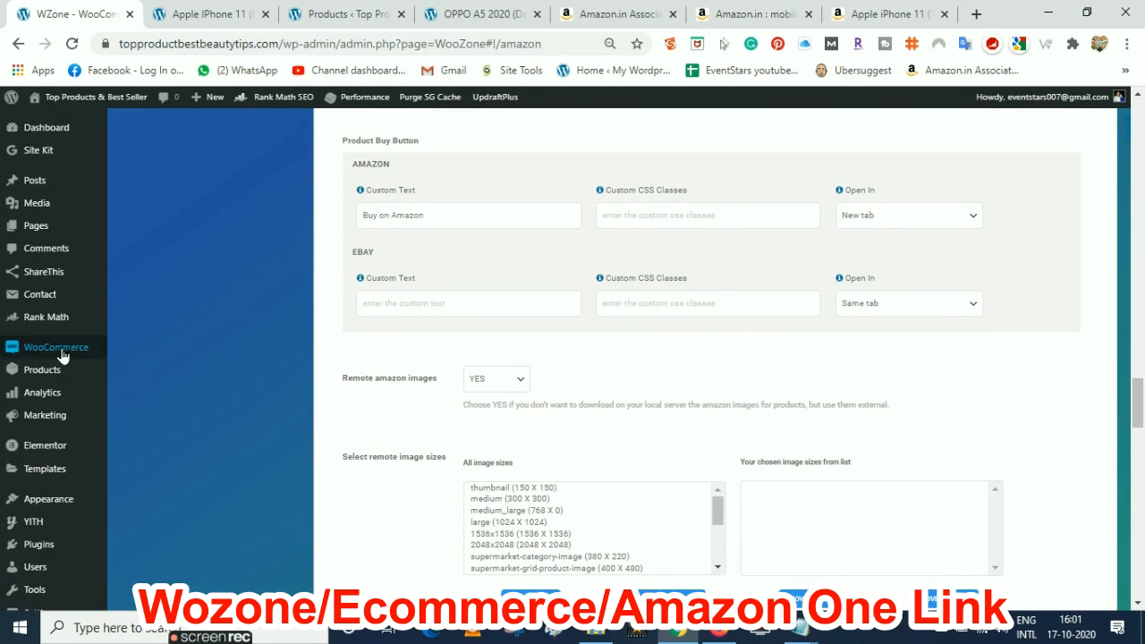
# Open the WooCommerce general settings and set the store's Country / State to India — Delhi
pyautogui.moveTo(56, 351)
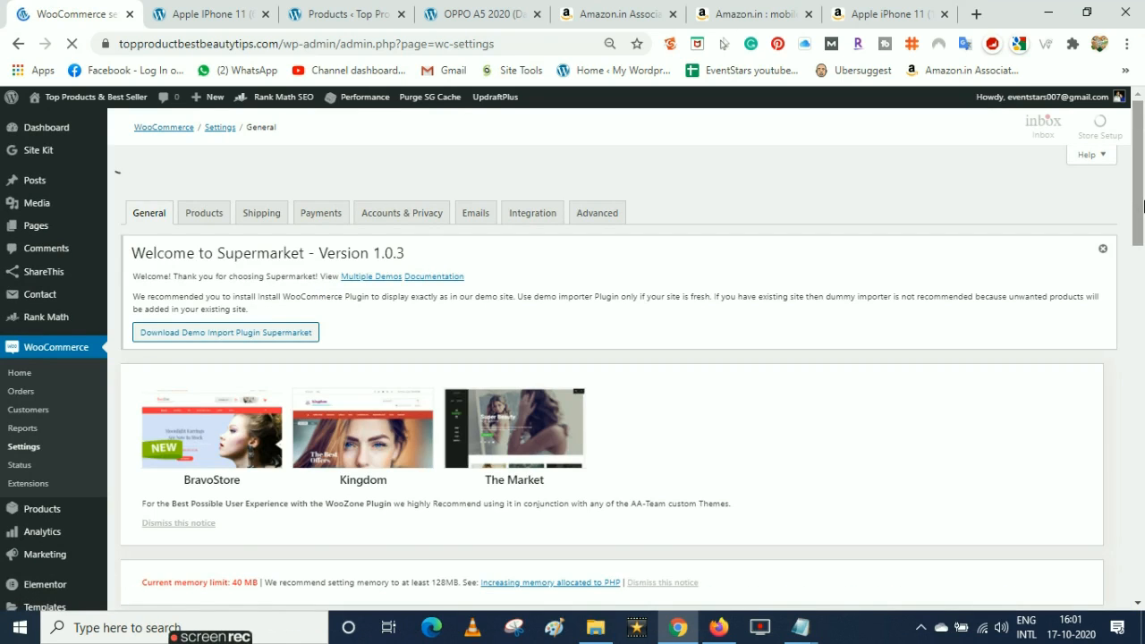
pyautogui.moveTo(1143, 206); pyautogui.dragTo(1144, 436)
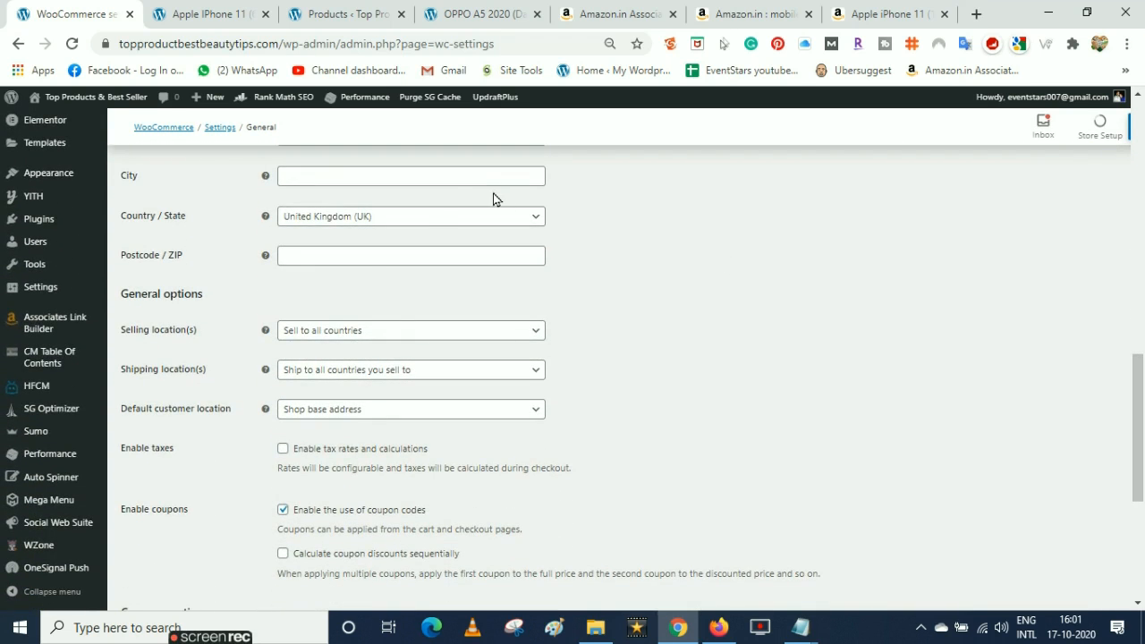
pyautogui.click(414, 221)
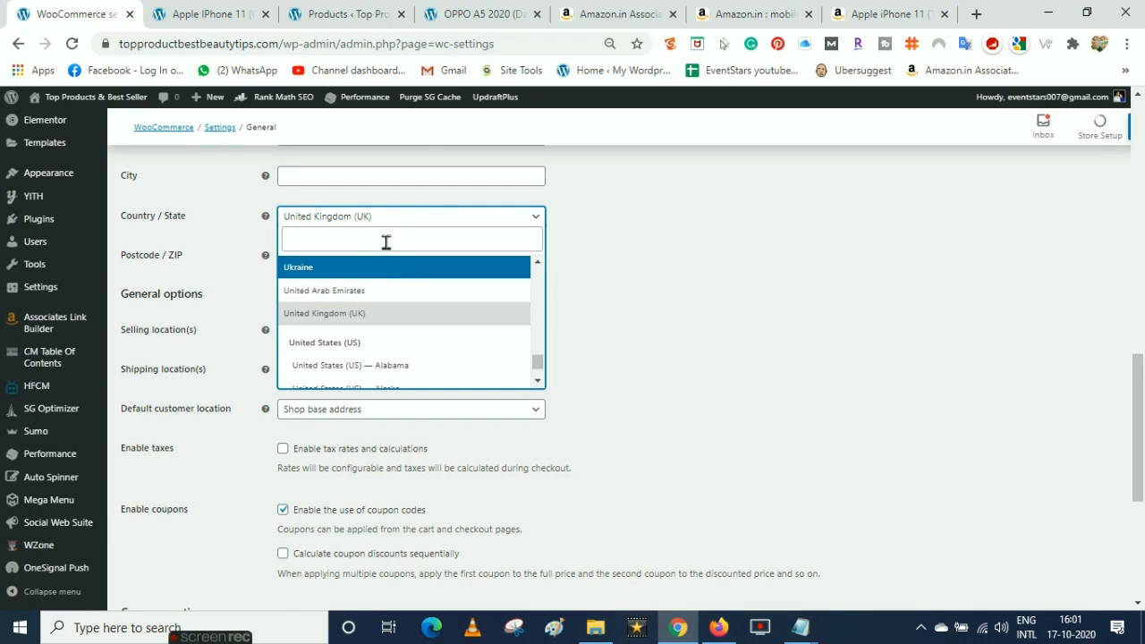
pyautogui.write('in')
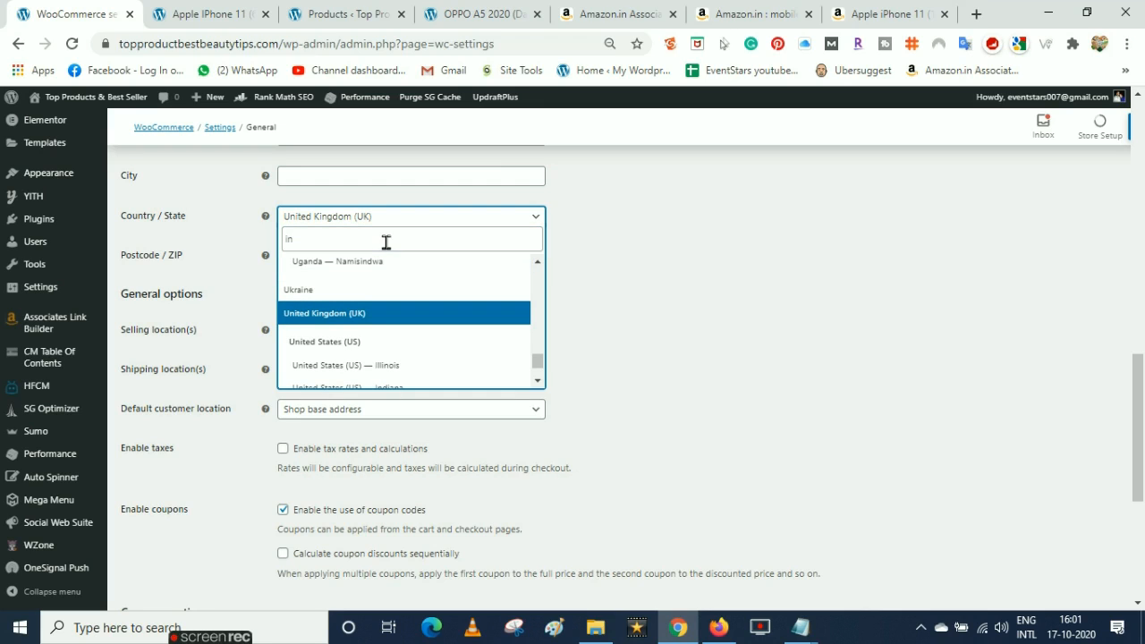
pyautogui.write('d')
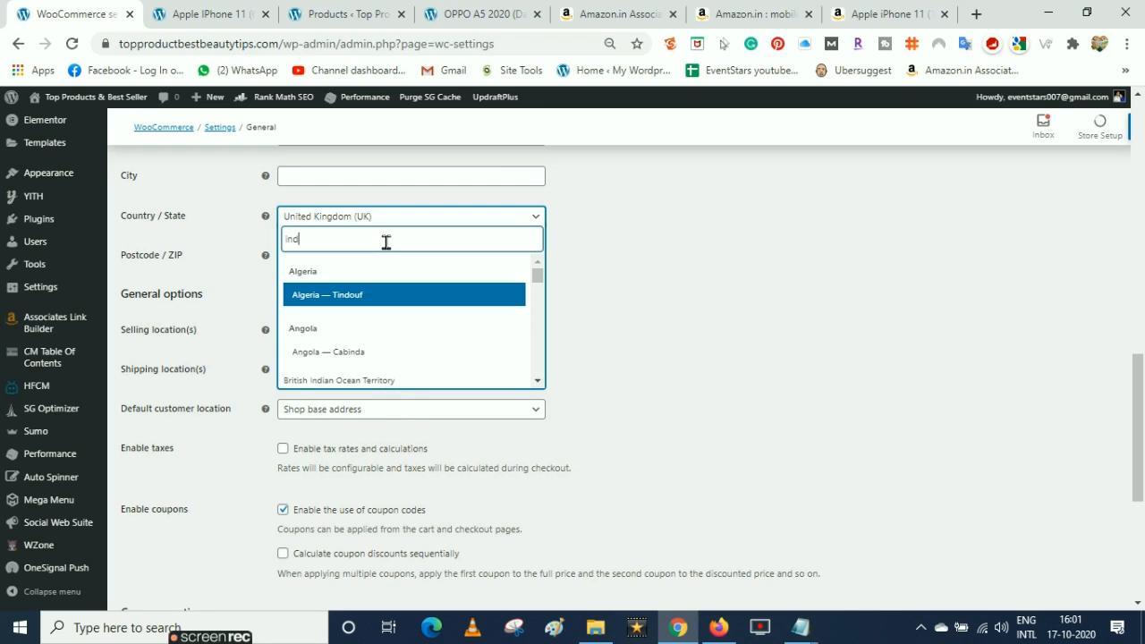
pyautogui.write('ia')
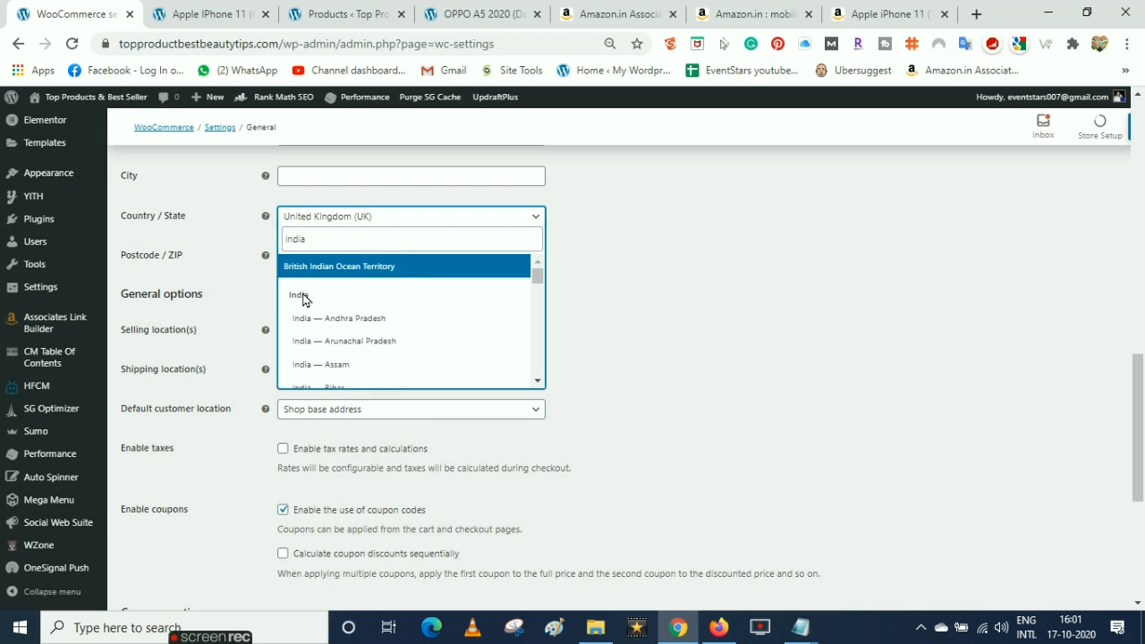
pyautogui.scroll(-10, 537, 377)
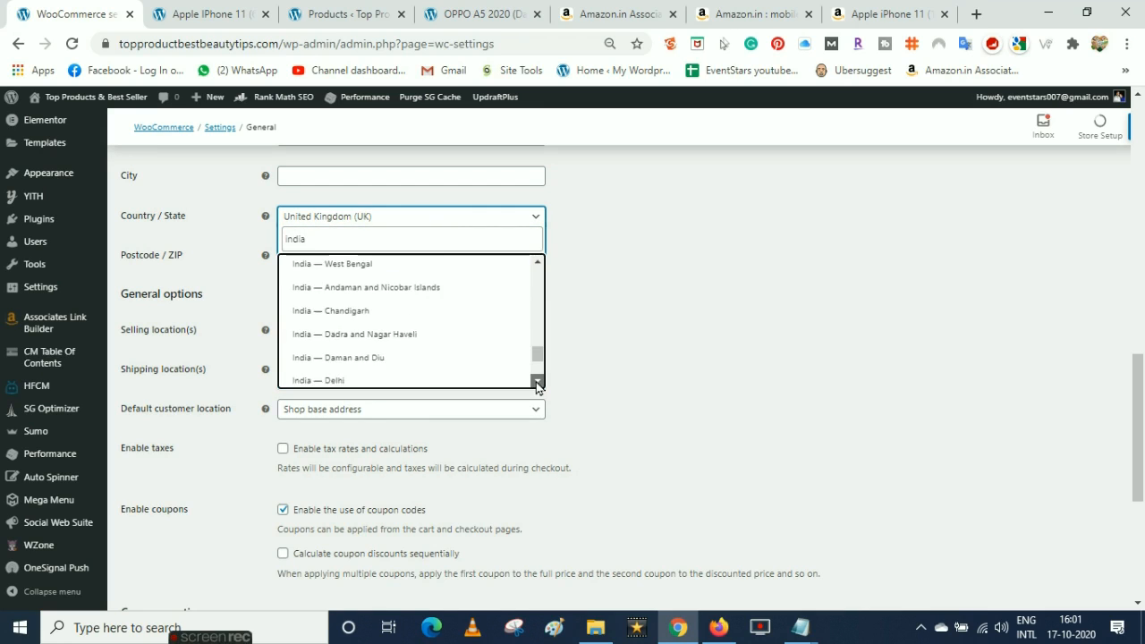
pyautogui.click(336, 350)
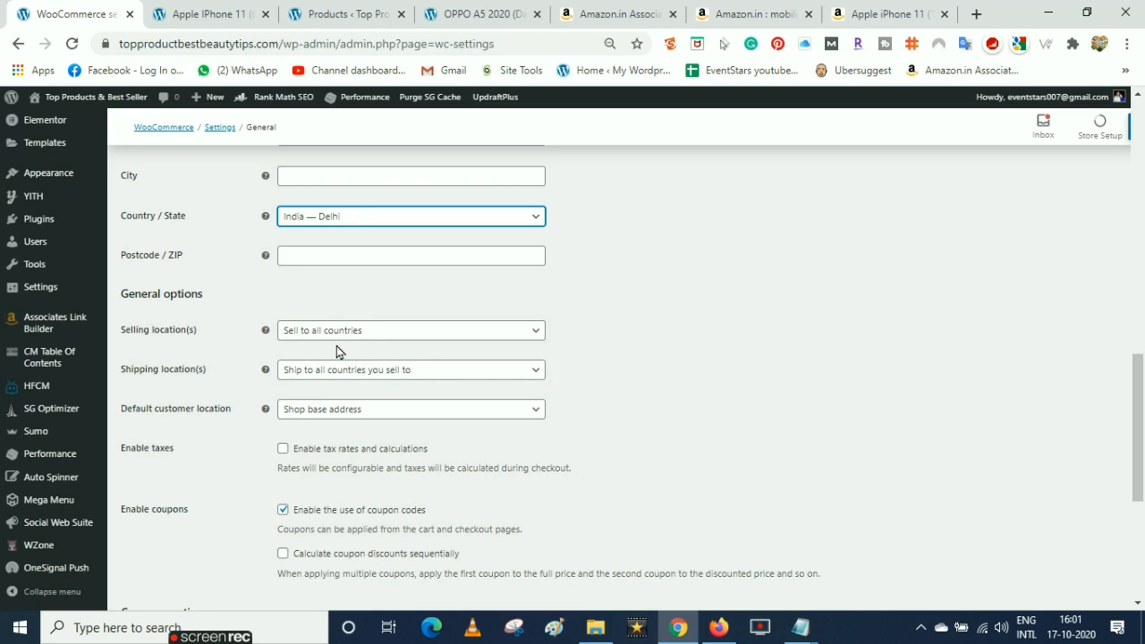
# Set the store currency to Indian rupee (₹) and save the WooCommerce general settings
pyautogui.moveTo(1142, 387); pyautogui.dragTo(1143, 480)
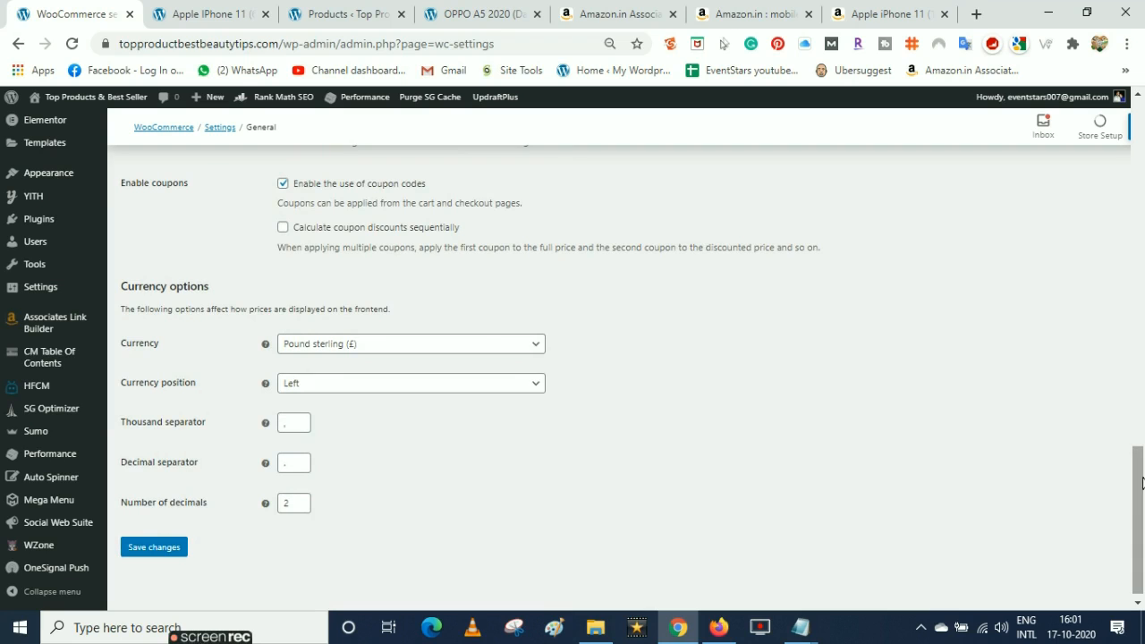
pyautogui.click(417, 354)
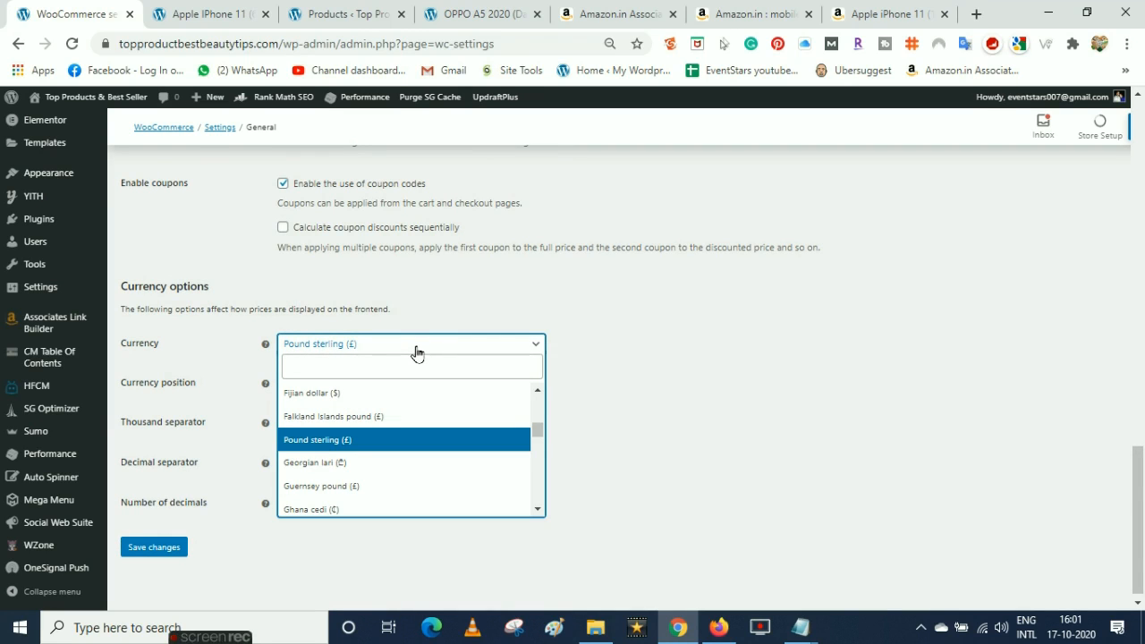
pyautogui.write('ru')
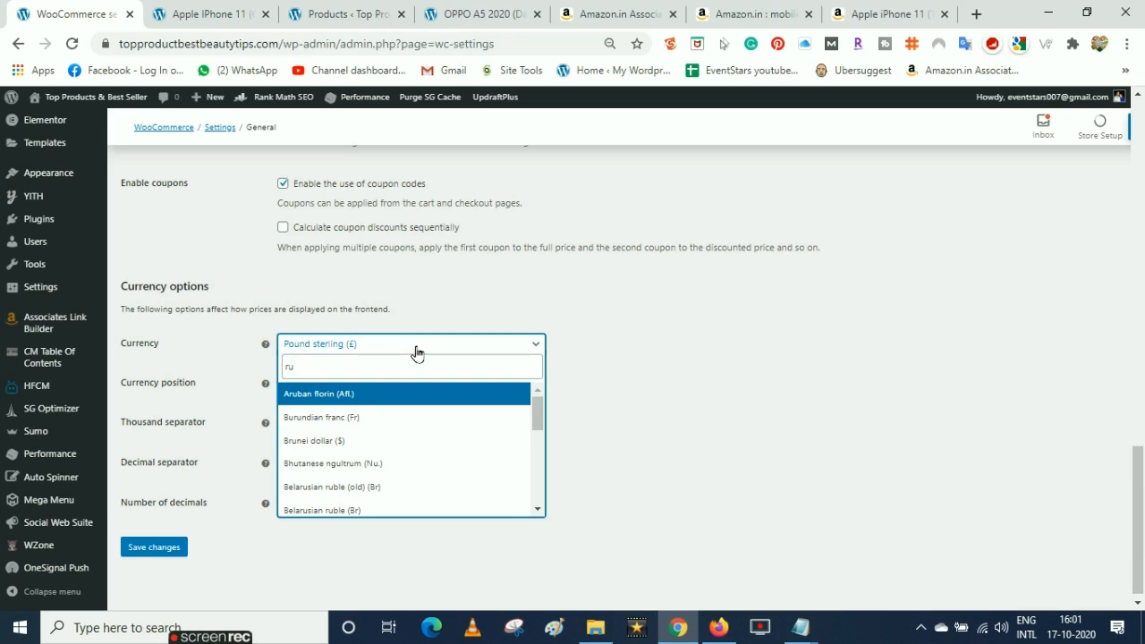
pyautogui.write('p')
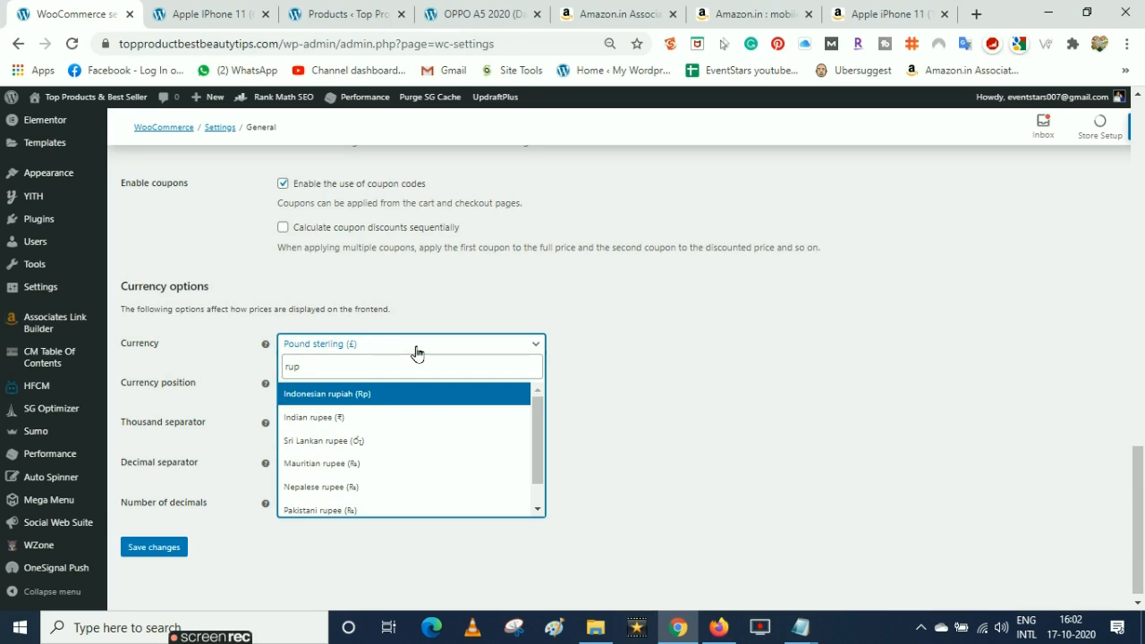
pyautogui.click(322, 419)
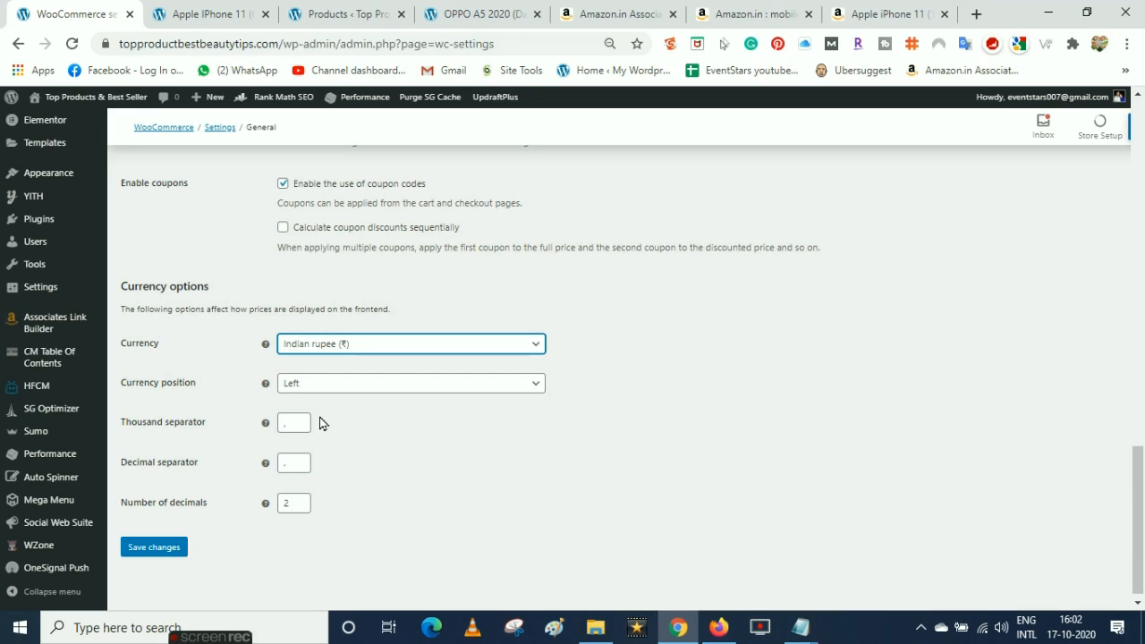
pyautogui.click(166, 548)
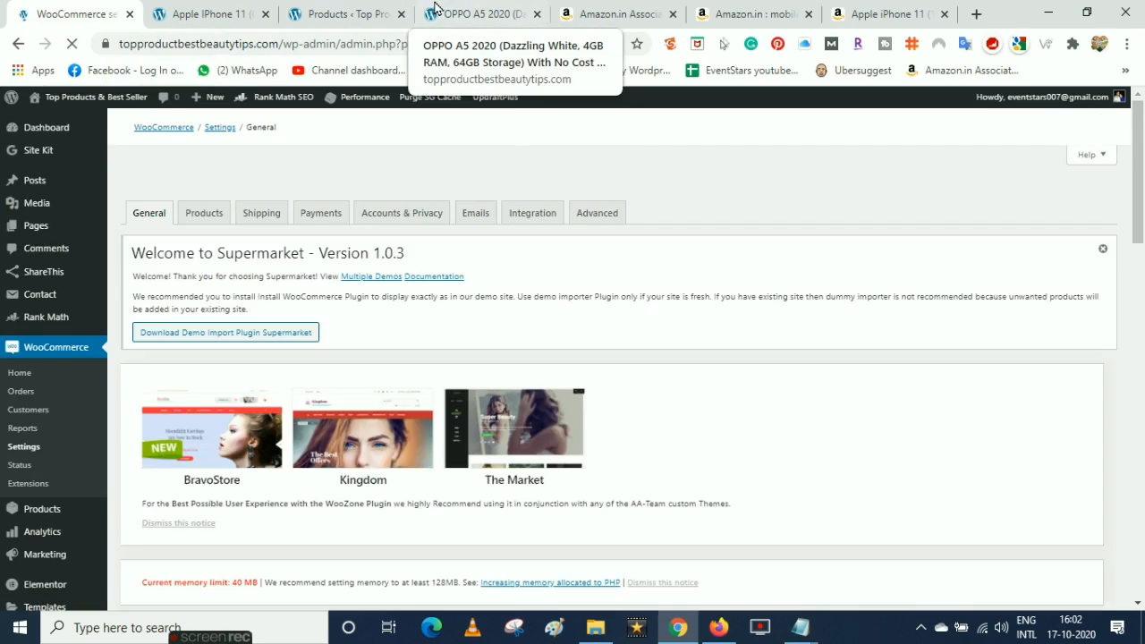
# Return to the OPPO A5 2020 product page, reload it and check its price currency and country availability
pyautogui.click(457, 9)
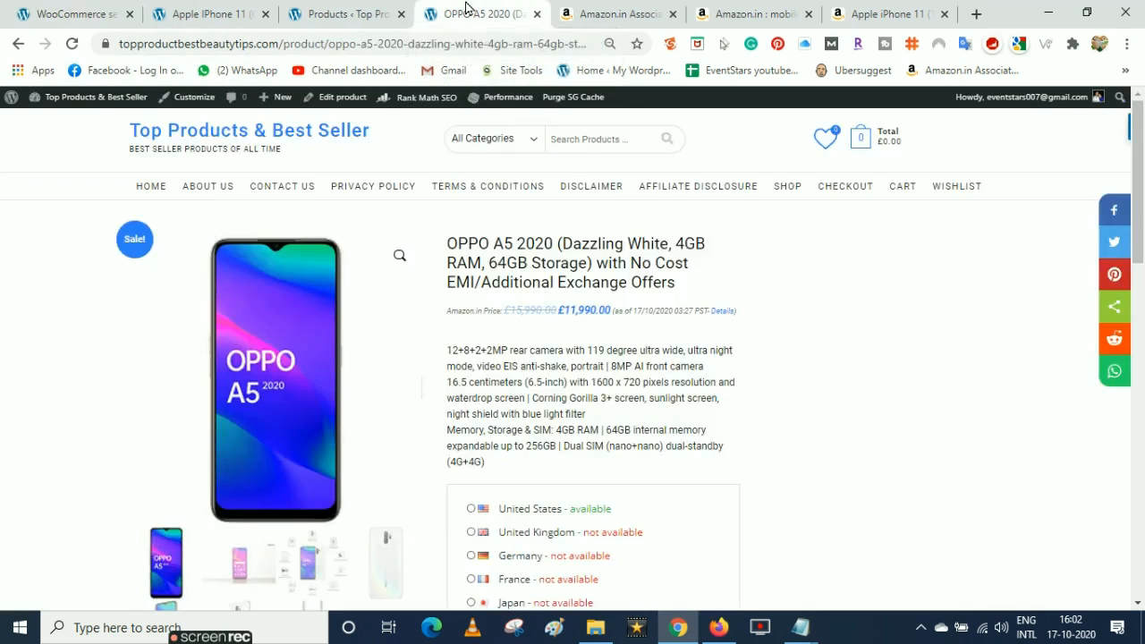
pyautogui.click(74, 49)
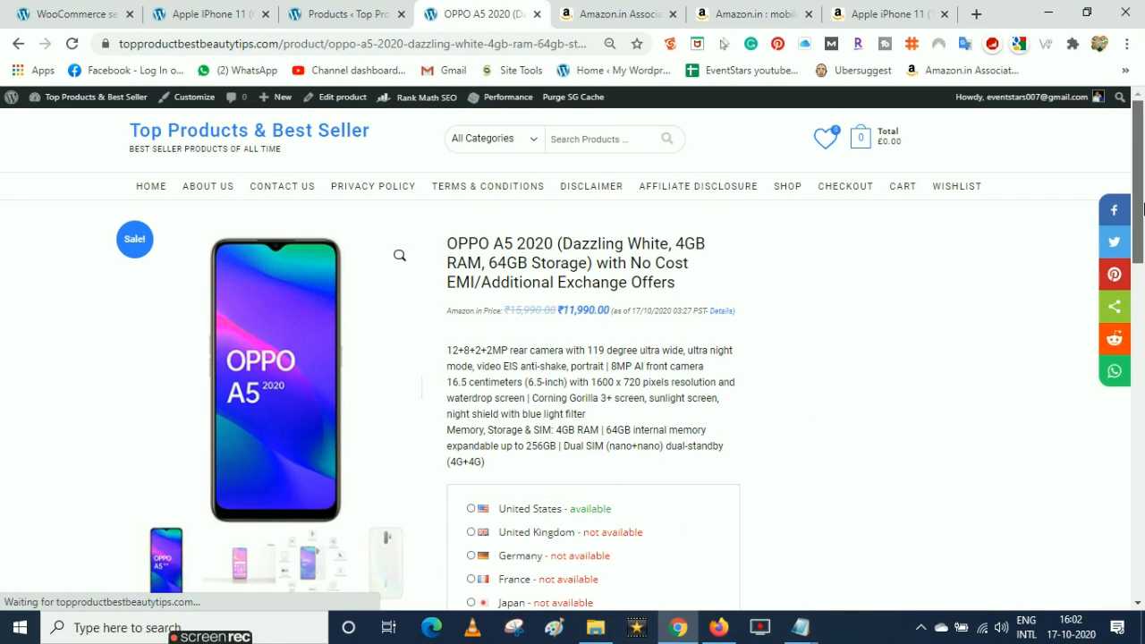
pyautogui.moveTo(1143, 228); pyautogui.dragTo(1143, 295)
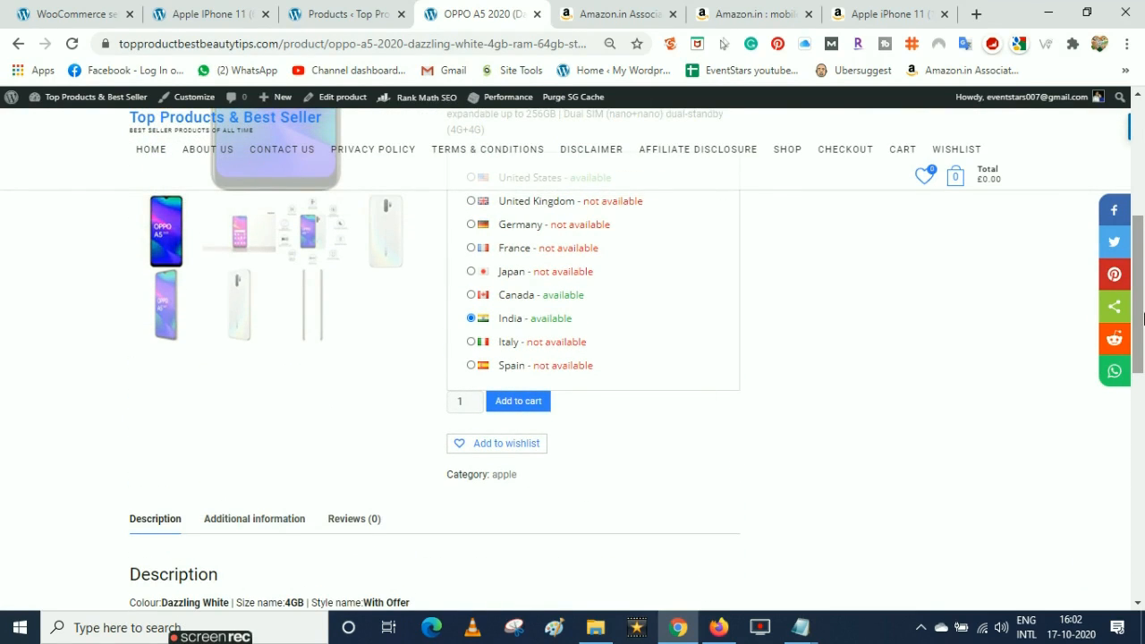
pyautogui.scroll(3, 789, 186)
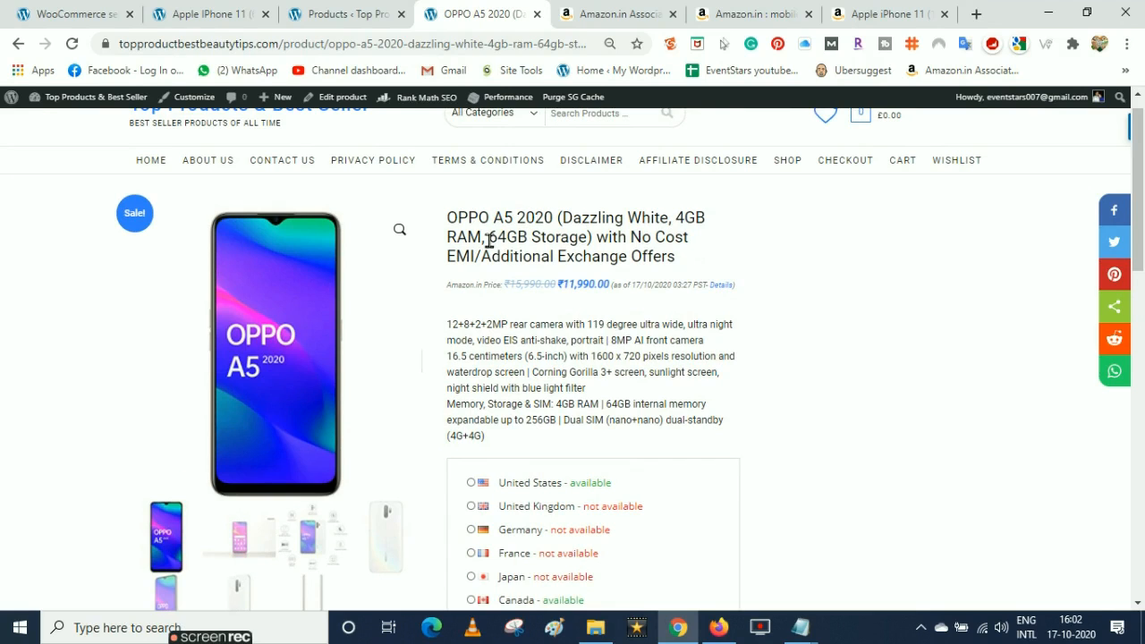
pyautogui.scroll(1, 1143, 143)
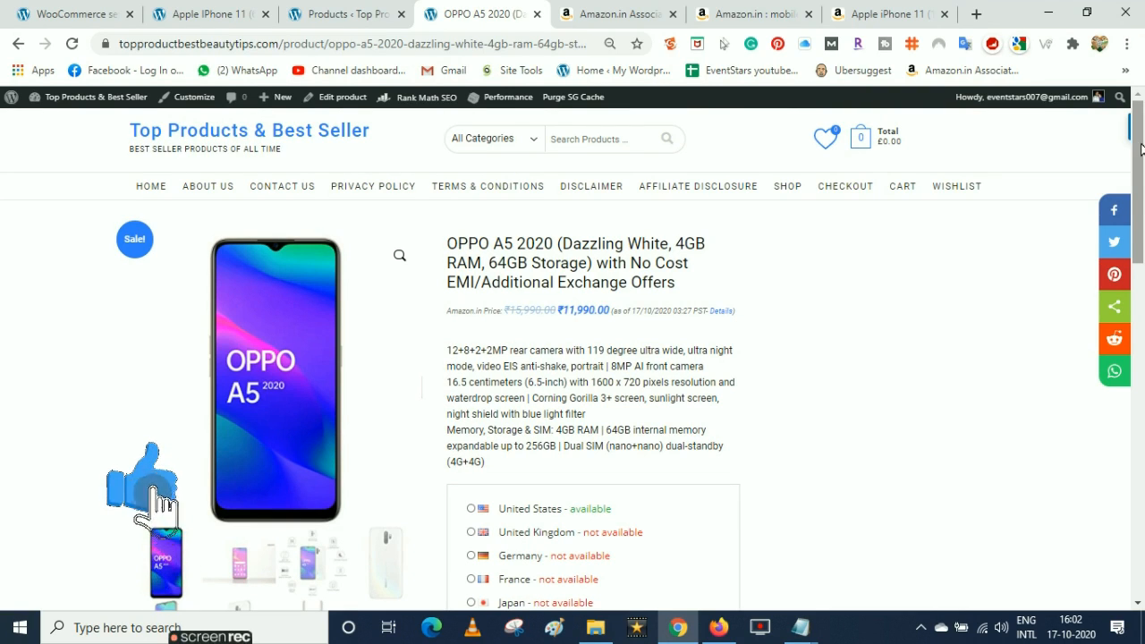
pyautogui.scroll(-3, 1142, 152)
pyautogui.scroll(3, 1142, 154)
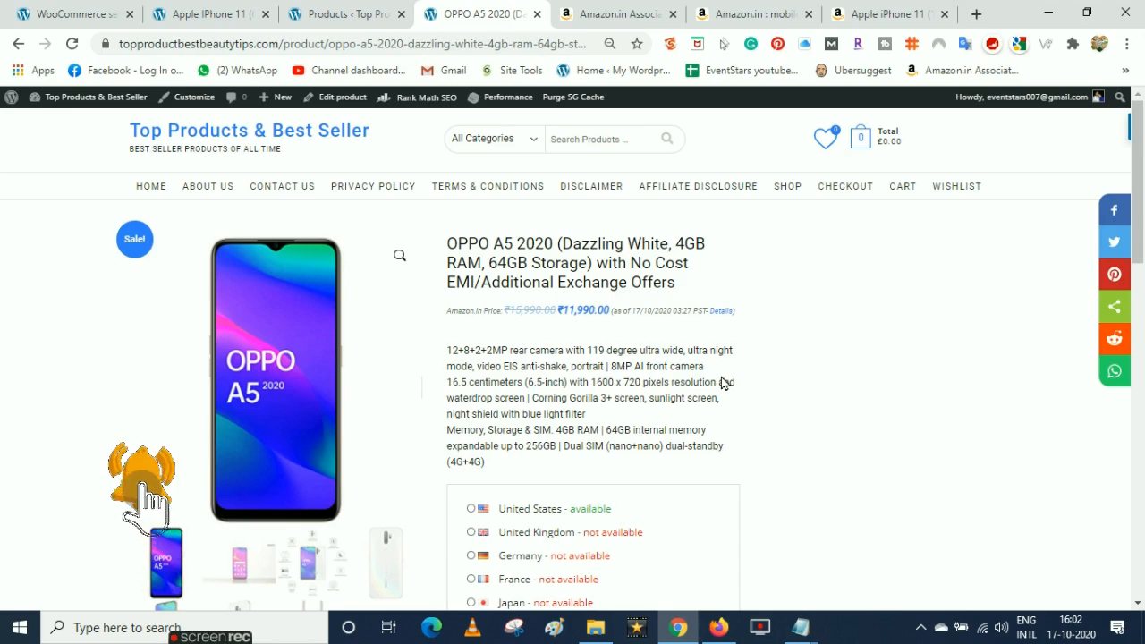
pyautogui.moveTo(1141, 134)
pyautogui.mouseDown()
pyautogui.moveTo(1142, 148)
pyautogui.moveTo(1142, 136)
pyautogui.mouseUp()
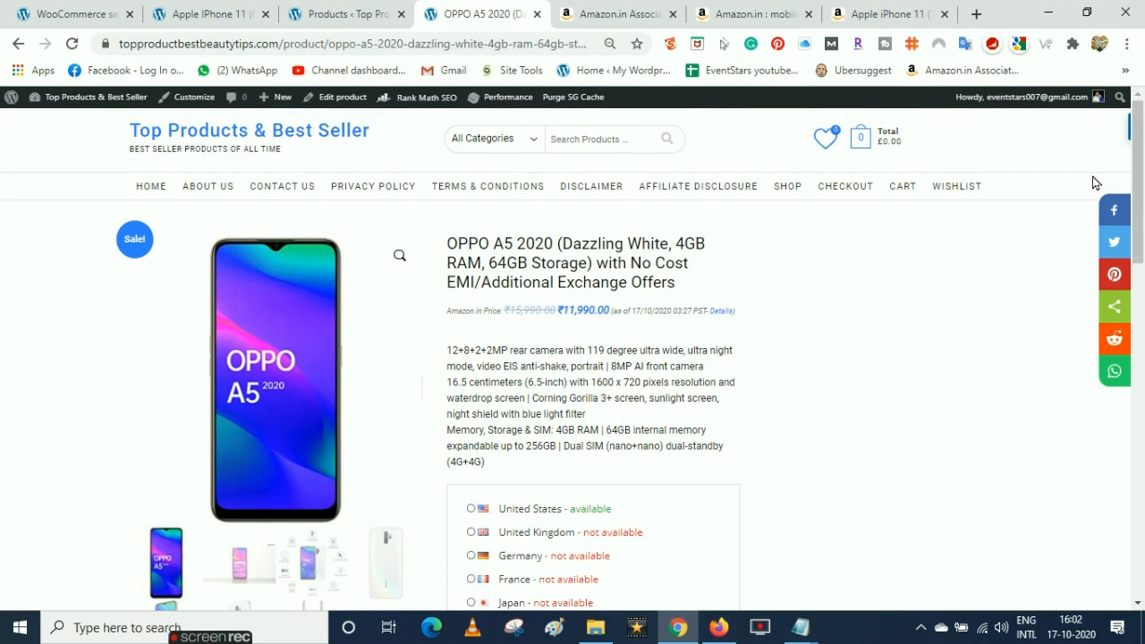
pyautogui.moveTo(1141, 139)
pyautogui.mouseDown()
pyautogui.moveTo(1142, 352)
pyautogui.moveTo(1144, 140)
pyautogui.mouseUp()
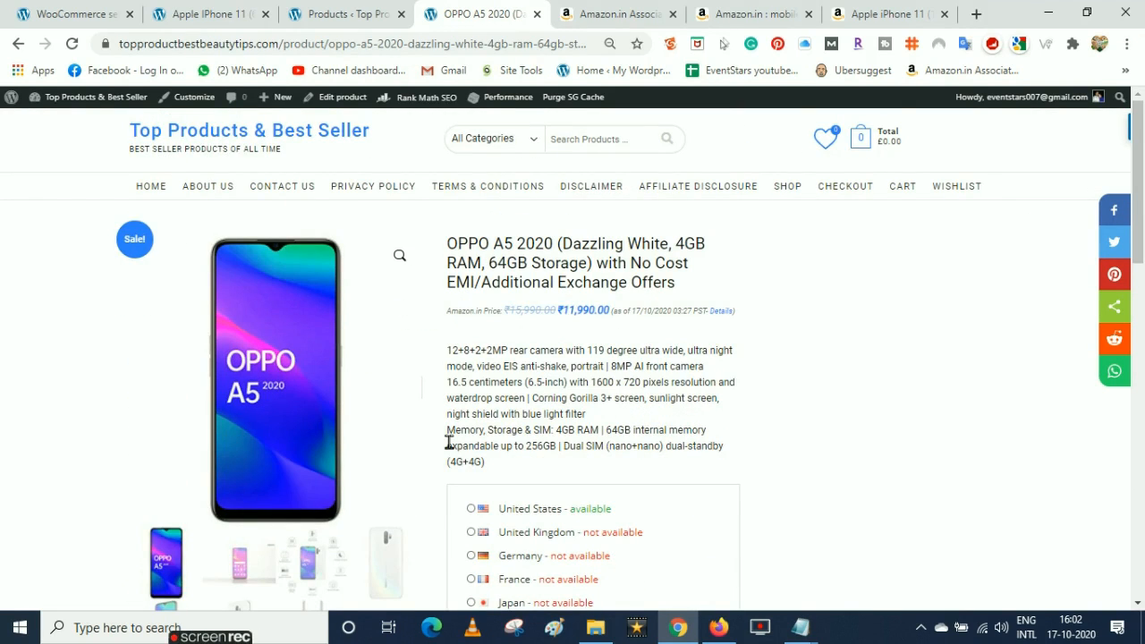
pyautogui.moveTo(1141, 154); pyautogui.dragTo(1143, 130)
pyautogui.scroll(-6, 1142, 157)
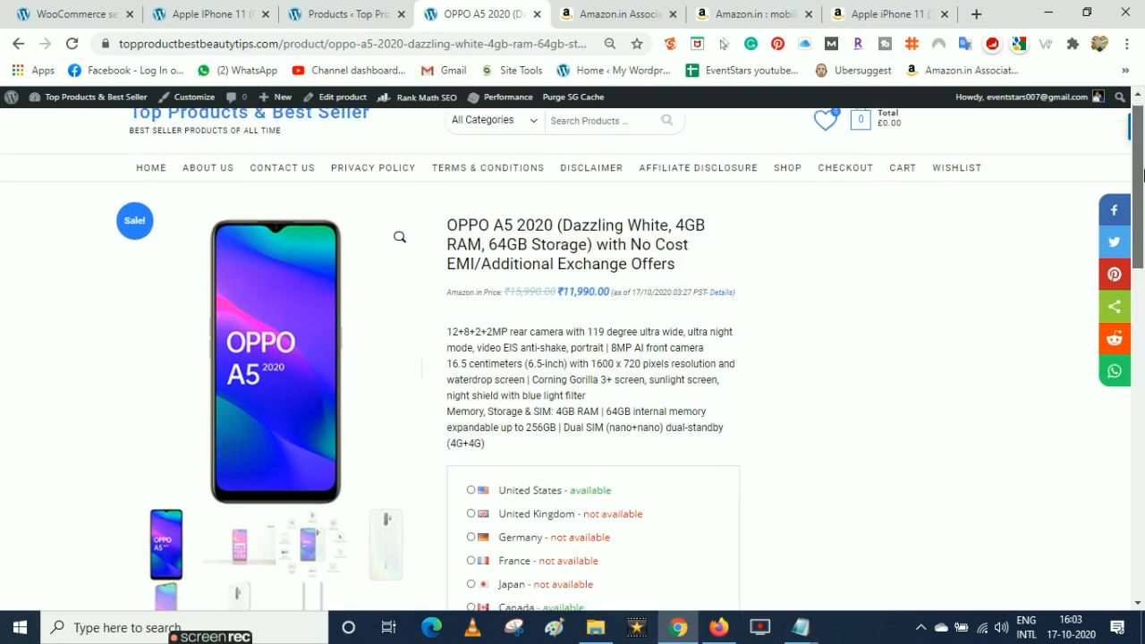
pyautogui.scroll(6, 1142, 147)
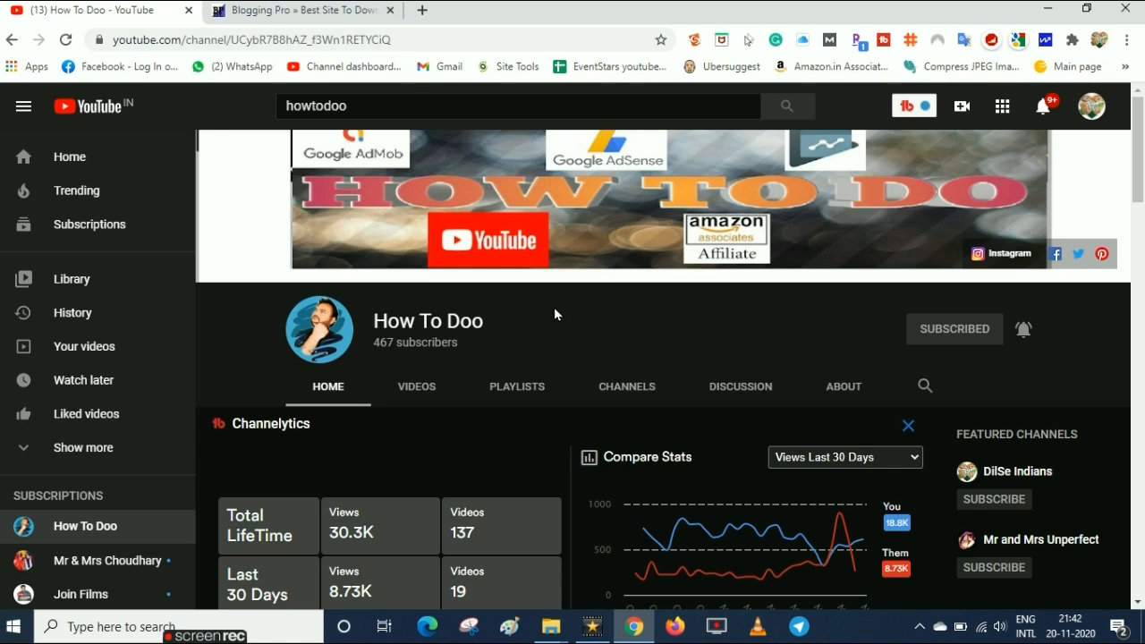
# Switch to the BloggingPro site and open the WooCommerce Amazon Affiliates Plugin With Key product from the featured products
pyautogui.click(295, 9)
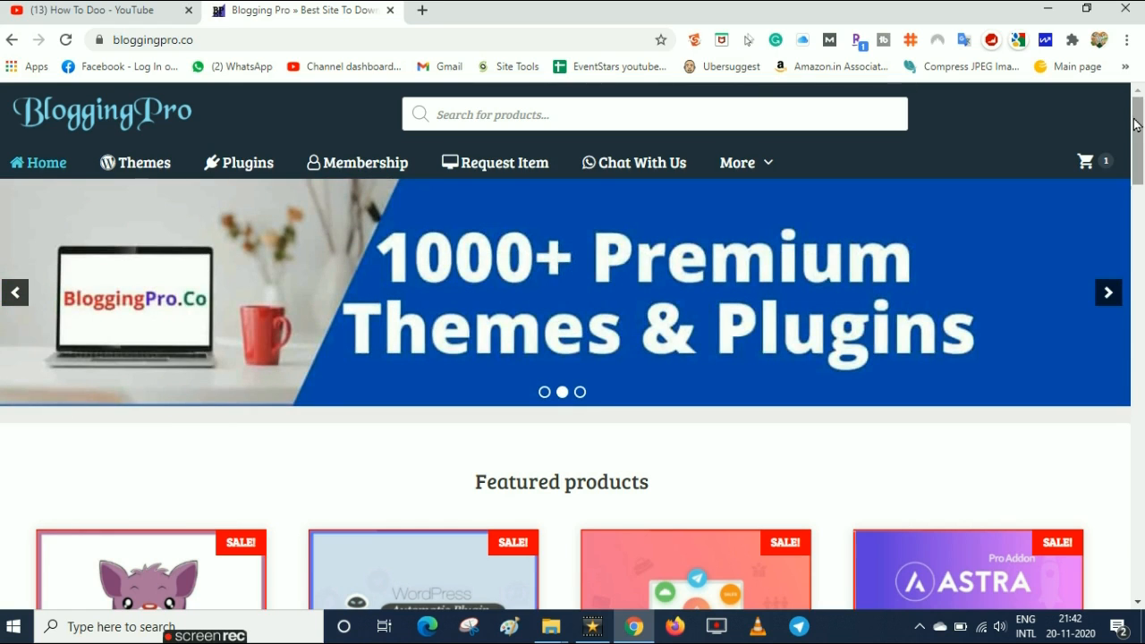
pyautogui.scroll(-3, 205, 423)
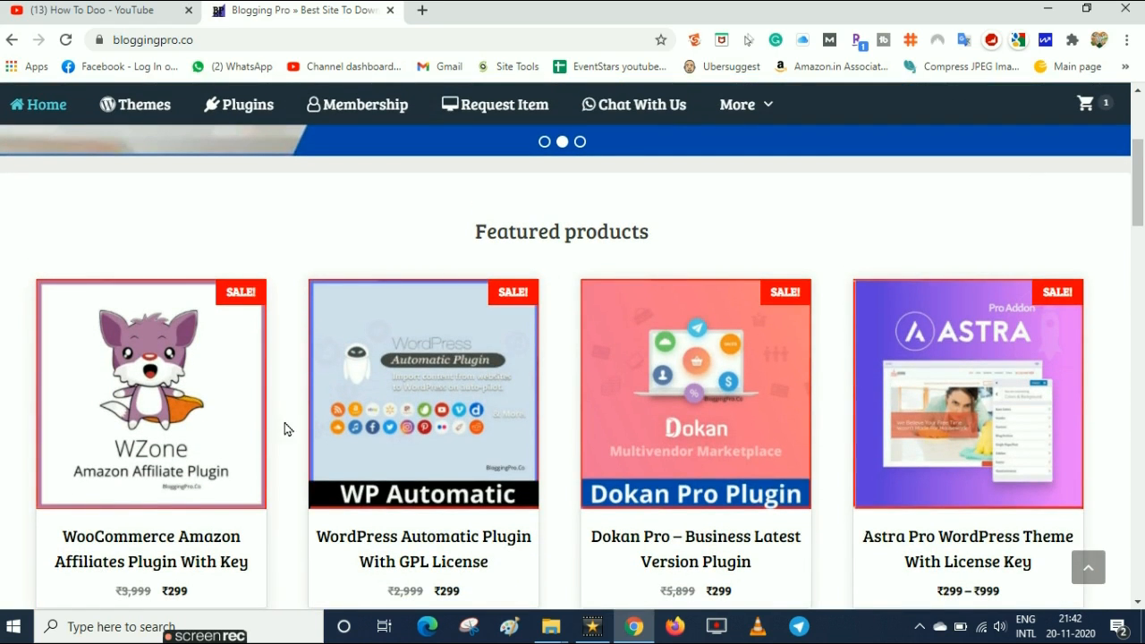
pyautogui.scroll(-1, 1144, 188)
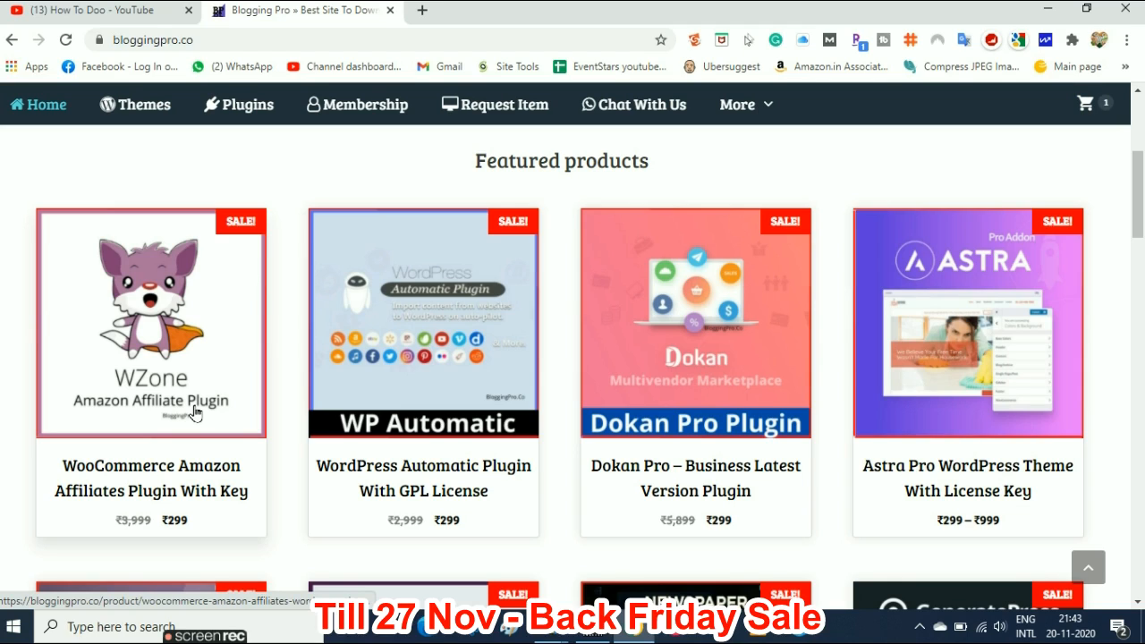
pyautogui.click(195, 313)
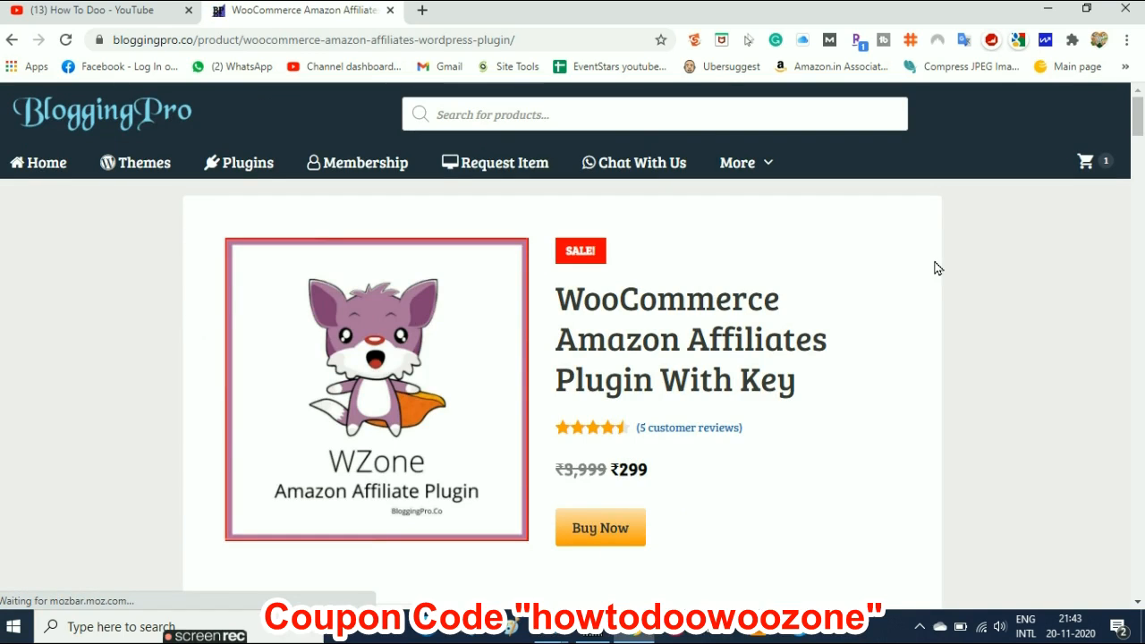
pyautogui.moveTo(1140, 126)
pyautogui.mouseDown()
pyautogui.moveTo(1140, 186)
pyautogui.moveTo(1140, 119)
pyautogui.mouseUp()
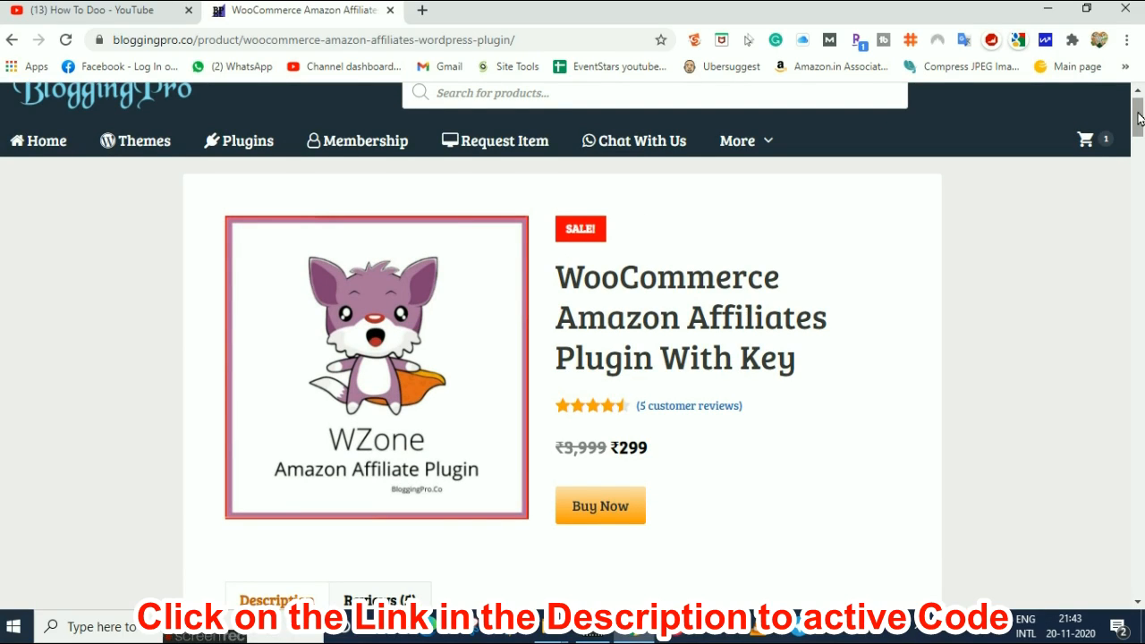
# Look over the WooCommerce Amazon Affiliates Plugin With Key product page, including its price, purchase option and description section
pyautogui.moveTo(1140, 119); pyautogui.dragTo(1140, 125)
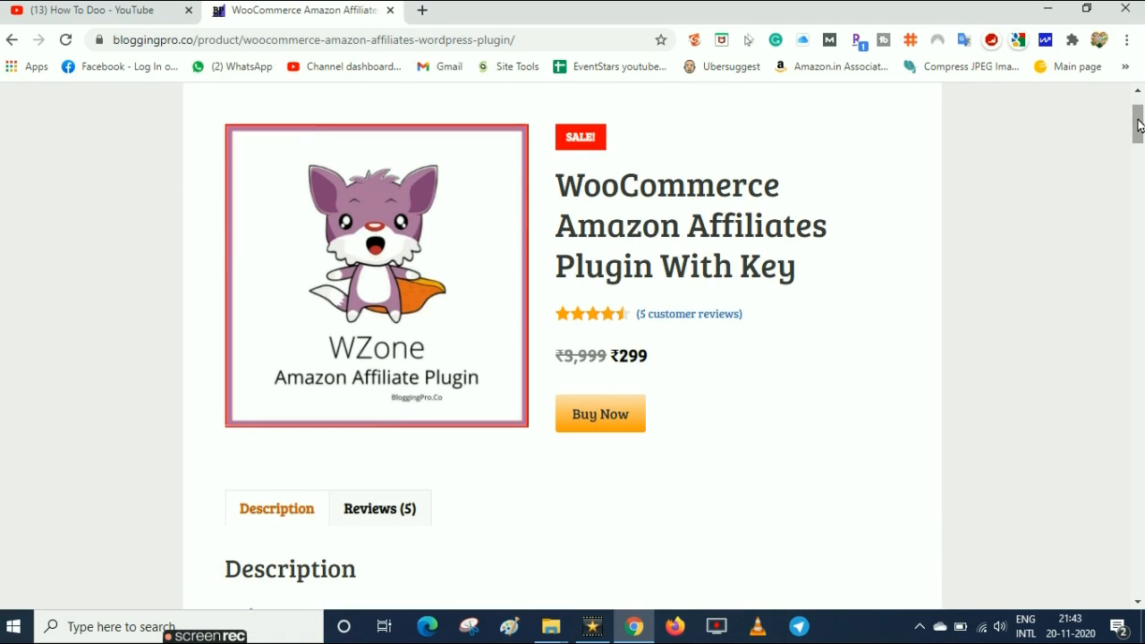
pyautogui.moveTo(1140, 126); pyautogui.dragTo(1140, 100)
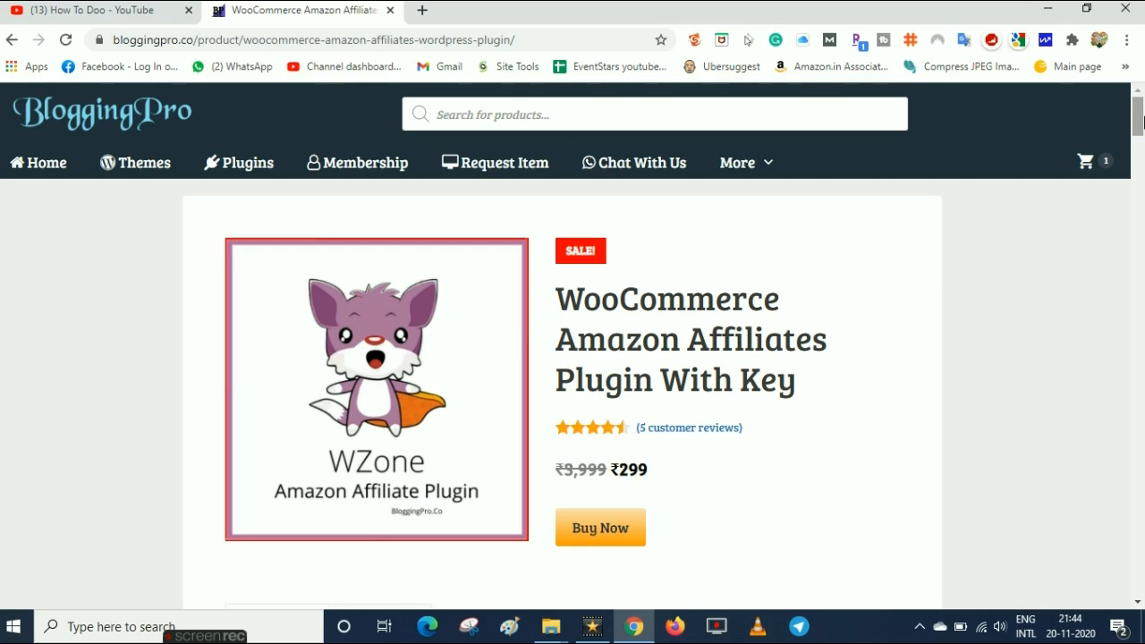
pyautogui.moveTo(1141, 120); pyautogui.dragTo(1141, 119)
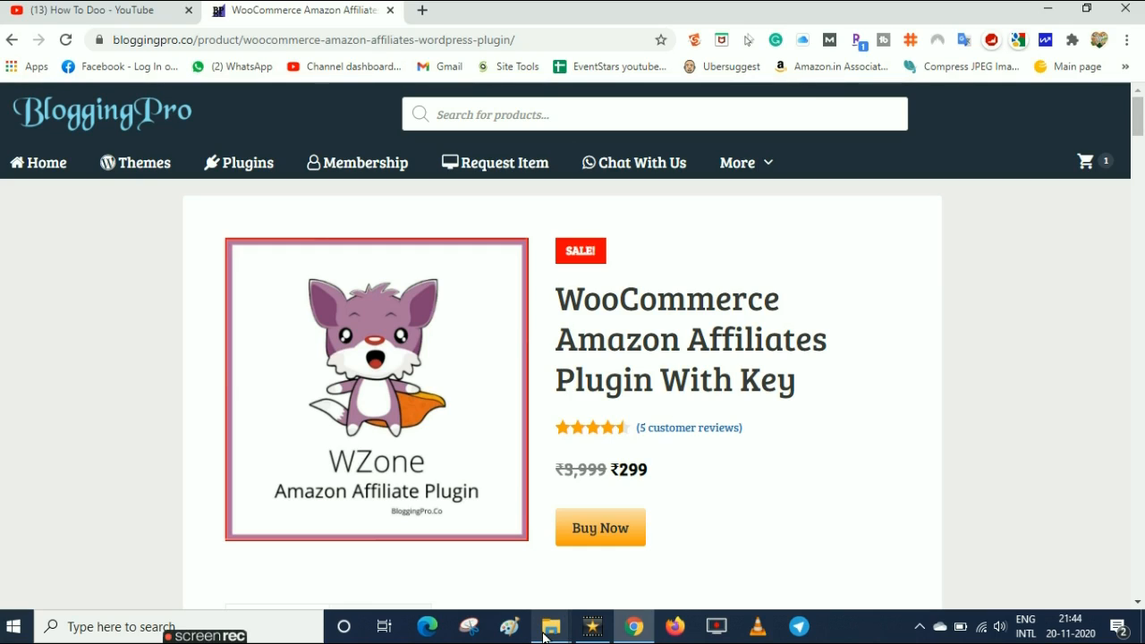
# Switch to the blogging pro folder in File Explorer and select the unzipped wordpress seo premium folder
pyautogui.moveTo(548, 626)
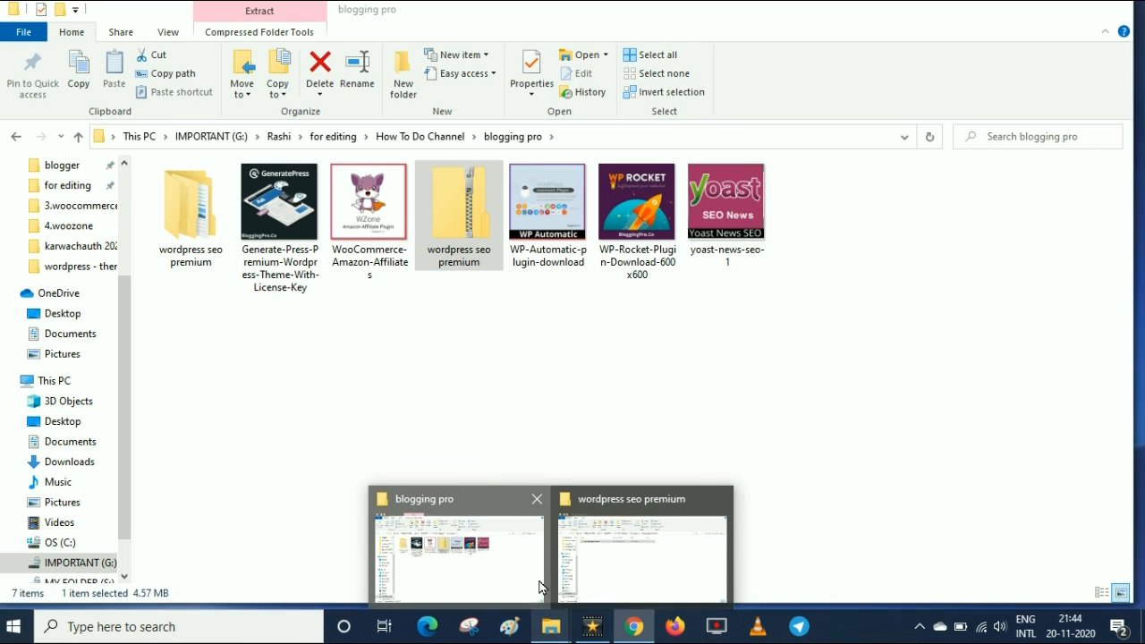
pyautogui.click(540, 588)
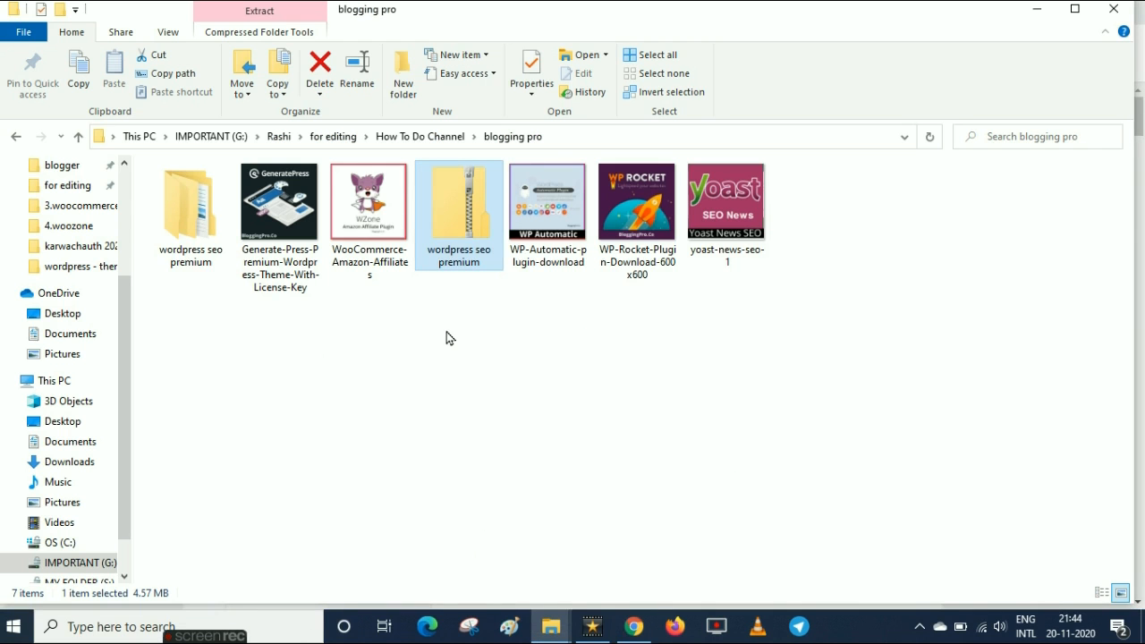
pyautogui.click(199, 229)
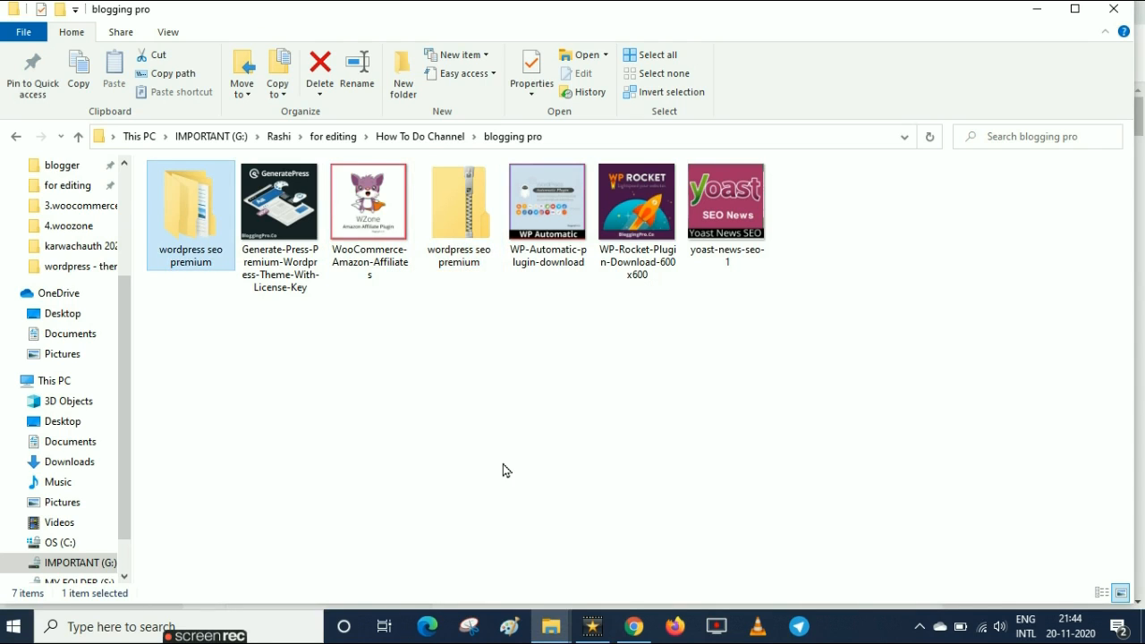
# Switch back to Chrome, go to the How To Doo YouTube channel and open its notification options
pyautogui.click(633, 629)
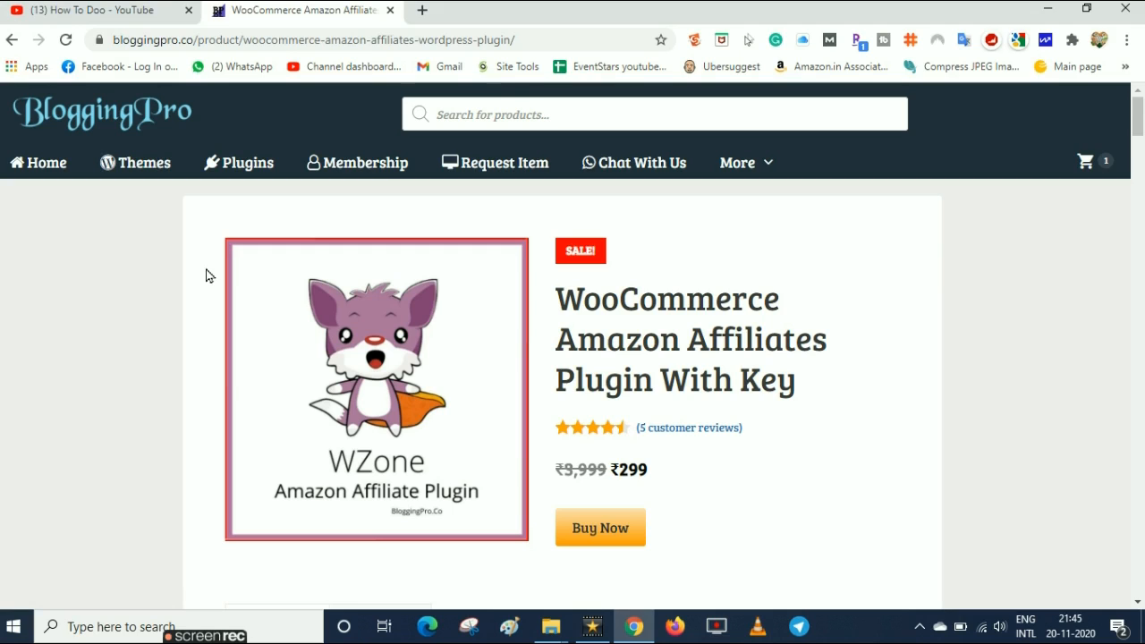
pyautogui.click(98, 11)
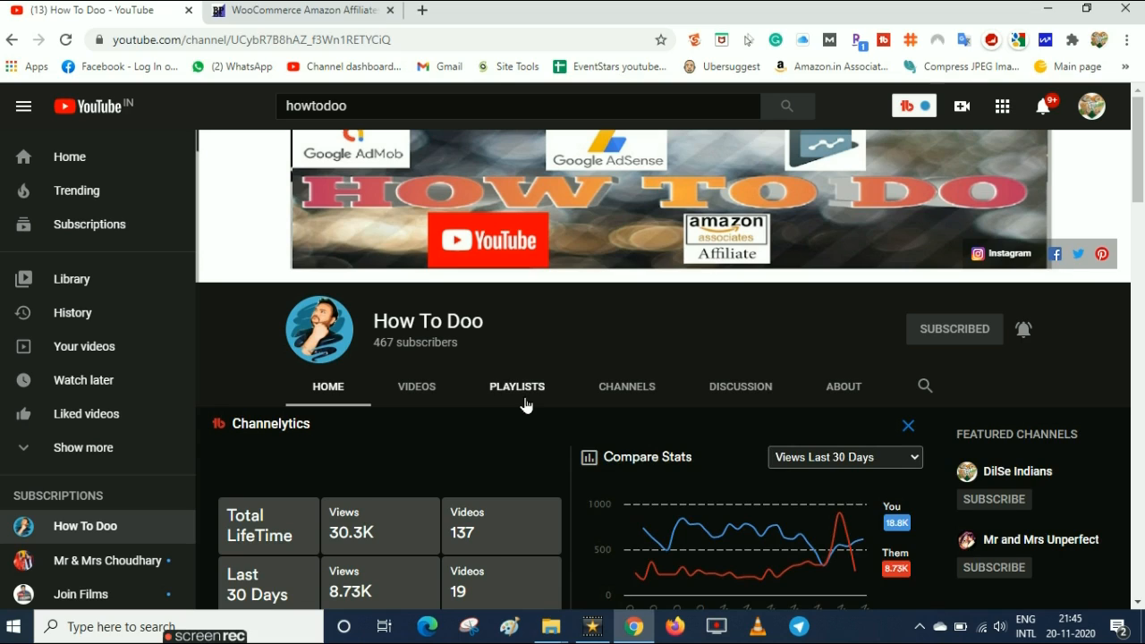
pyautogui.click(1023, 331)
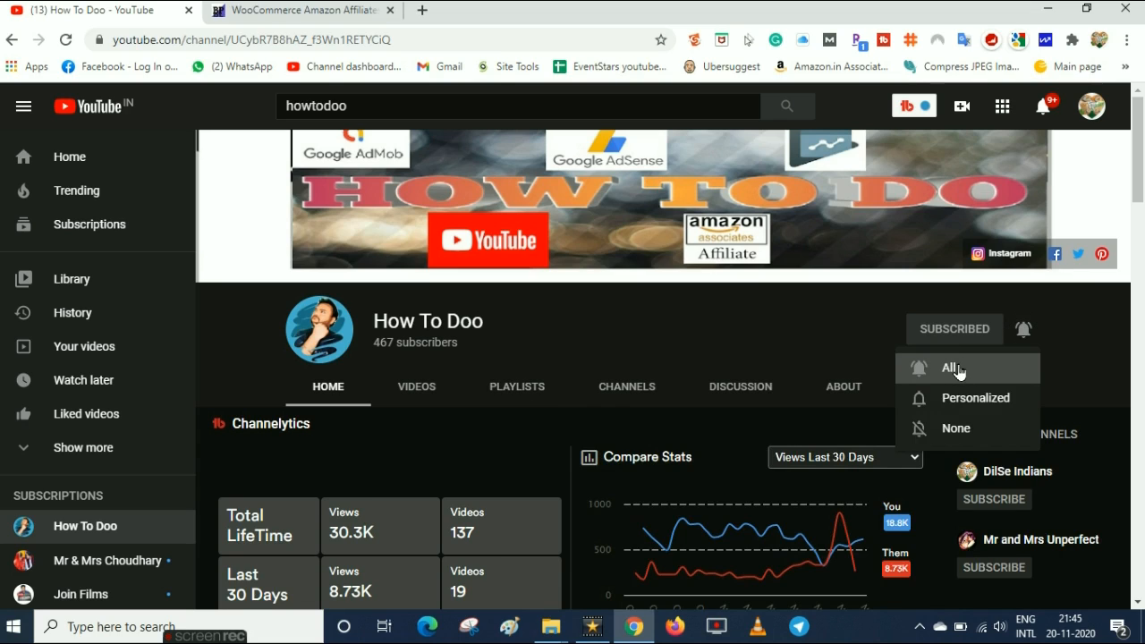